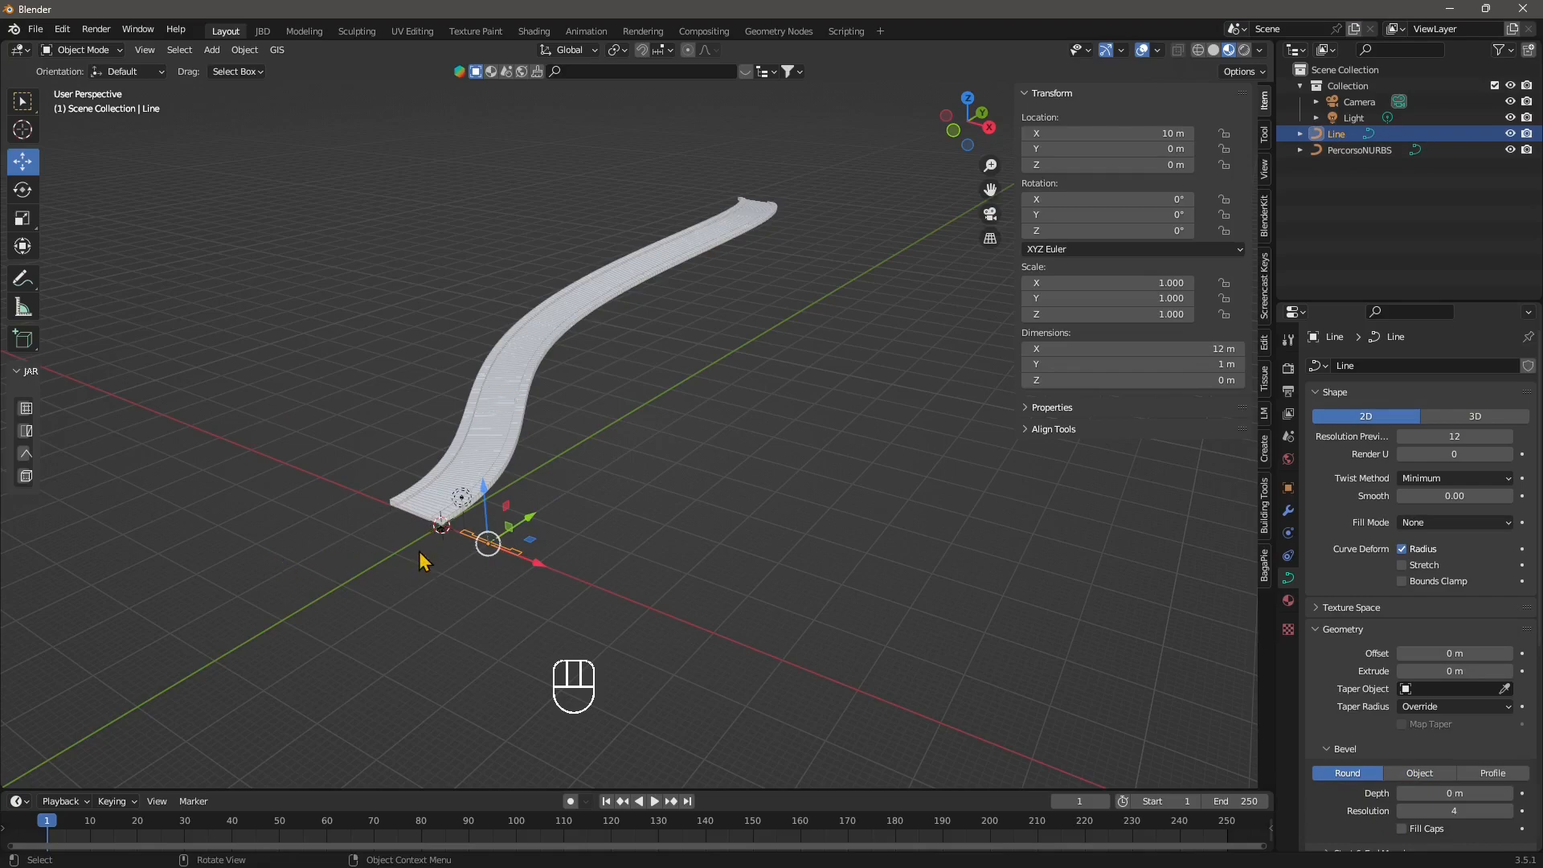
- Examine the finished curved road model and its profile line from several angles
{"action": "middle_click_drag", "start_coordinate": [422, 560], "coordinate": [493, 483]}
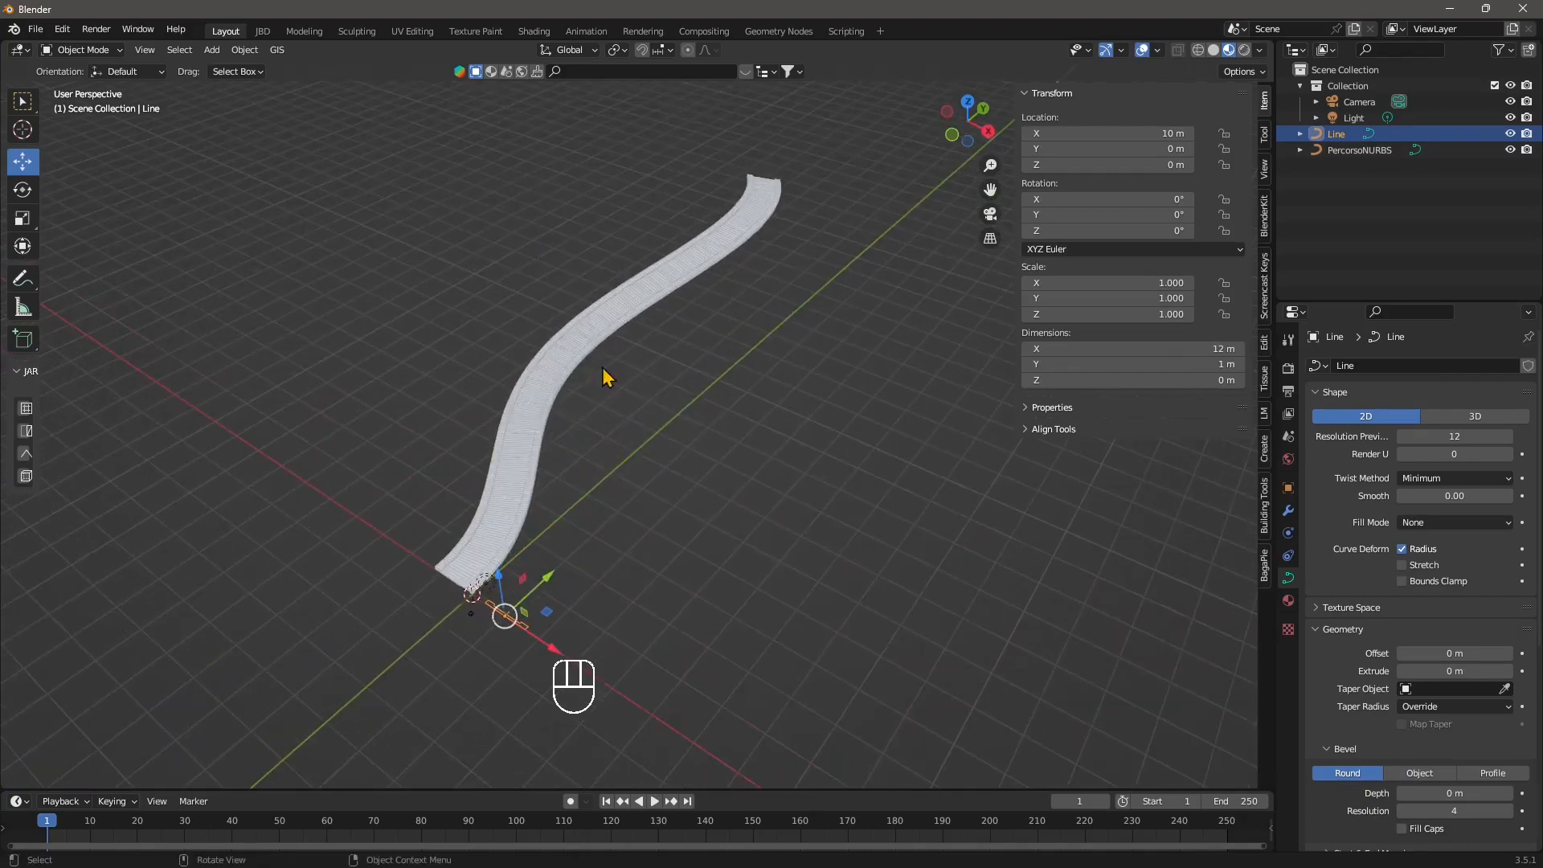
{"action": "middle_click_drag", "start_coordinate": [465, 540], "coordinate": [561, 566]}
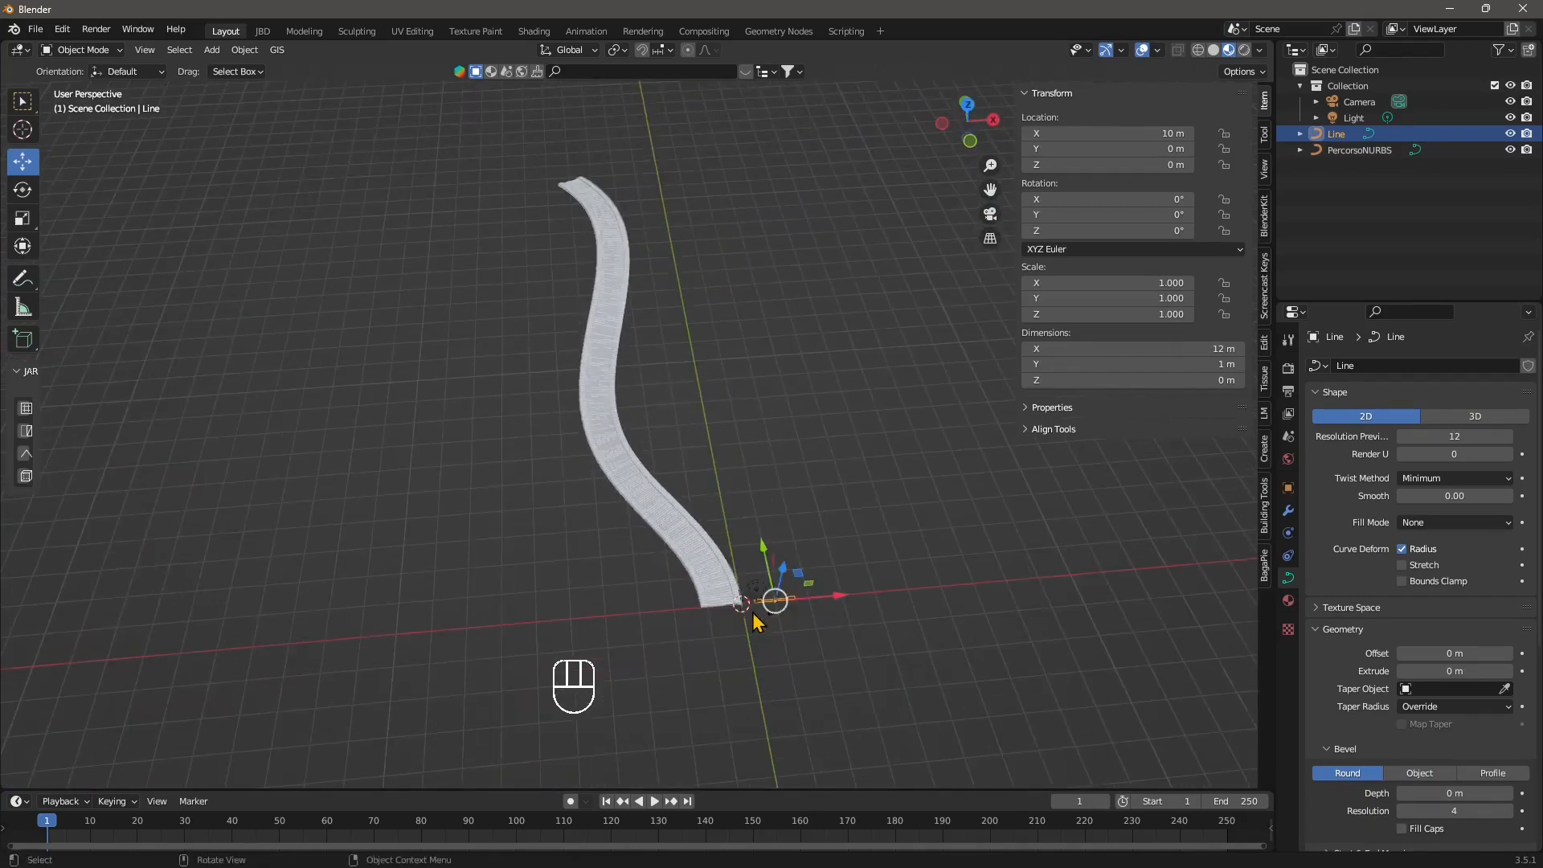
{"action": "middle_click_drag", "start_coordinate": [782, 621], "coordinate": [518, 547]}
{"action": "left_click", "coordinate": [698, 649]}
{"action": "left_click", "coordinate": [418, 571]}
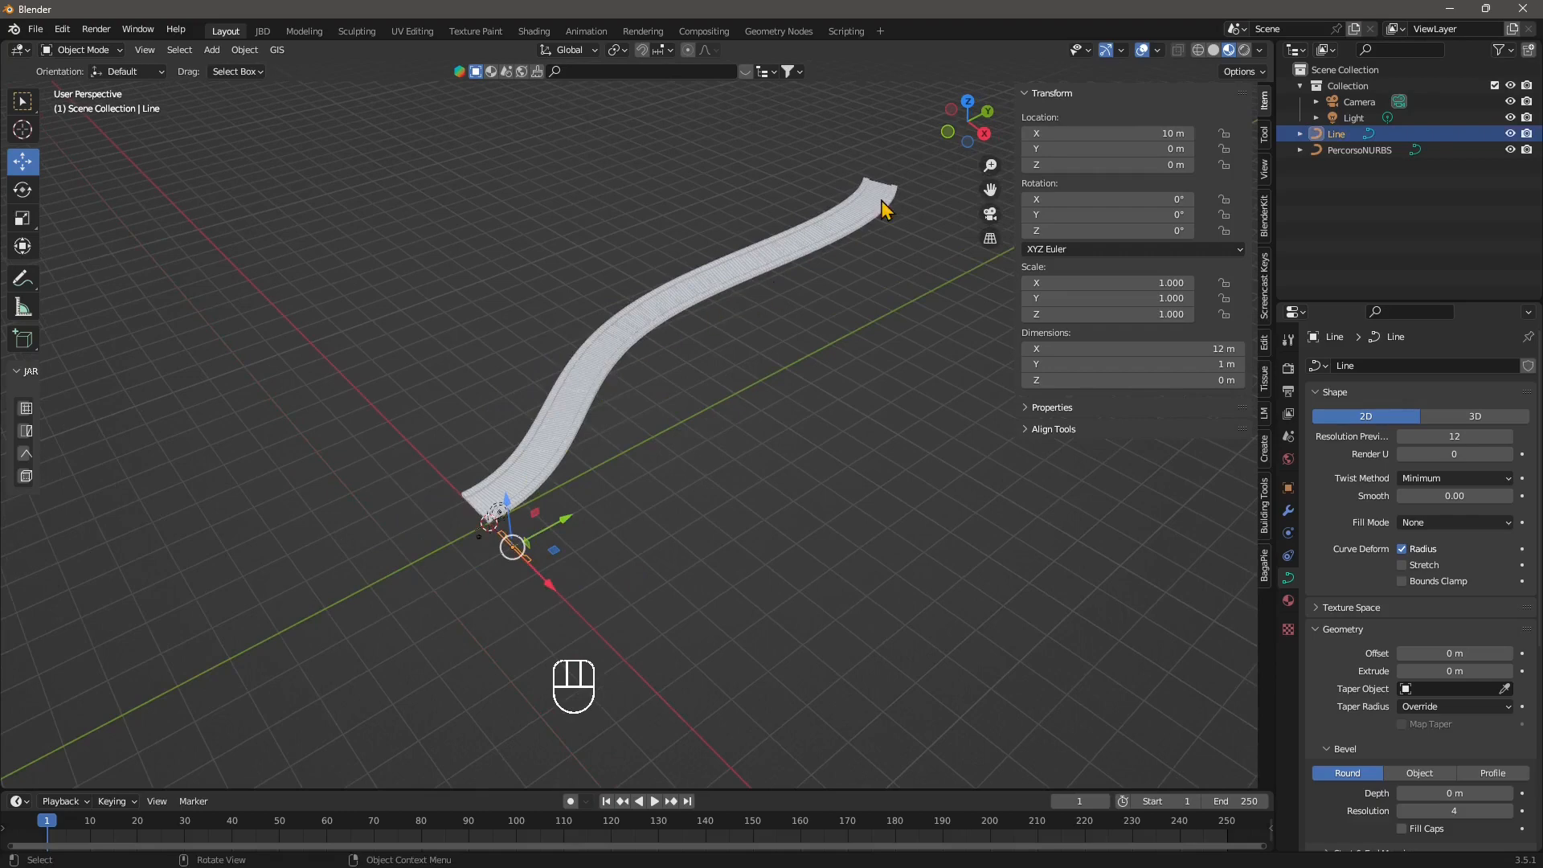
{"action": "left_click", "coordinate": [417, 544]}
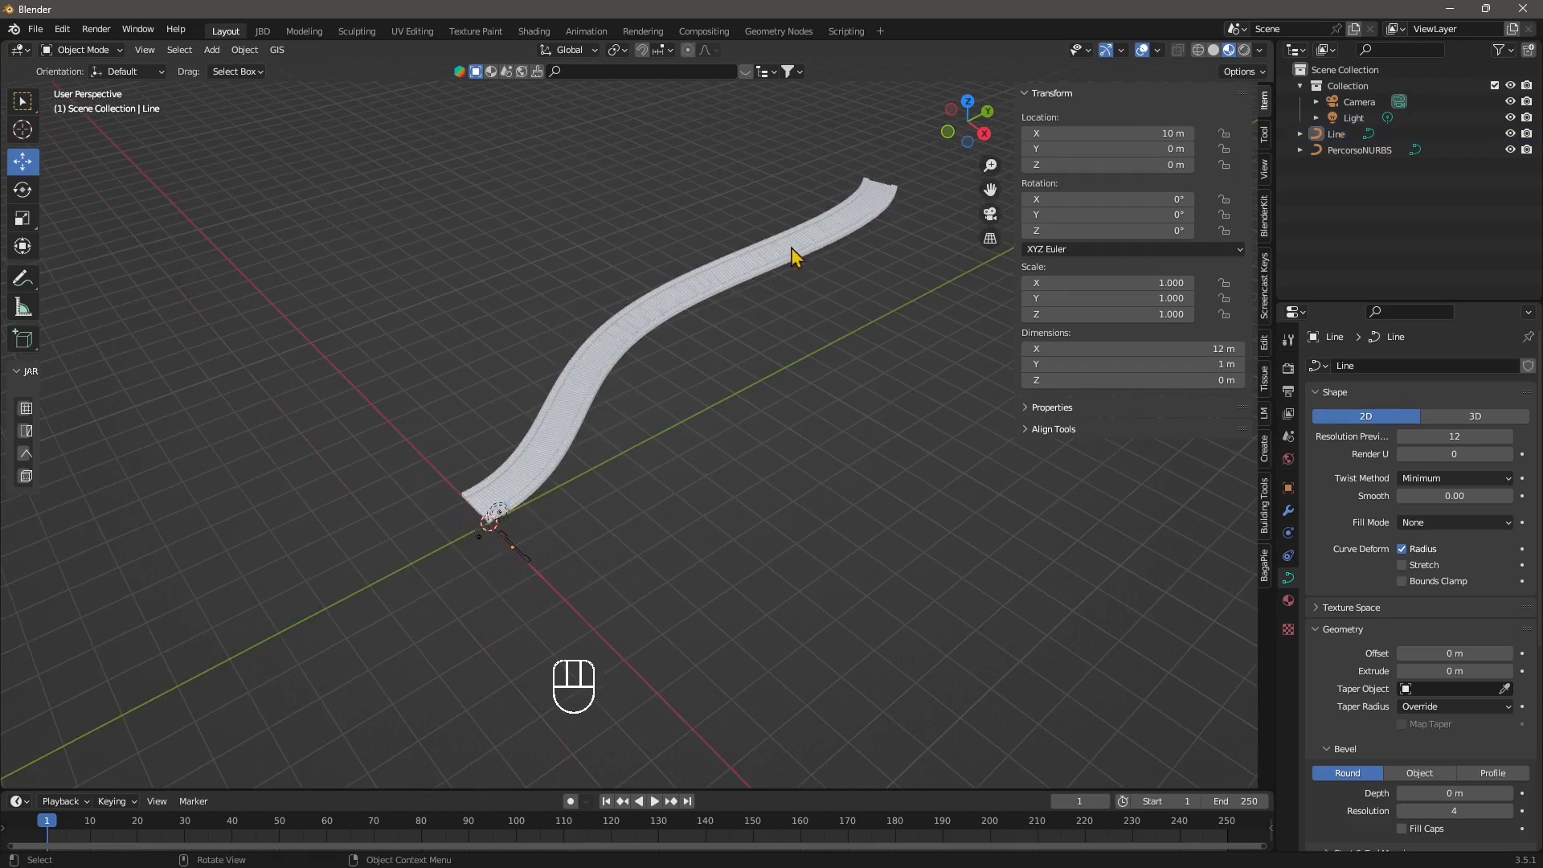
{"action": "middle_click_drag", "start_coordinate": [794, 256], "coordinate": [706, 331]}
- Start a new file from the General template
{"action": "left_click", "coordinate": [35, 29]}
{"action": "mouse_move", "coordinate": [38, 55]}
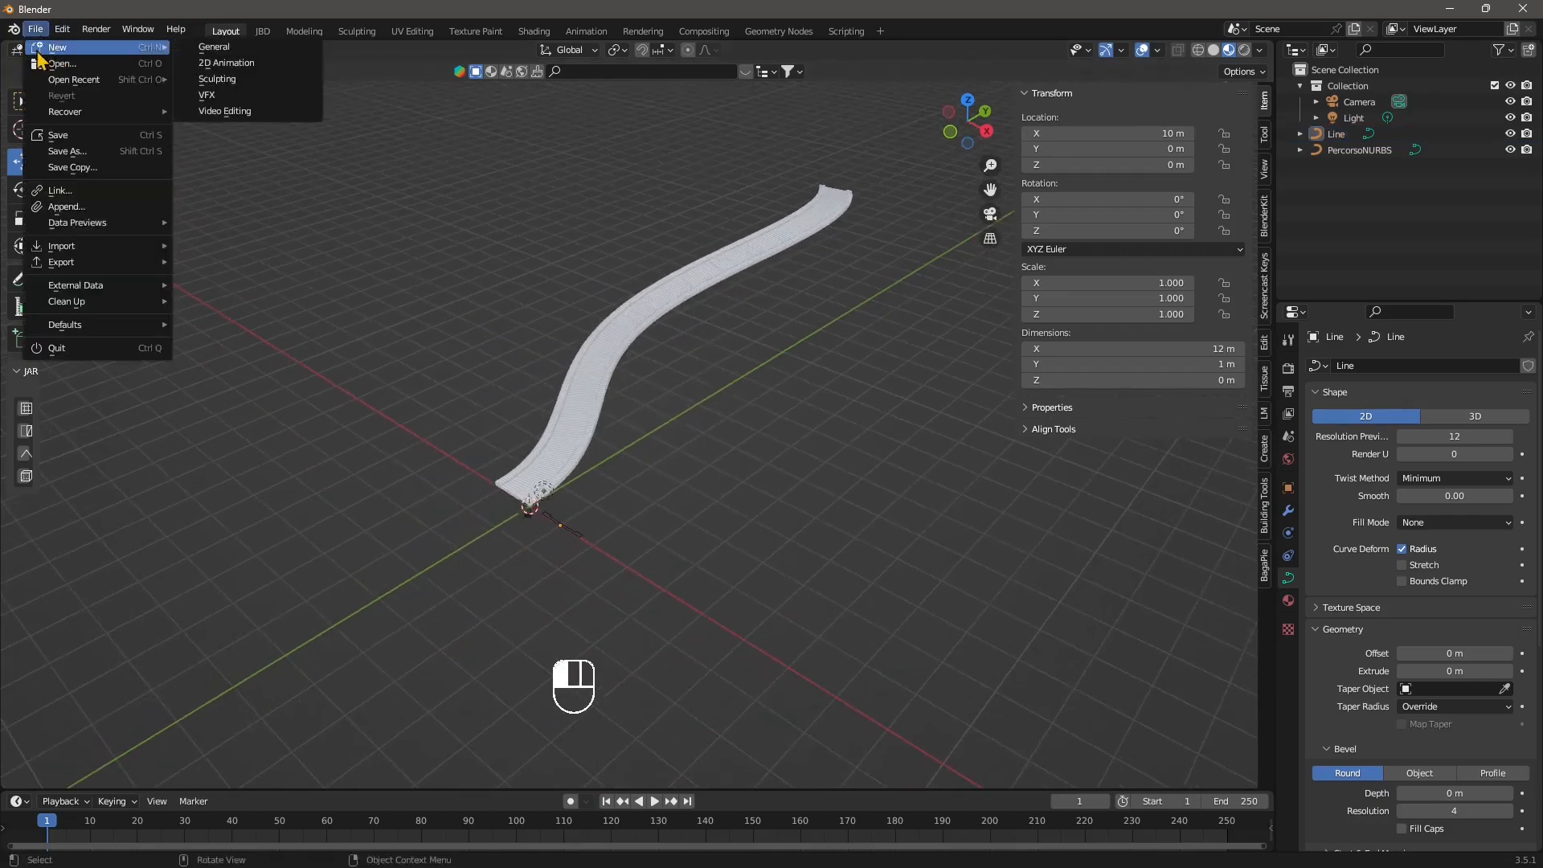
{"action": "left_click", "coordinate": [234, 47]}
{"action": "left_click", "coordinate": [800, 474]}
- Delete the default cube from the scene
{"action": "middle_click_drag", "start_coordinate": [593, 535], "coordinate": [707, 484]}
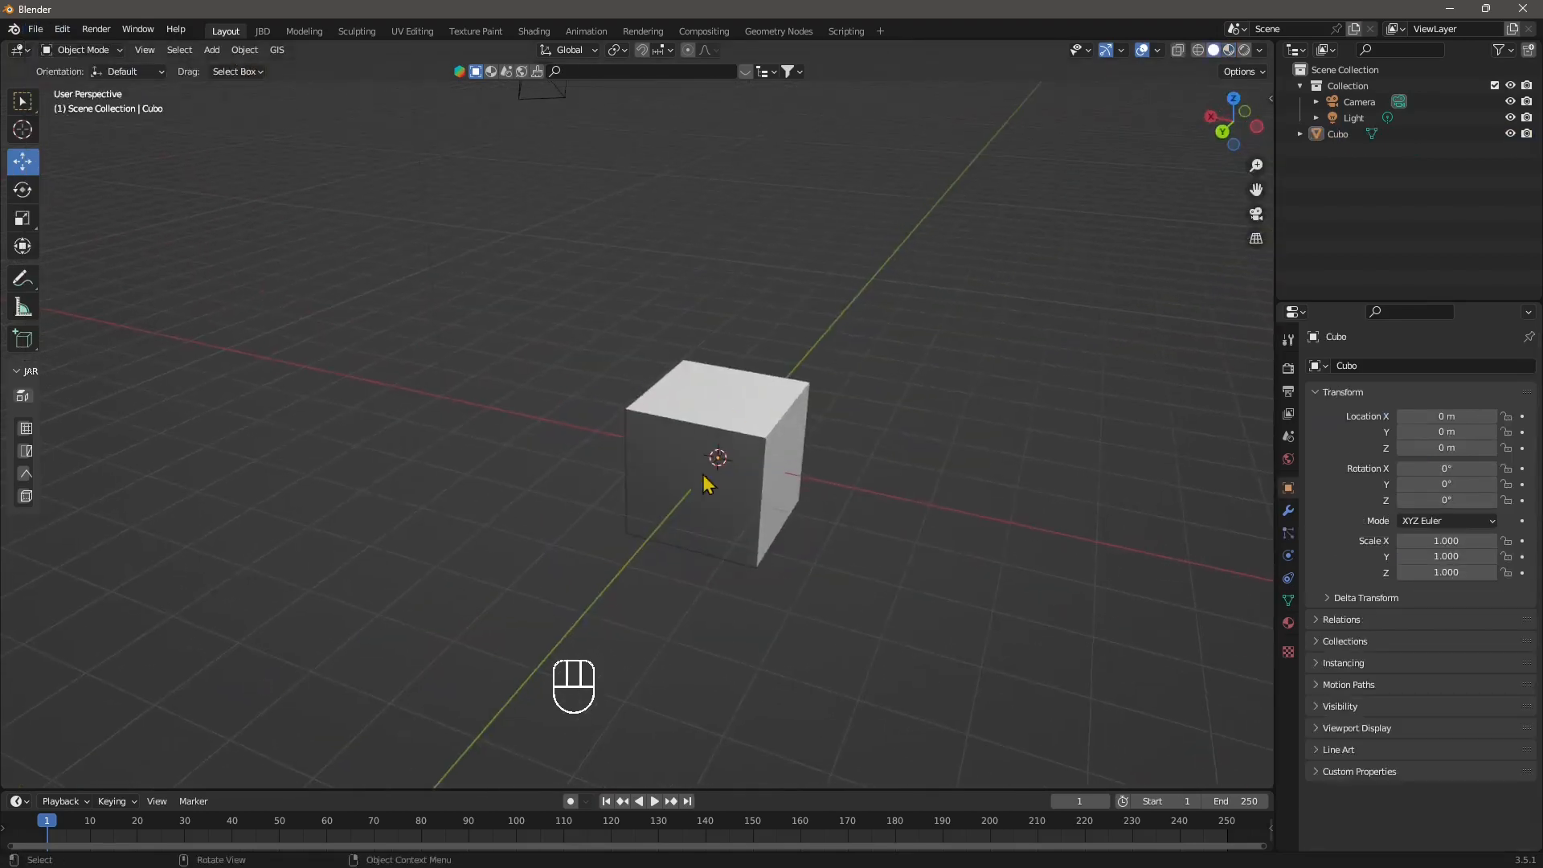
{"action": "left_click", "coordinate": [707, 484]}
{"action": "key", "text": "Delete"}
- Switch to the top orthographic view and move the light along Y to below the X axis
{"action": "middle_click_drag", "start_coordinate": [517, 451], "coordinate": [697, 485]}
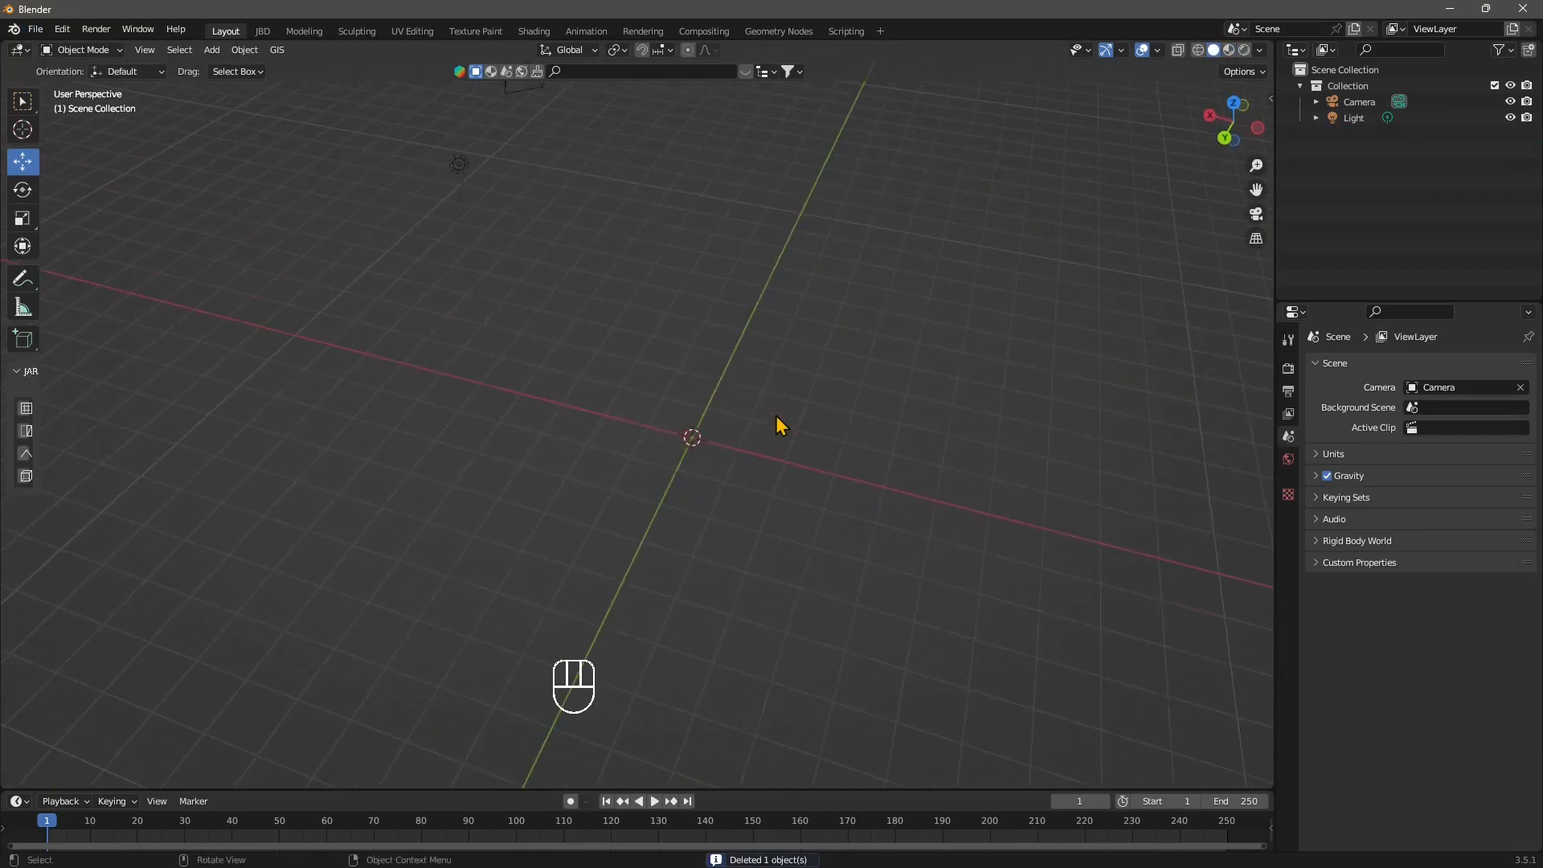
{"action": "middle_click_drag", "start_coordinate": [593, 492], "coordinate": [603, 496]}
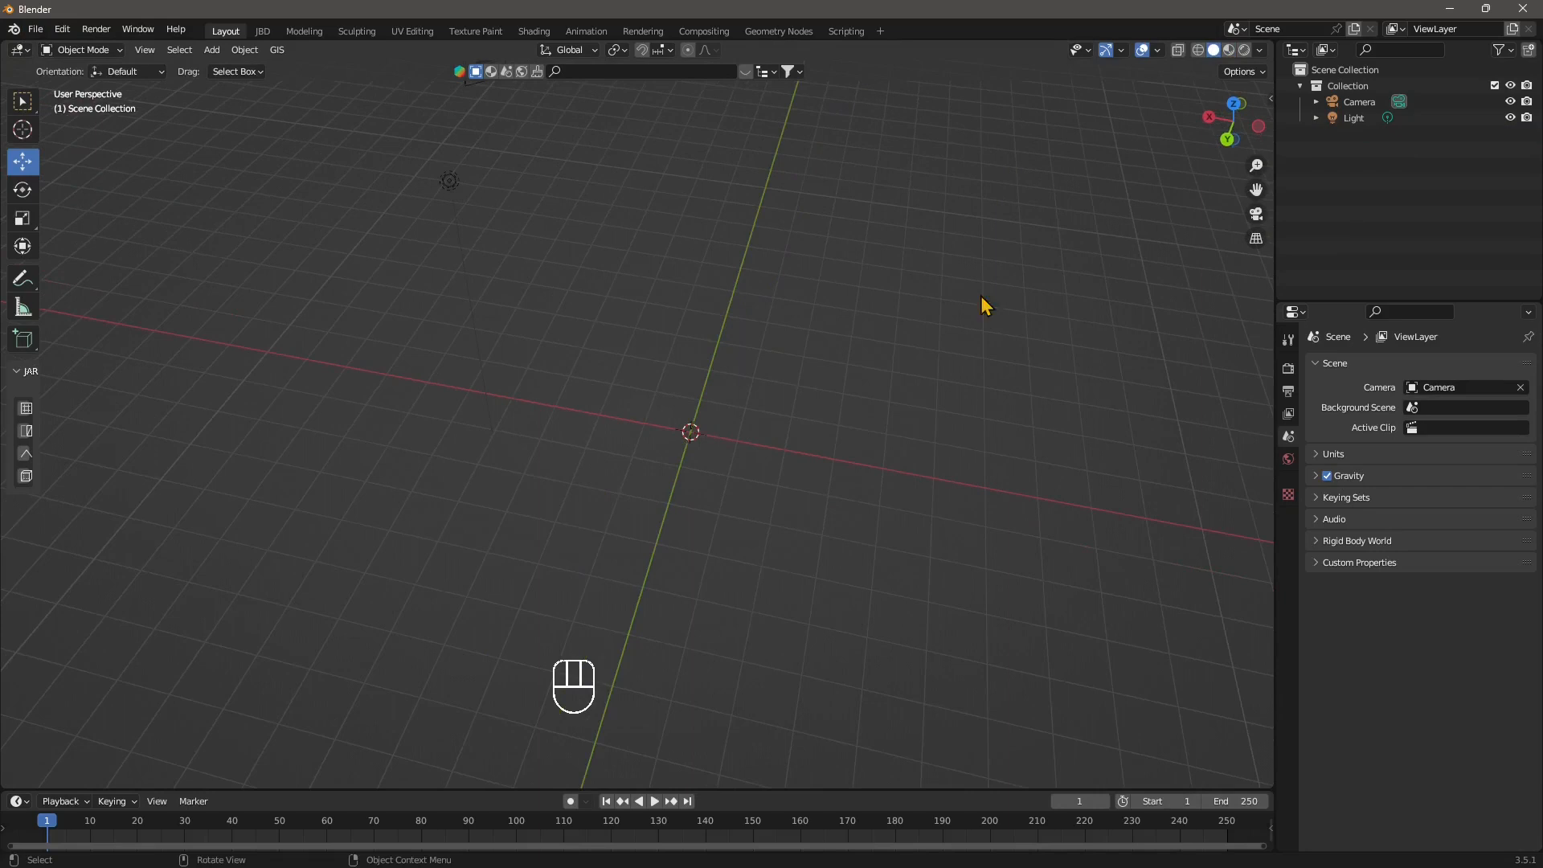
{"action": "left_click", "coordinate": [1232, 107]}
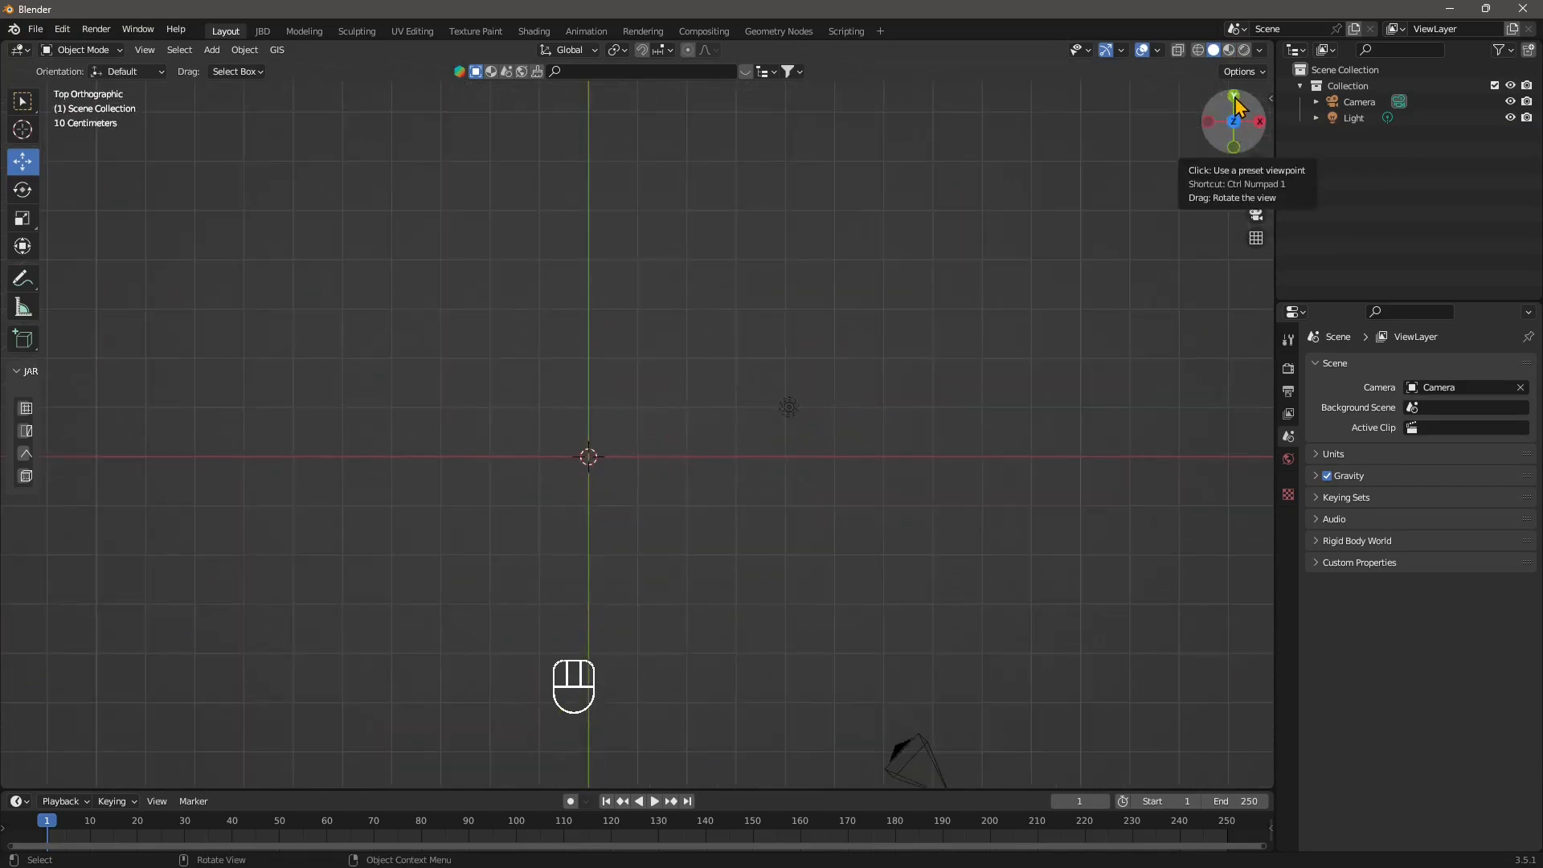
{"action": "scroll", "coordinate": [817, 407], "scroll_direction": "down", "scroll_amount": 2}
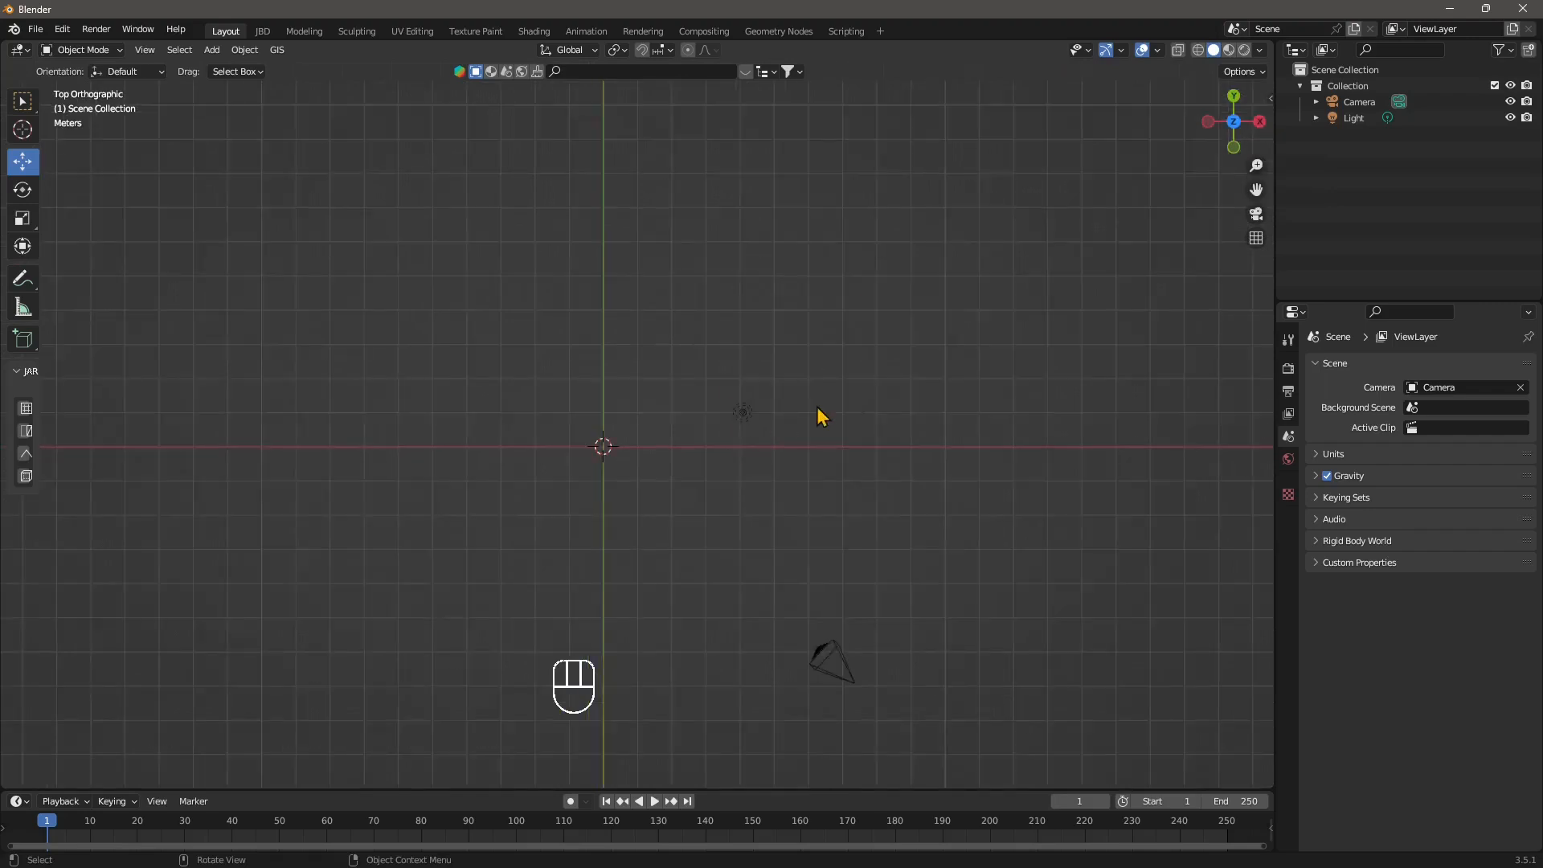
{"action": "middle_click_drag", "start_coordinate": [816, 406], "coordinate": [800, 432], "text": "shift"}
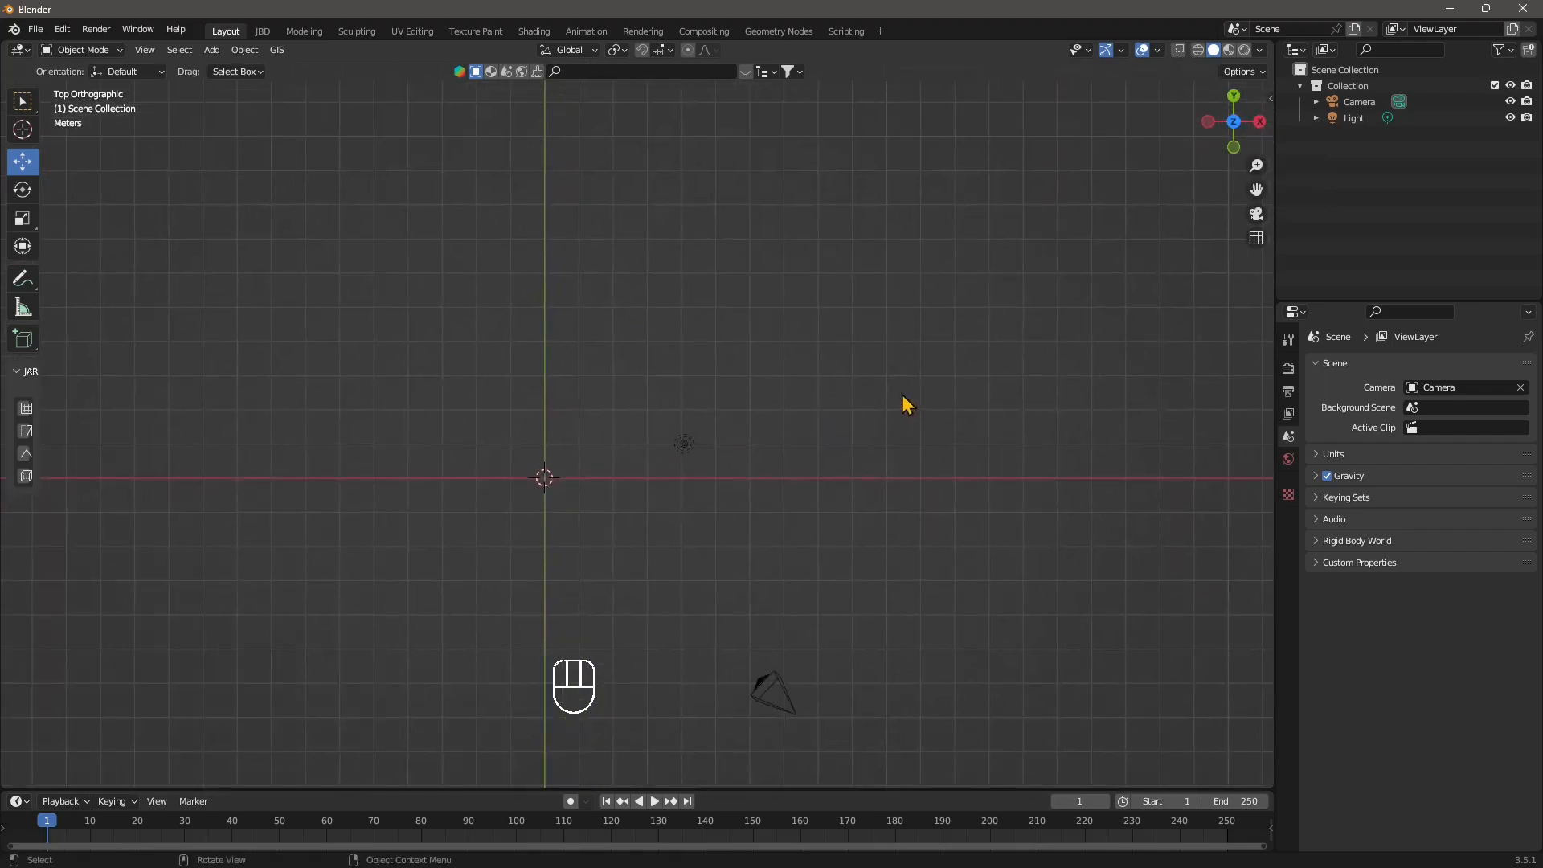
{"action": "left_click", "coordinate": [680, 442]}
{"action": "left_click_drag", "start_coordinate": [684, 428], "coordinate": [684, 553]}
{"action": "left_click", "coordinate": [623, 502]}
{"action": "middle_click_drag", "start_coordinate": [774, 432], "coordinate": [690, 469], "text": "shift"}
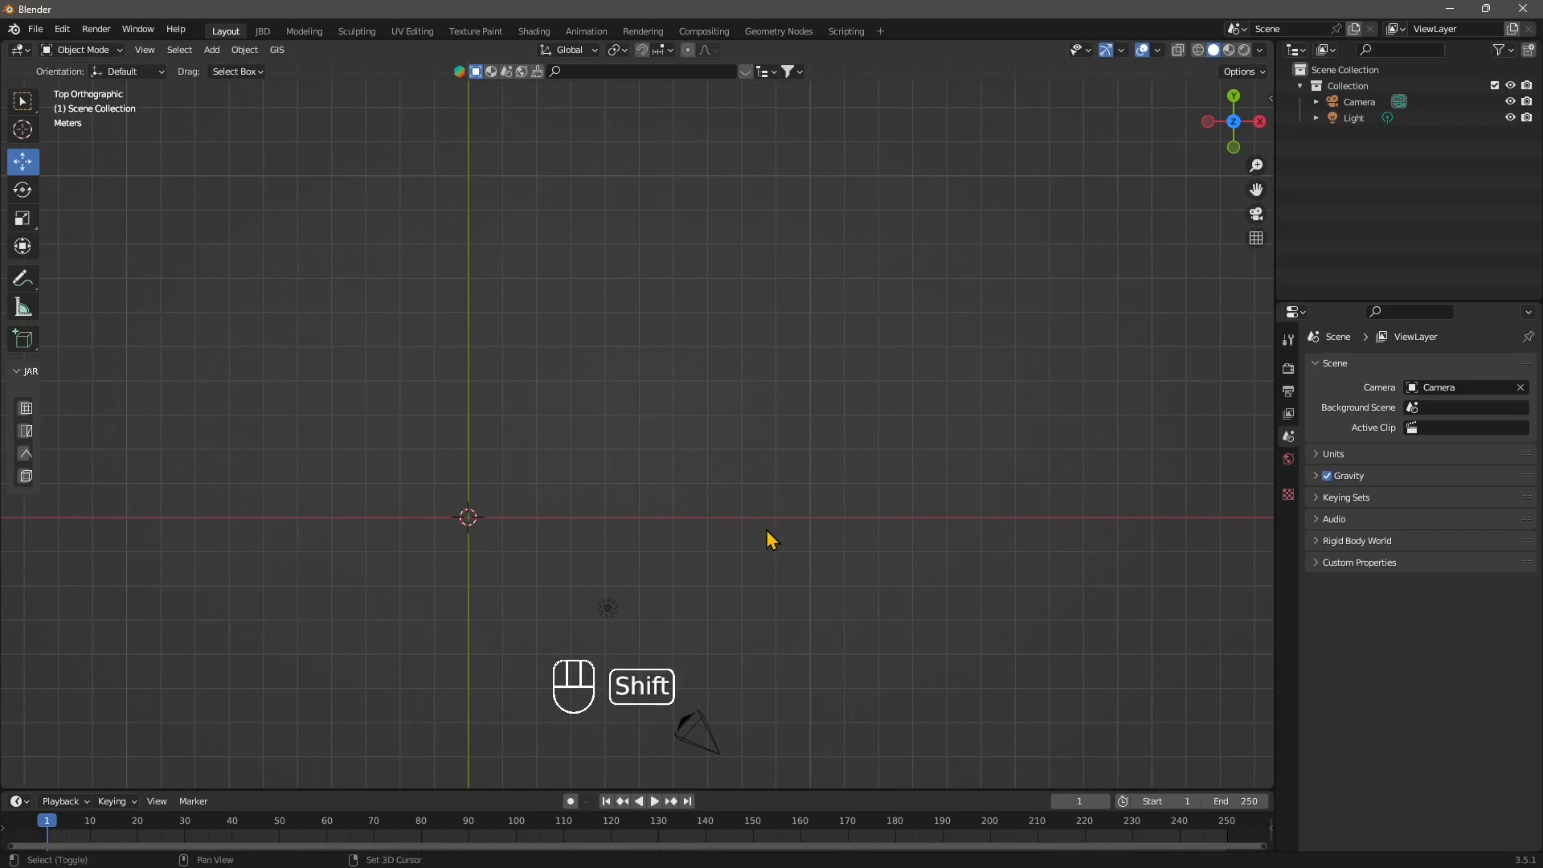
{"action": "middle_click_drag", "start_coordinate": [765, 529], "coordinate": [756, 564], "text": "shift"}
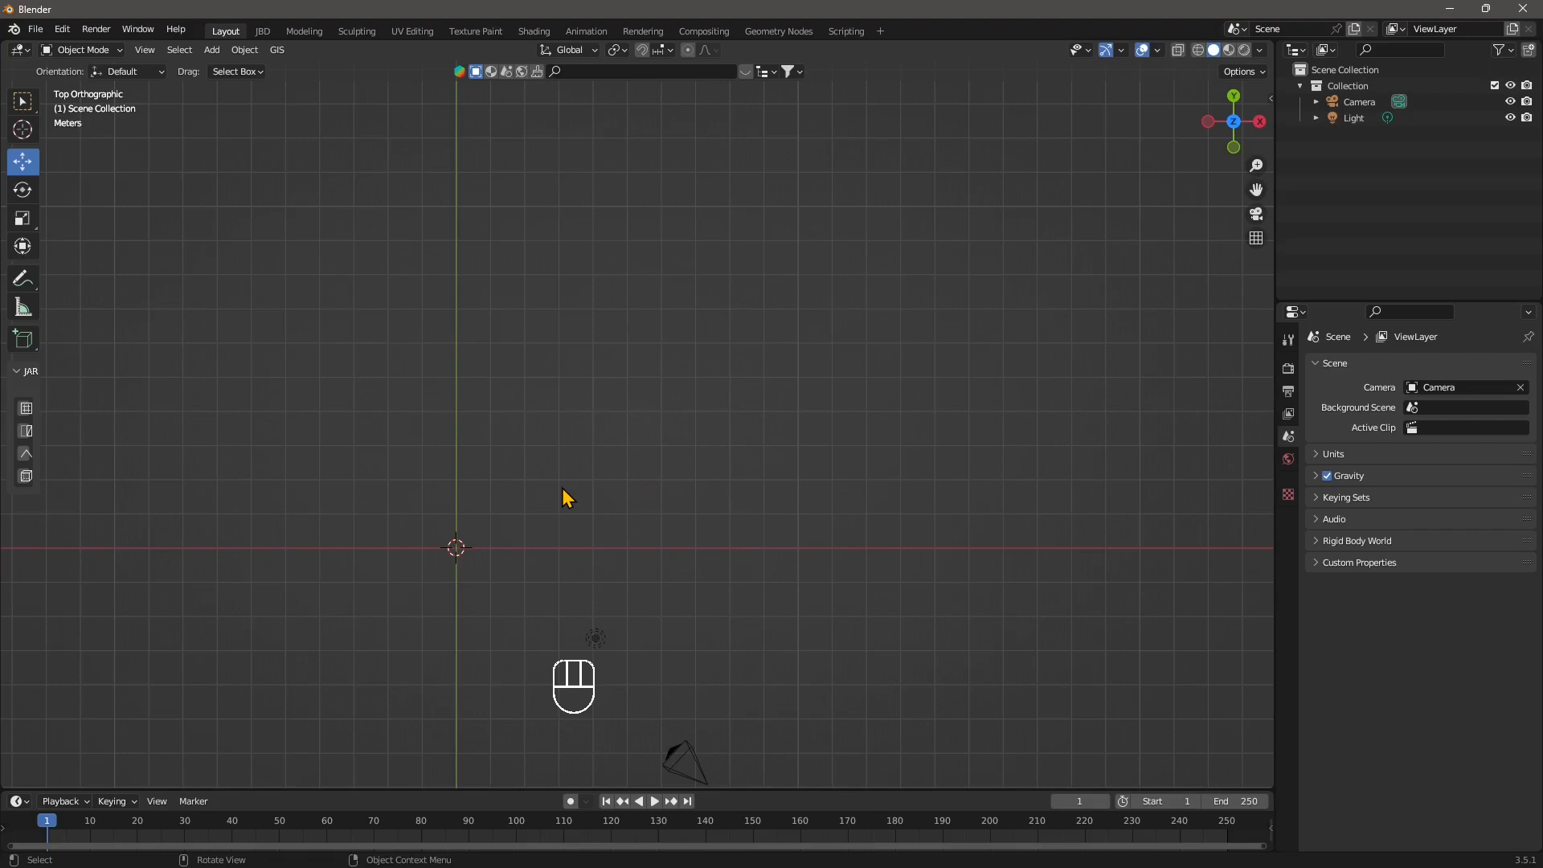
- Search the add-on preferences for "extra" and check whether the Extra Objects add-ons for curves and meshes are enabled
{"action": "left_click", "coordinate": [62, 29]}
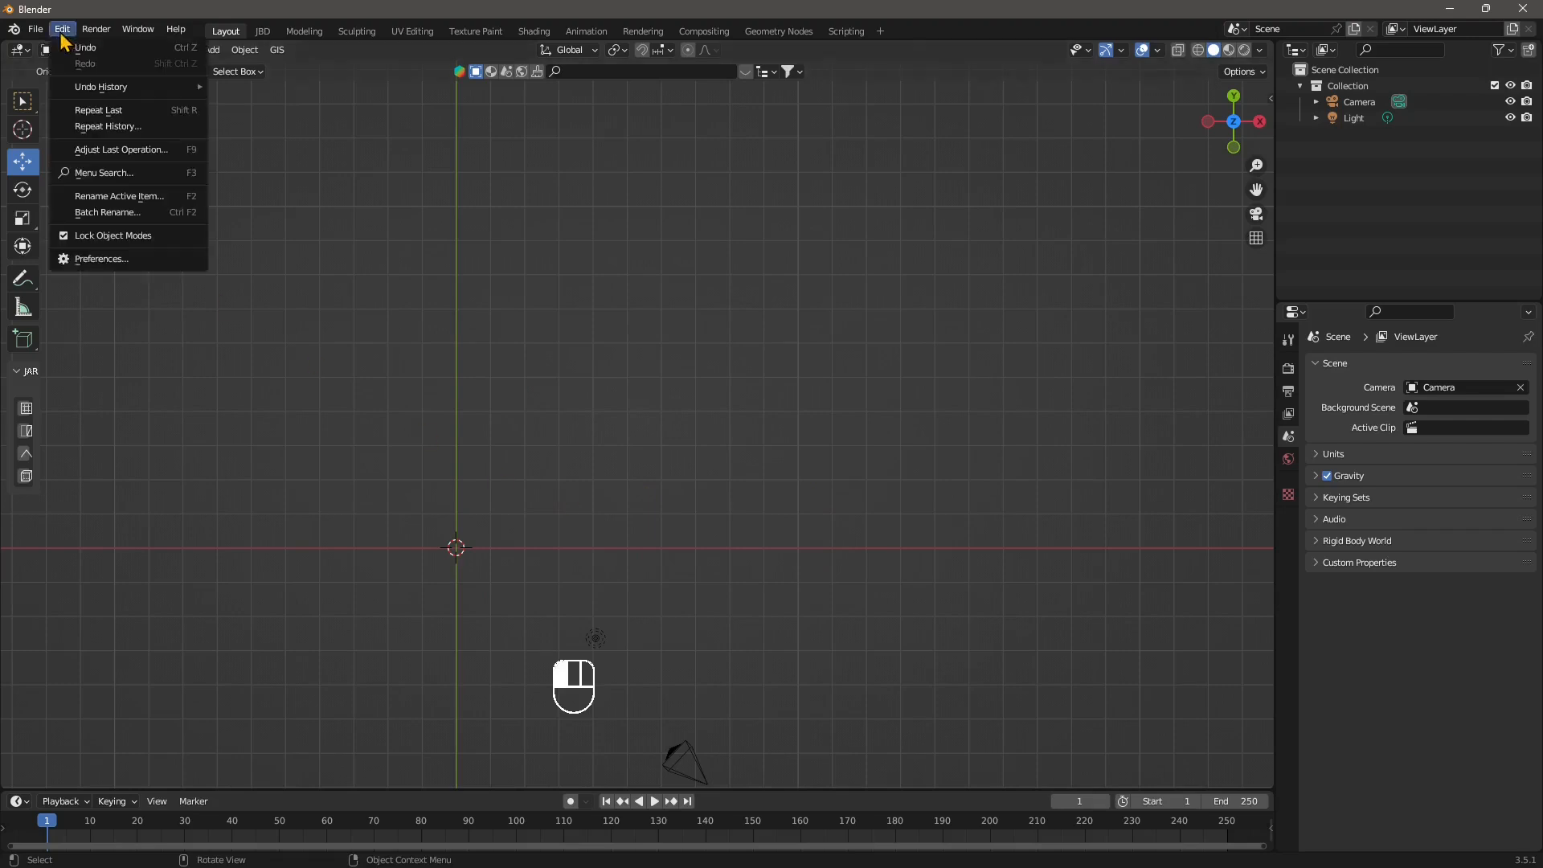
{"action": "left_click", "coordinate": [102, 259]}
{"action": "left_click_drag", "start_coordinate": [168, 41], "coordinate": [285, 169]}
{"action": "left_click", "coordinate": [154, 326]}
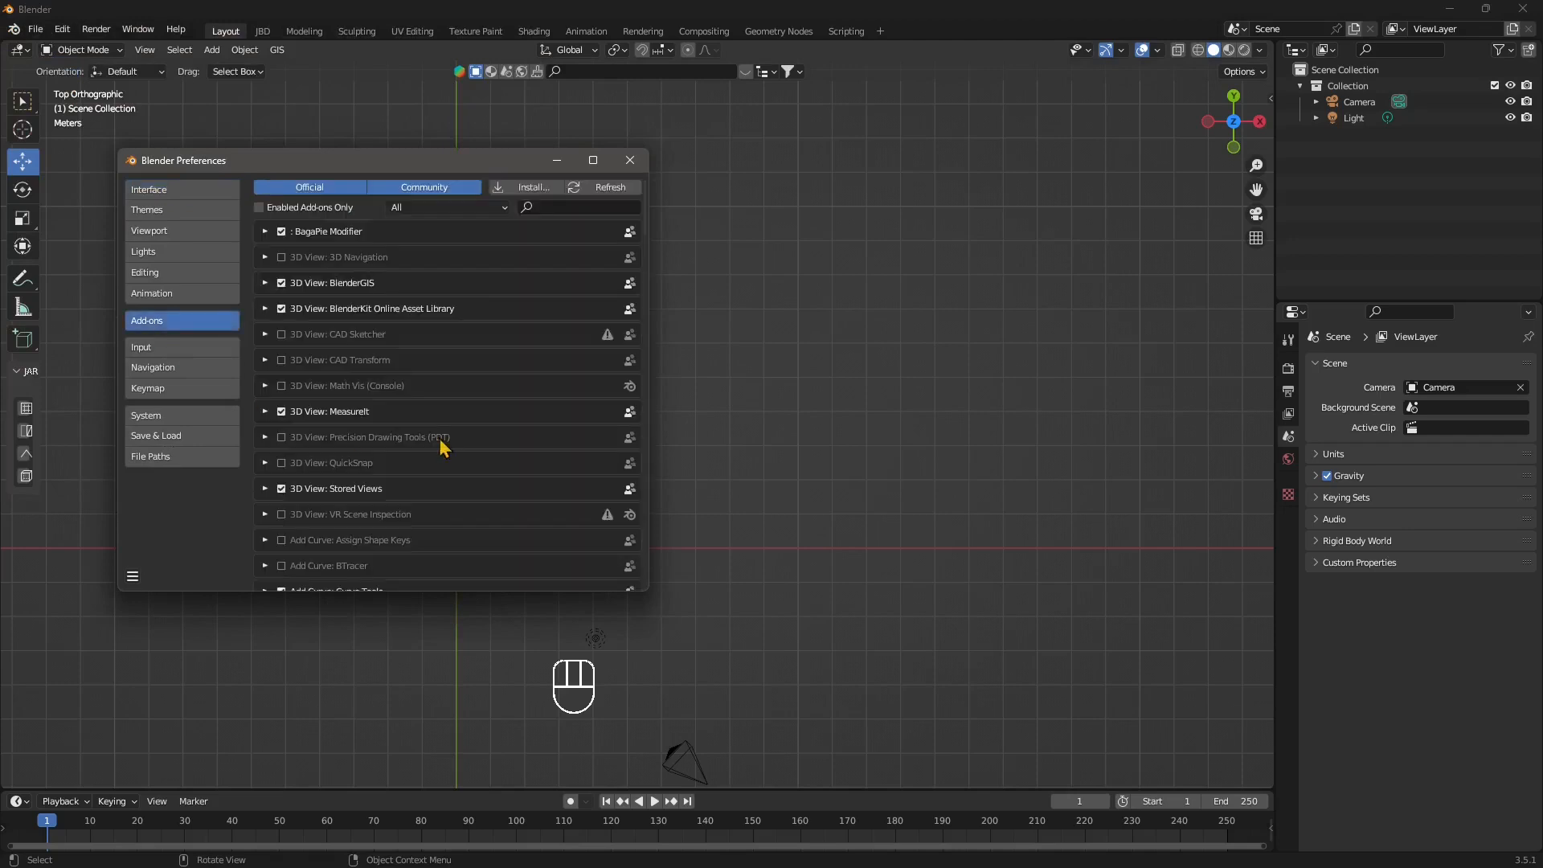
{"action": "left_click", "coordinate": [545, 206]}
{"action": "type", "text": "extra"}
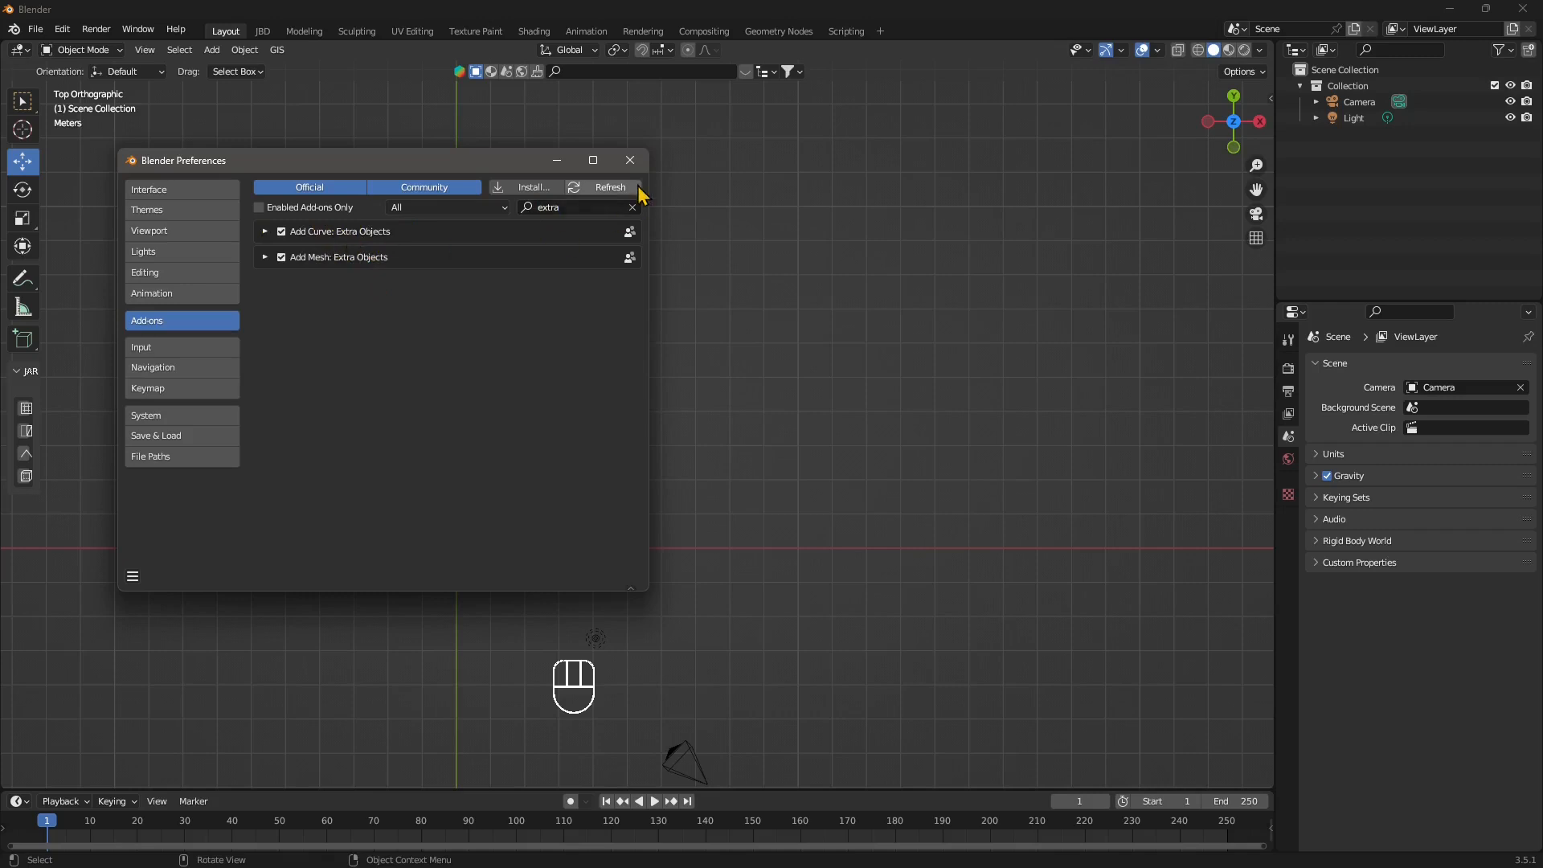
{"action": "left_click", "coordinate": [631, 160]}
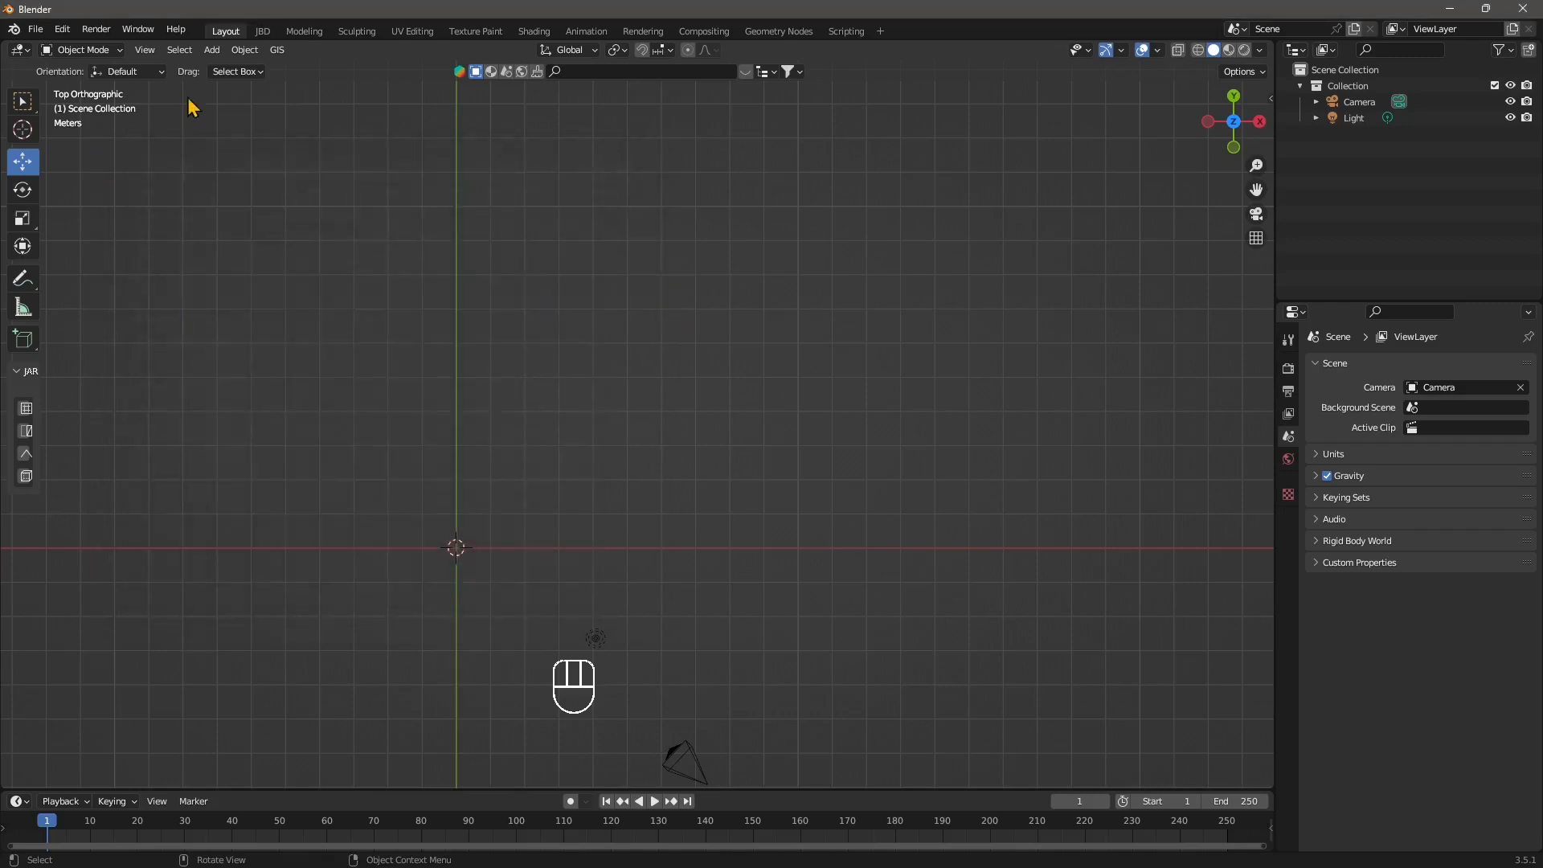
- Add a curve of the Profile kind from the Curve Profiles set at the origin
{"action": "left_click", "coordinate": [212, 50]}
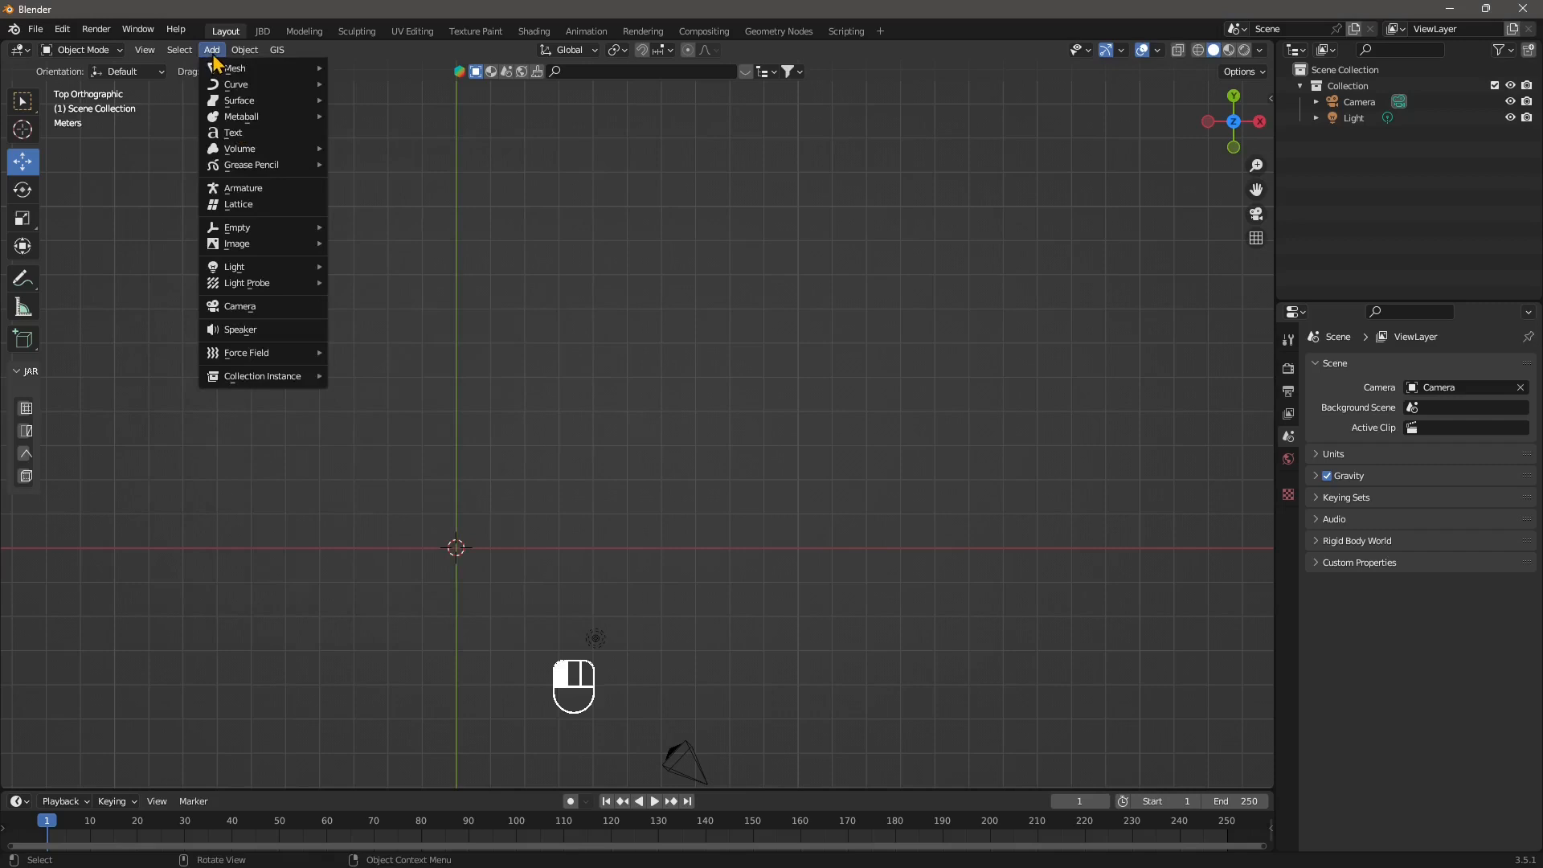
{"action": "mouse_move", "coordinate": [237, 86]}
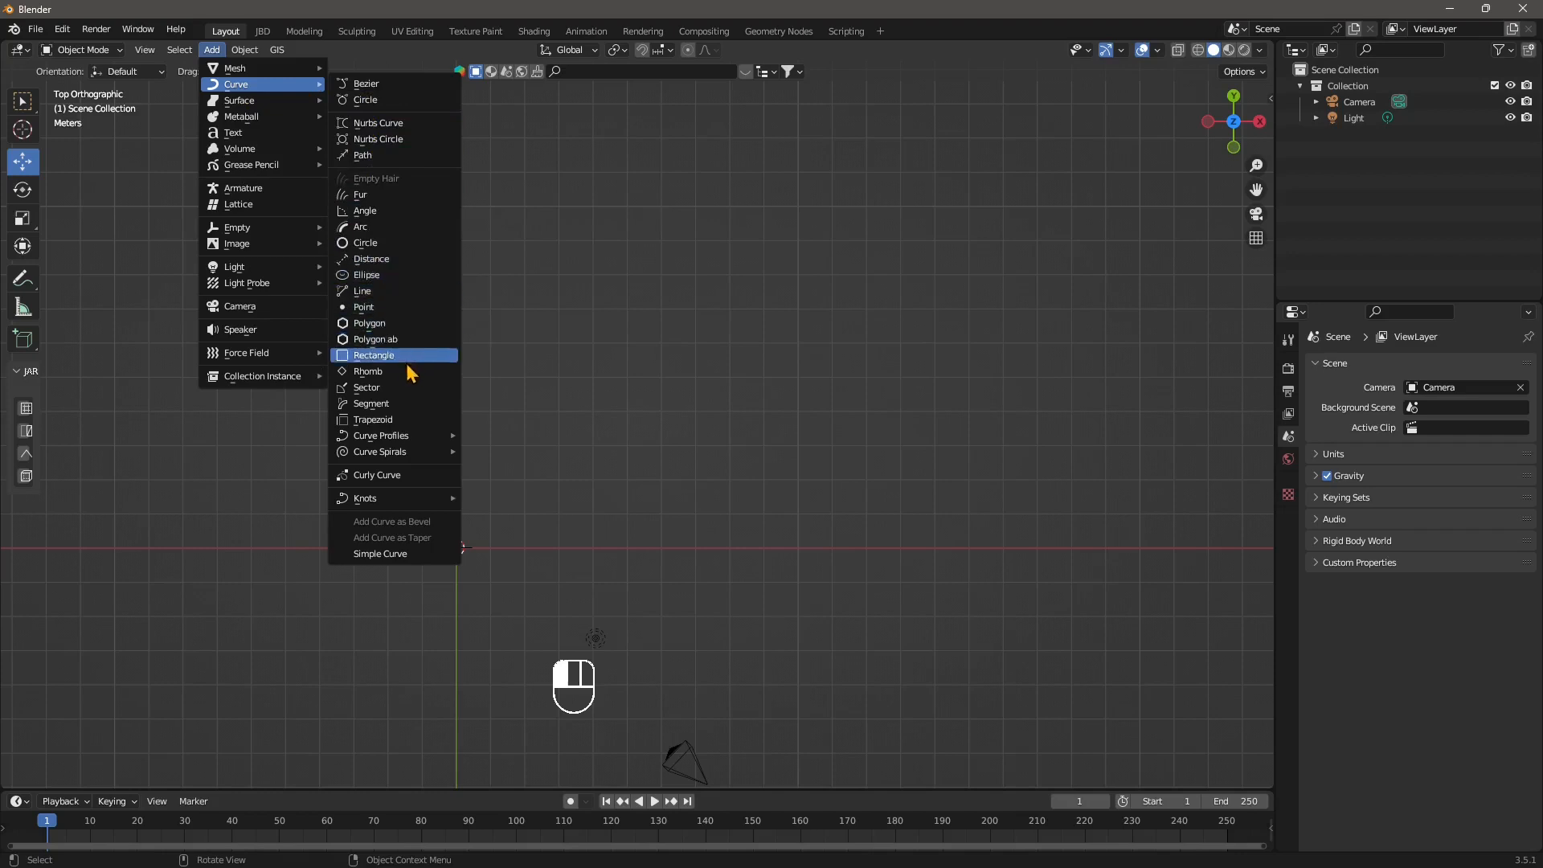
{"action": "mouse_move", "coordinate": [423, 435]}
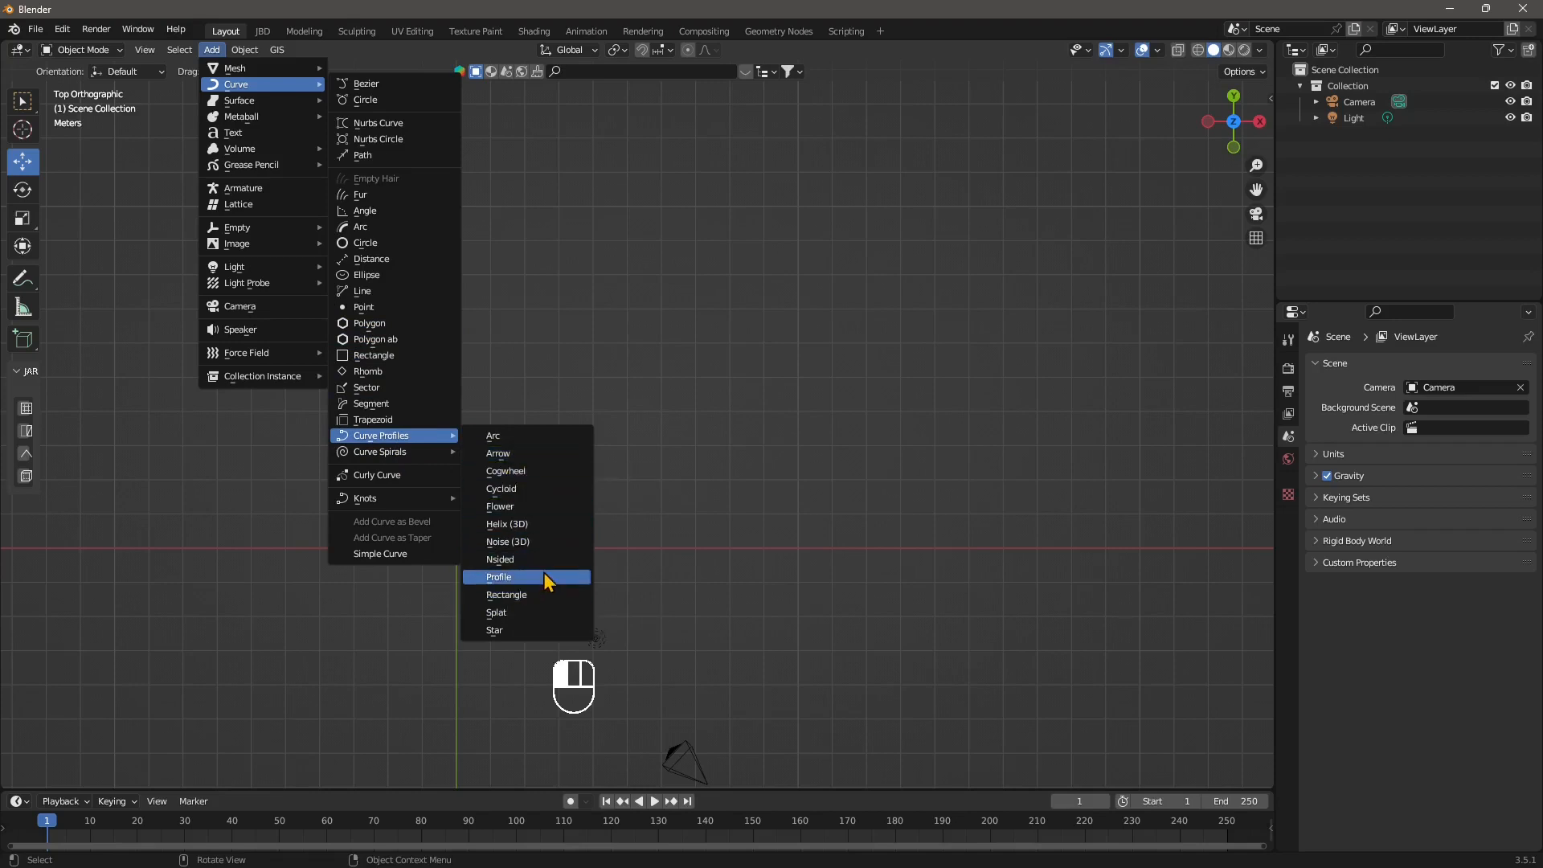
{"action": "left_click", "coordinate": [514, 581]}
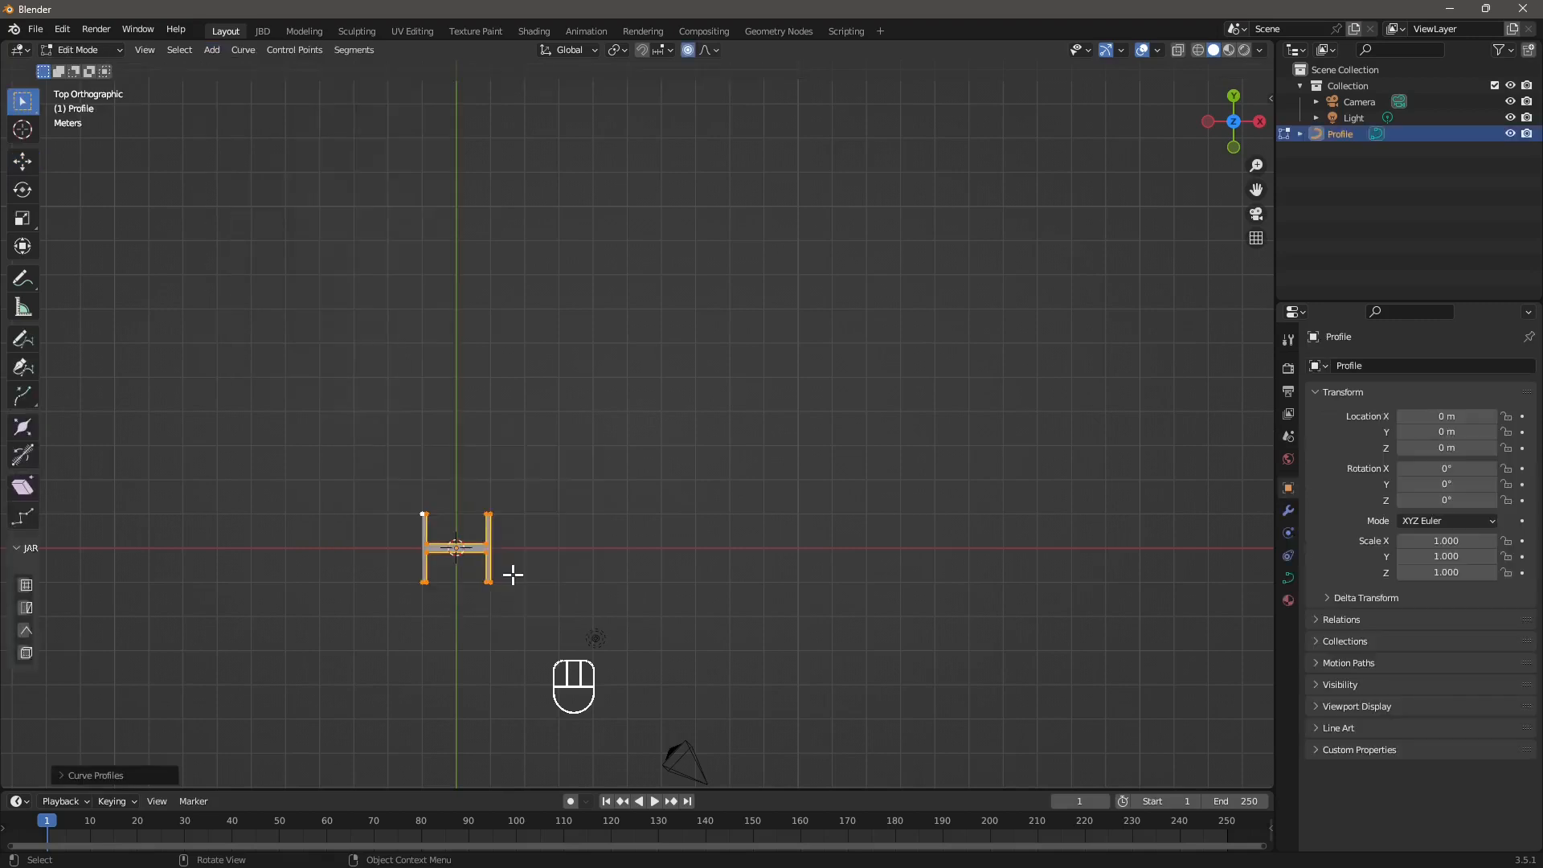
{"action": "scroll", "coordinate": [459, 565], "scroll_direction": "up", "scroll_amount": 1}
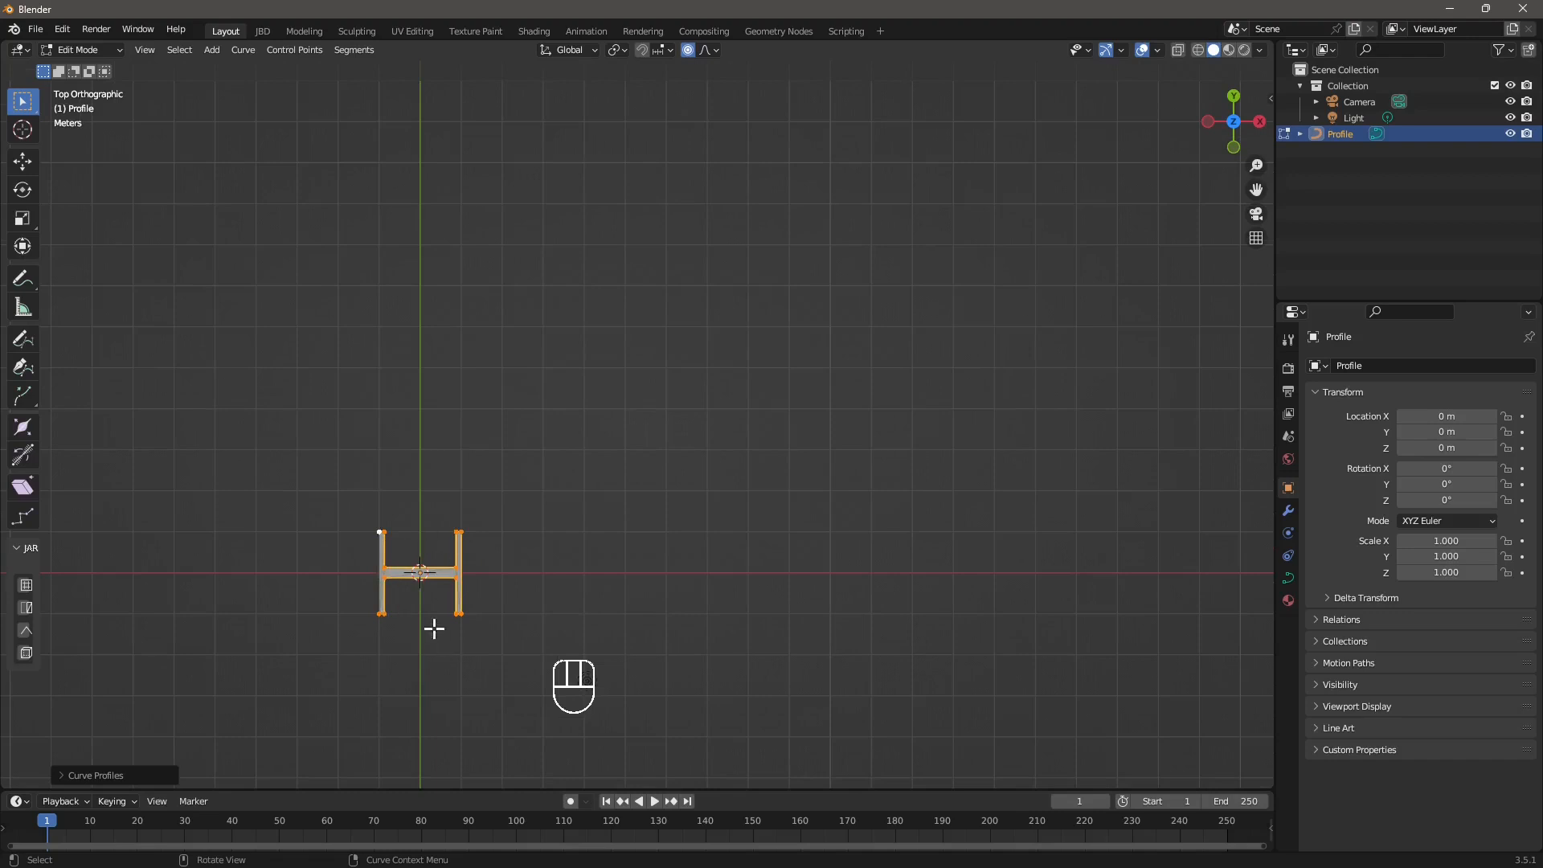
{"action": "scroll", "coordinate": [391, 590], "scroll_direction": "up", "scroll_amount": 1}
{"action": "middle_click_drag", "start_coordinate": [395, 600], "coordinate": [441, 551], "text": "shift"}
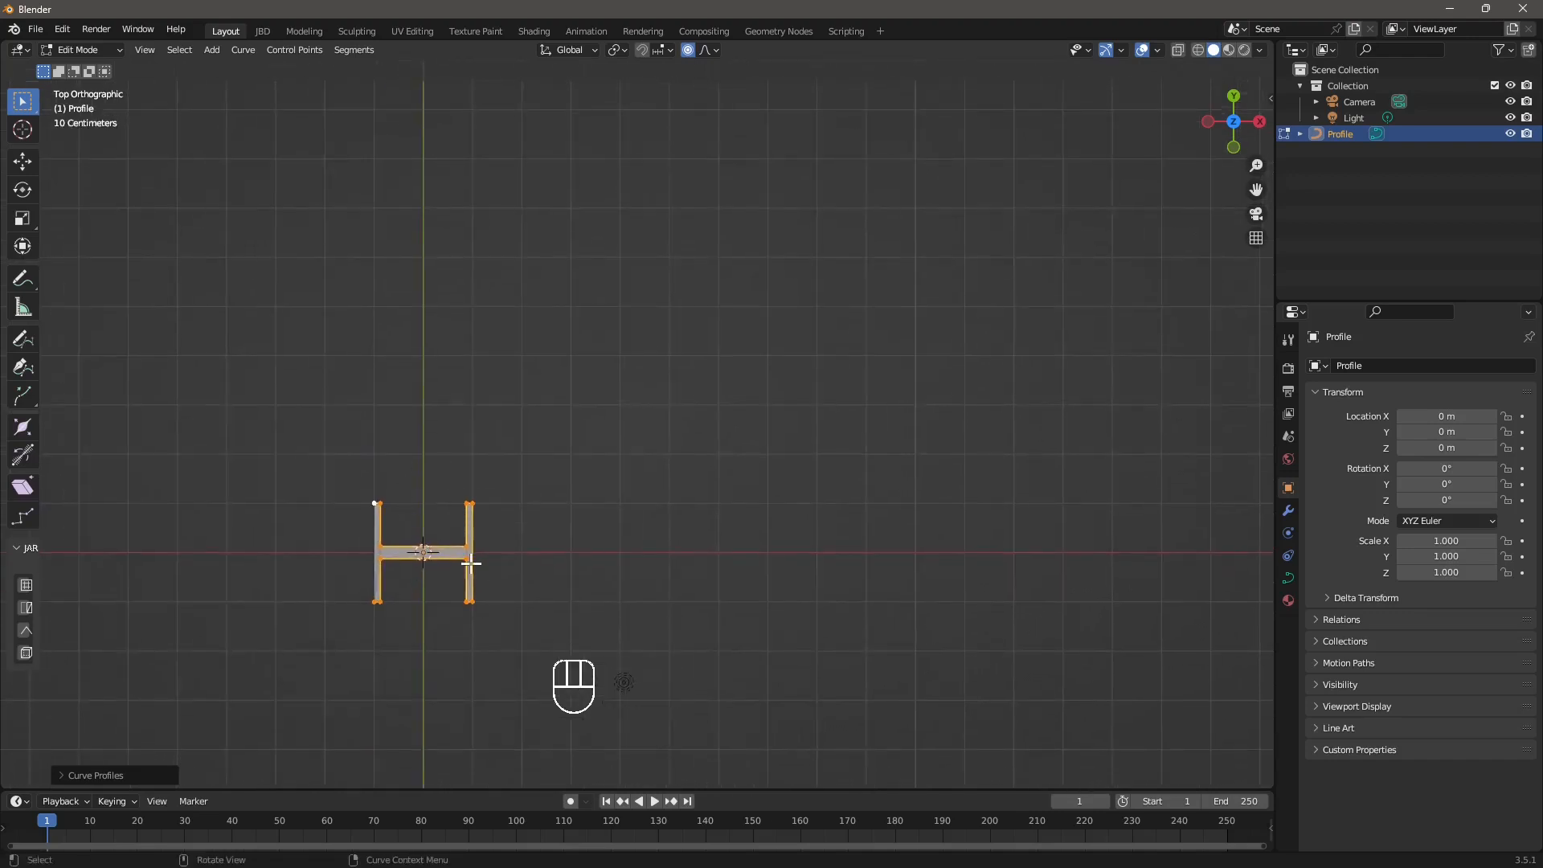
- Try the different shape types of the new profile curve, ending with type 5
{"action": "left_click", "coordinate": [90, 782]}
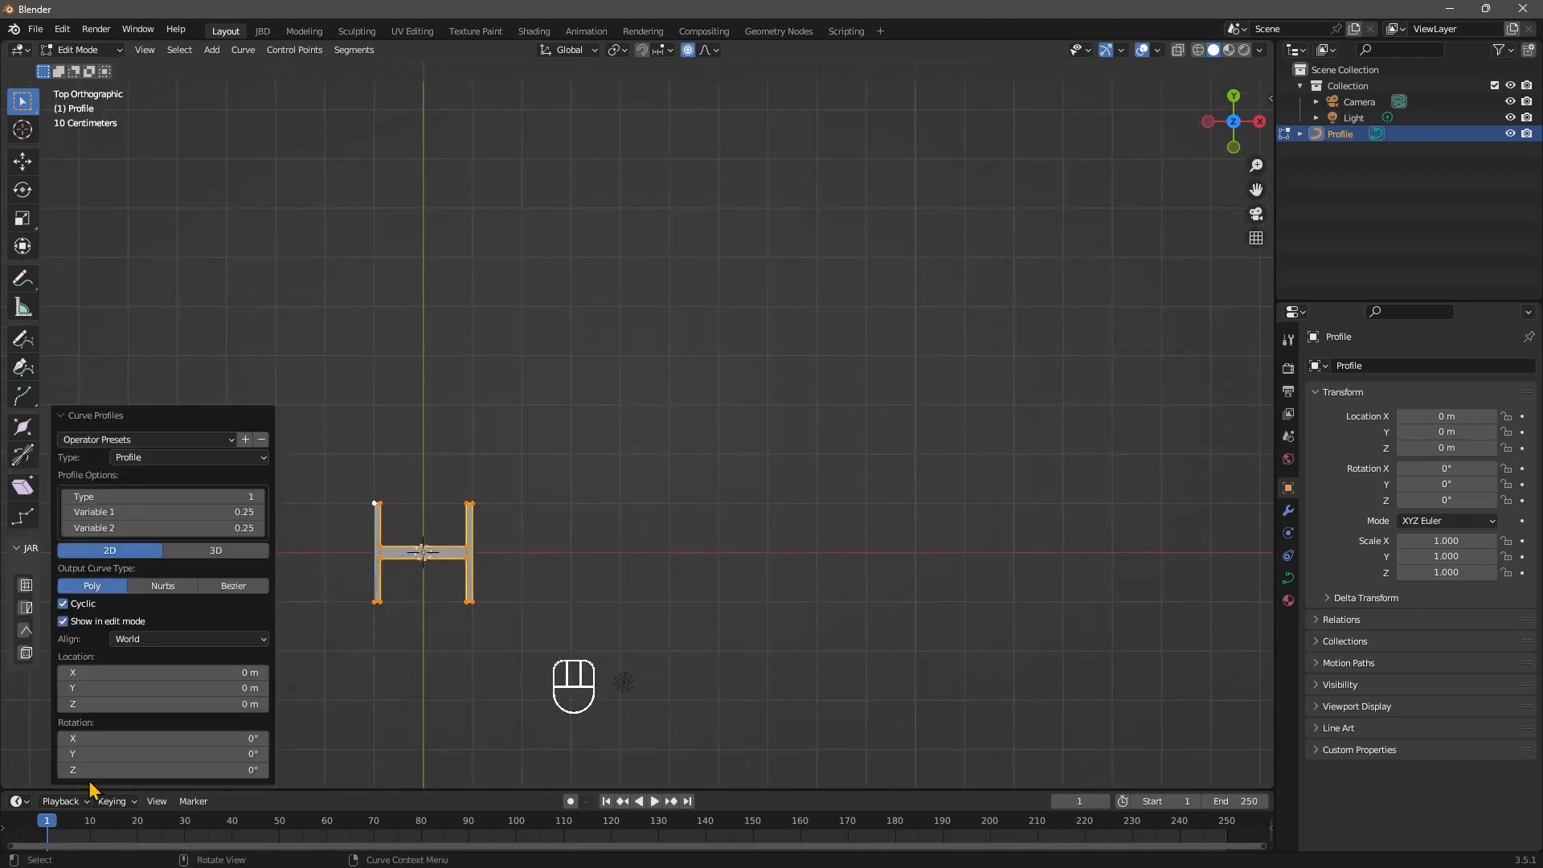
{"action": "left_click", "coordinate": [169, 460]}
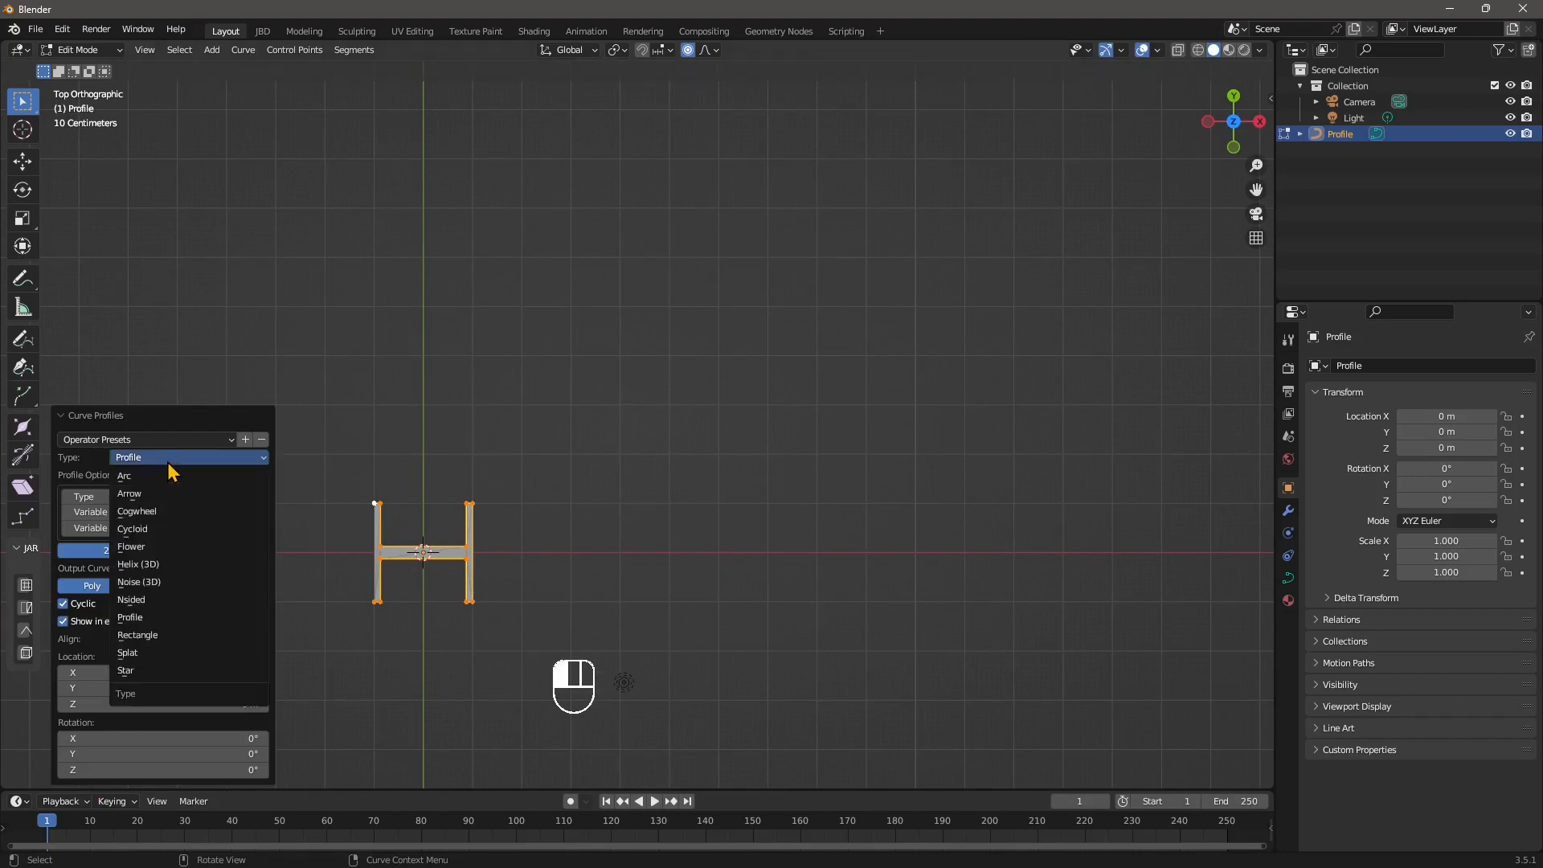
{"action": "left_click", "coordinate": [169, 463]}
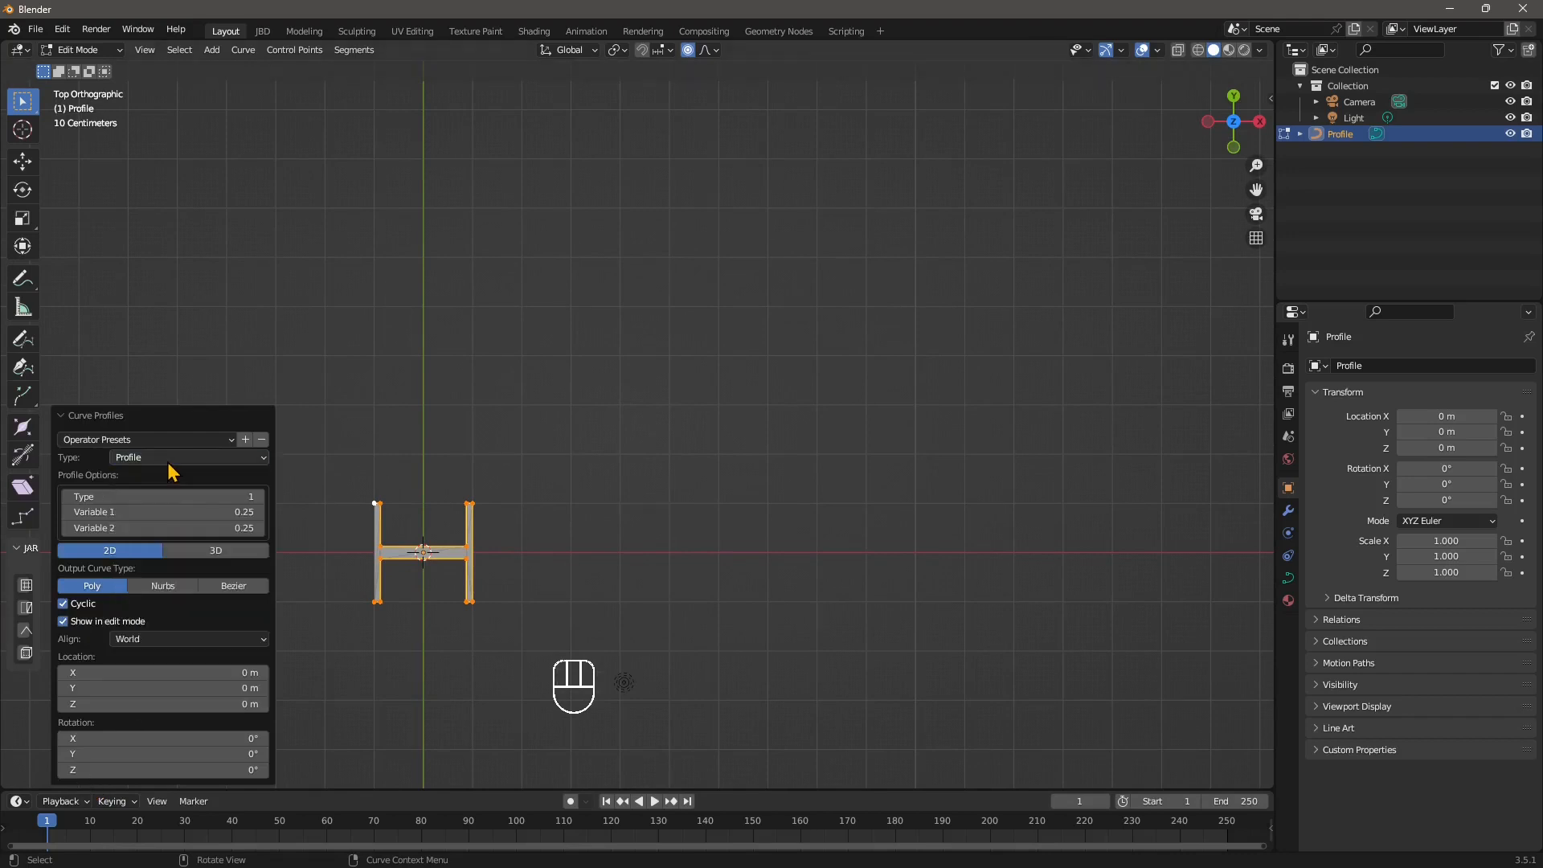
{"action": "left_click", "coordinate": [258, 498]}
{"action": "left_click", "coordinate": [258, 497]}
{"action": "left_click", "coordinate": [258, 497]}
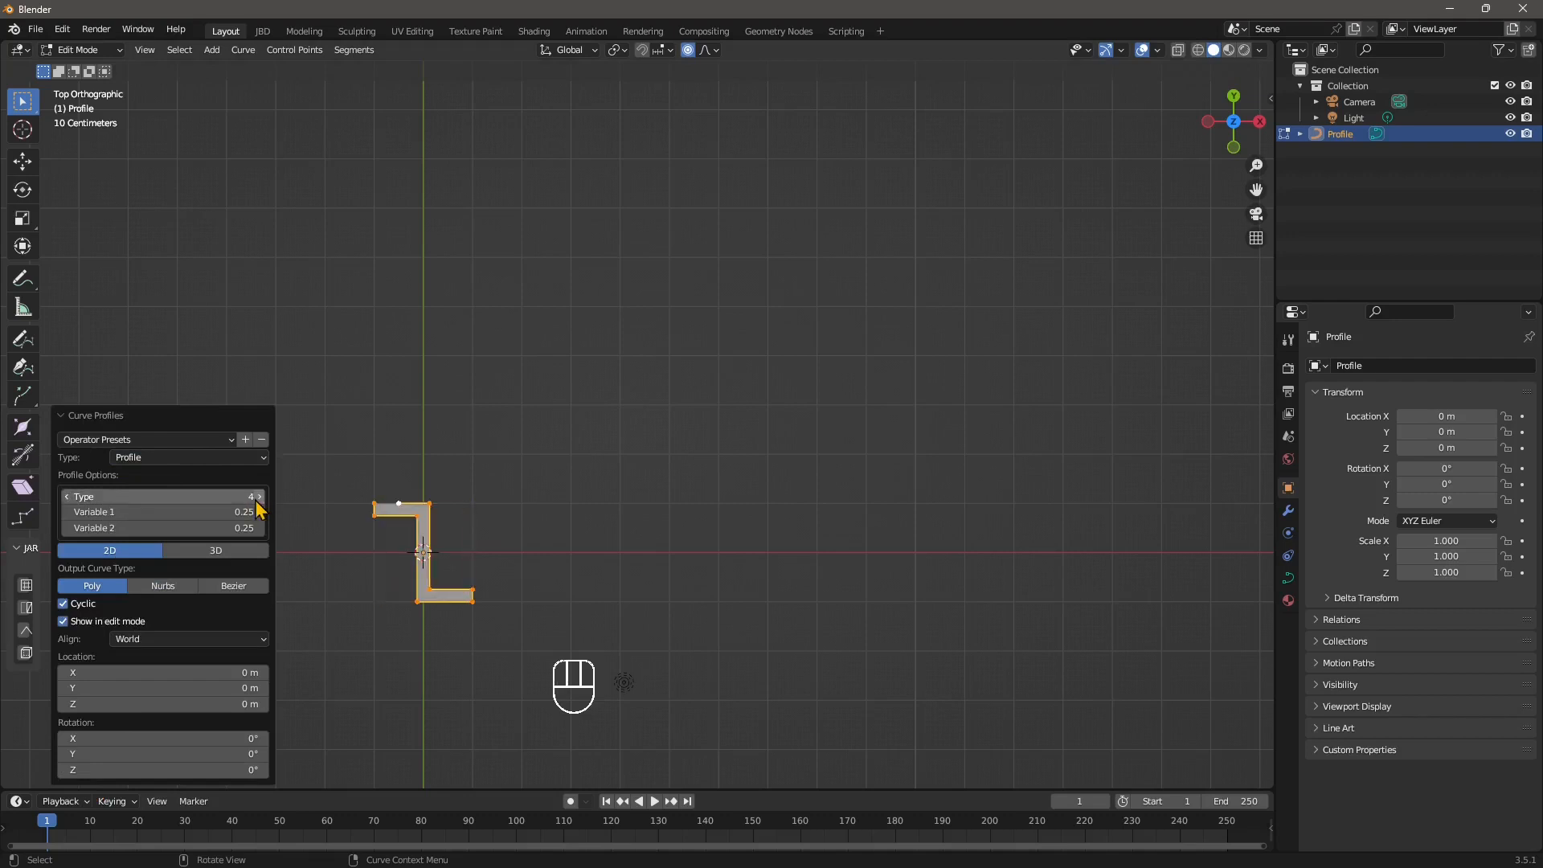
{"action": "left_click", "coordinate": [71, 496]}
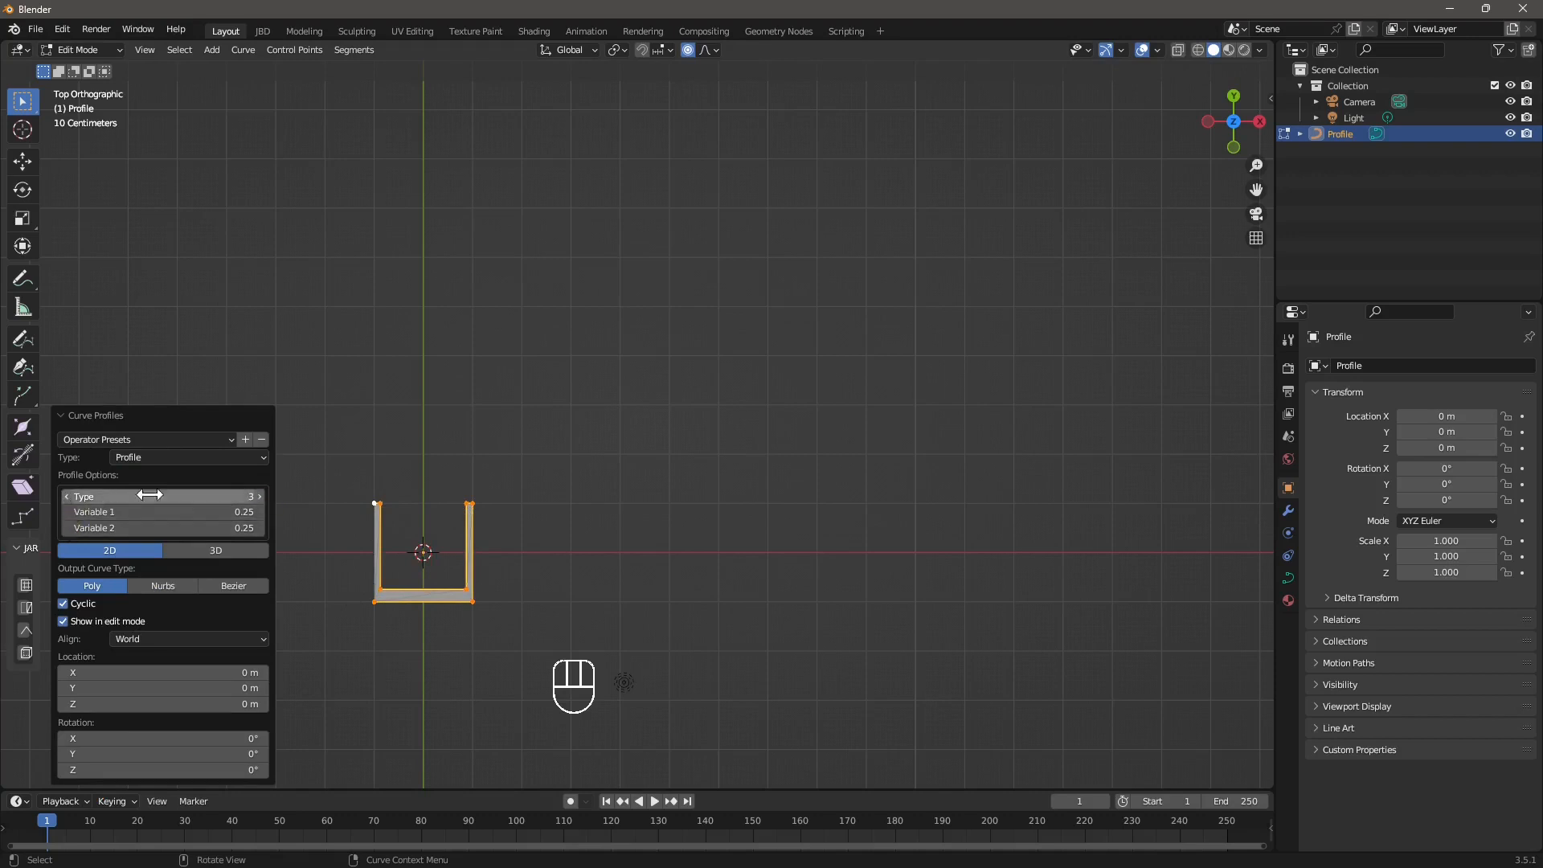
{"action": "left_click", "coordinate": [258, 497]}
{"action": "left_click", "coordinate": [258, 498]}
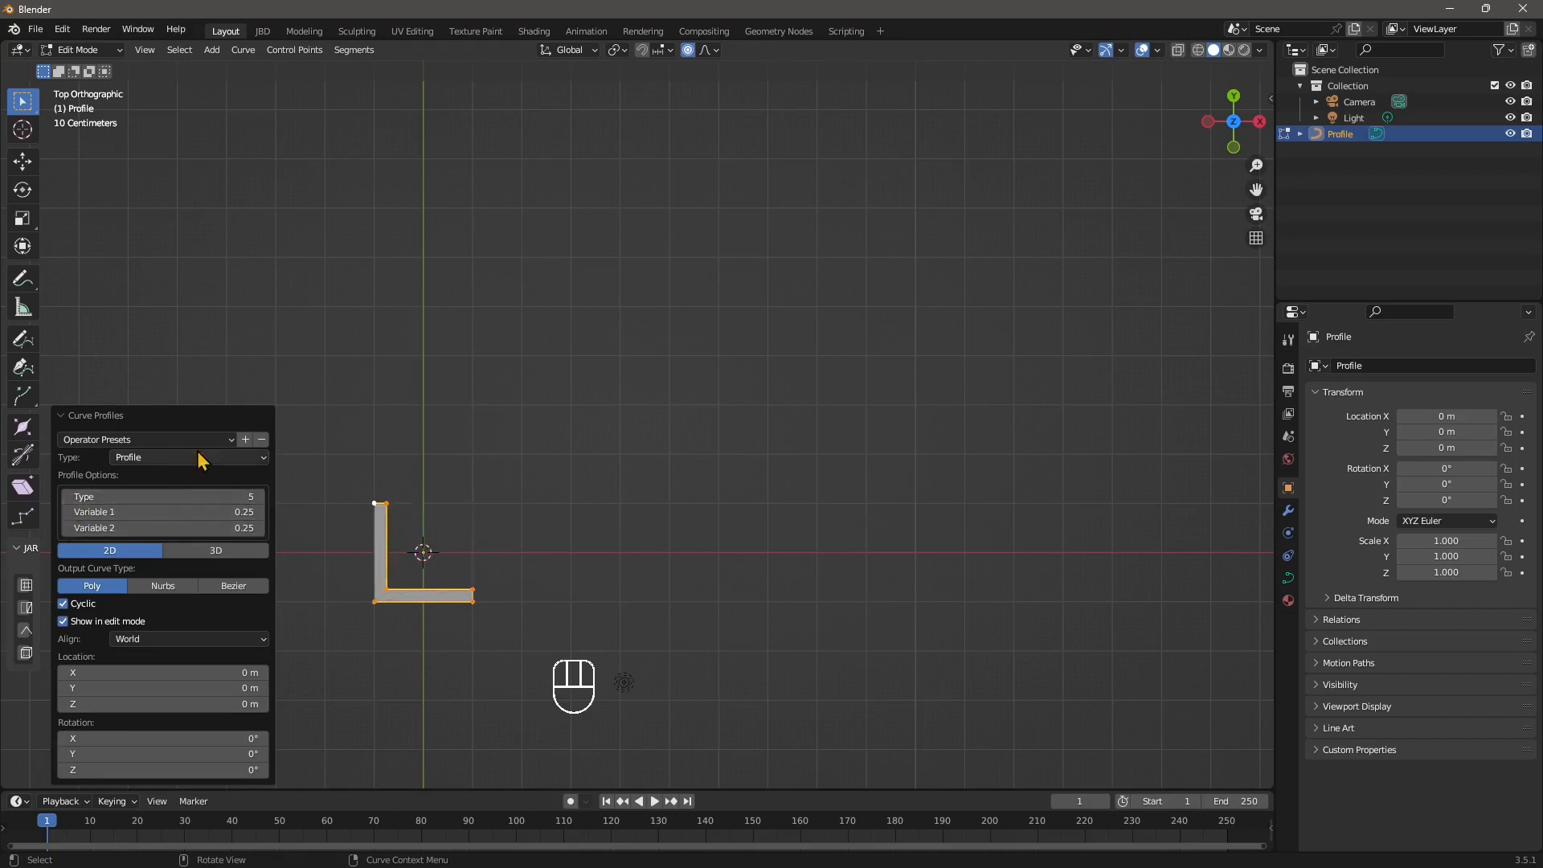
- Deselect the profile's points and undo the creation of the profile curve
{"action": "left_click", "coordinate": [436, 533]}
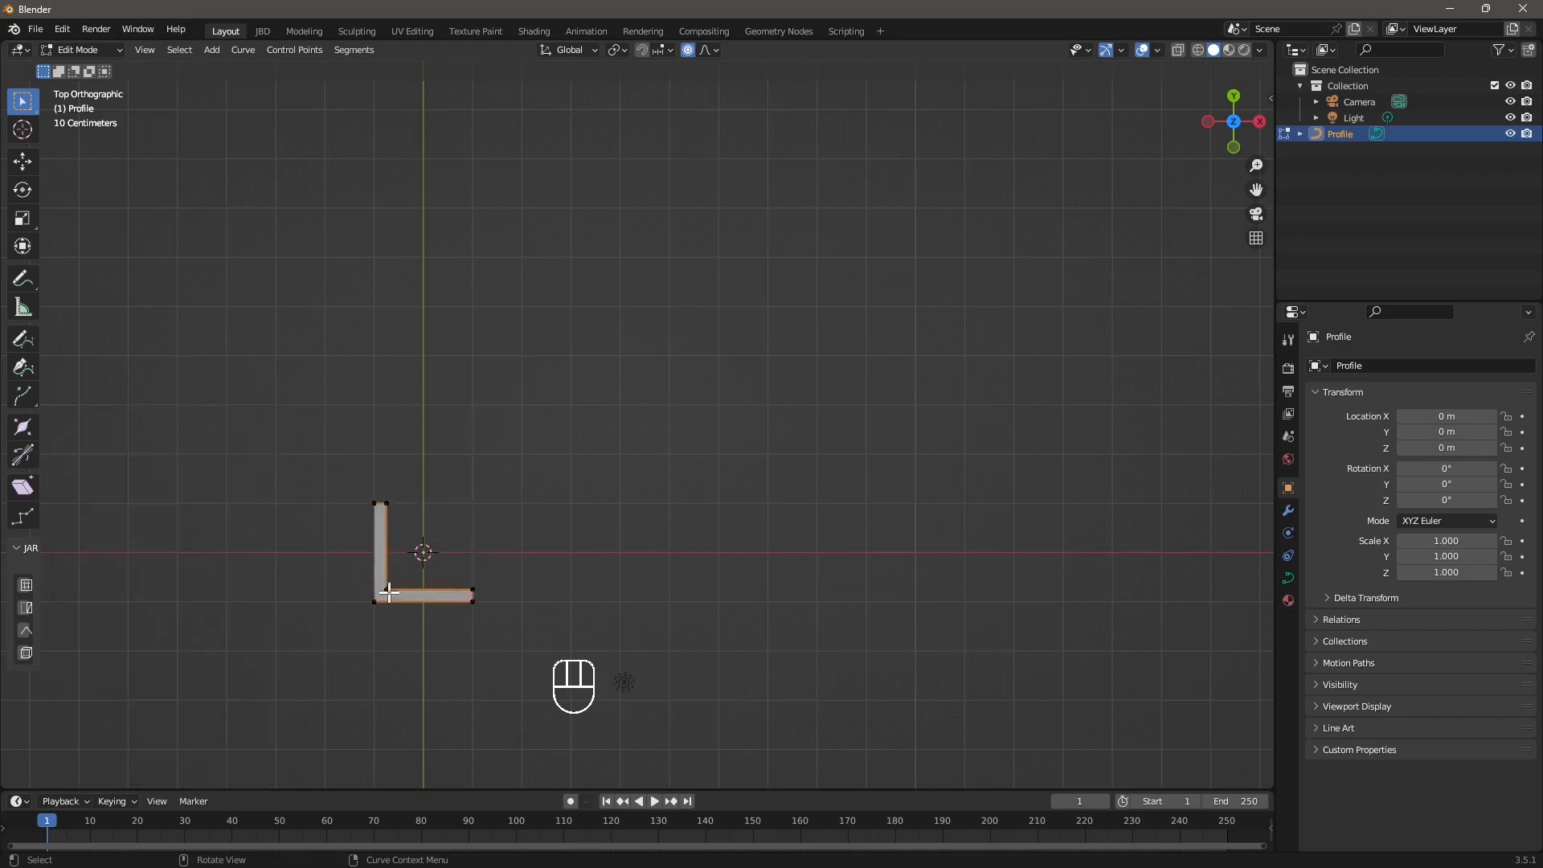
{"action": "key", "text": "ctrl+z"}
{"action": "key", "text": "ctrl+z"}
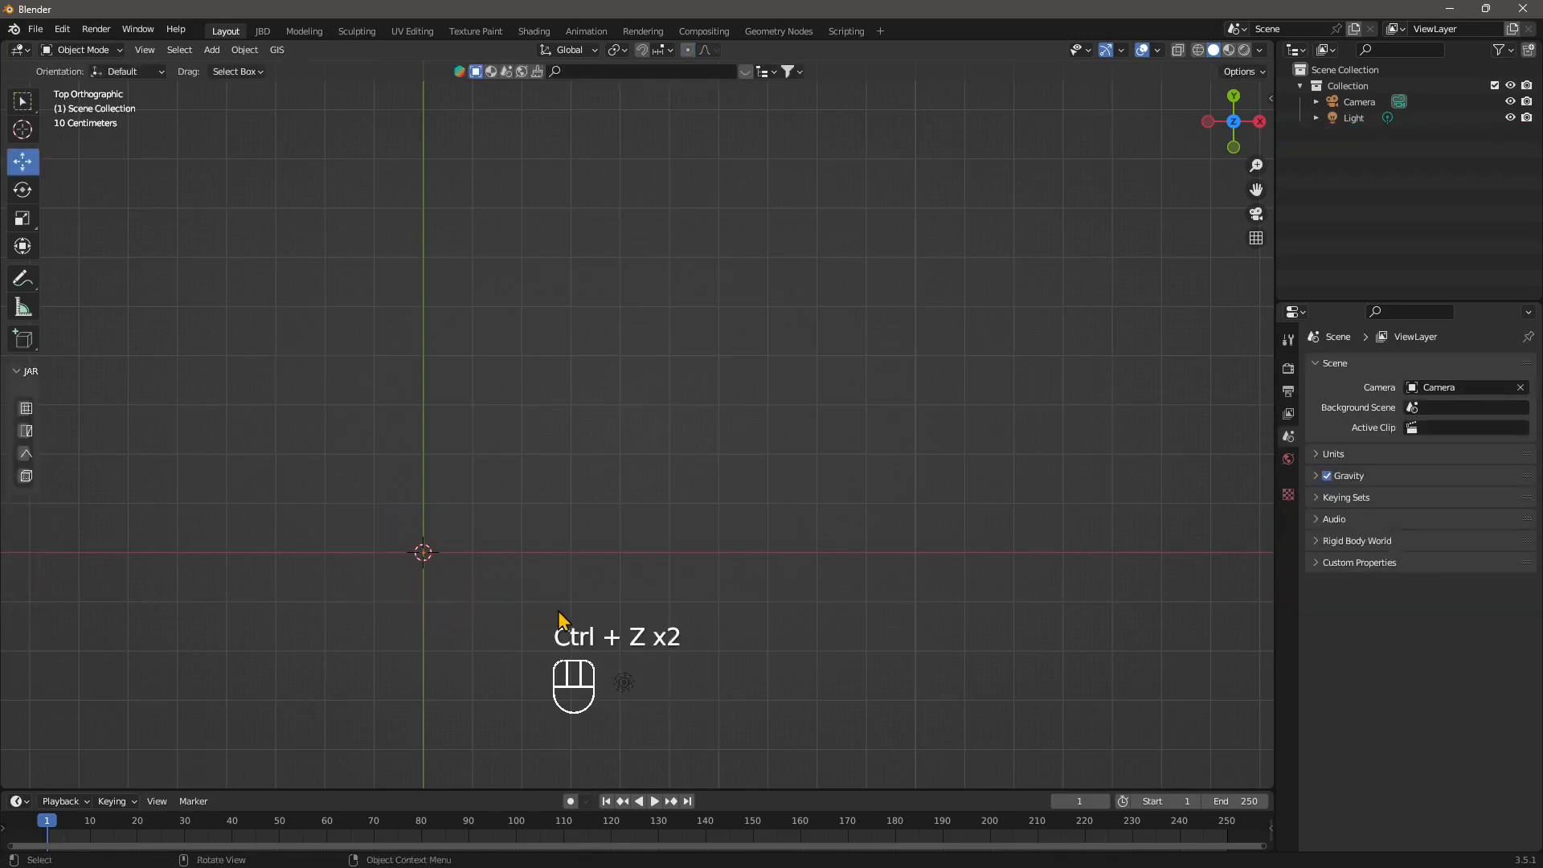
- Add a Line curve from the extra curve objects at the origin
{"action": "left_click", "coordinate": [244, 49]}
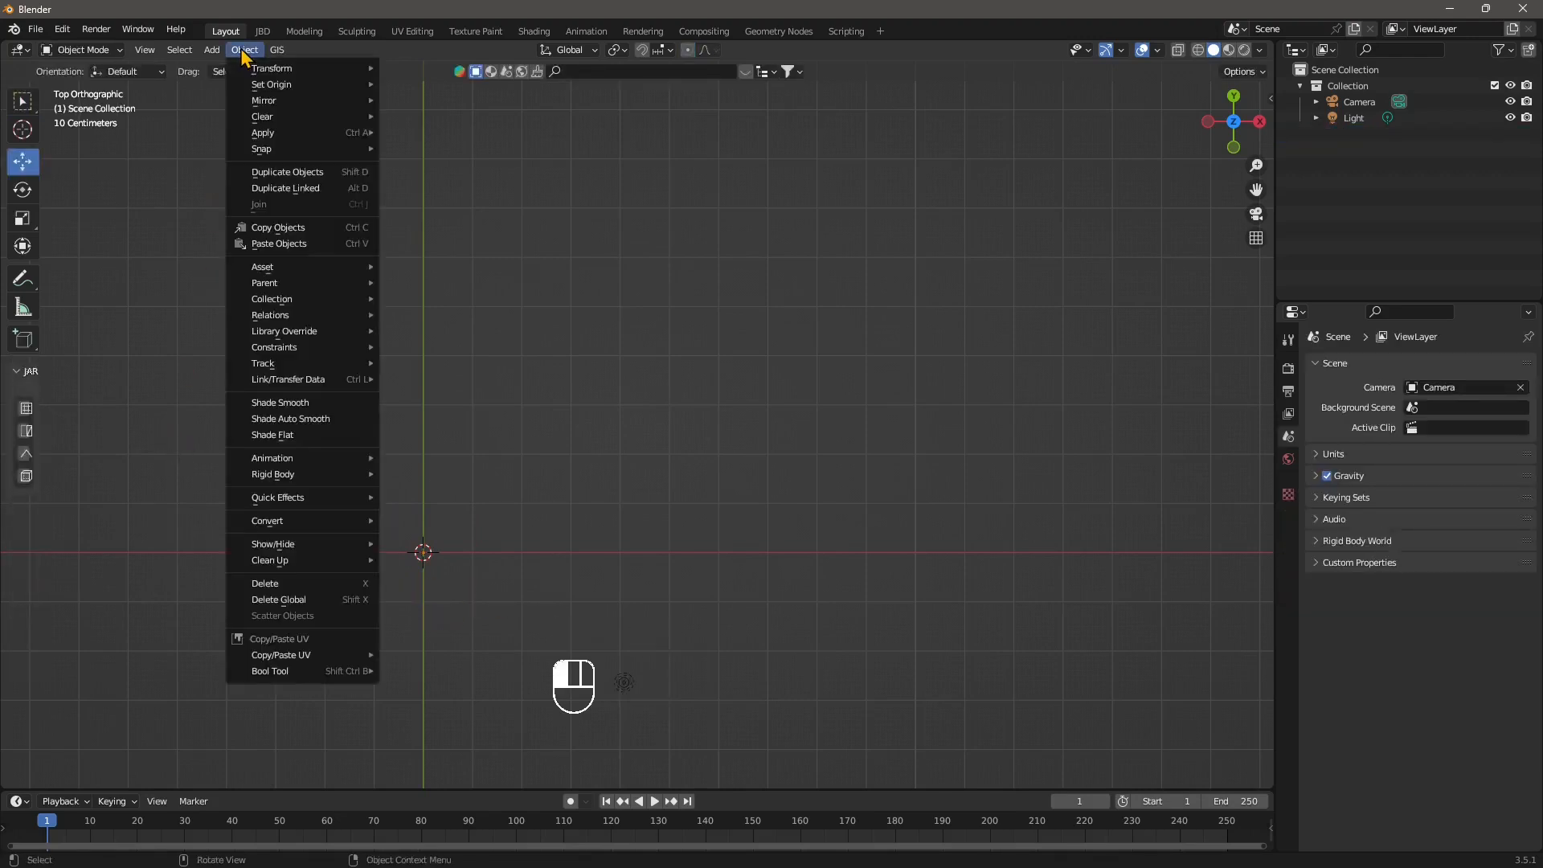
{"action": "mouse_move", "coordinate": [211, 50]}
{"action": "mouse_move", "coordinate": [315, 85]}
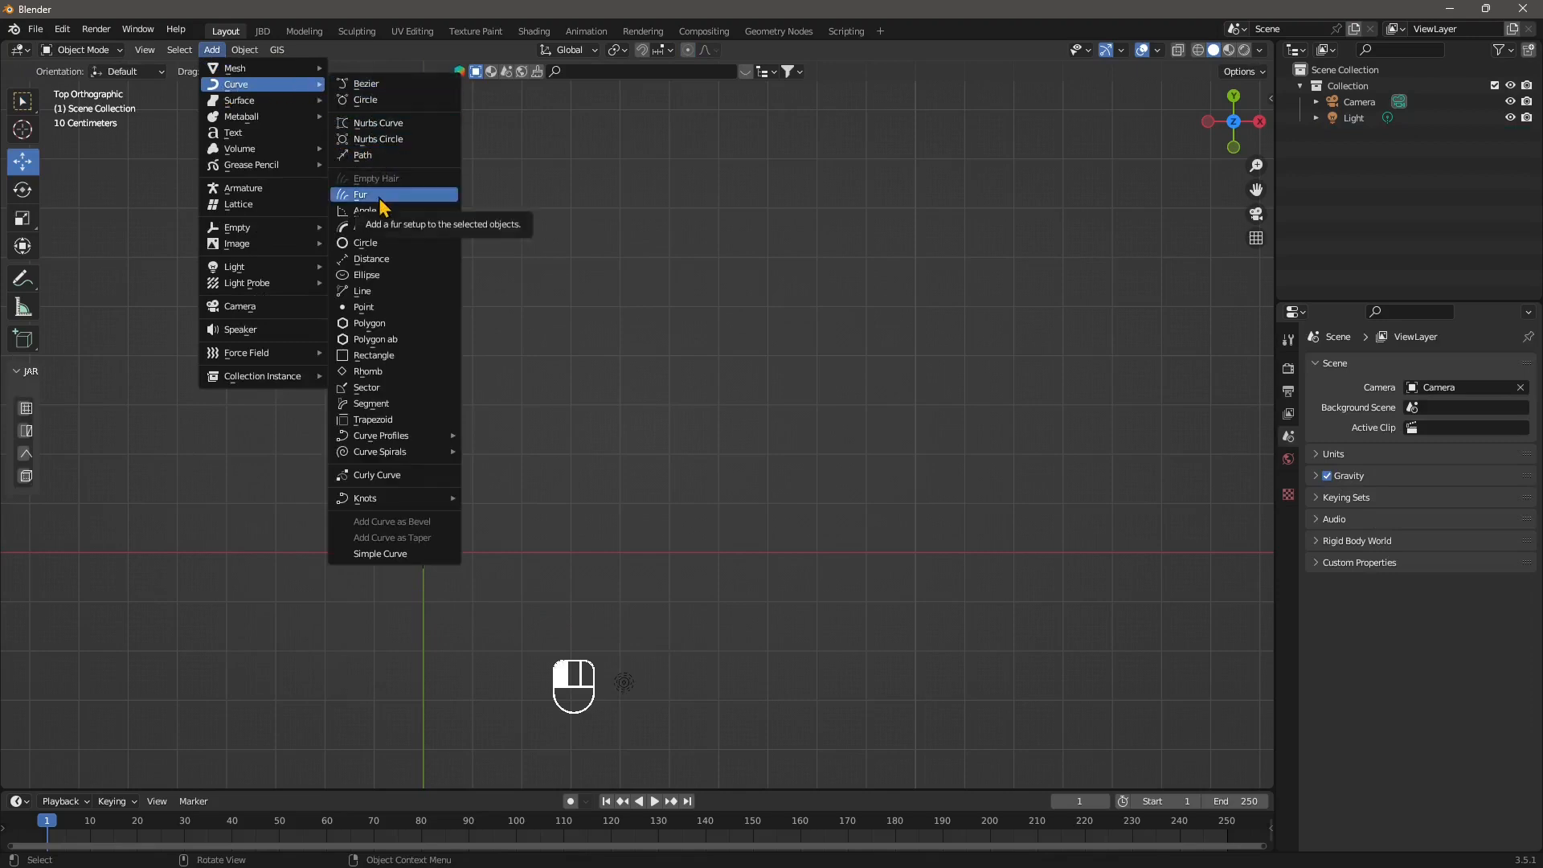
{"action": "left_click", "coordinate": [360, 294]}
{"action": "middle_click_drag", "start_coordinate": [358, 290], "coordinate": [575, 502], "text": "shift"}
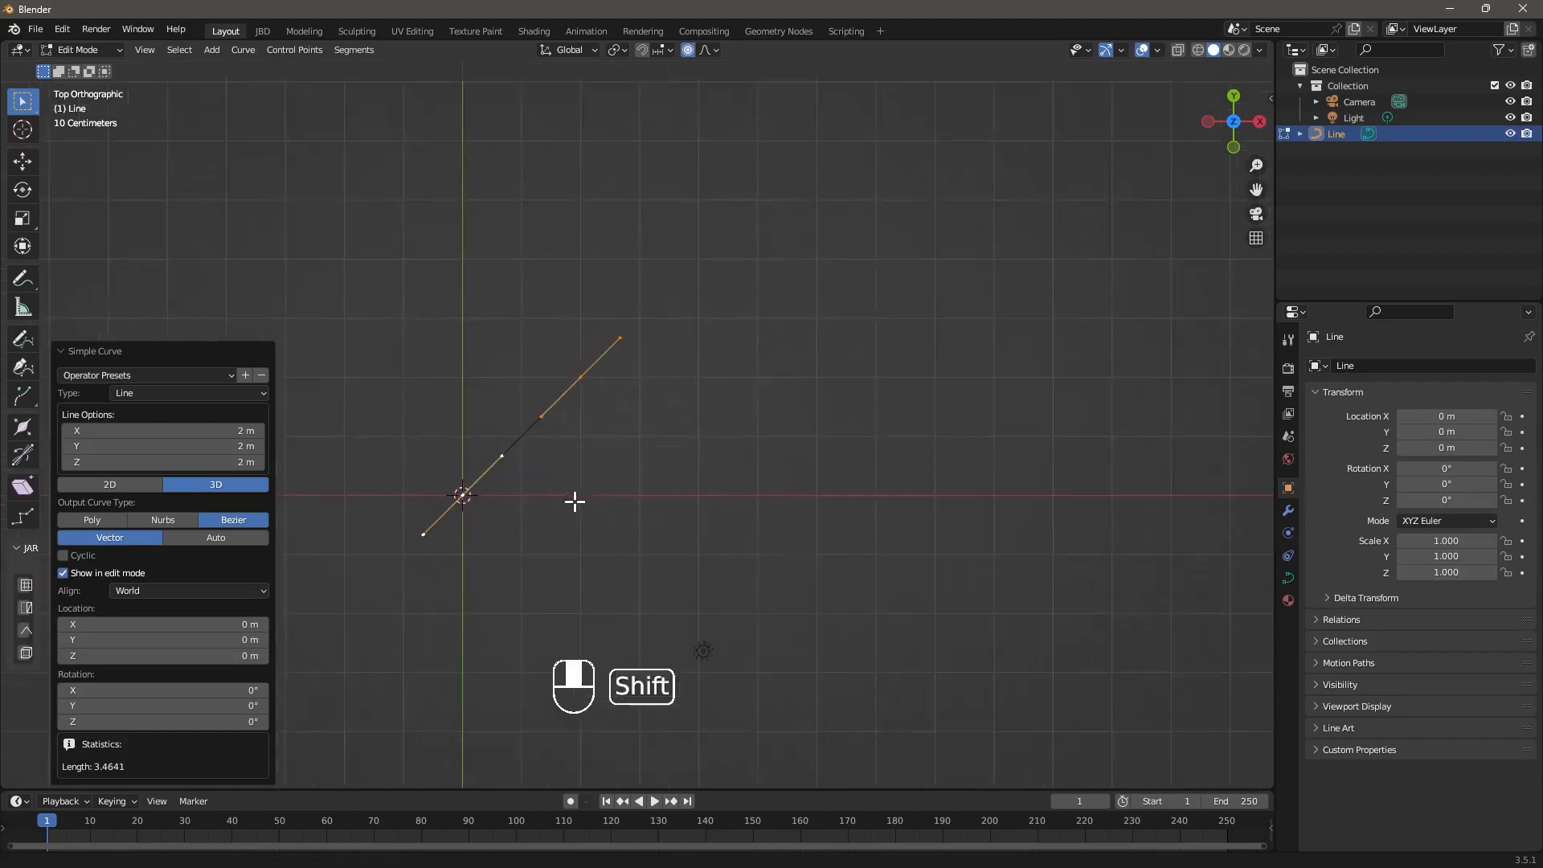
{"action": "scroll", "coordinate": [519, 529], "scroll_direction": "up", "scroll_amount": 1}
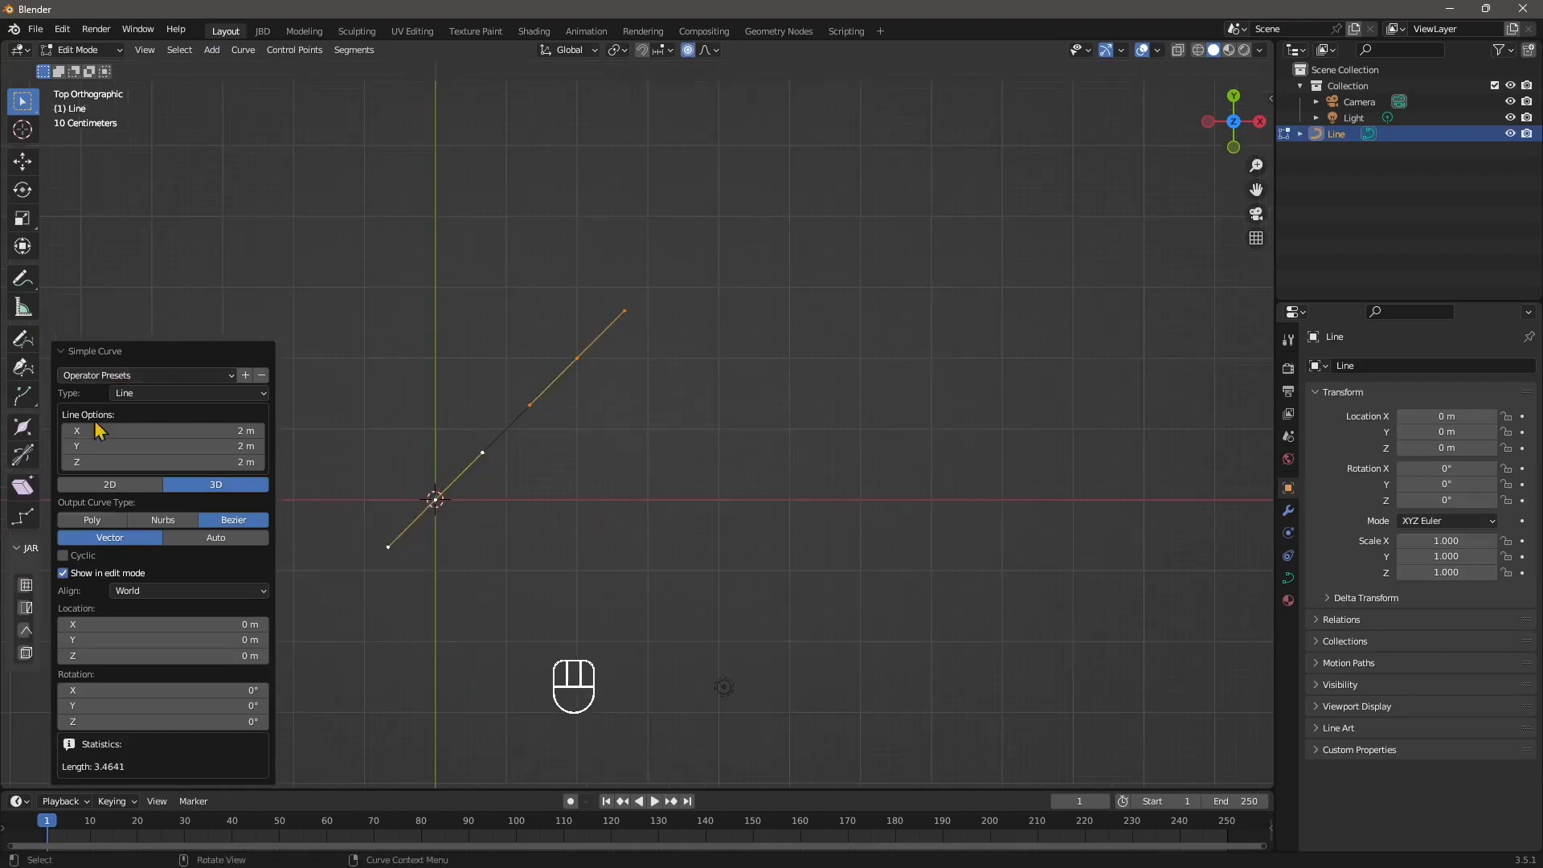
- Change the new line's output curve type to Poly and set its Z length to 0 m
{"action": "left_click", "coordinate": [99, 522]}
{"action": "left_click", "coordinate": [227, 534]}
{"action": "left_click", "coordinate": [90, 523]}
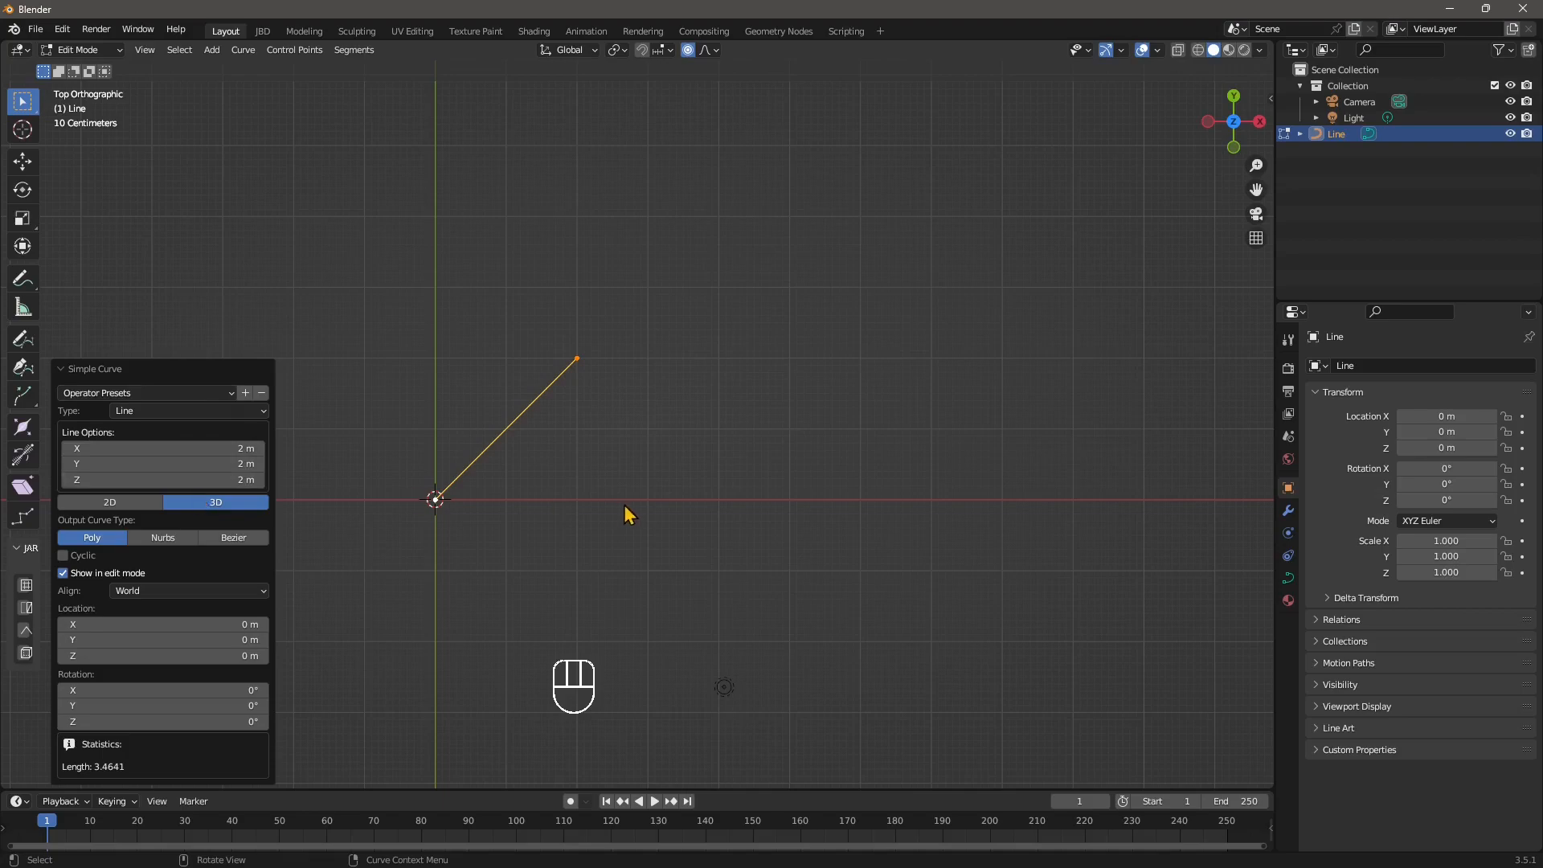
{"action": "middle_click_drag", "start_coordinate": [627, 512], "coordinate": [579, 354]}
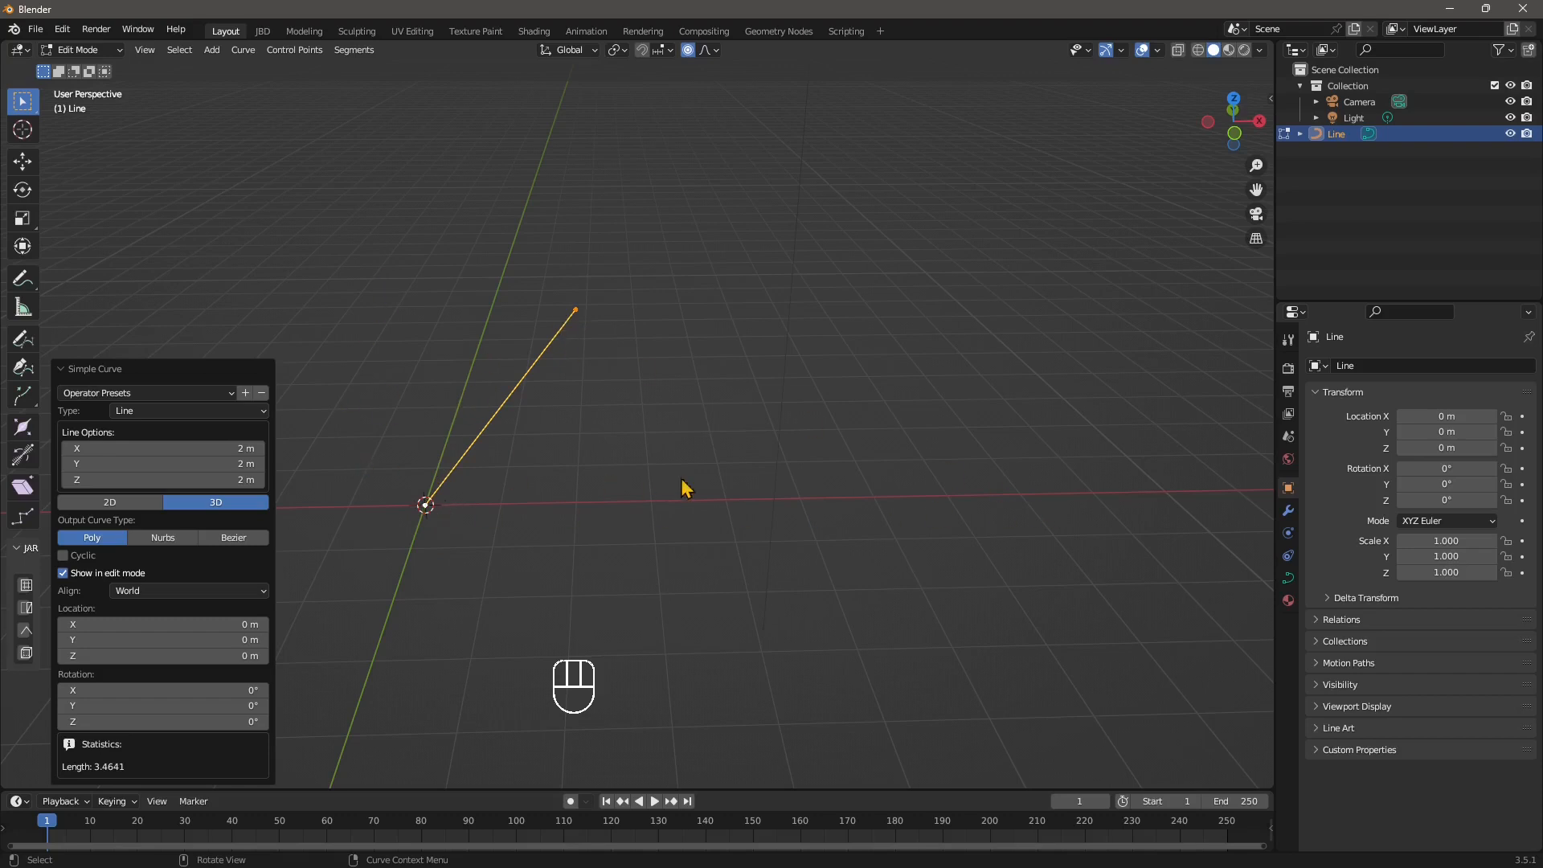
{"action": "left_click", "coordinate": [245, 480]}
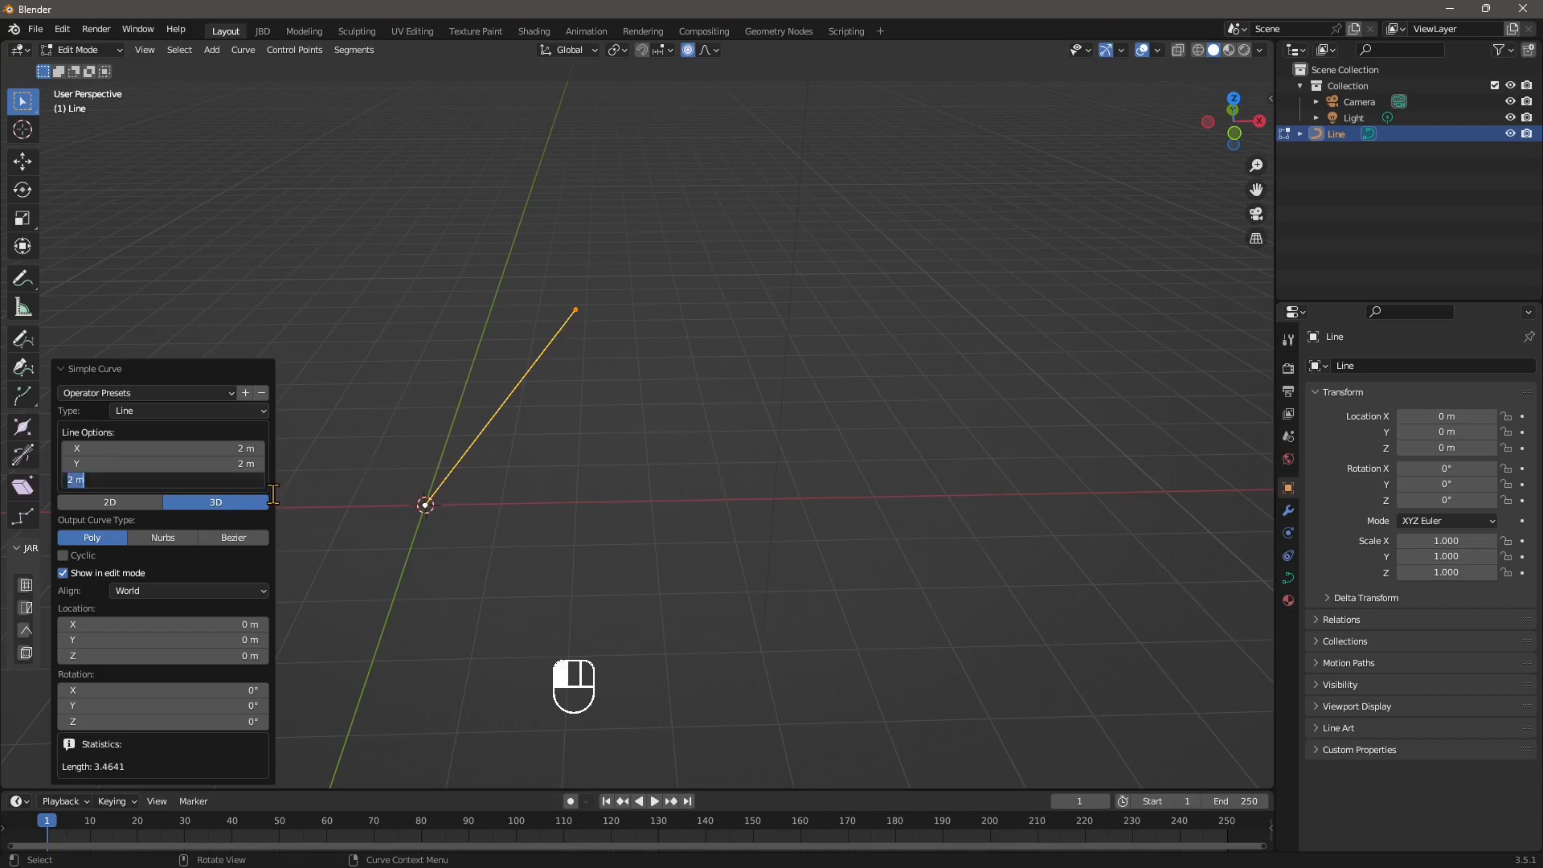
{"action": "key", "text": "Return"}
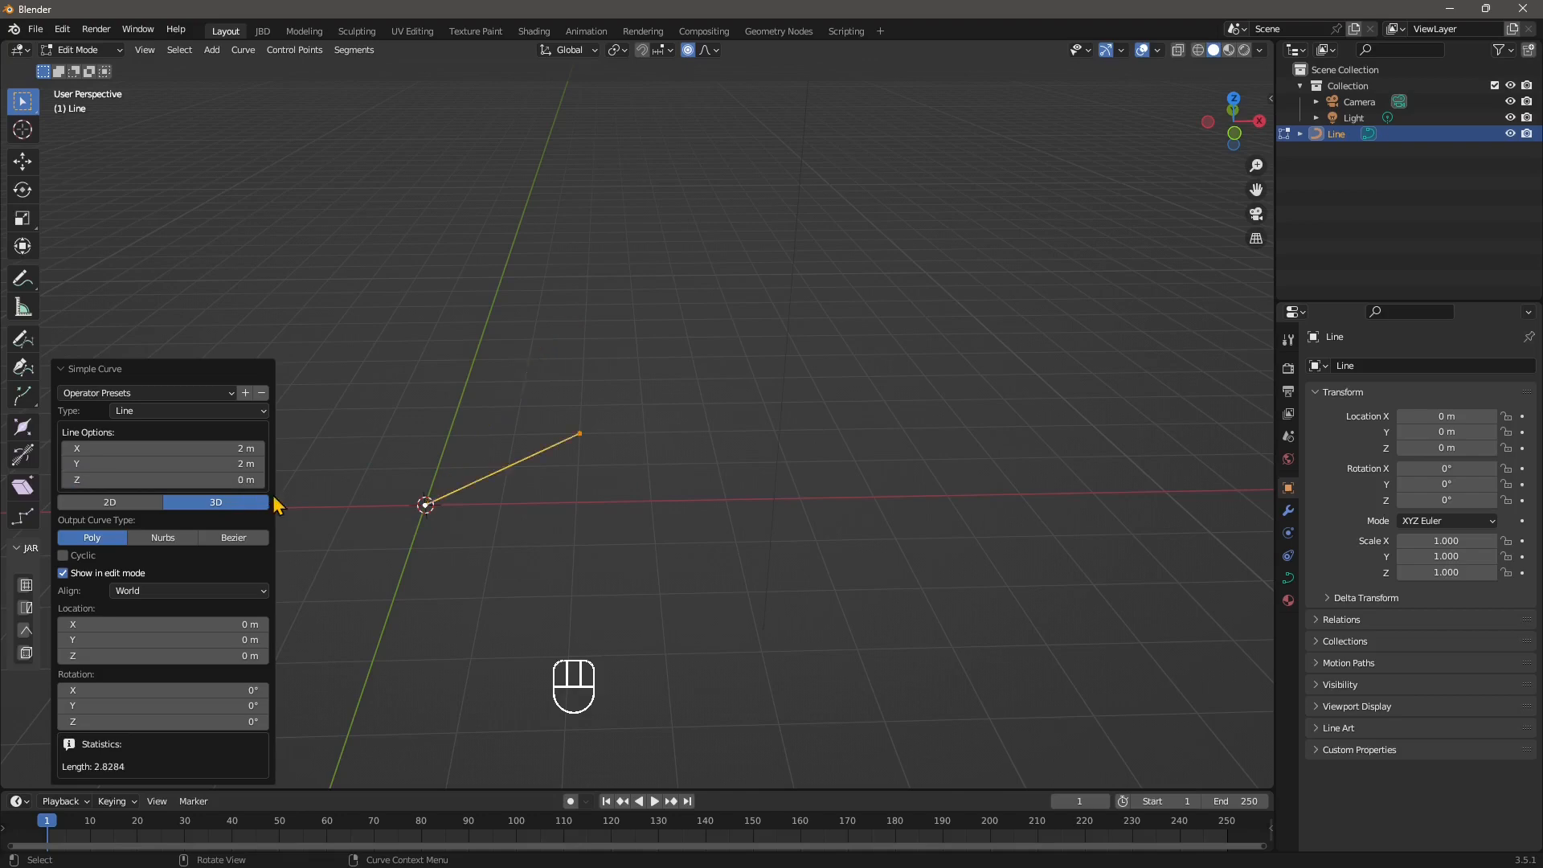
- Move the line's far end point to X 8 m and Y 0 m using its local coordinates
{"action": "middle_click_drag", "start_coordinate": [794, 485], "coordinate": [581, 423]}
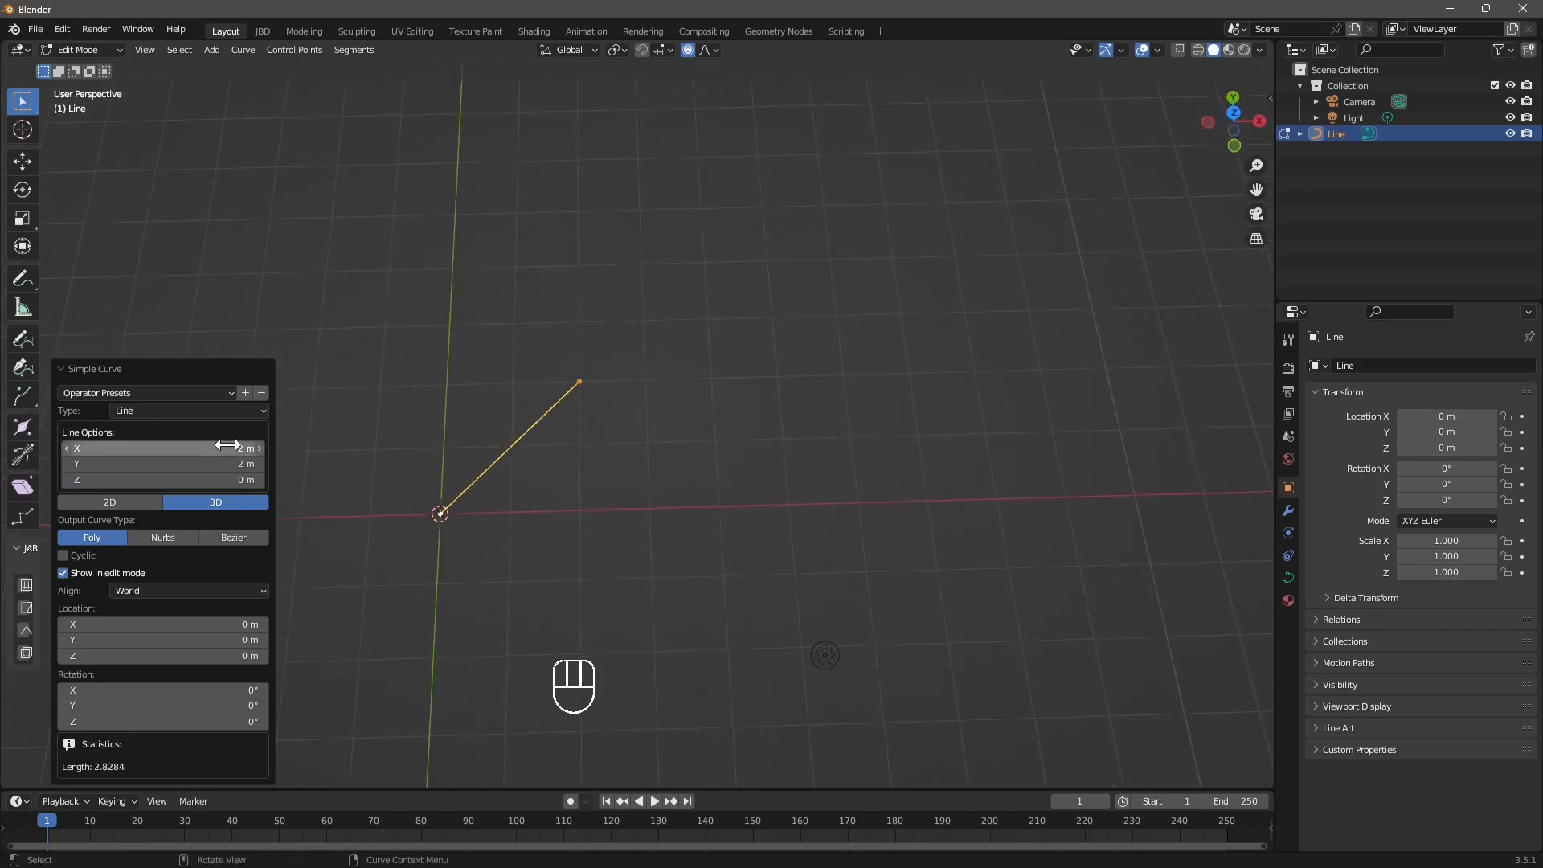
{"action": "middle_click_drag", "start_coordinate": [532, 569], "coordinate": [413, 450]}
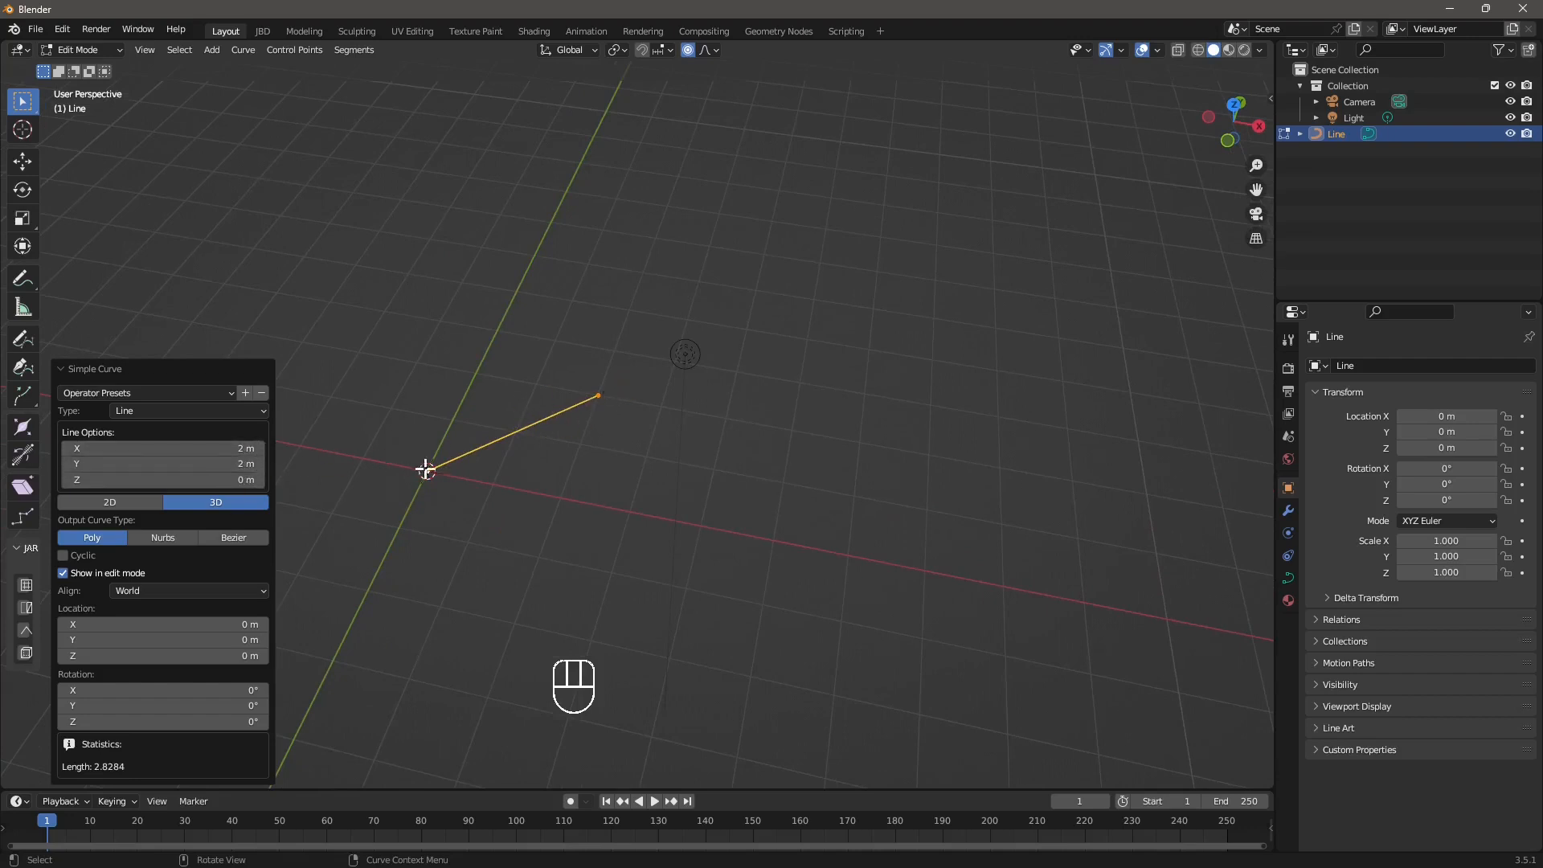
{"action": "left_click", "coordinate": [599, 394]}
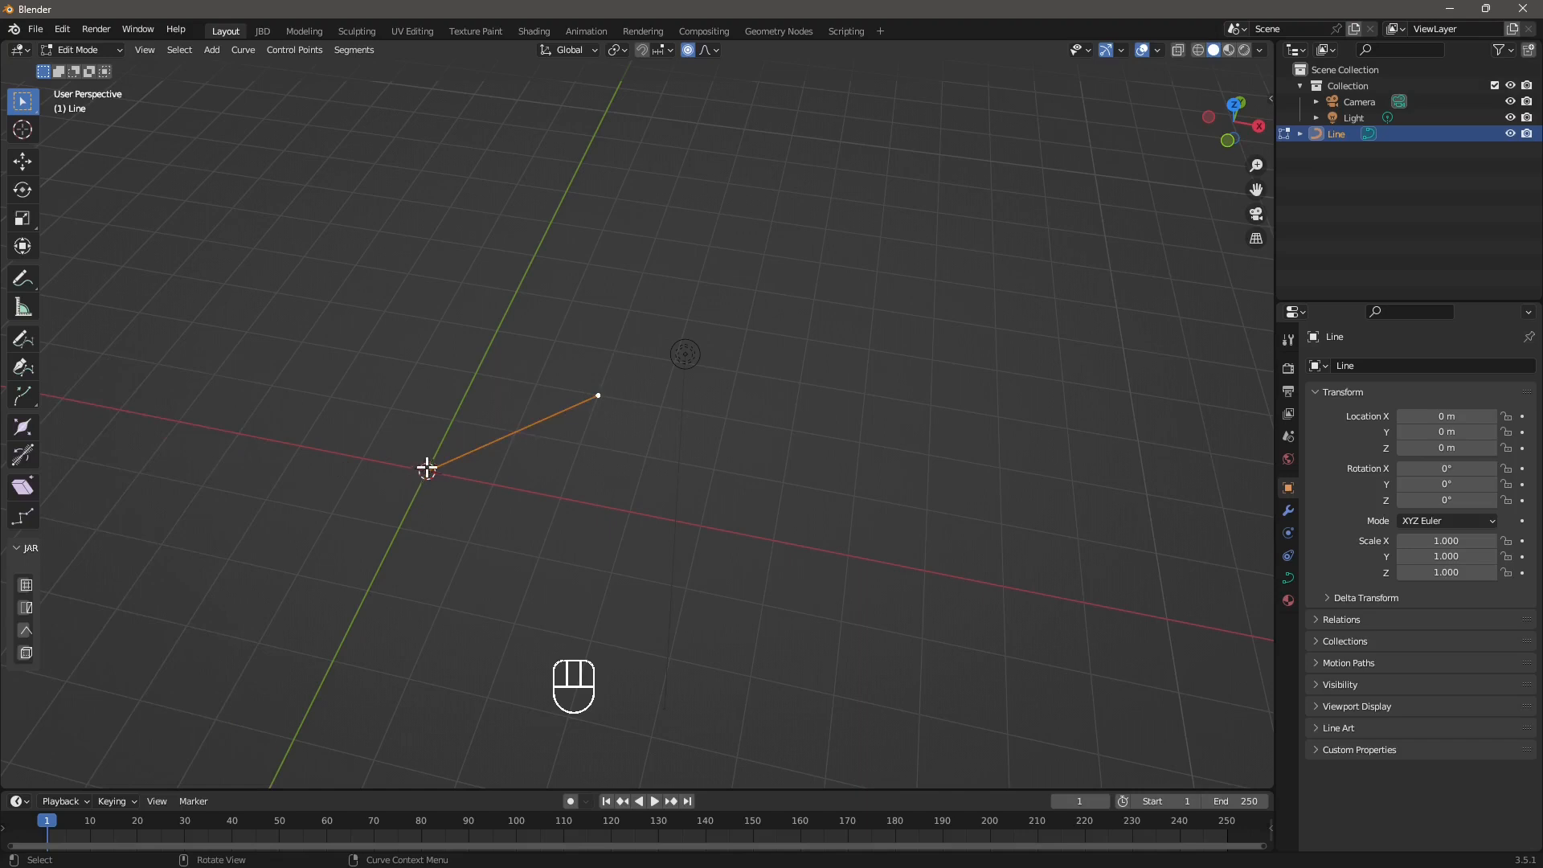
{"action": "left_click", "coordinate": [592, 401]}
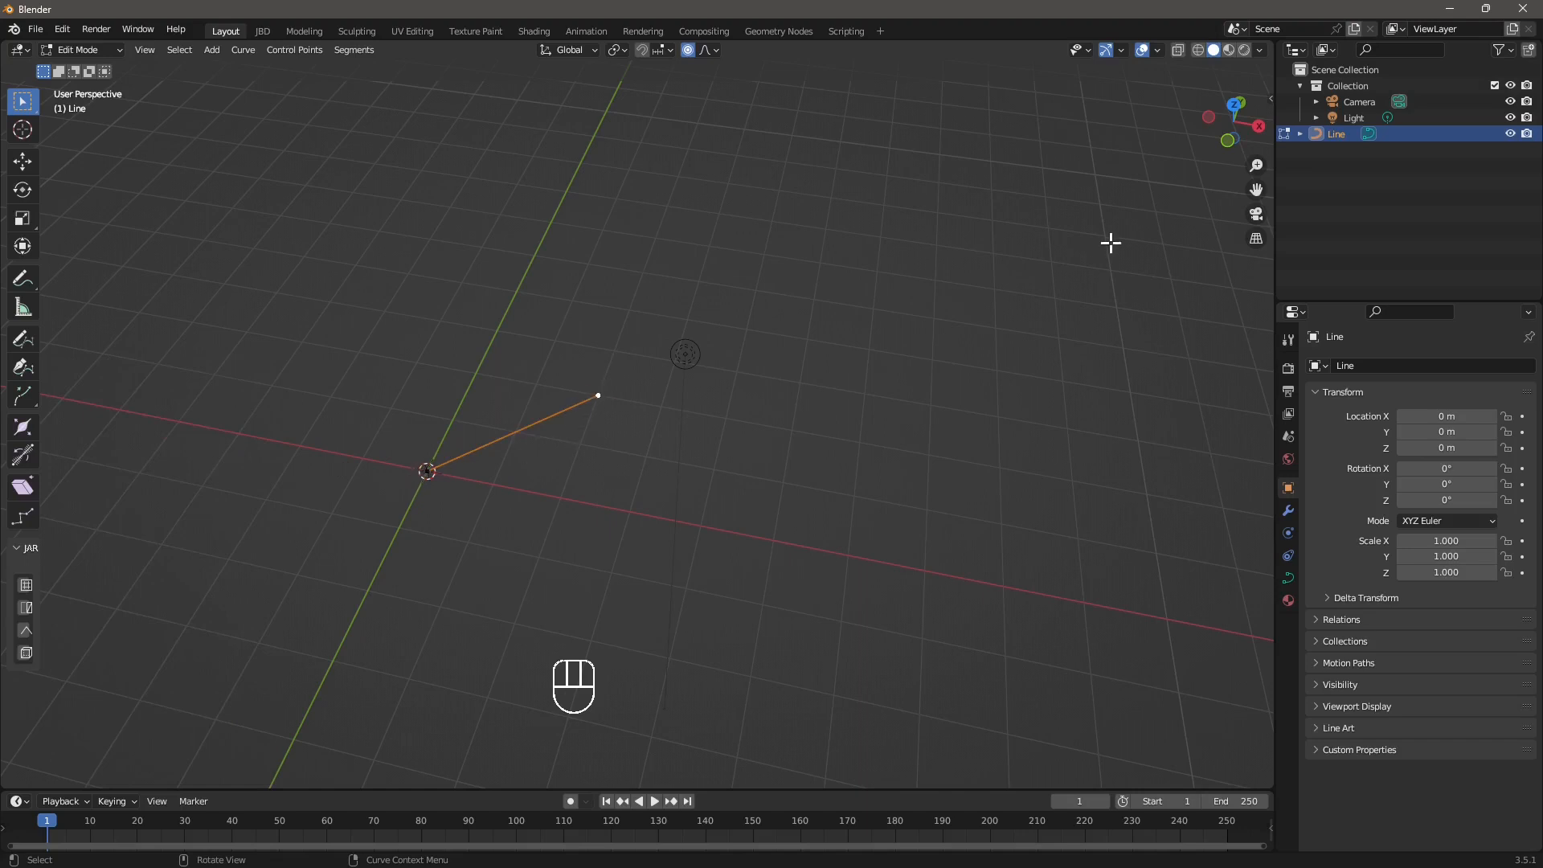
{"action": "left_click", "coordinate": [1265, 97]}
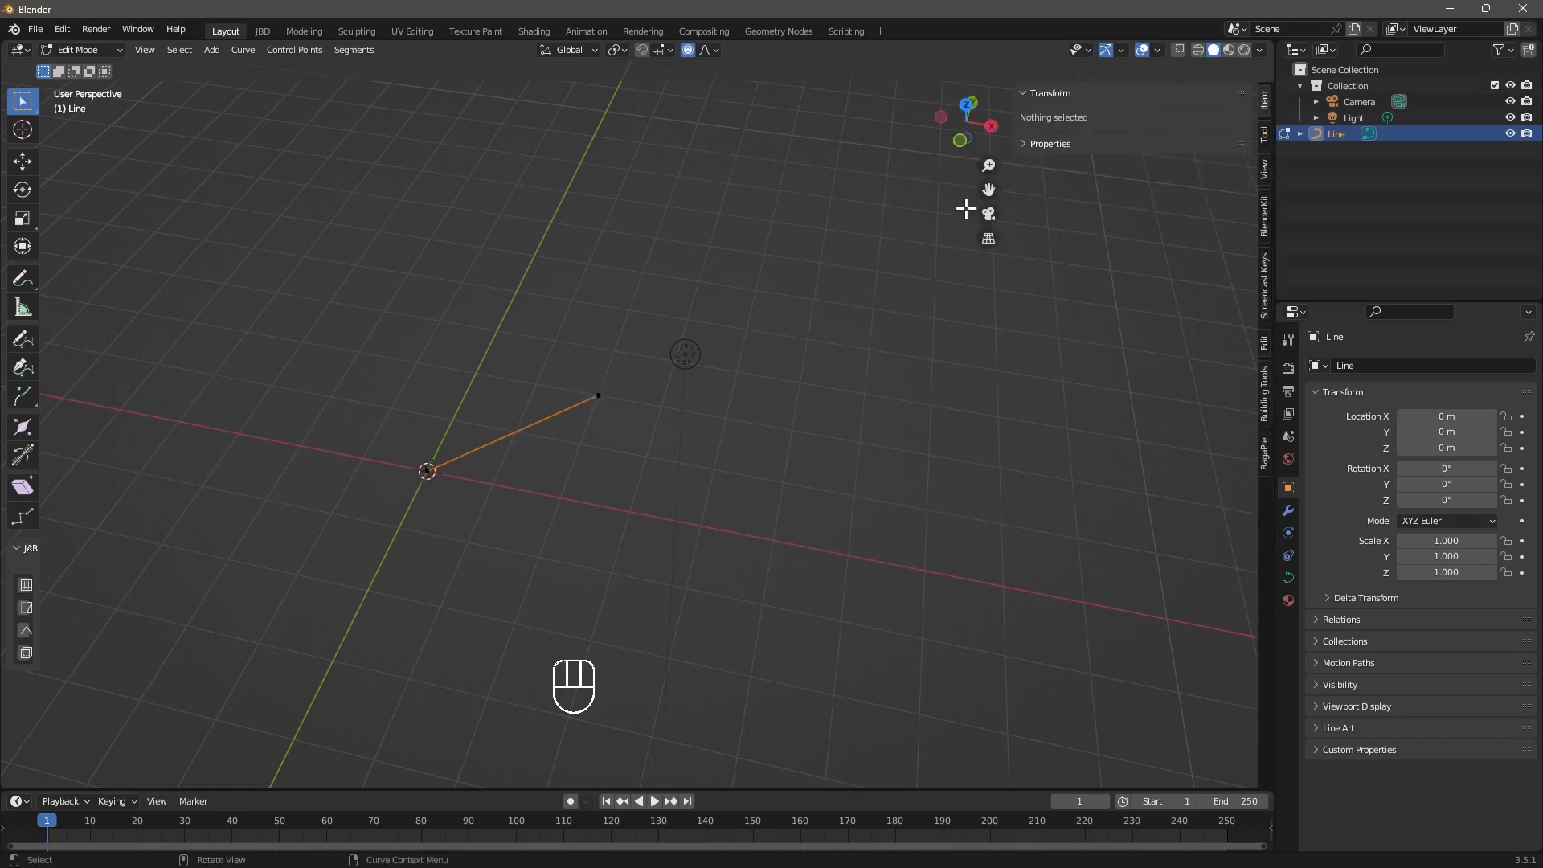
{"action": "left_click", "coordinate": [599, 395]}
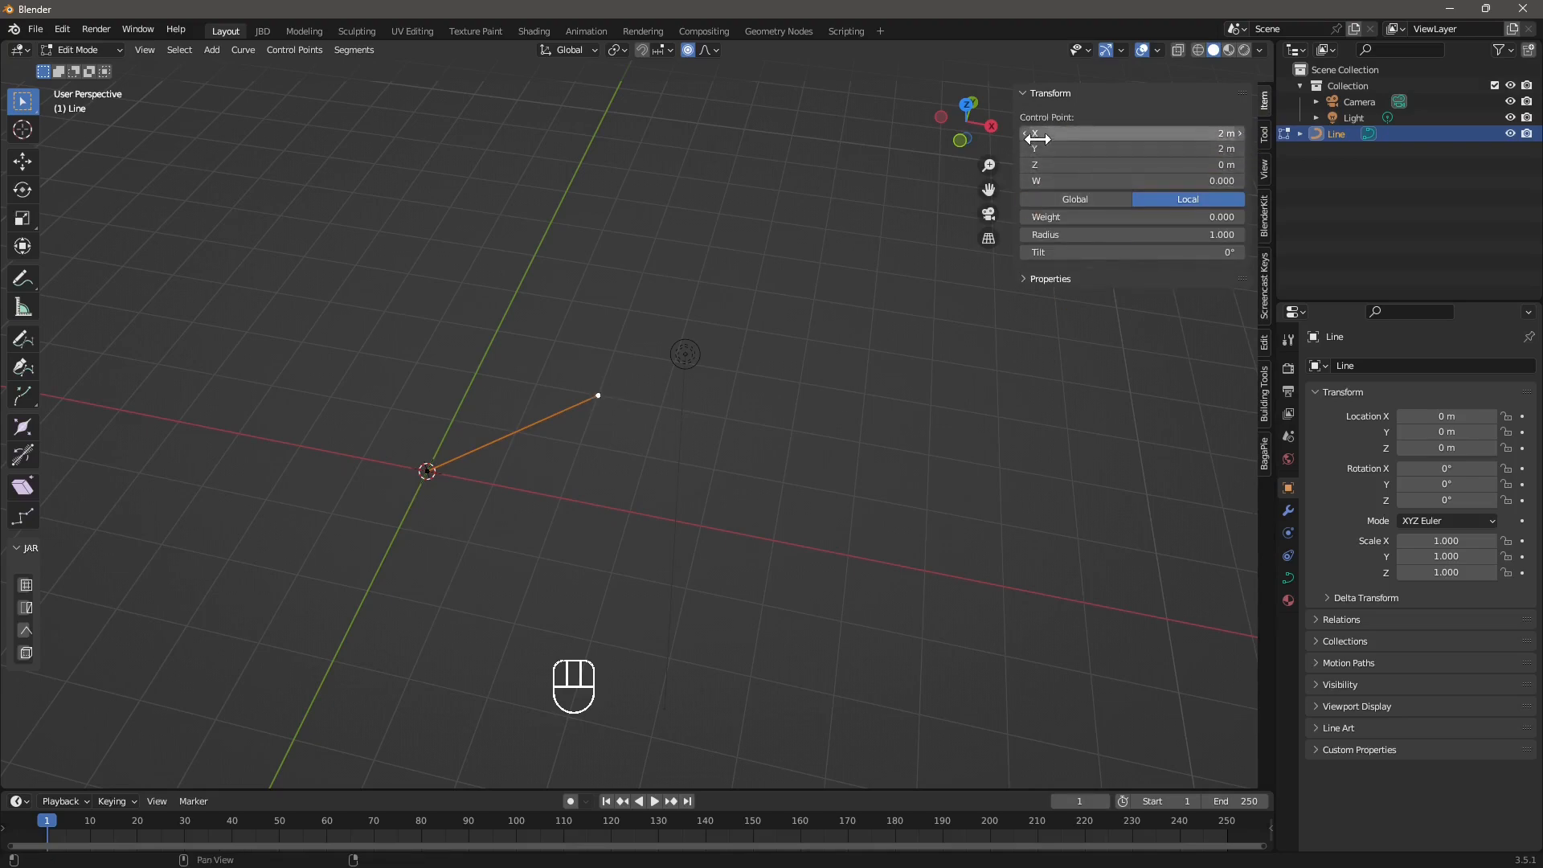
{"action": "middle_click_drag", "start_coordinate": [579, 407], "coordinate": [546, 451]}
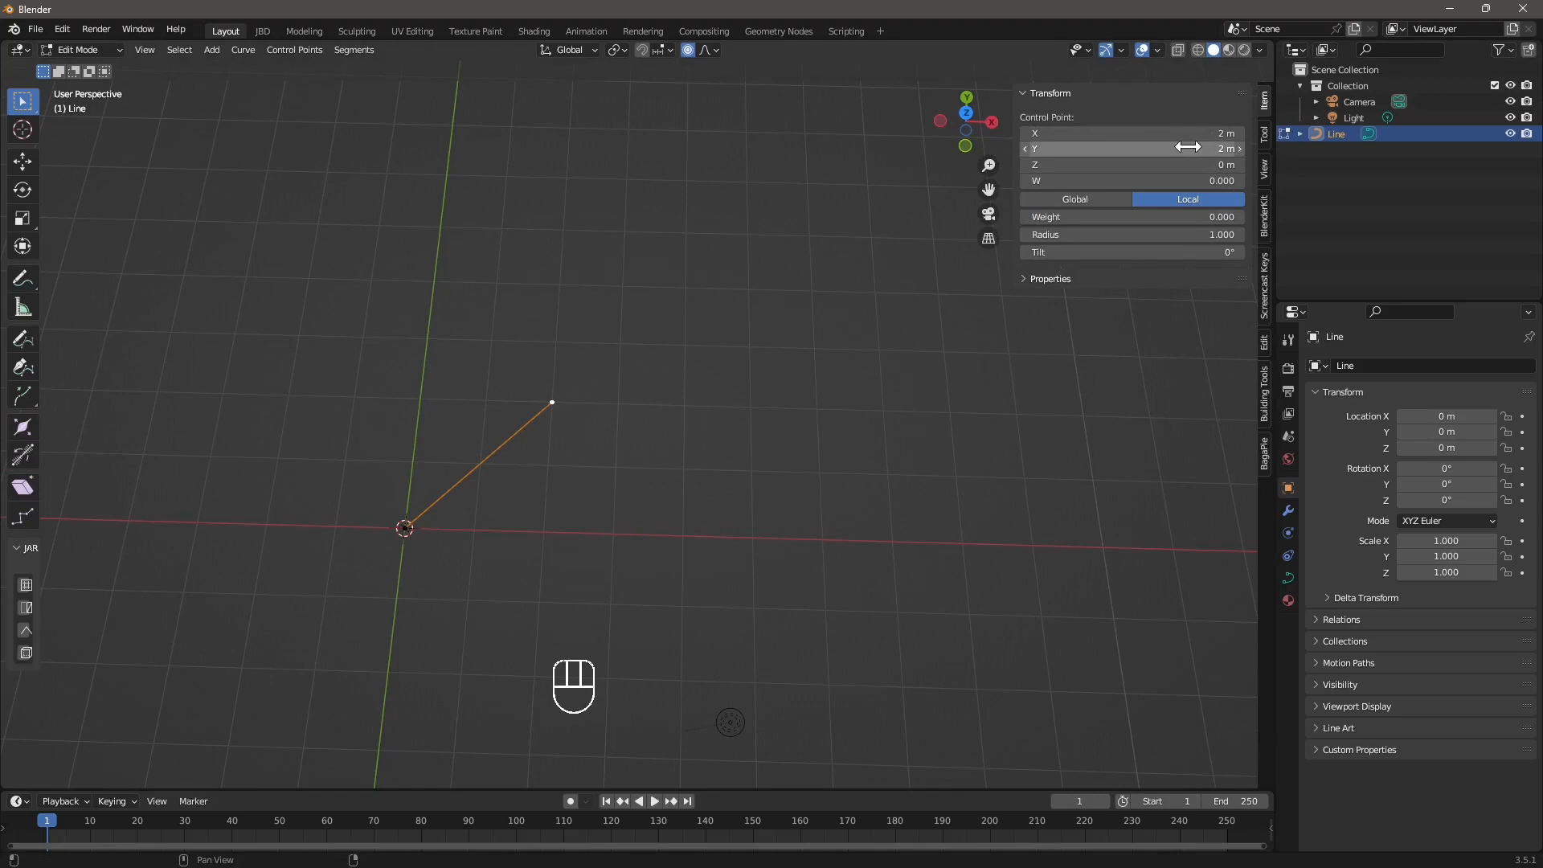
{"action": "left_click", "coordinate": [1031, 134]}
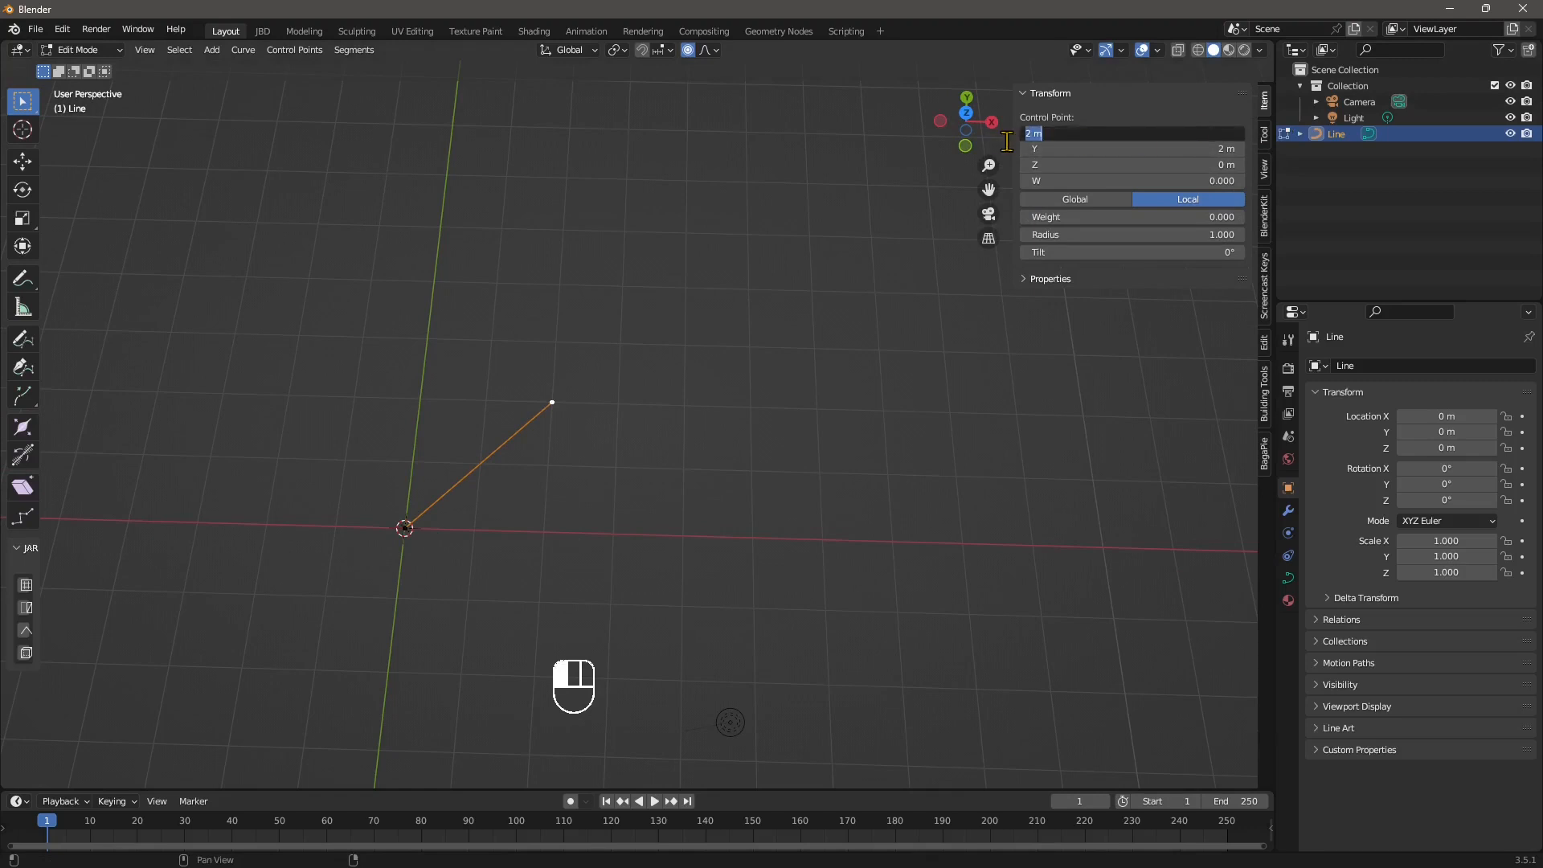
{"action": "type", "text": "8"}
{"action": "key", "text": "Return"}
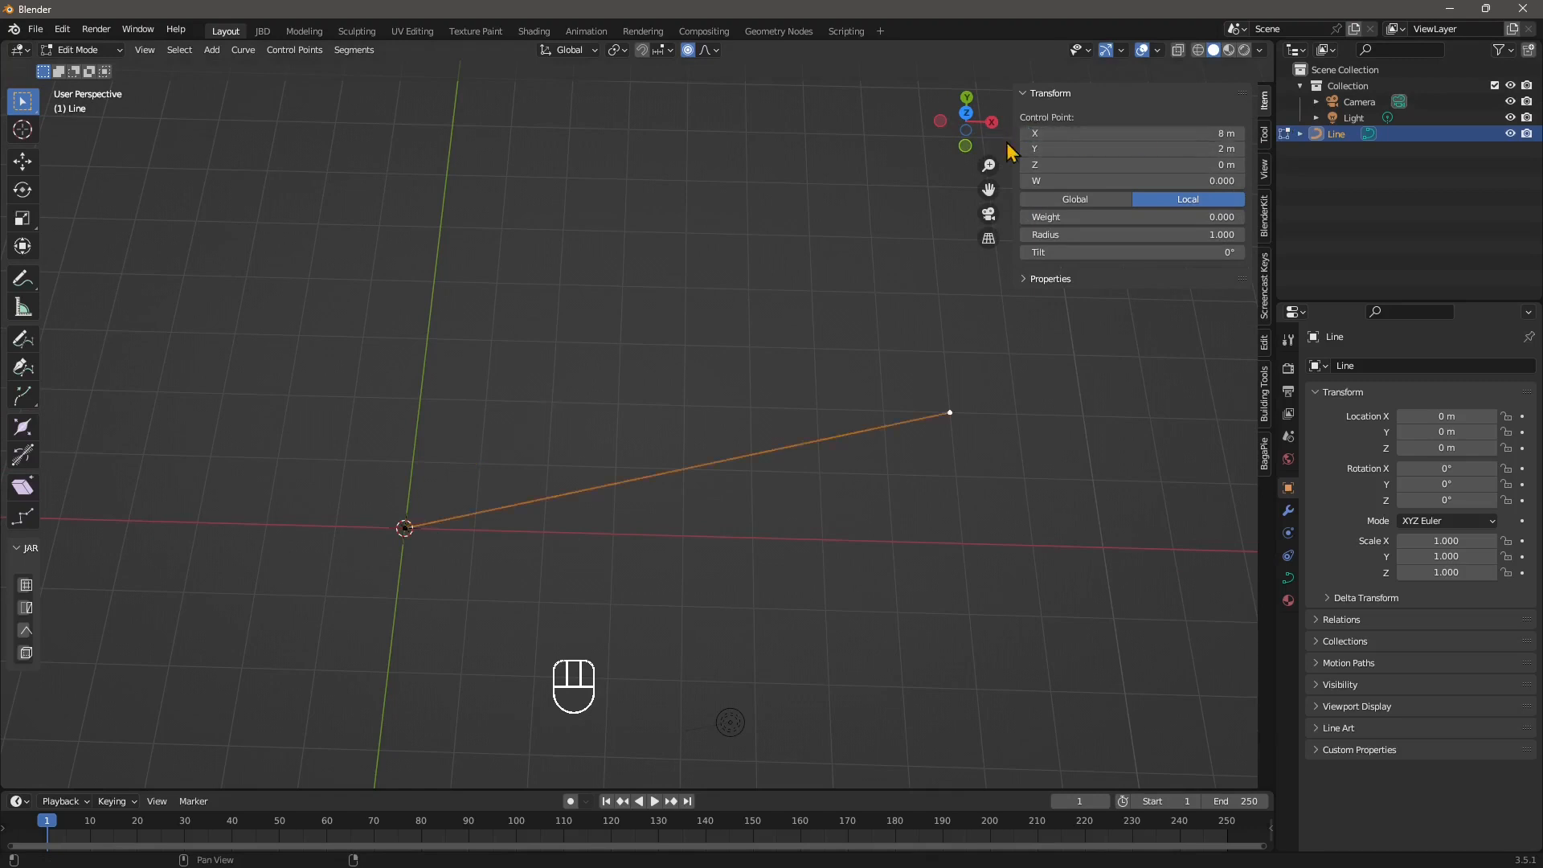
{"action": "left_click", "coordinate": [1205, 151]}
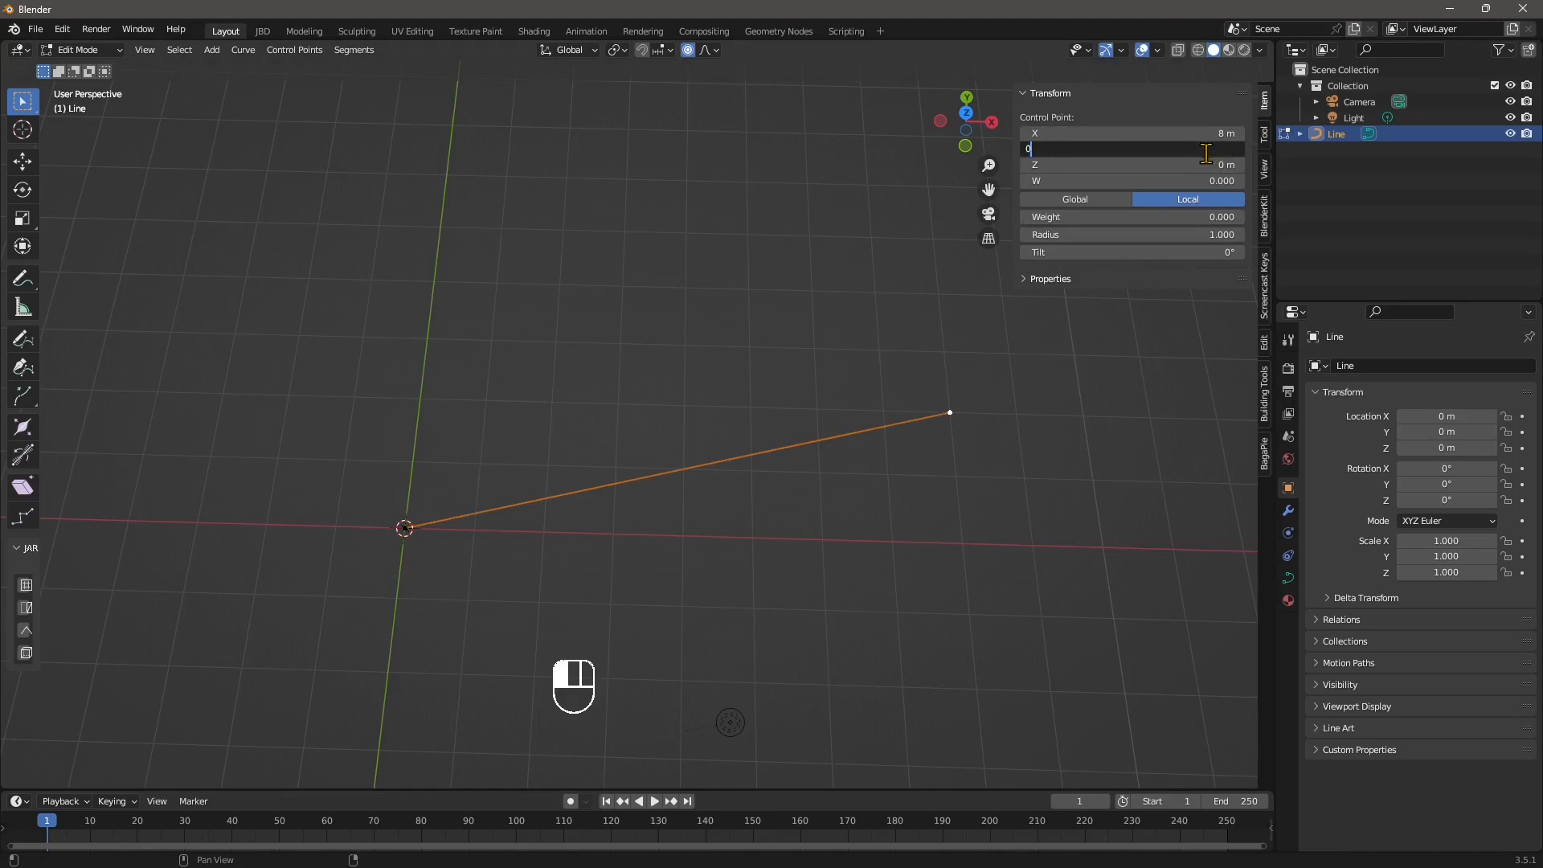
{"action": "type", "text": "0"}
{"action": "key", "text": "Return"}
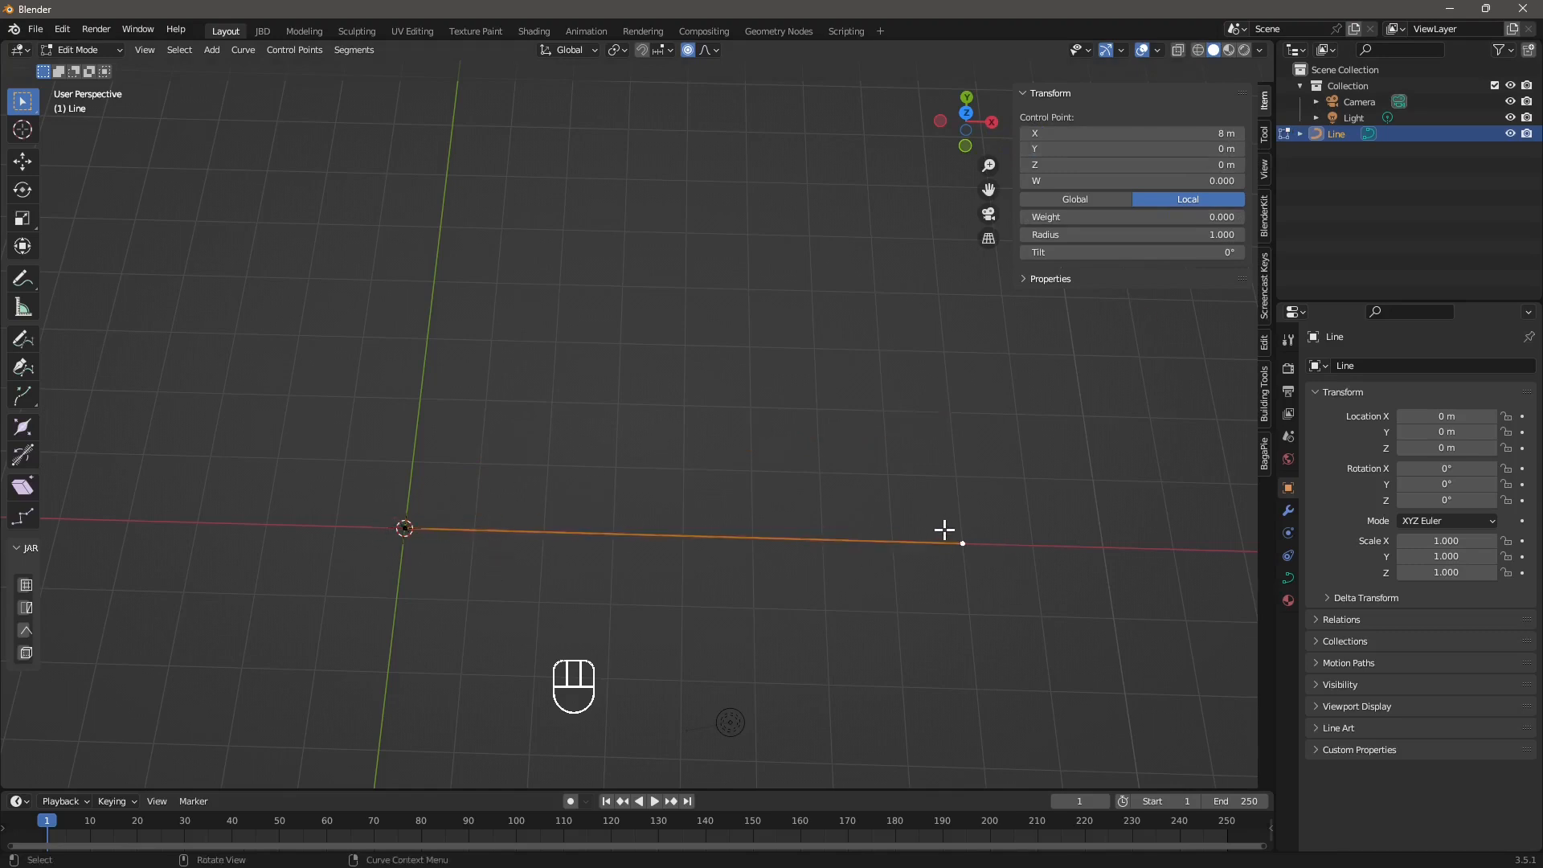
- With the Curve Pen, extend the line's end about 0.9 m in Y, then about 1 m back along X
{"action": "middle_click_drag", "start_coordinate": [945, 529], "coordinate": [670, 533]}
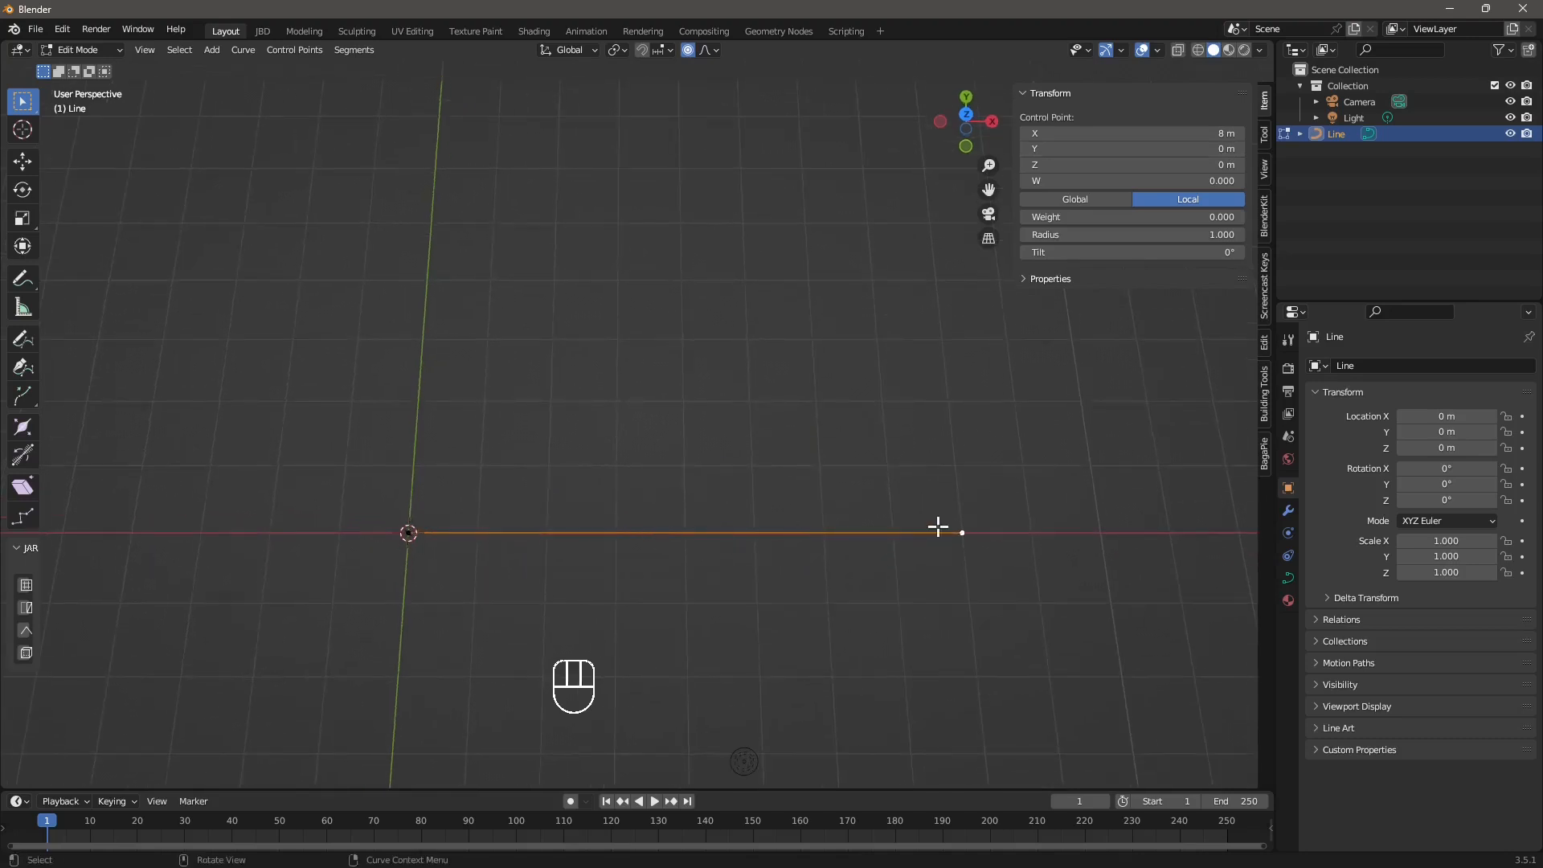
{"action": "left_click", "coordinate": [76, 50]}
{"action": "left_click", "coordinate": [81, 87]}
{"action": "left_click", "coordinate": [22, 369]}
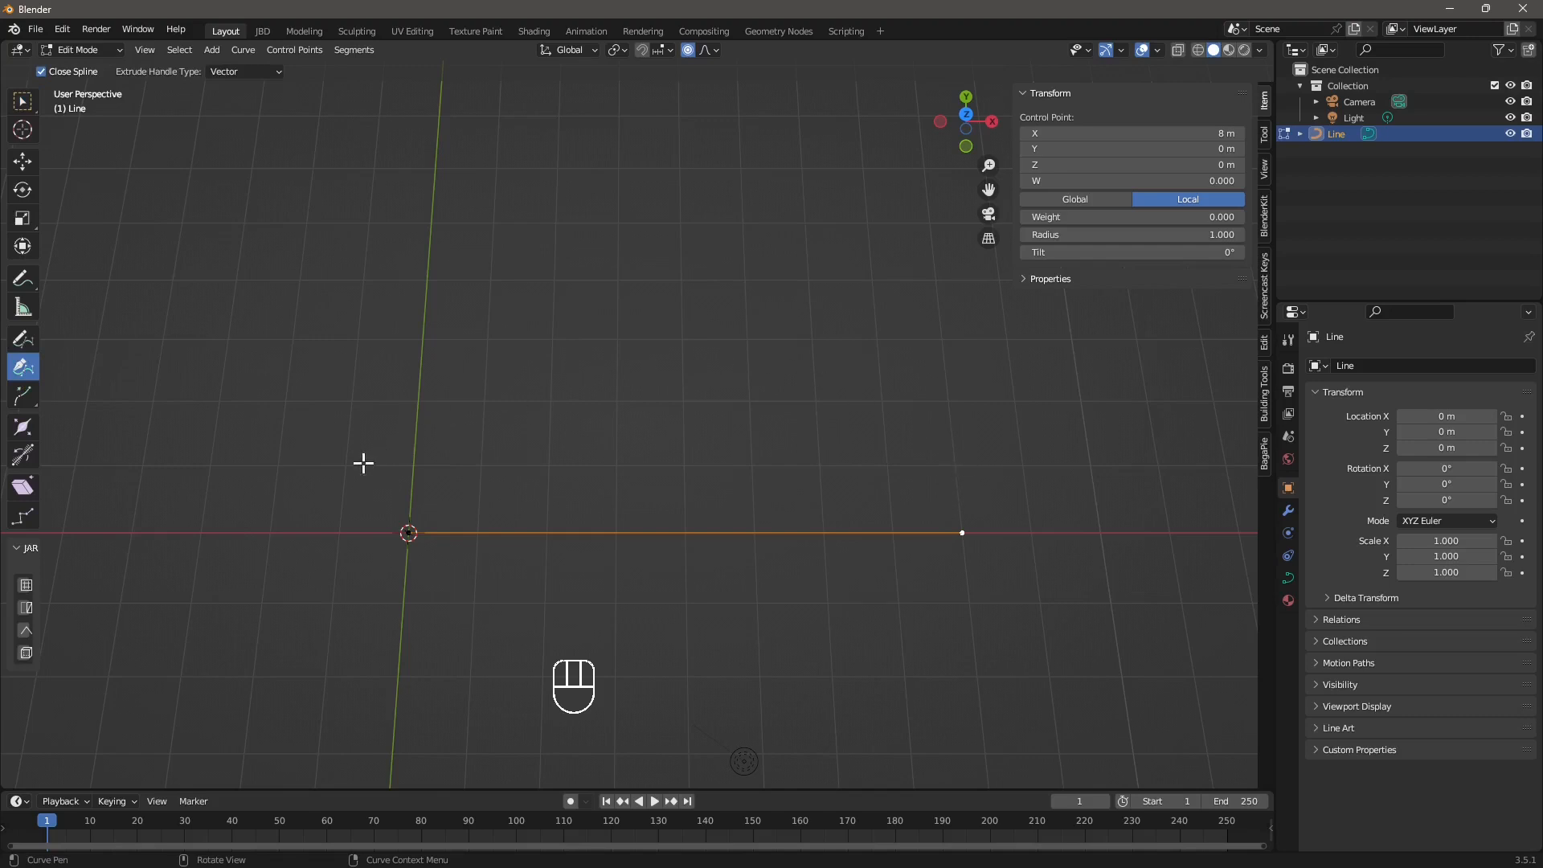
{"action": "scroll", "coordinate": [854, 551], "scroll_direction": "up", "scroll_amount": 1}
{"action": "middle_click_drag", "start_coordinate": [707, 537], "coordinate": [620, 440], "text": "shift"}
{"action": "middle_click_drag", "start_coordinate": [634, 448], "coordinate": [621, 448]}
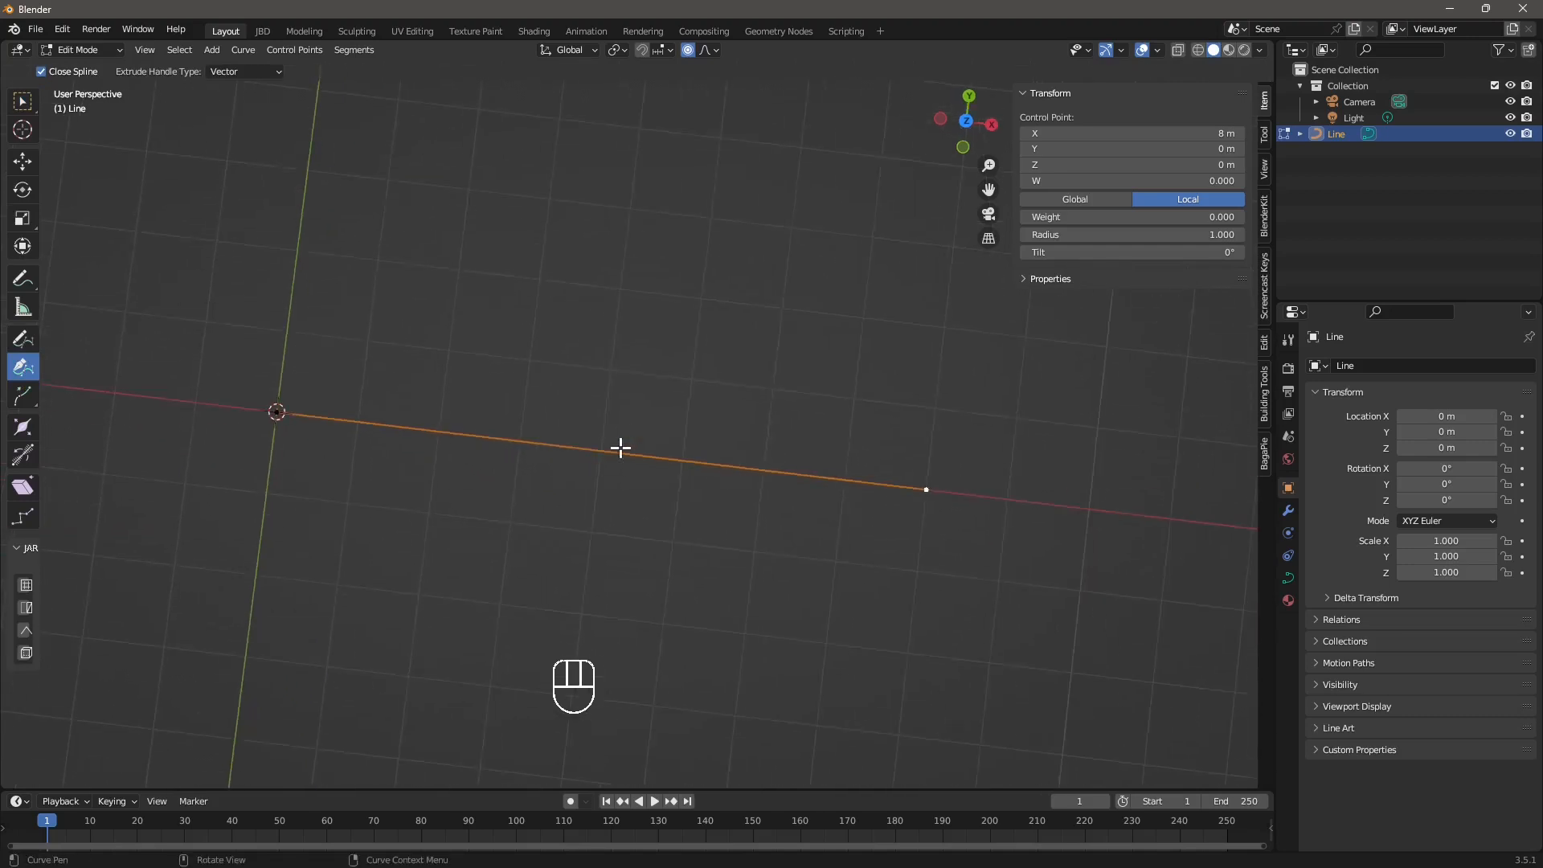
{"action": "middle_click_drag", "start_coordinate": [749, 460], "coordinate": [944, 469]}
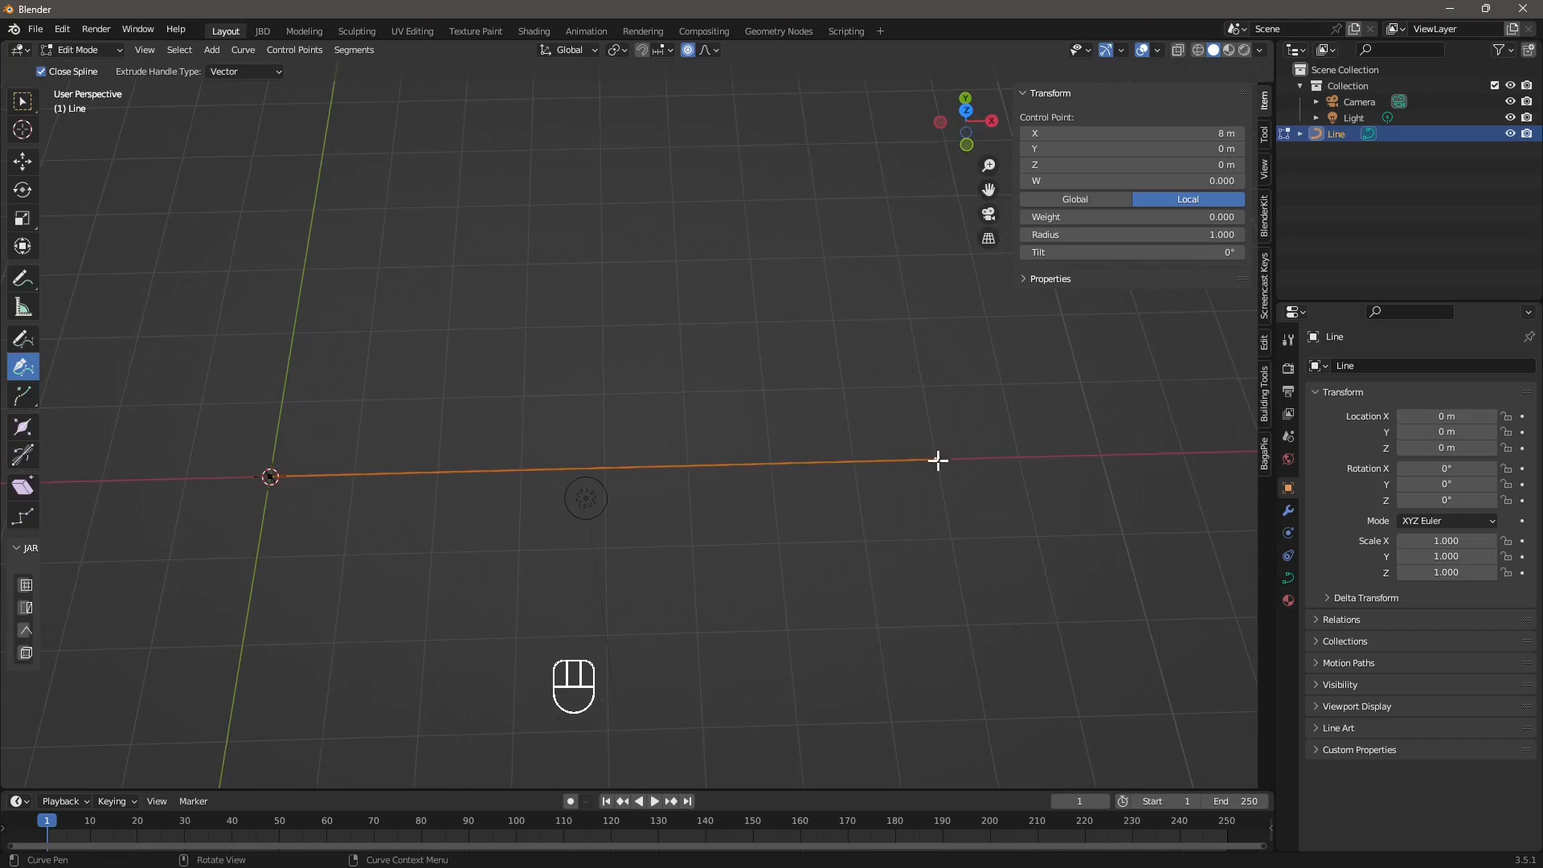
{"action": "scroll", "coordinate": [943, 514], "scroll_direction": "up", "scroll_amount": 1}
{"action": "middle_click_drag", "start_coordinate": [944, 514], "coordinate": [920, 523]}
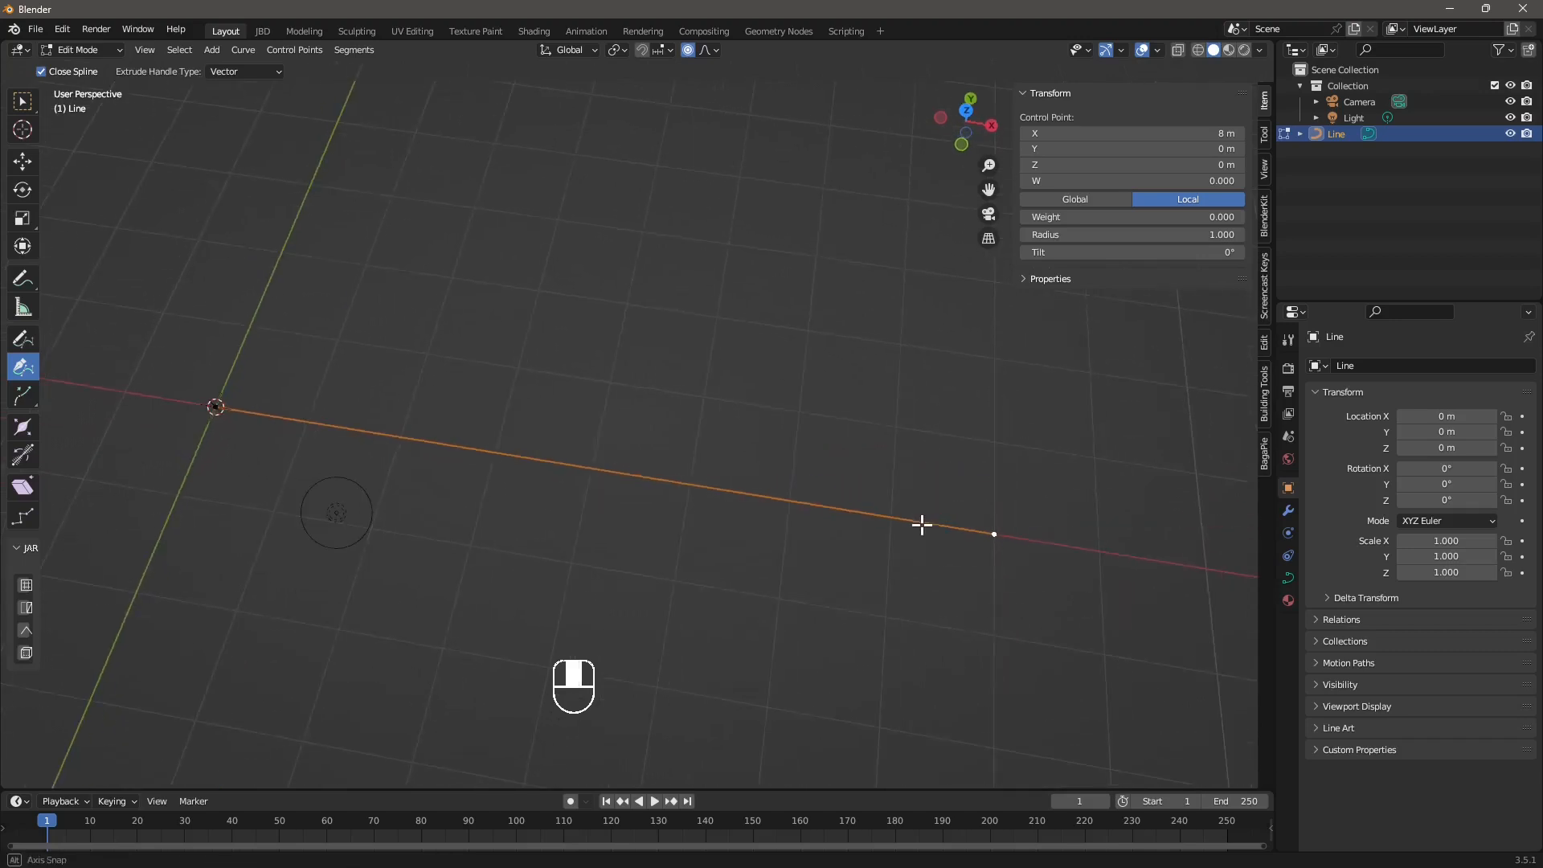
{"action": "middle_click_drag", "start_coordinate": [1000, 455], "coordinate": [951, 544]}
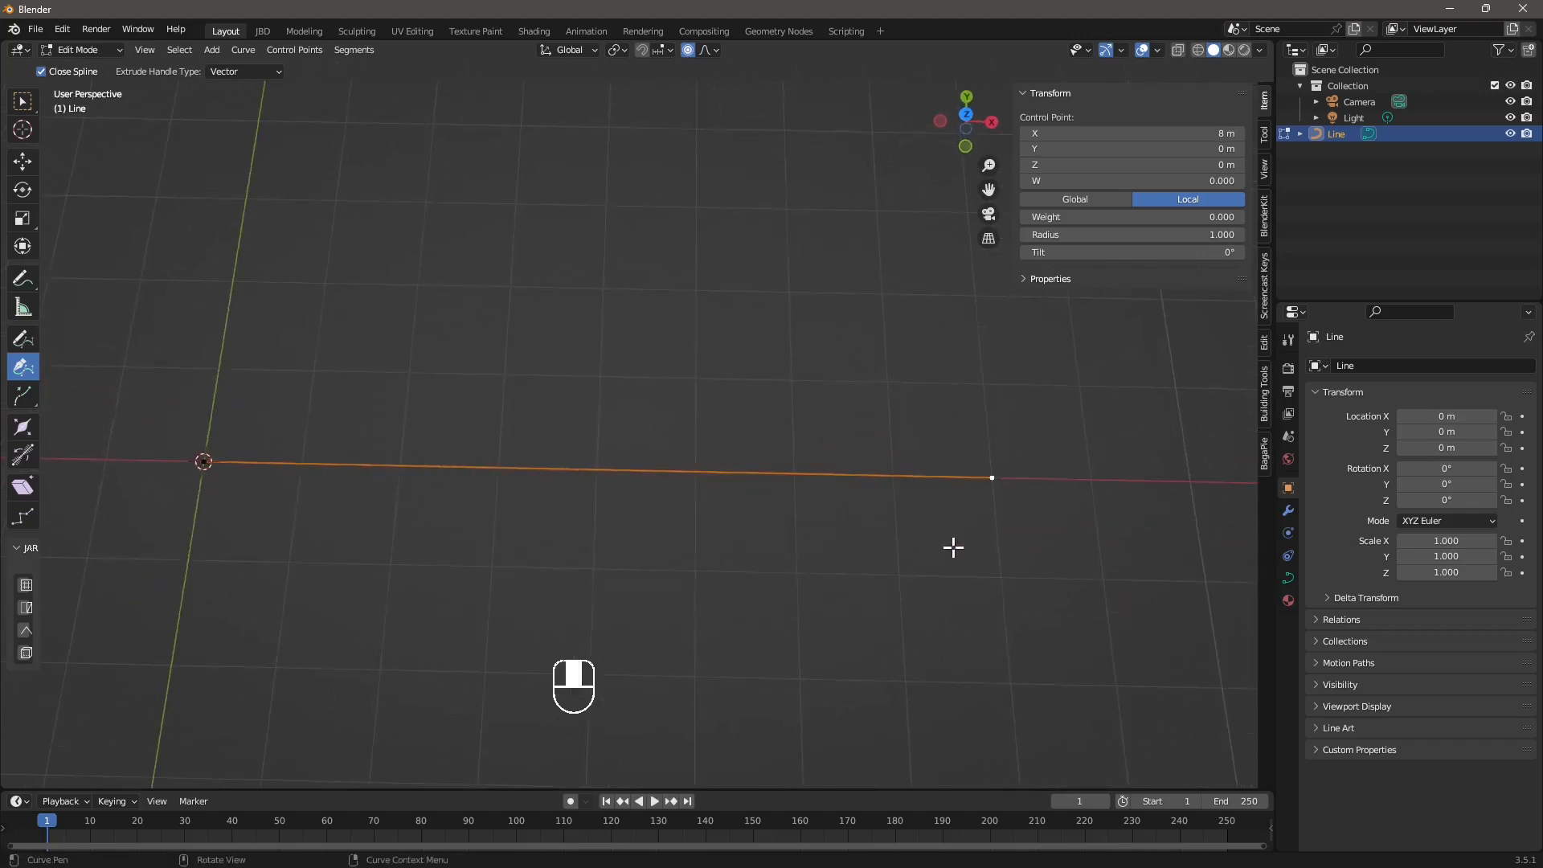
{"action": "left_click", "coordinate": [986, 385]}
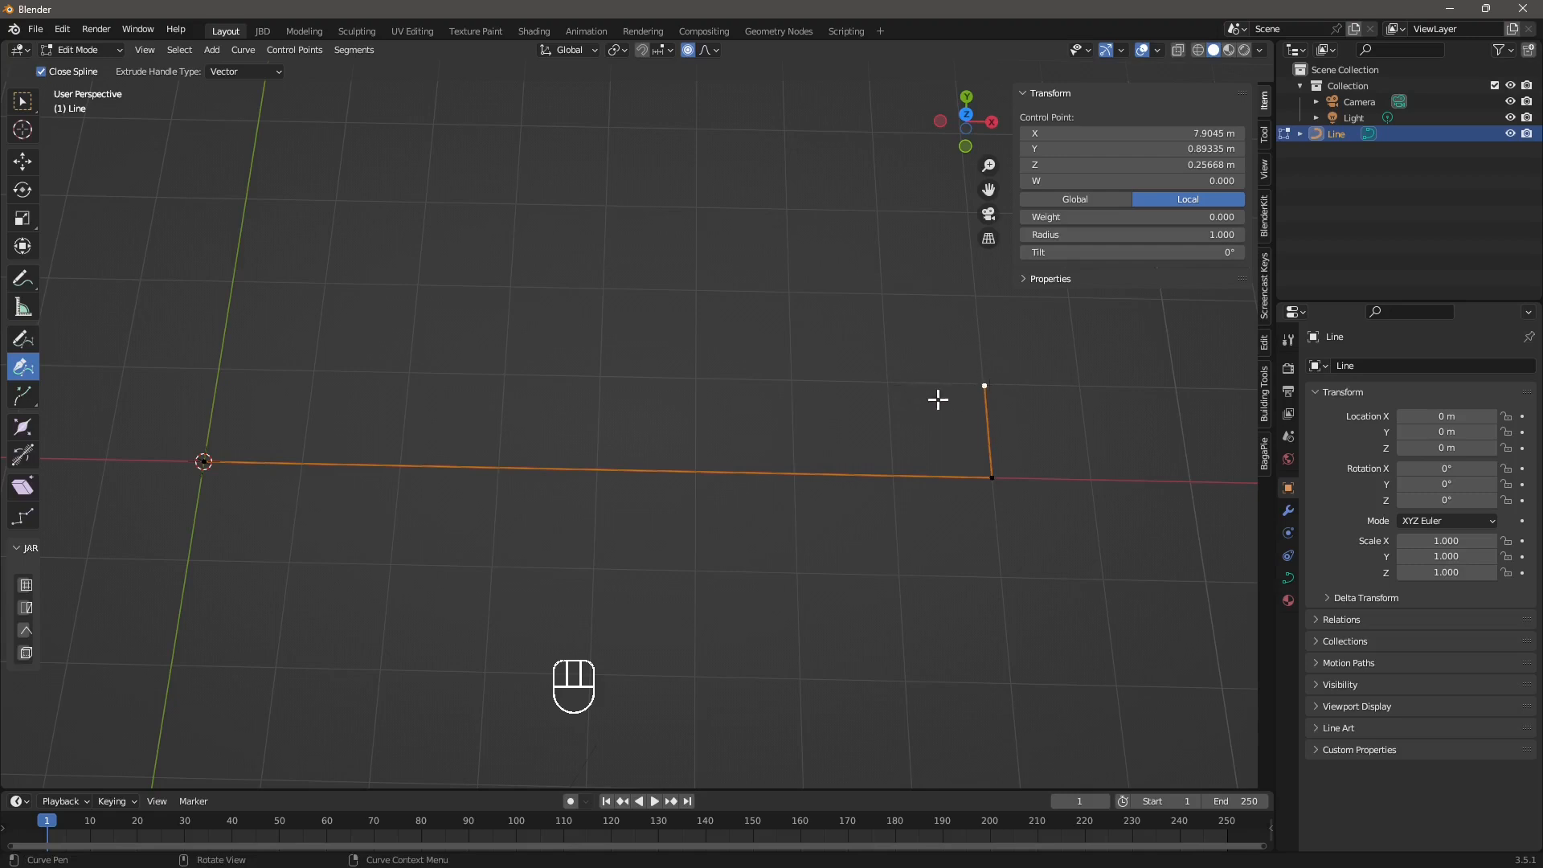
{"action": "left_click", "coordinate": [887, 383]}
- Enable snapping to increments with Absolute Grid Snap
{"action": "left_click", "coordinate": [642, 50]}
{"action": "left_click", "coordinate": [670, 51]}
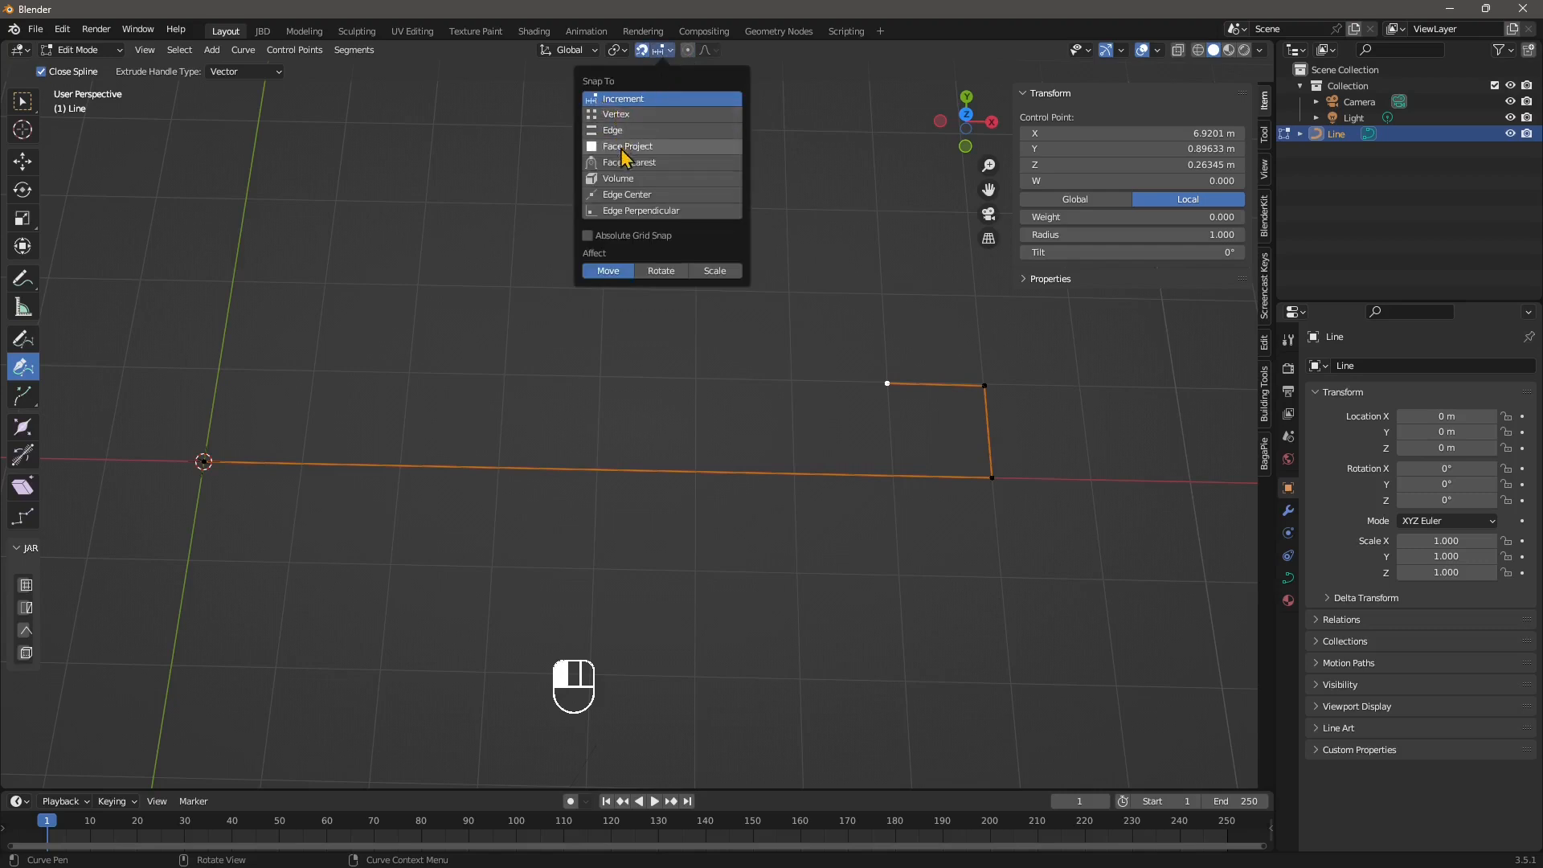
{"action": "left_click", "coordinate": [630, 236]}
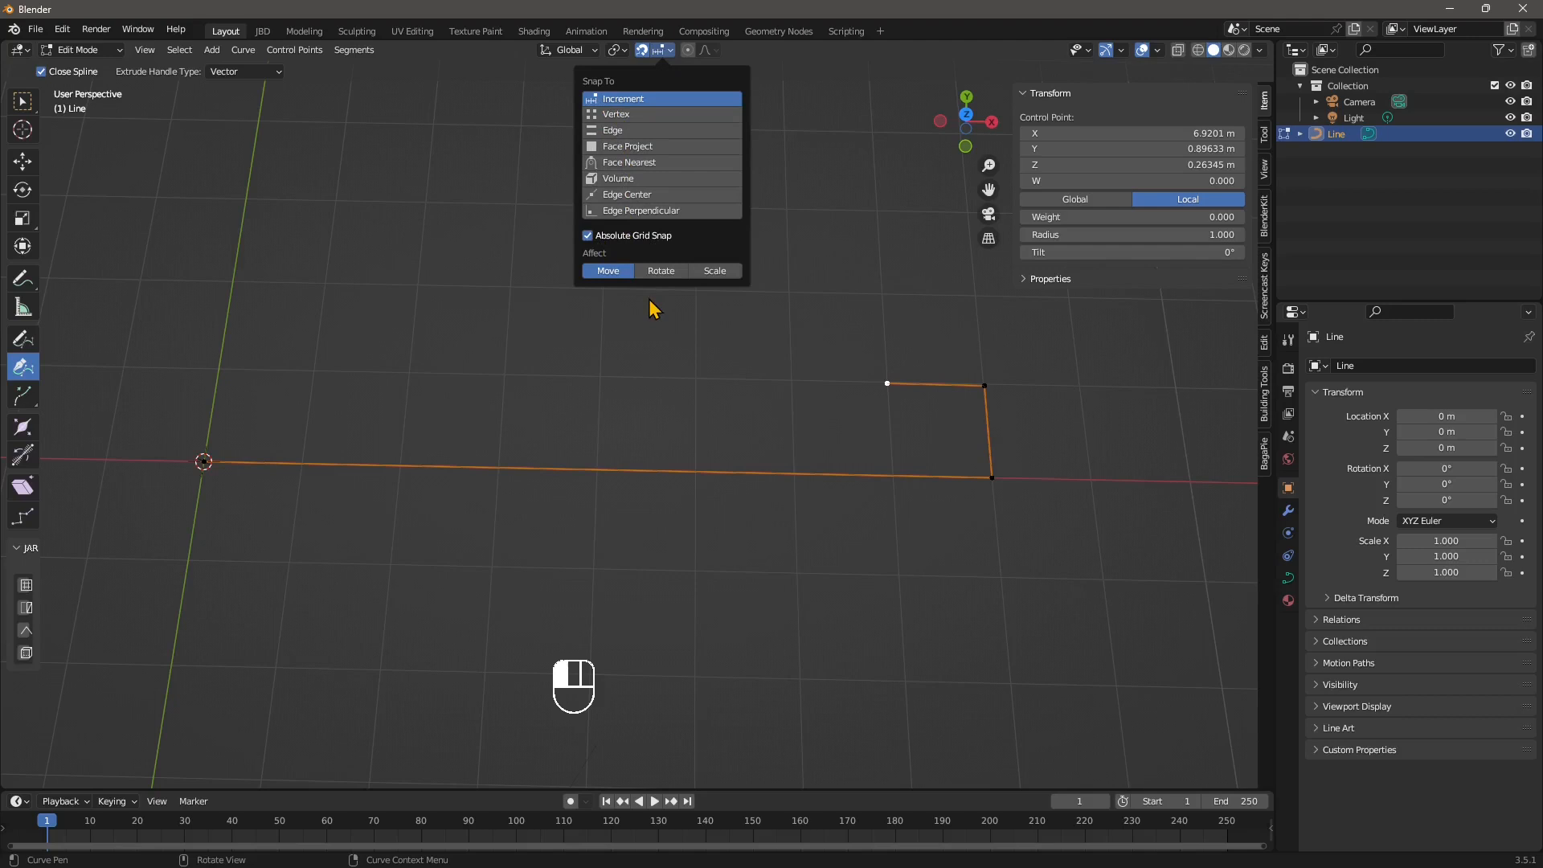
- In top view, continue the curve with points at about X 7 m, Y 0.49 m and X 1 m, Y 0.5 m
{"action": "middle_click_drag", "start_coordinate": [849, 464], "coordinate": [916, 519]}
{"action": "scroll", "coordinate": [941, 486], "scroll_direction": "up", "scroll_amount": 5}
{"action": "middle_click_drag", "start_coordinate": [917, 520], "coordinate": [855, 510]}
{"action": "mouse_move", "coordinate": [823, 451]}
{"action": "middle_mouse_down"}
{"action": "mouse_move", "coordinate": [890, 382]}
{"action": "mouse_move", "coordinate": [806, 382]}
{"action": "mouse_move", "coordinate": [854, 445]}
{"action": "mouse_move", "coordinate": [840, 441]}
{"action": "middle_mouse_up"}
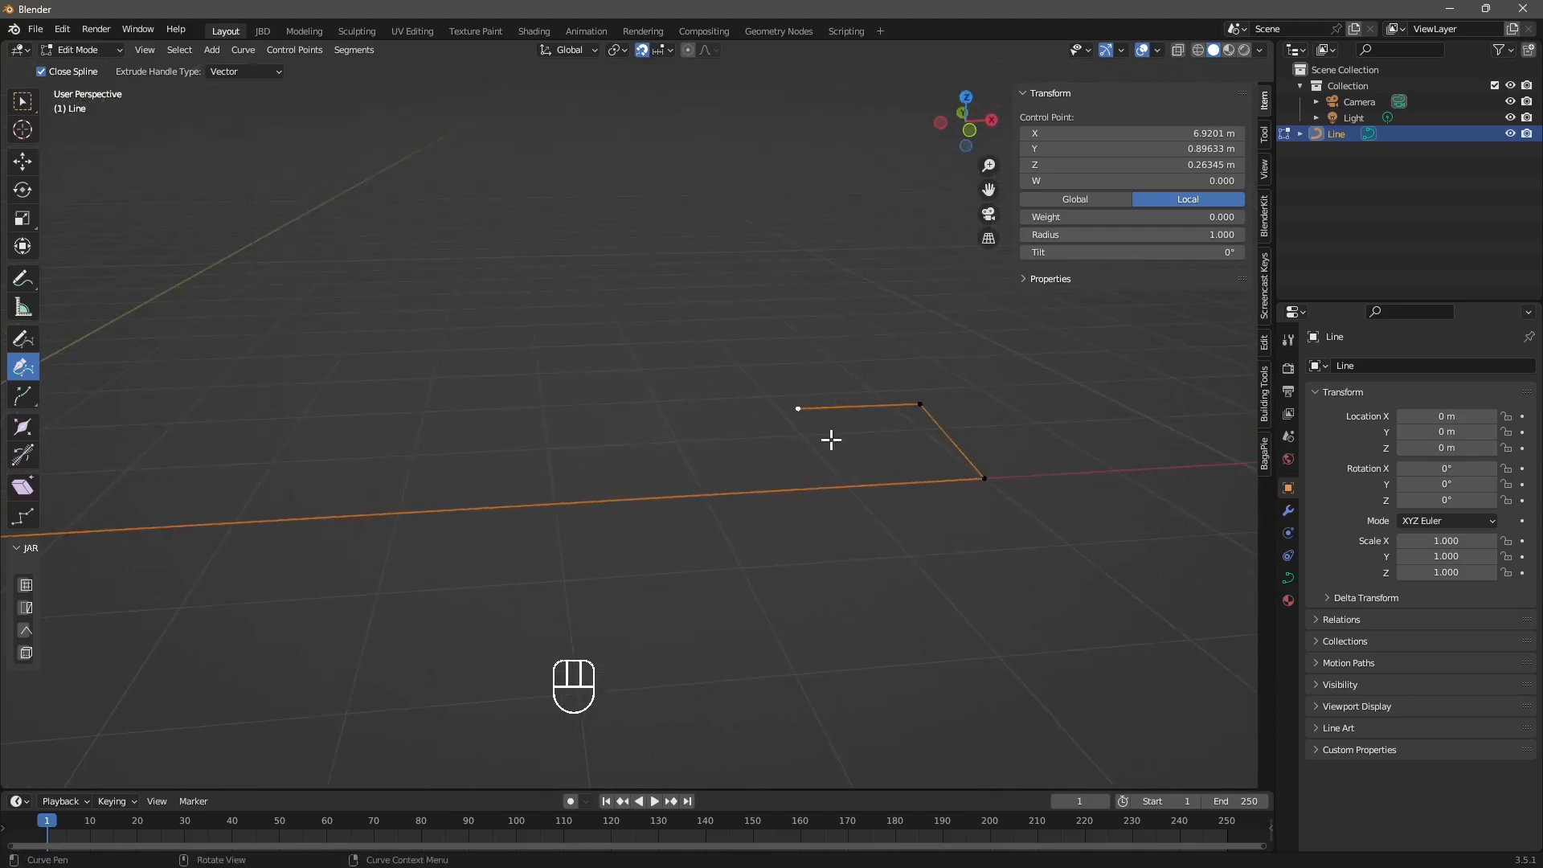
{"action": "middle_click_drag", "start_coordinate": [731, 394], "coordinate": [906, 455]}
{"action": "middle_click_drag", "start_coordinate": [816, 408], "coordinate": [895, 490]}
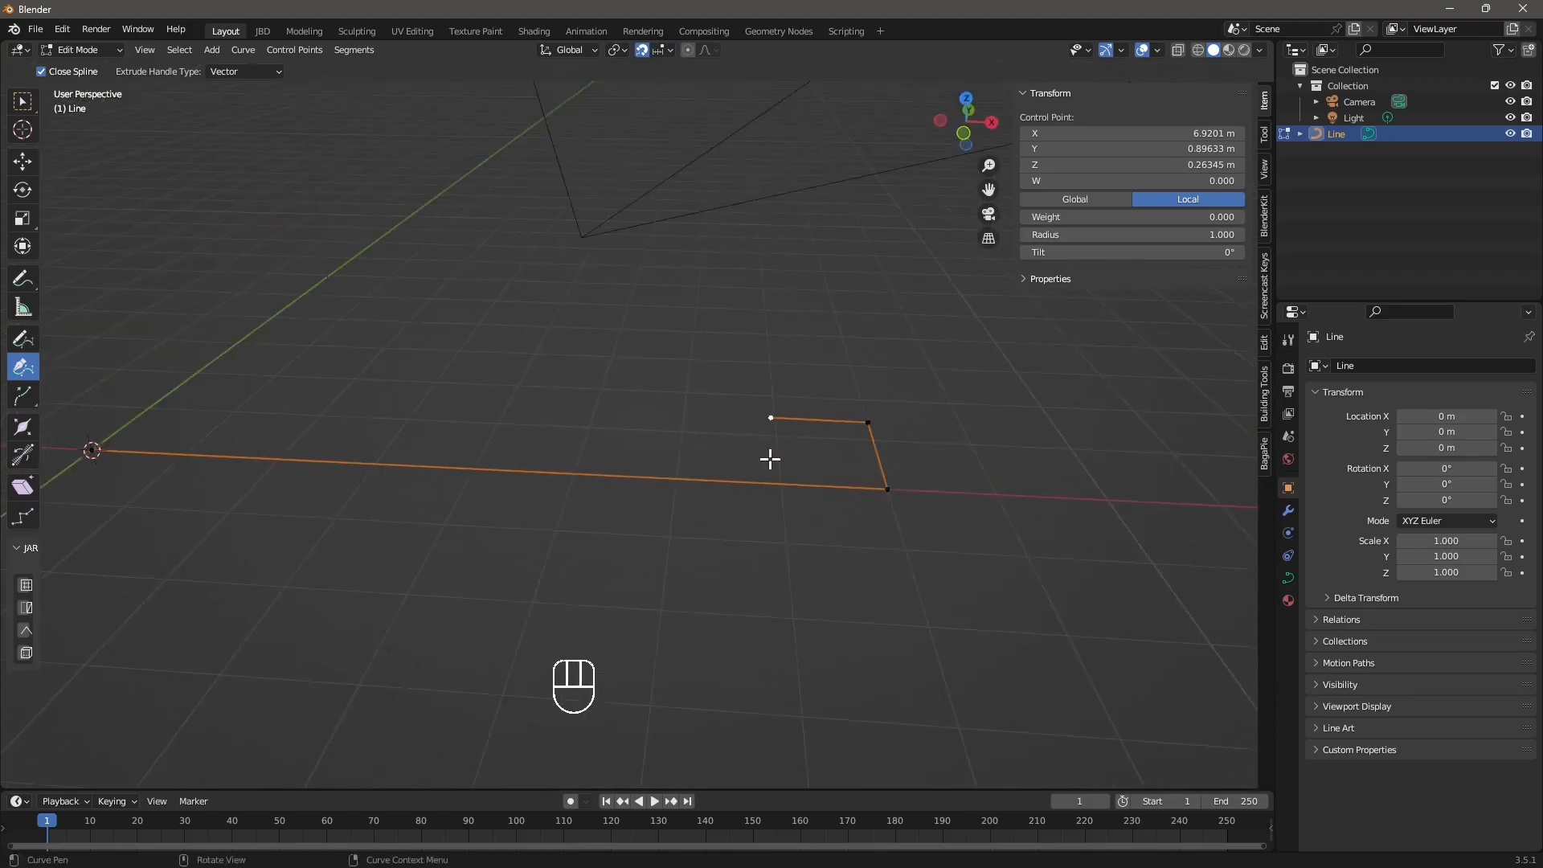
{"action": "middle_click_drag", "start_coordinate": [771, 459], "coordinate": [821, 479]}
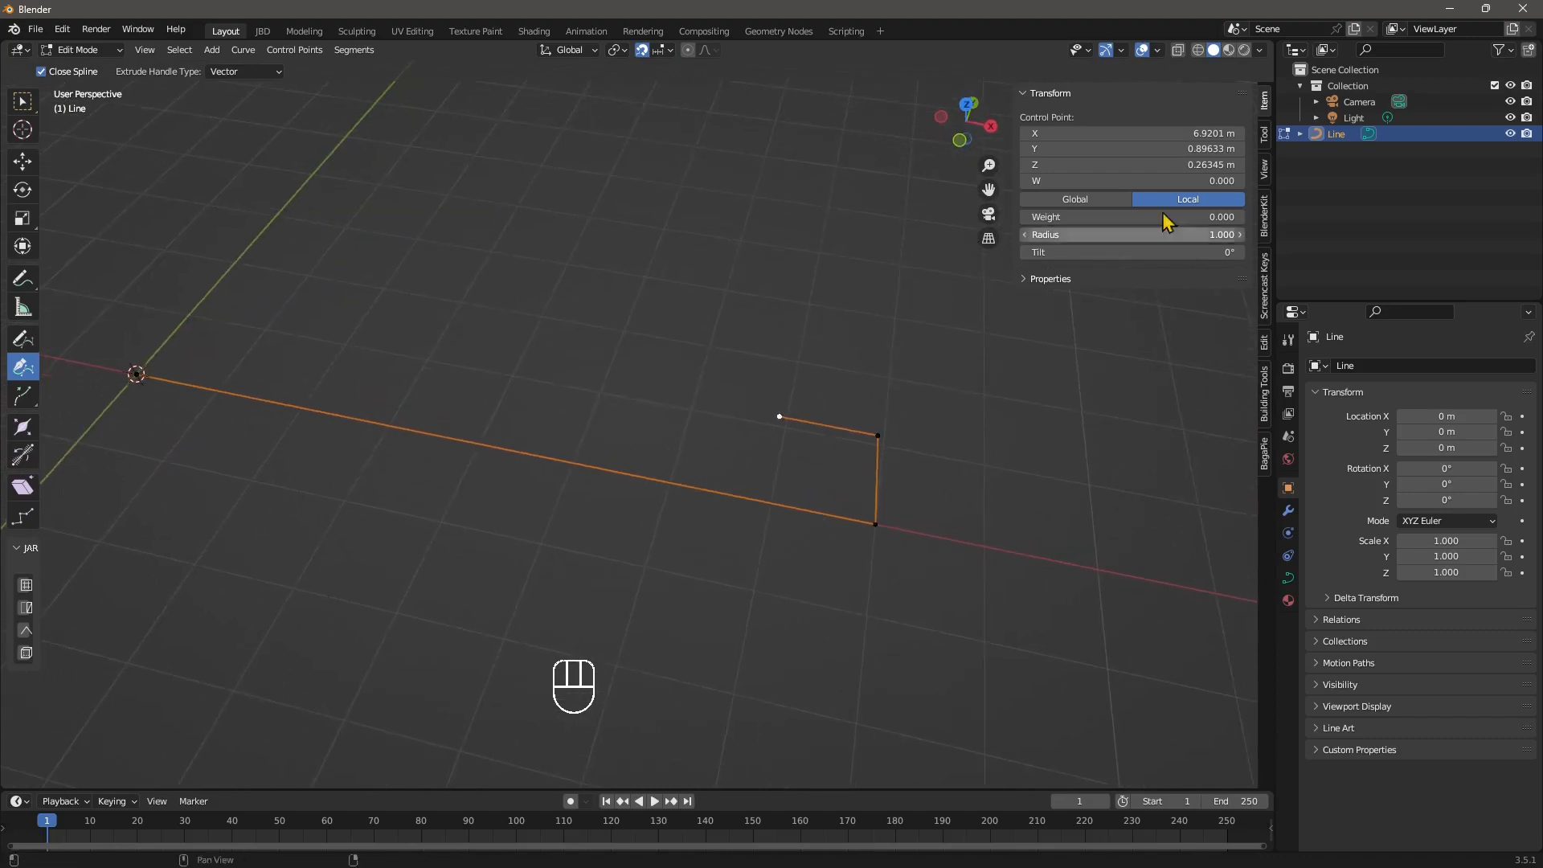
{"action": "left_click", "coordinate": [969, 104]}
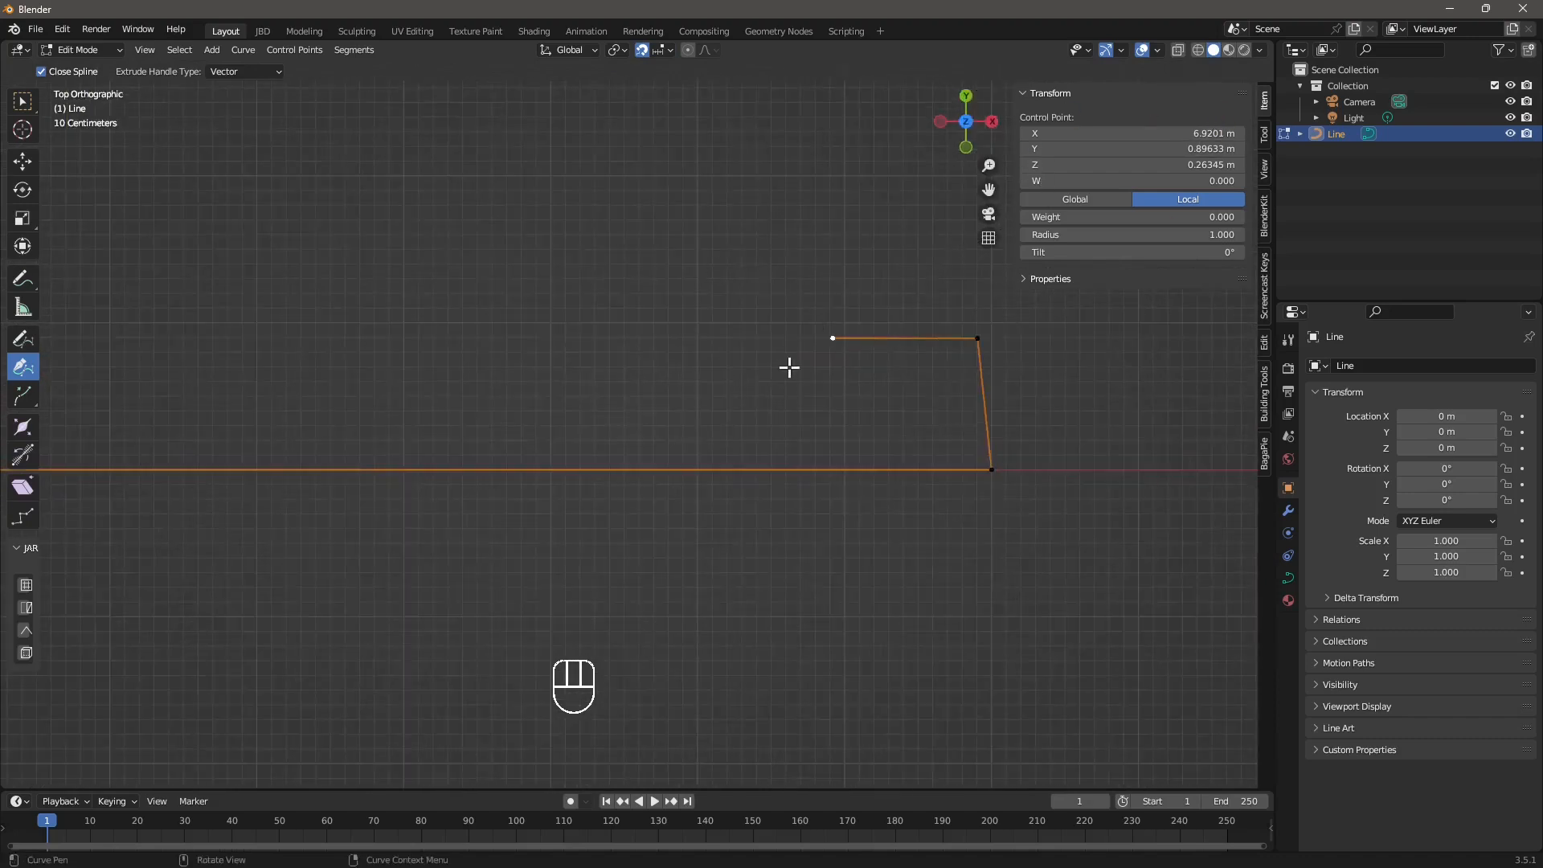
{"action": "middle_click_drag", "start_coordinate": [891, 399], "coordinate": [839, 399], "text": "shift"}
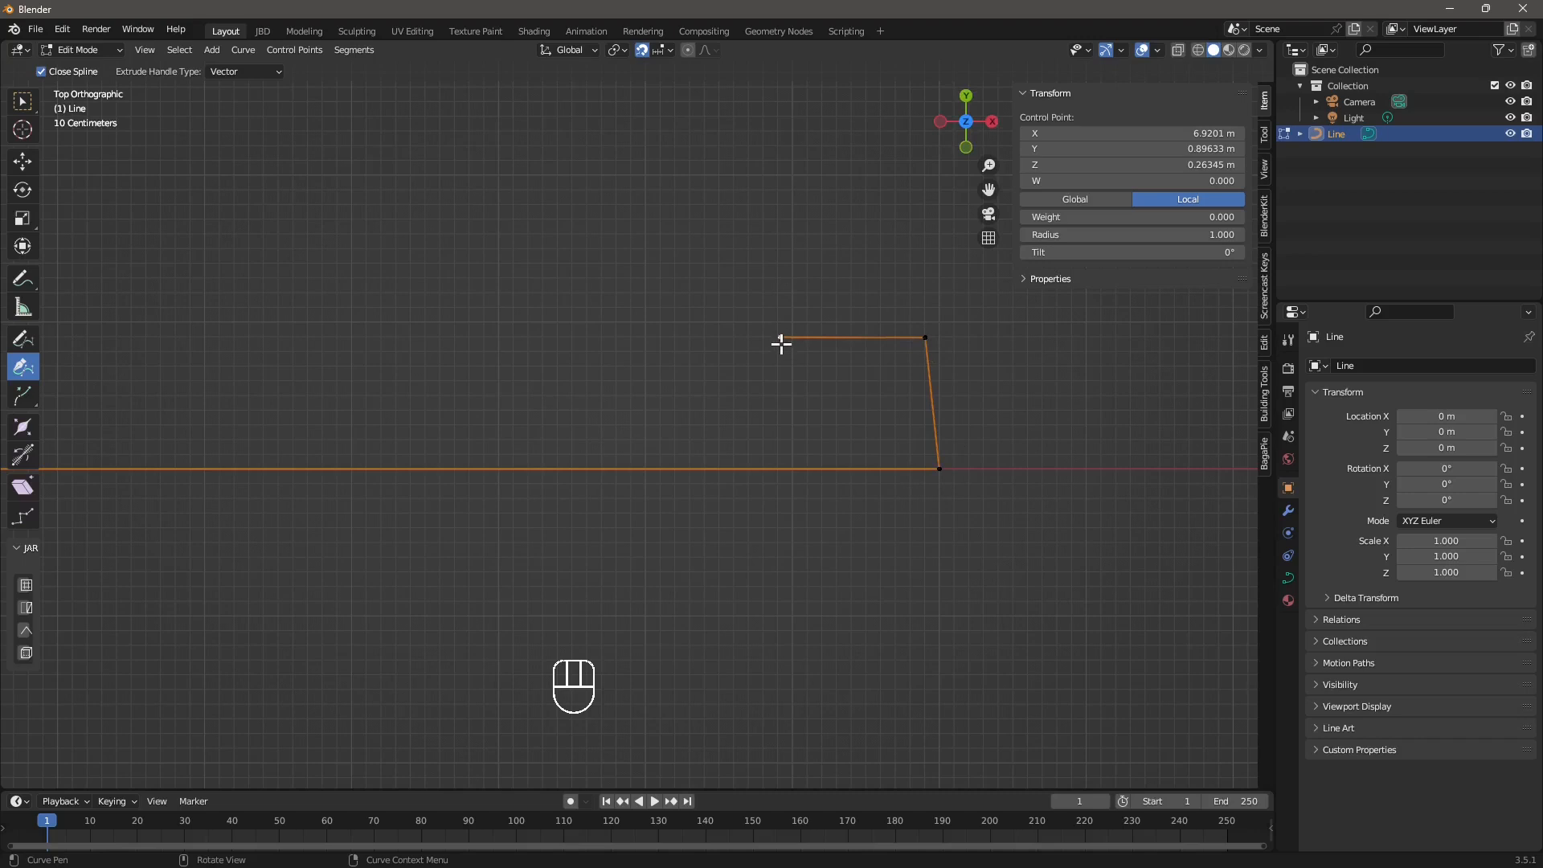
{"action": "left_click", "coordinate": [794, 396]}
{"action": "middle_click_drag", "start_coordinate": [455, 434], "coordinate": [817, 441], "text": "shift"}
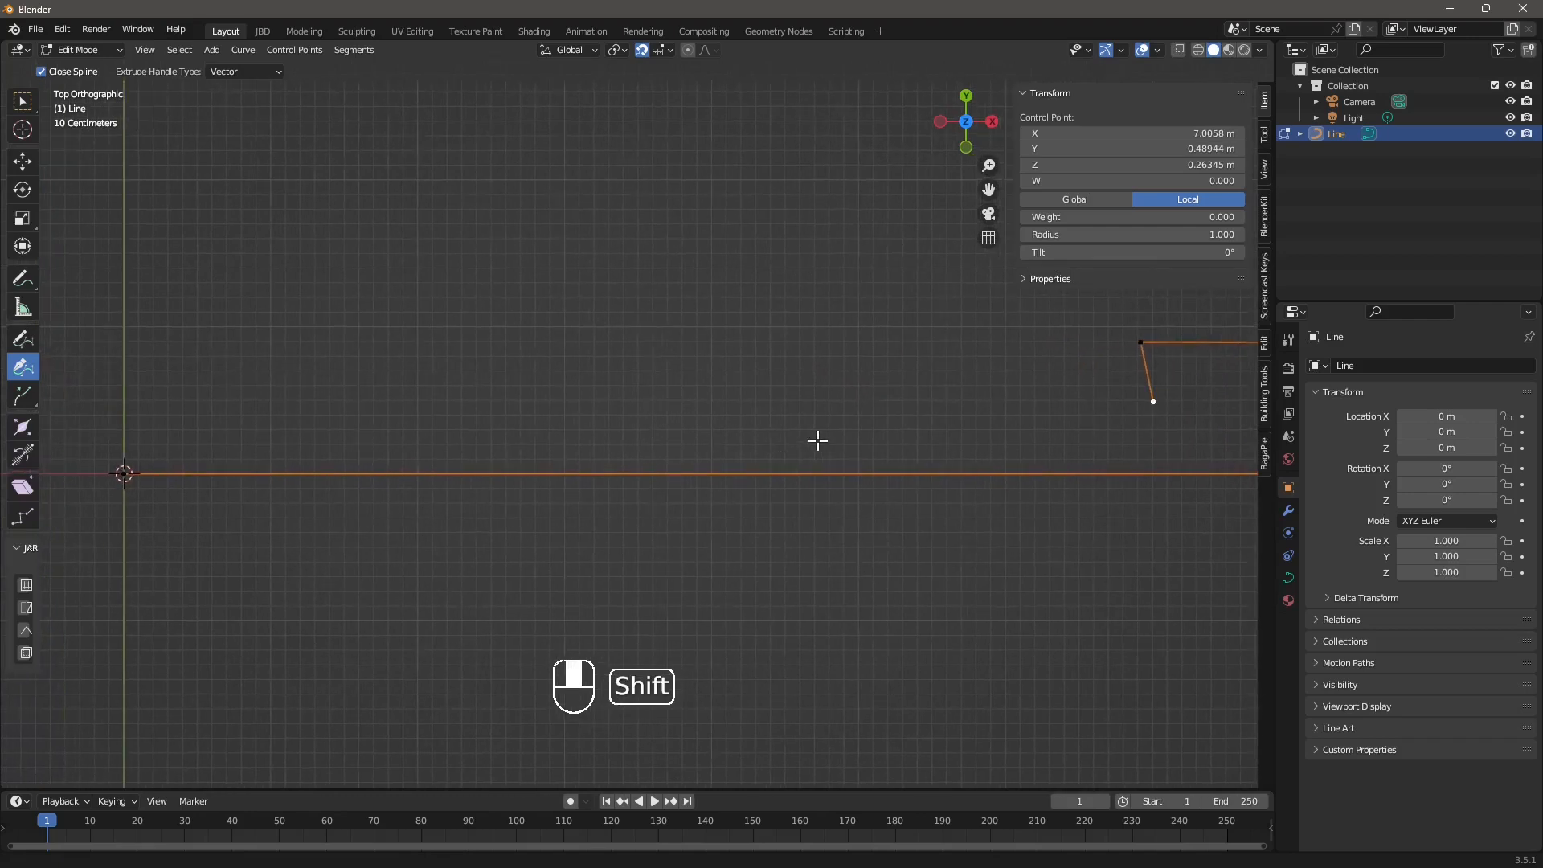
{"action": "left_click", "coordinate": [271, 400]}
- Extrude the curve's last point about 0.5 m along Y, then about 1 m along negative X to the Y axis
{"action": "middle_click_drag", "start_coordinate": [283, 444], "coordinate": [449, 441], "text": "shift"}
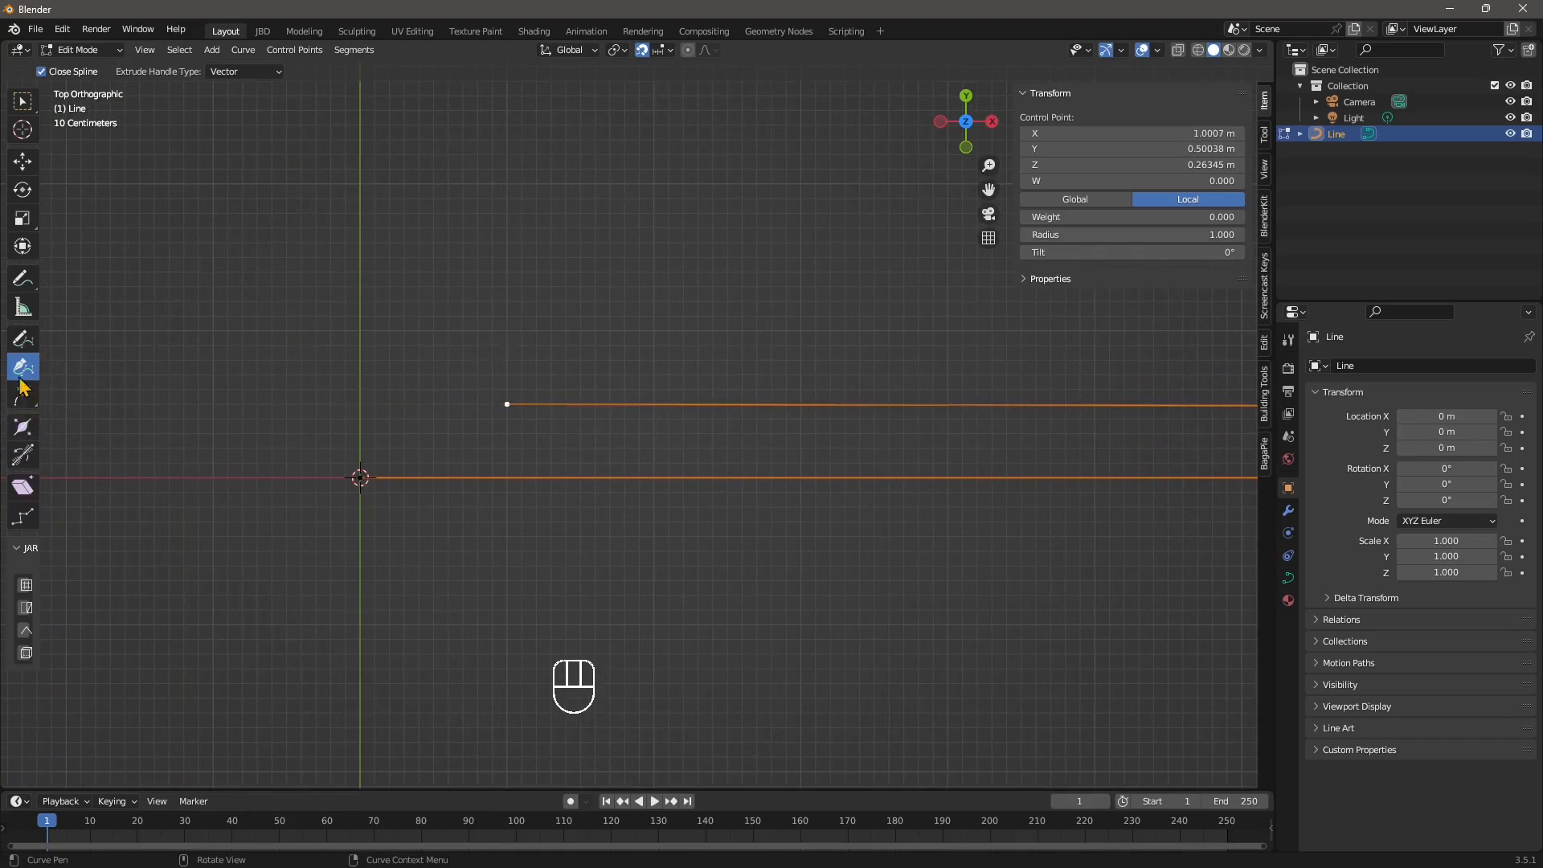
{"action": "left_click", "coordinate": [30, 401]}
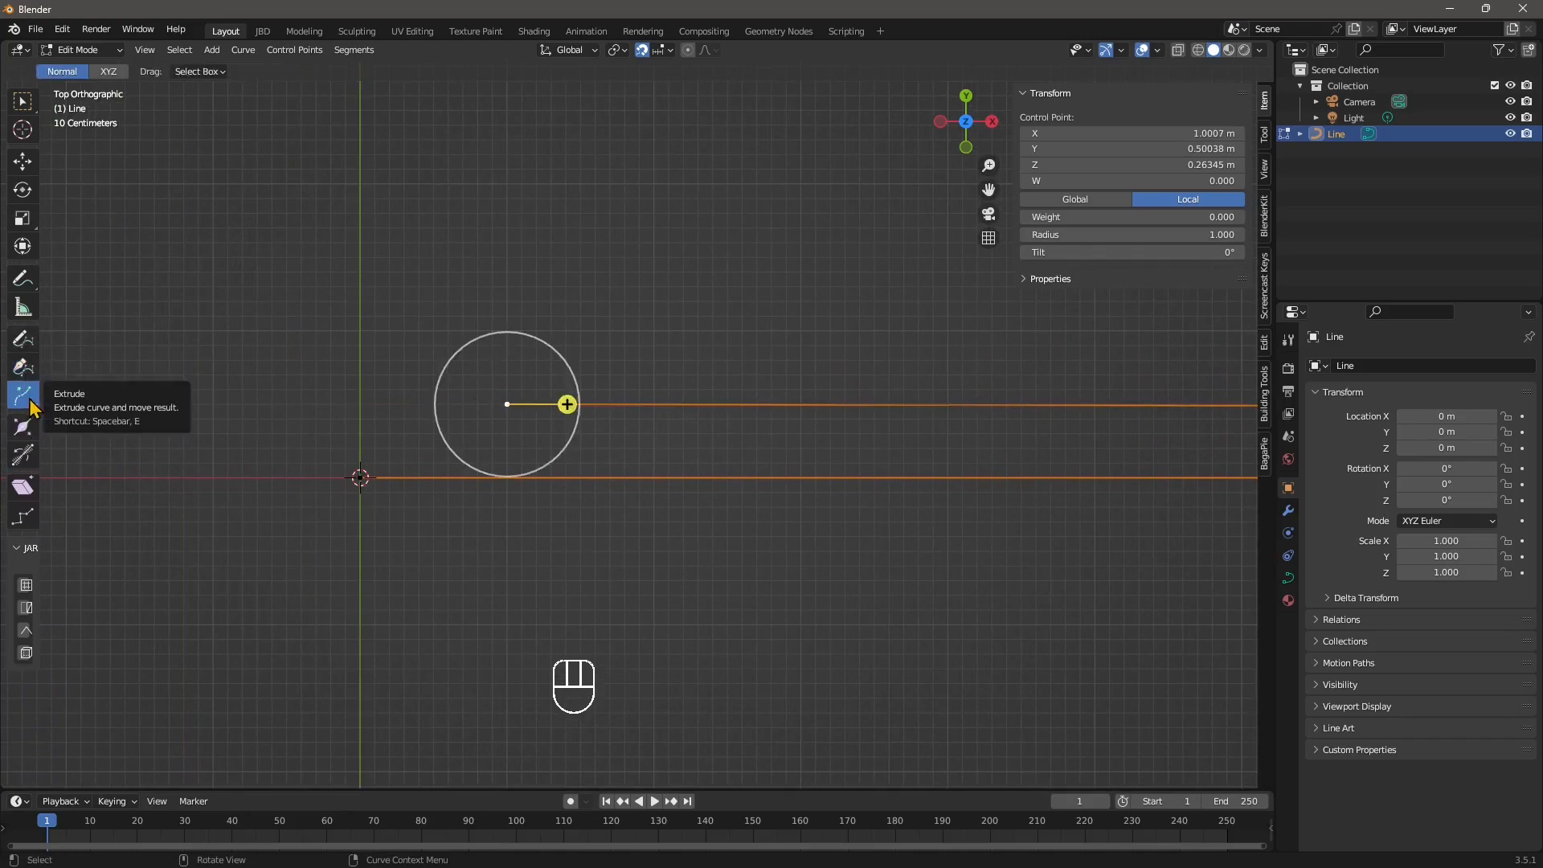
{"action": "scroll", "coordinate": [555, 402], "scroll_direction": "up", "scroll_amount": 1}
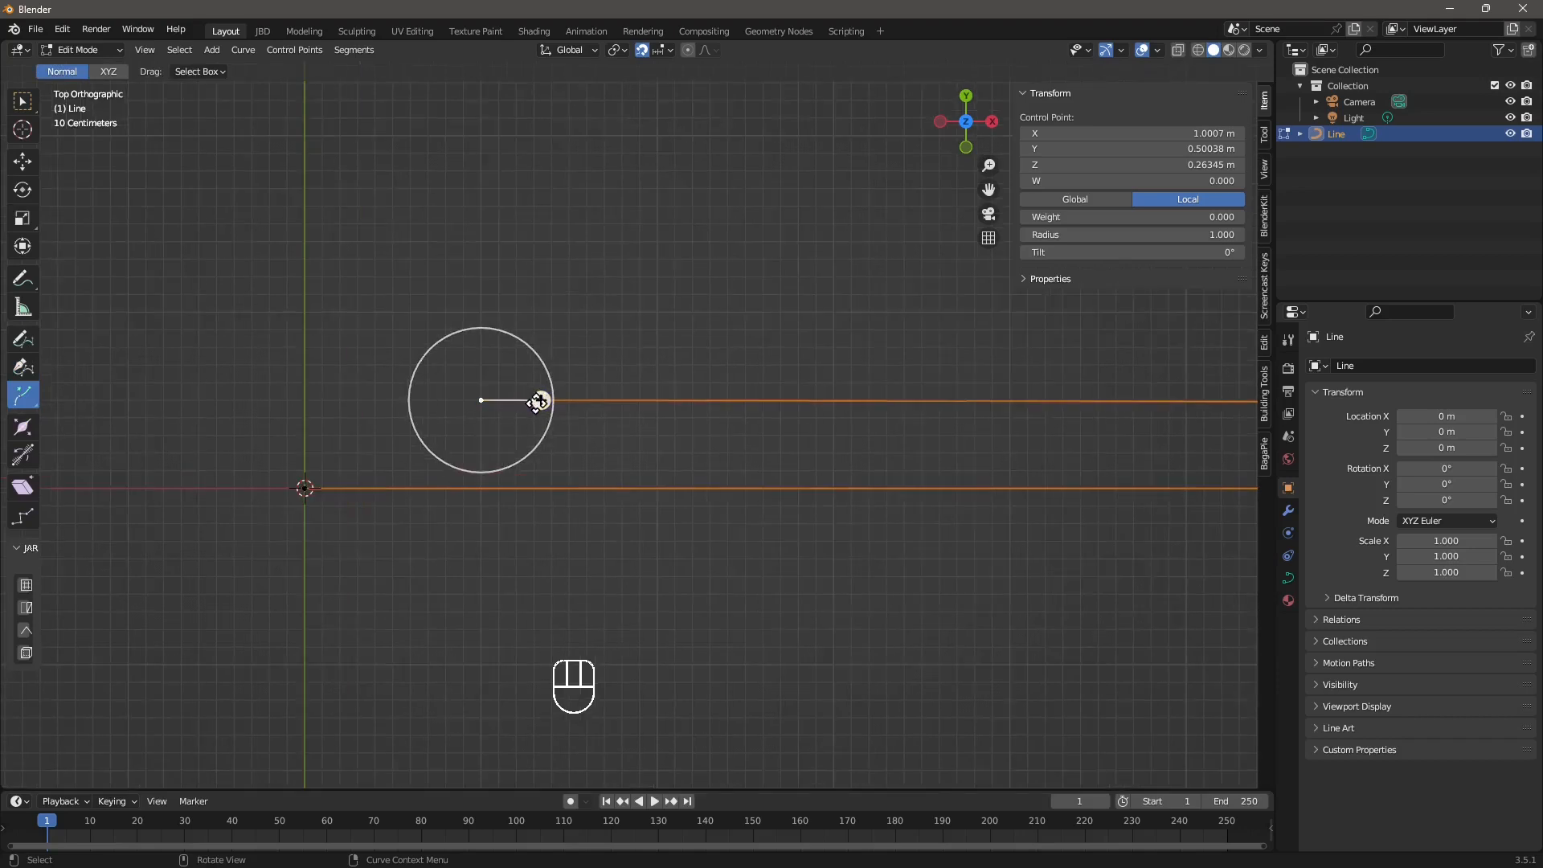
{"action": "left_click_drag", "start_coordinate": [554, 400], "coordinate": [481, 312]}
{"action": "key", "text": "y"}
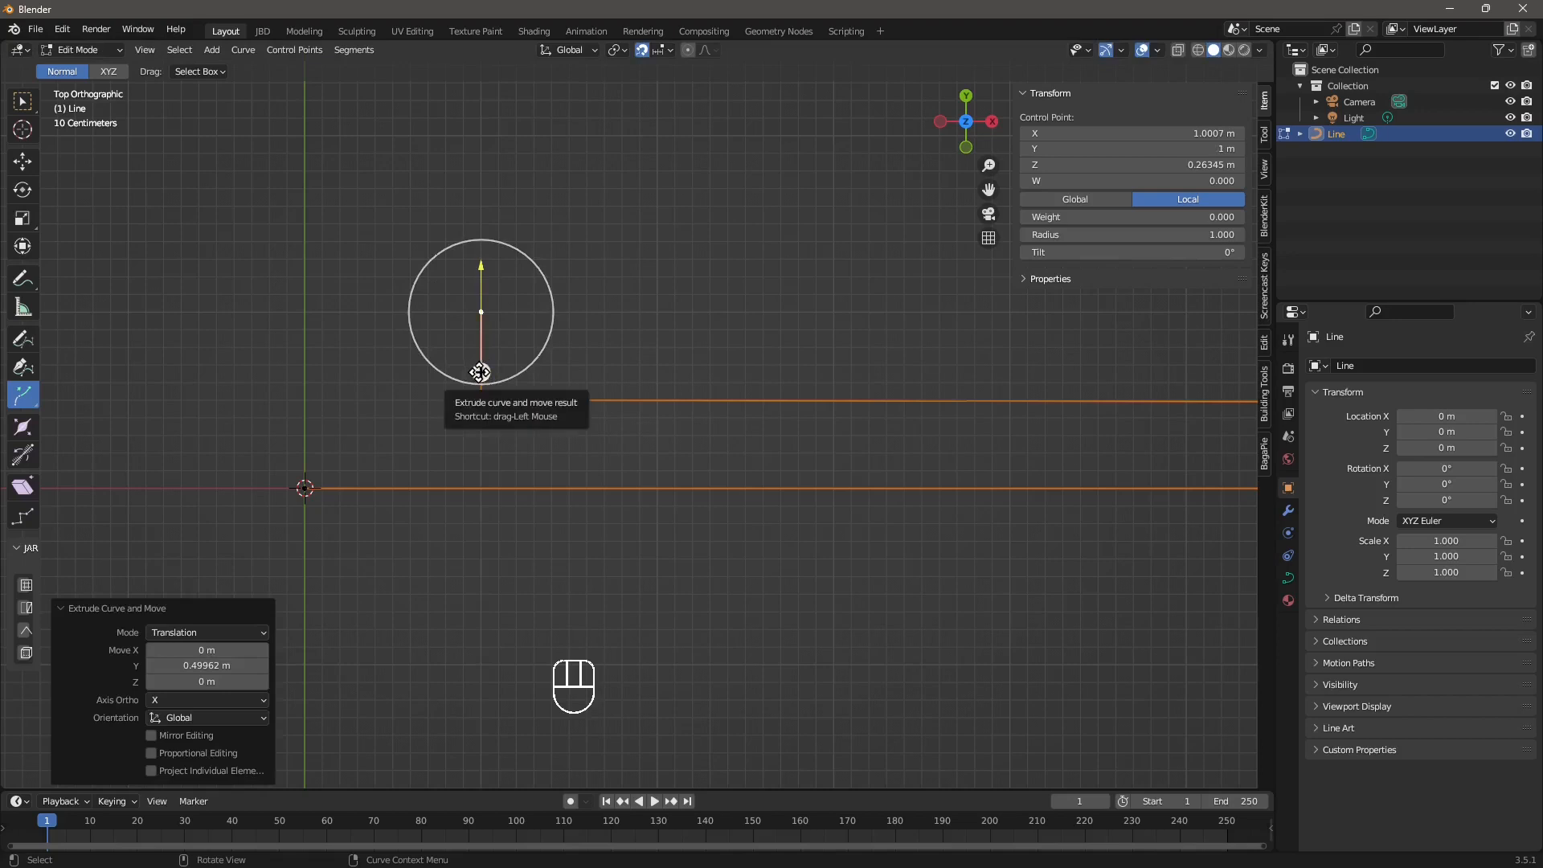
{"action": "left_click_drag", "start_coordinate": [481, 372], "coordinate": [308, 321]}
{"action": "key", "text": "x"}
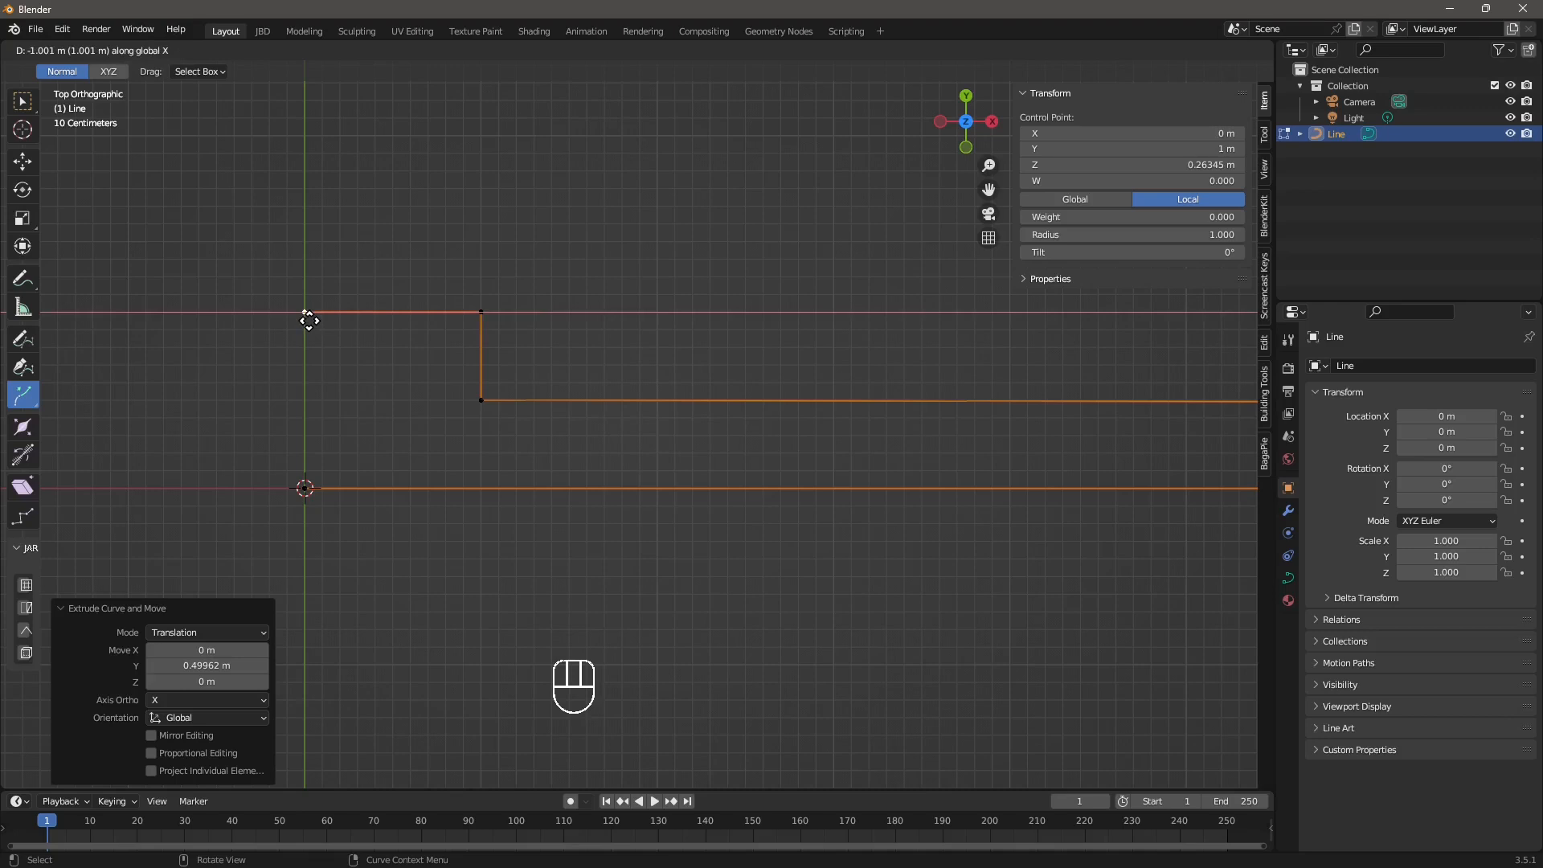
- Close the profile curve by toggling it cyclic between its end point and the origin
{"action": "left_click_drag", "start_coordinate": [308, 320], "coordinate": [309, 321]}
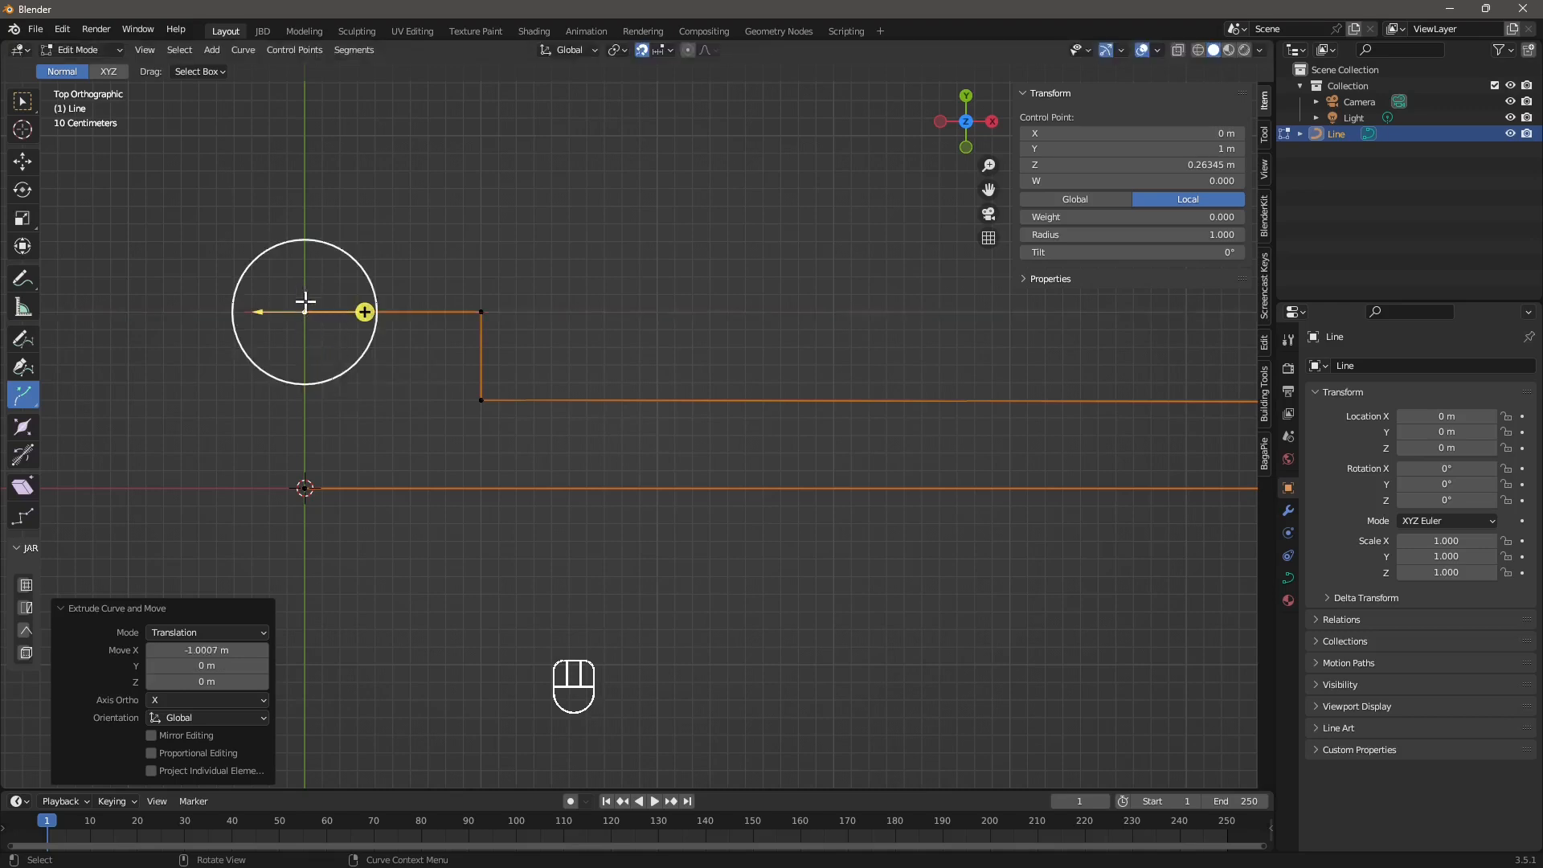
{"action": "scroll", "coordinate": [278, 474], "scroll_direction": "down", "scroll_amount": 3}
{"action": "scroll", "coordinate": [314, 341], "scroll_direction": "up", "scroll_amount": 3}
{"action": "left_click", "coordinate": [24, 161]}
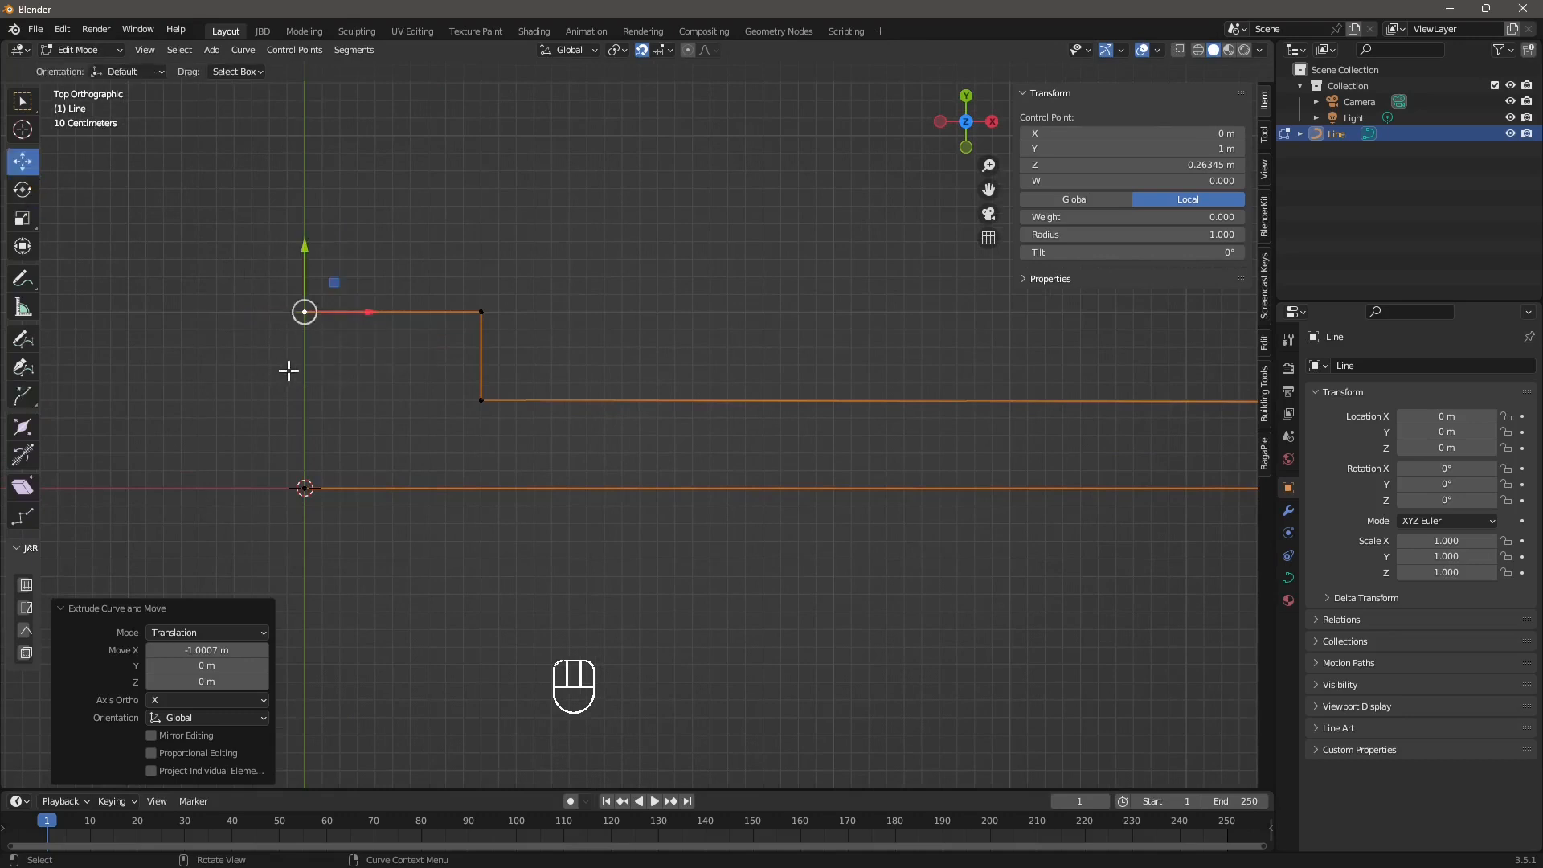
{"action": "right_click", "coordinate": [305, 313]}
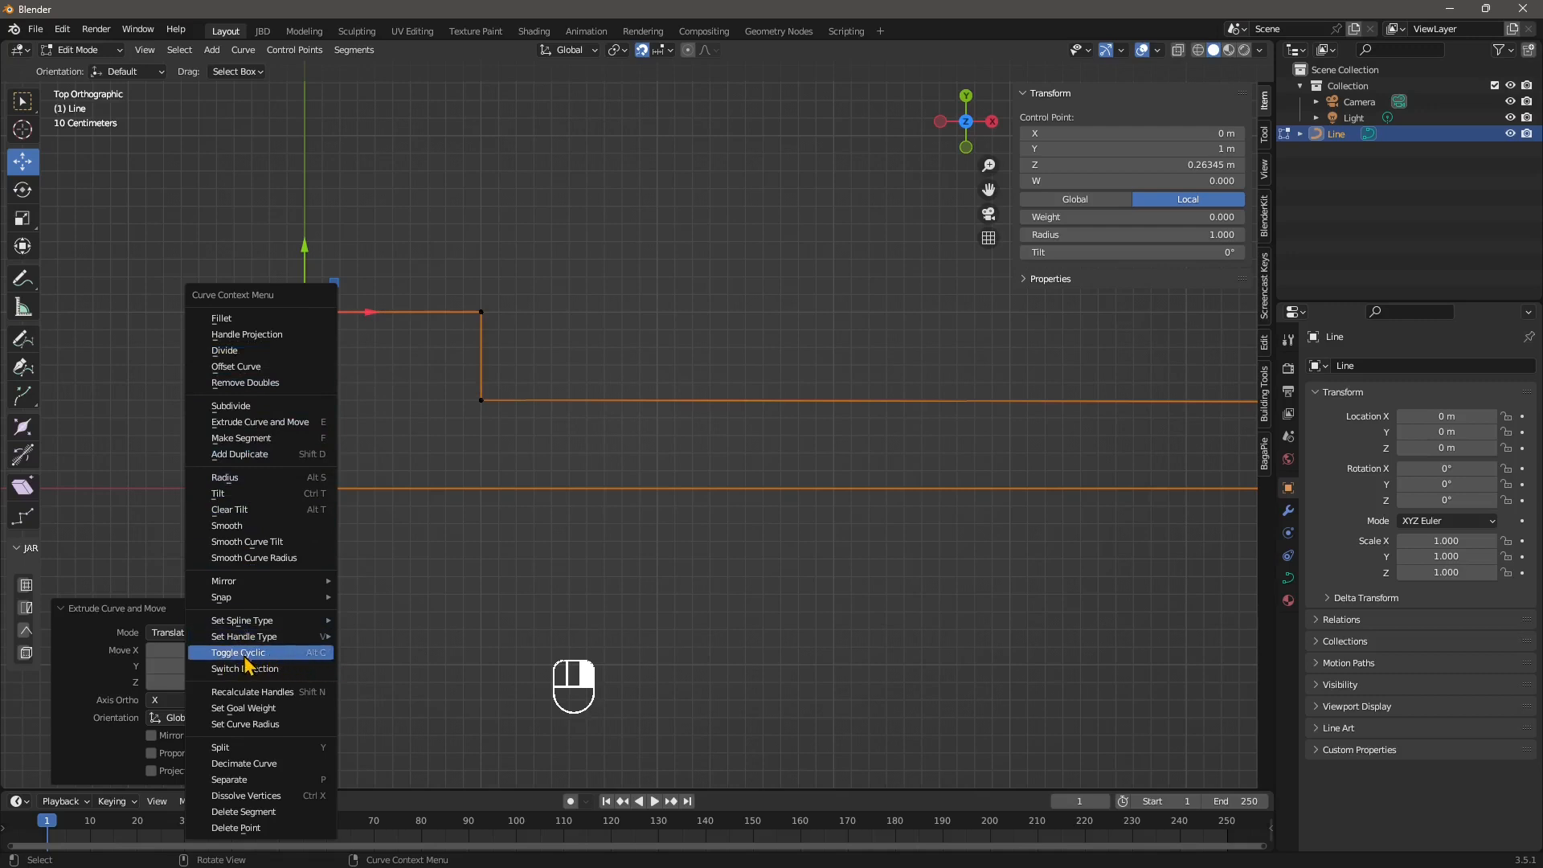
{"action": "key", "text": "Escape"}
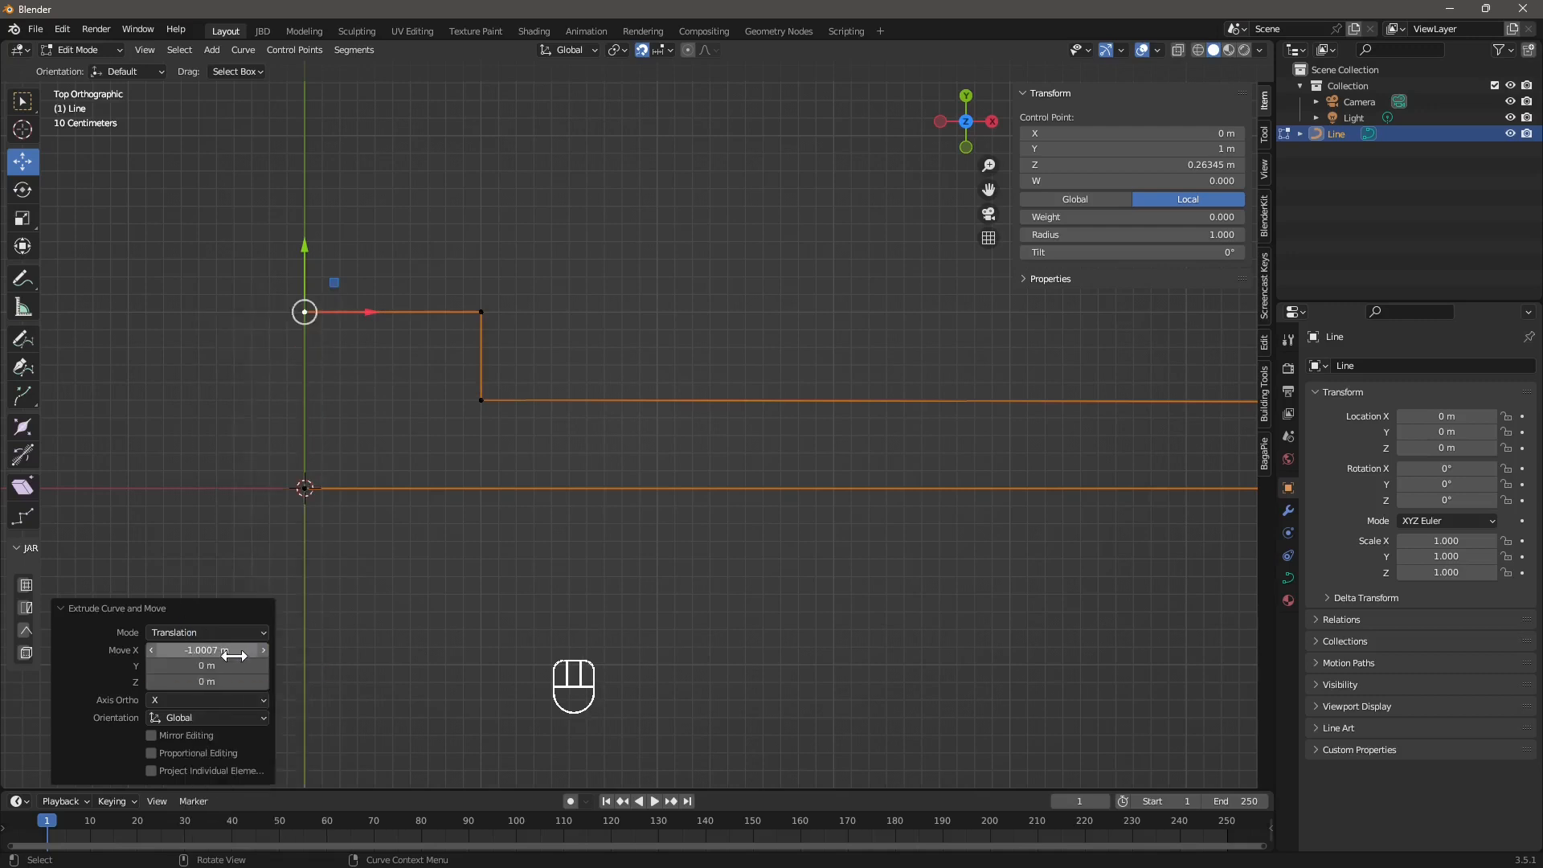
{"action": "right_click", "coordinate": [308, 325]}
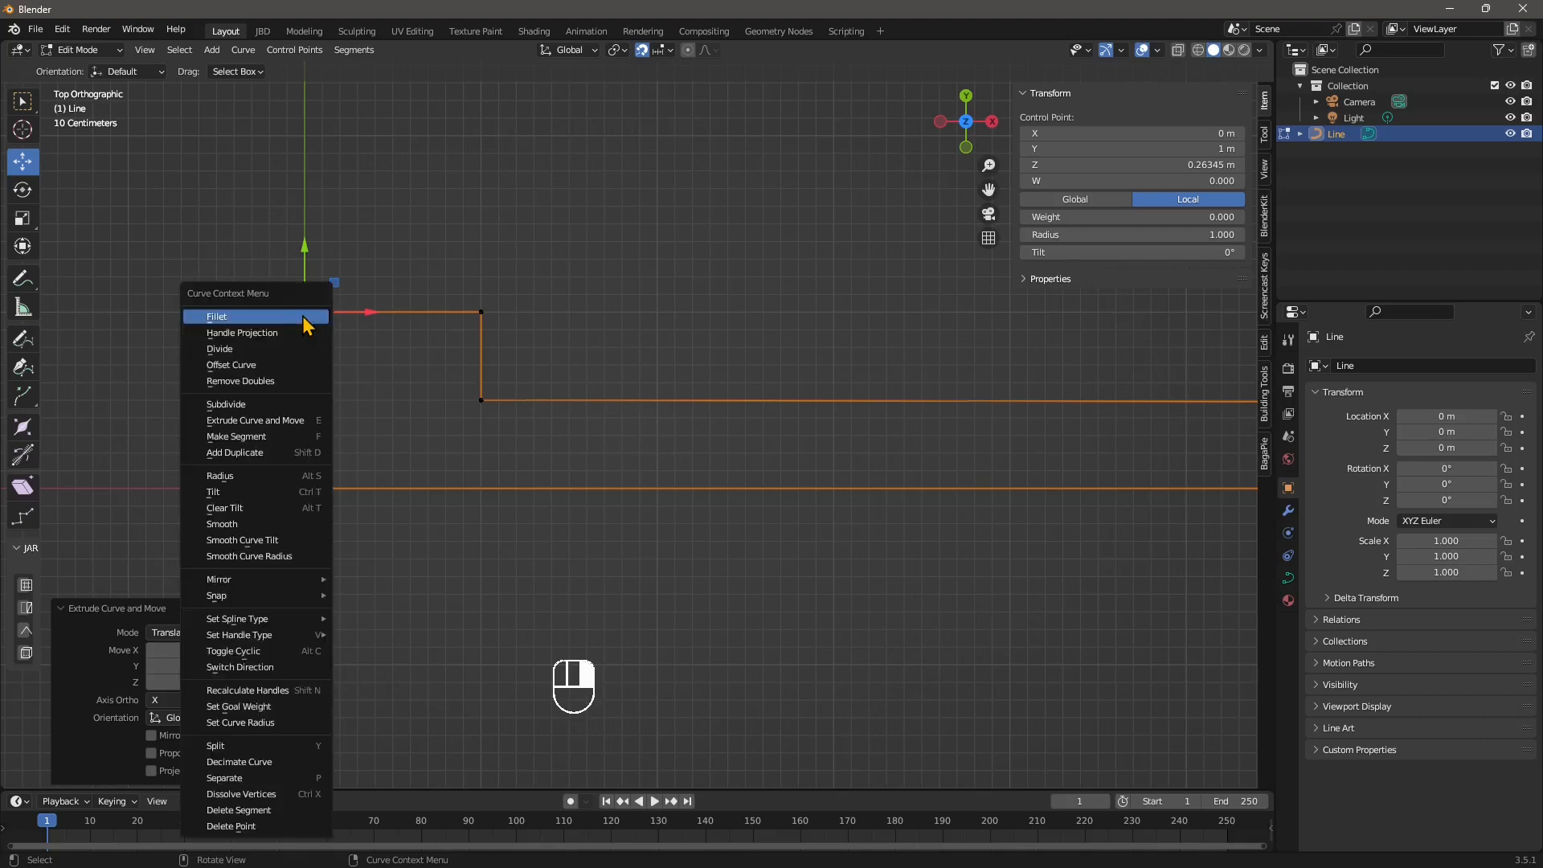
{"action": "left_click", "coordinate": [253, 653]}
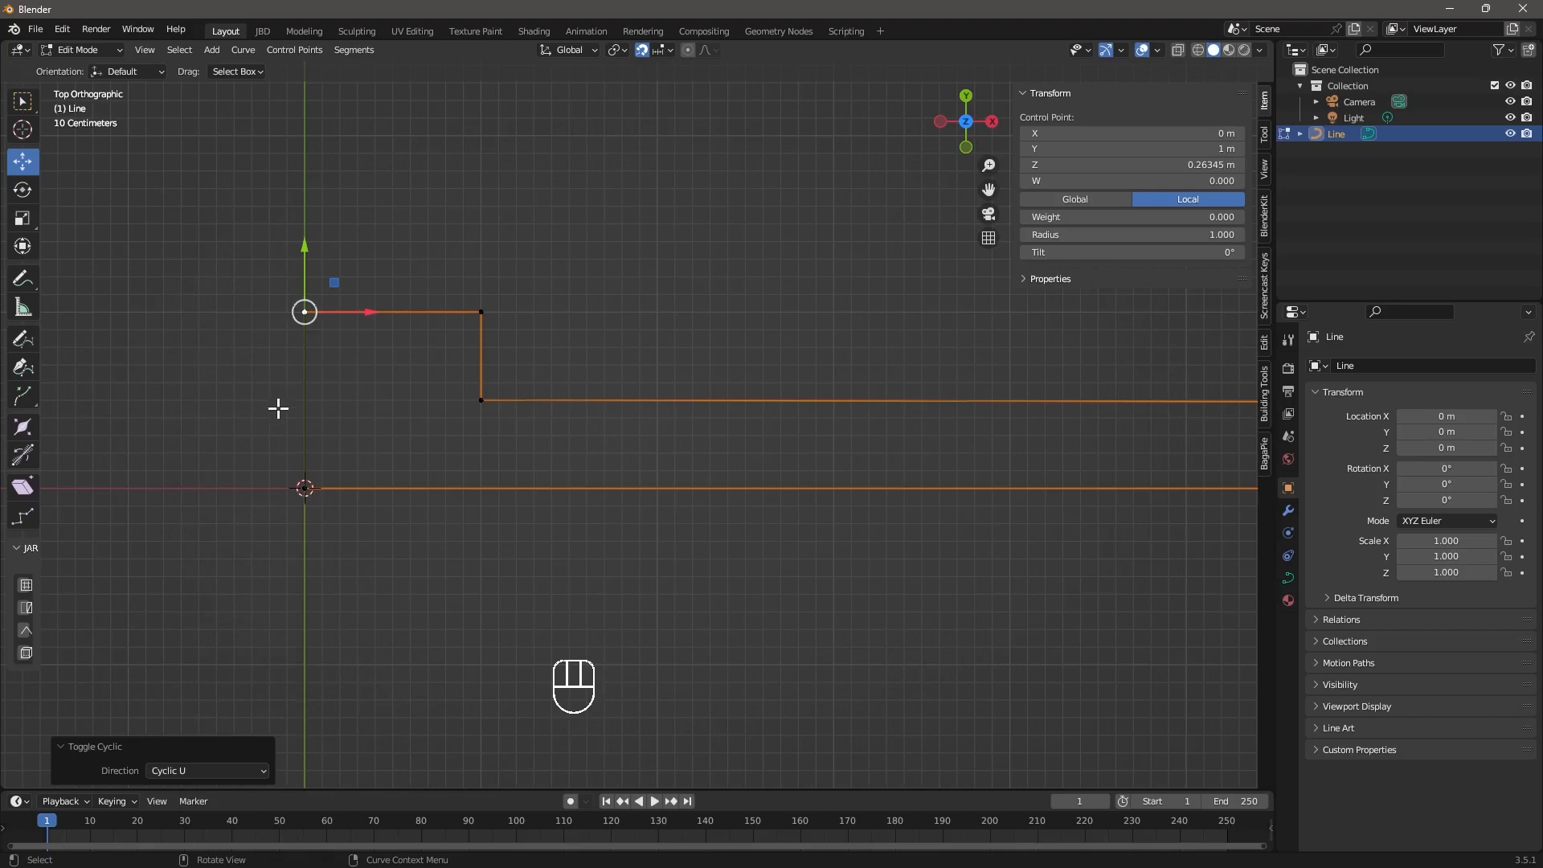
- Try moving the profile's upper-left point 0.2 m along negative X, then undo the move
{"action": "middle_click_drag", "start_coordinate": [279, 413], "coordinate": [369, 249], "text": "shift"}
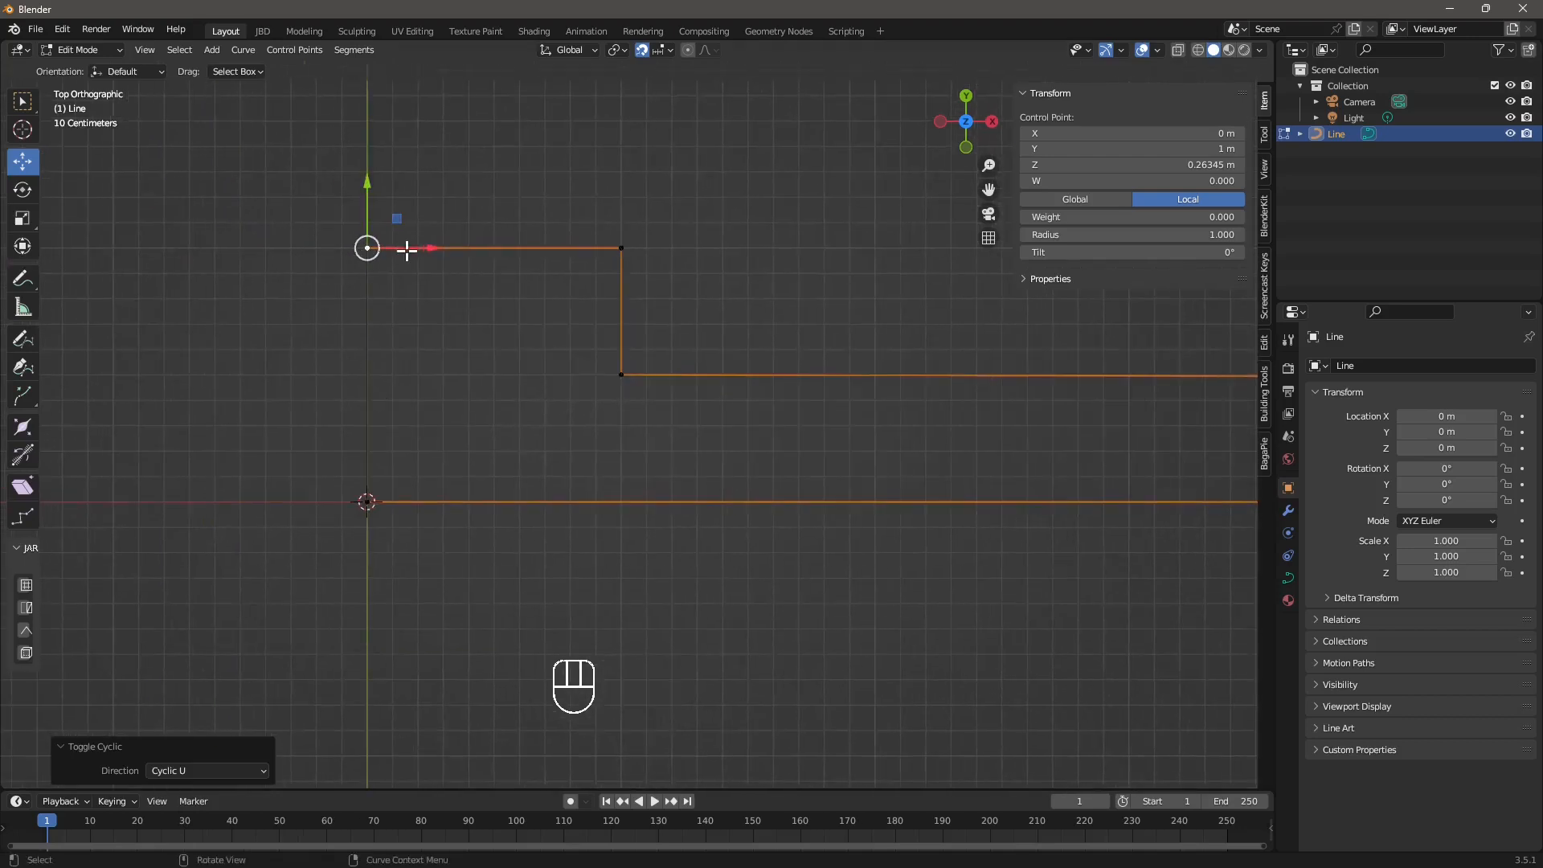
{"action": "left_click_drag", "start_coordinate": [406, 249], "coordinate": [342, 329]}
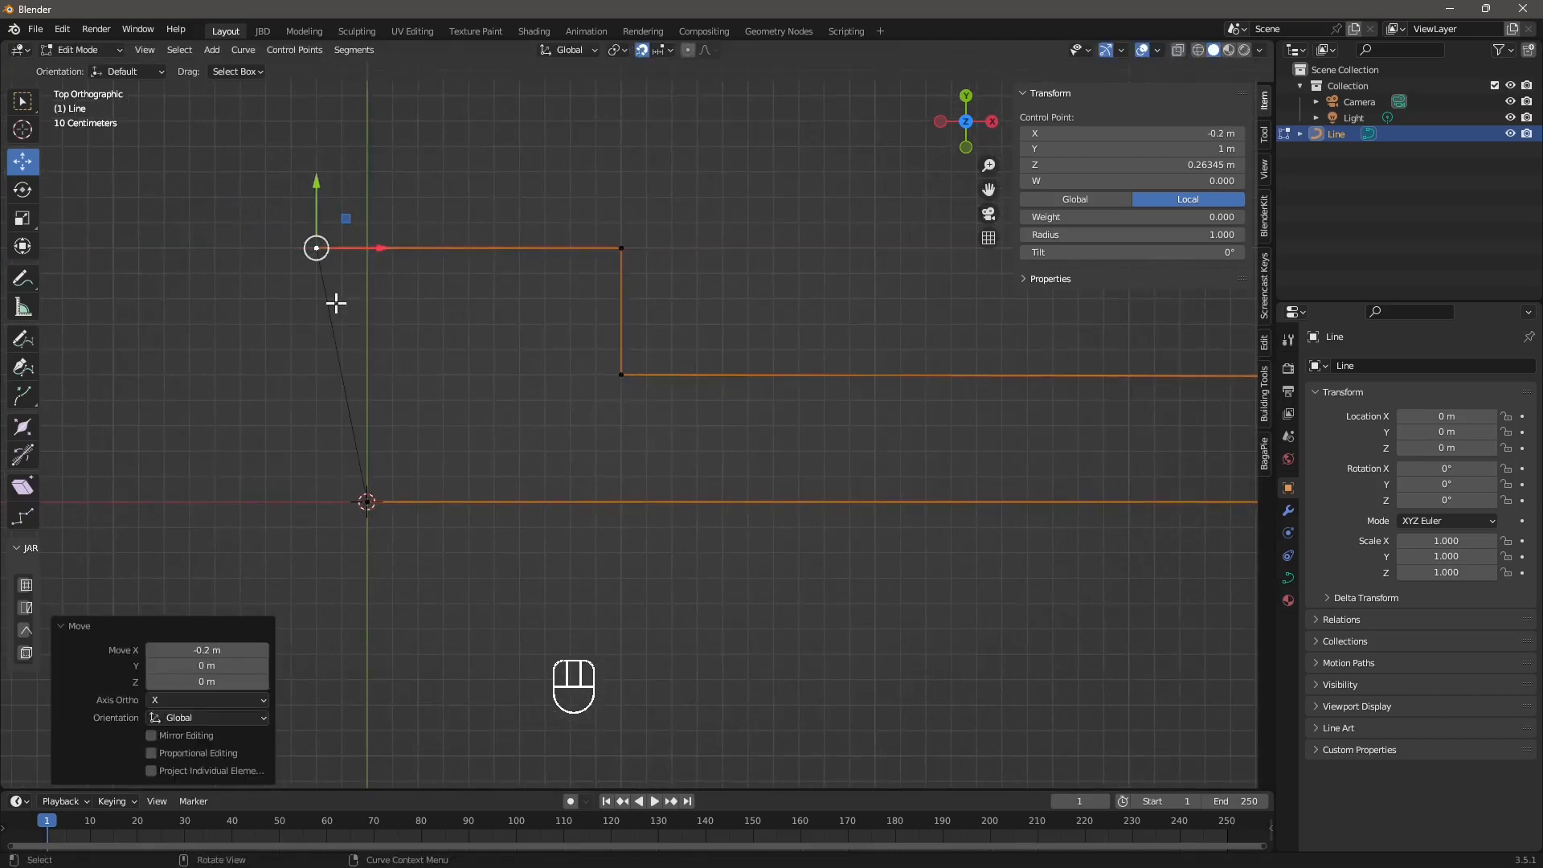
{"action": "key", "text": "z"}
{"action": "key", "text": "Escape"}
{"action": "key", "text": "ctrl+z"}
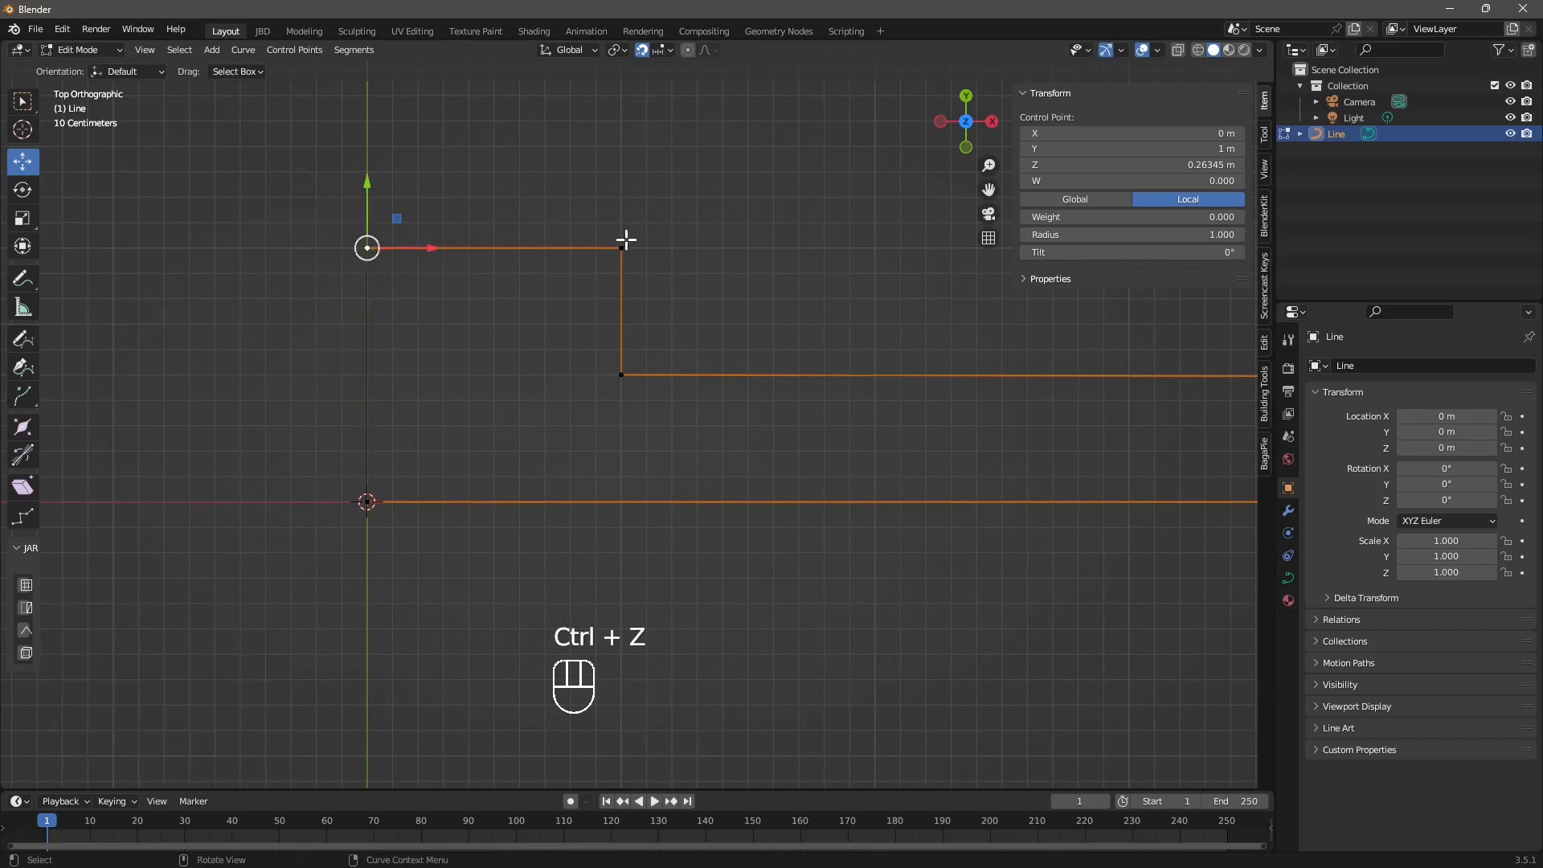
- Align both points of the right raised section's inner edge to X 7 m
{"action": "left_click", "coordinate": [626, 239]}
{"action": "left_click", "coordinate": [624, 374]}
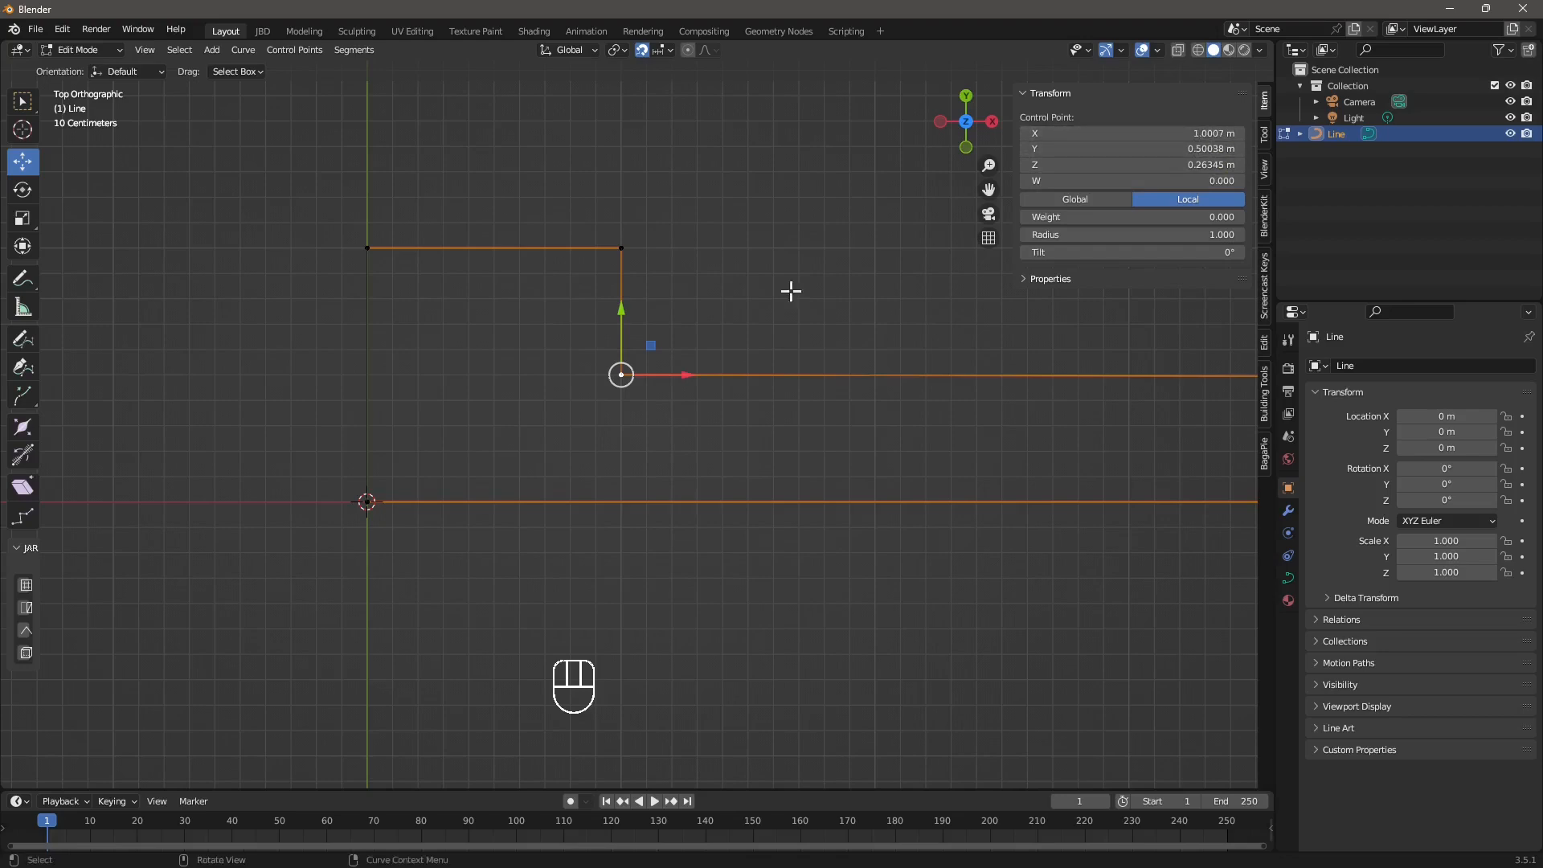
{"action": "scroll", "coordinate": [943, 471], "scroll_direction": "down", "scroll_amount": 3}
{"action": "middle_click_drag", "start_coordinate": [1149, 467], "coordinate": [536, 423], "text": "shift"}
{"action": "left_click", "coordinate": [902, 352]}
{"action": "scroll", "coordinate": [925, 377], "scroll_direction": "up", "scroll_amount": 2}
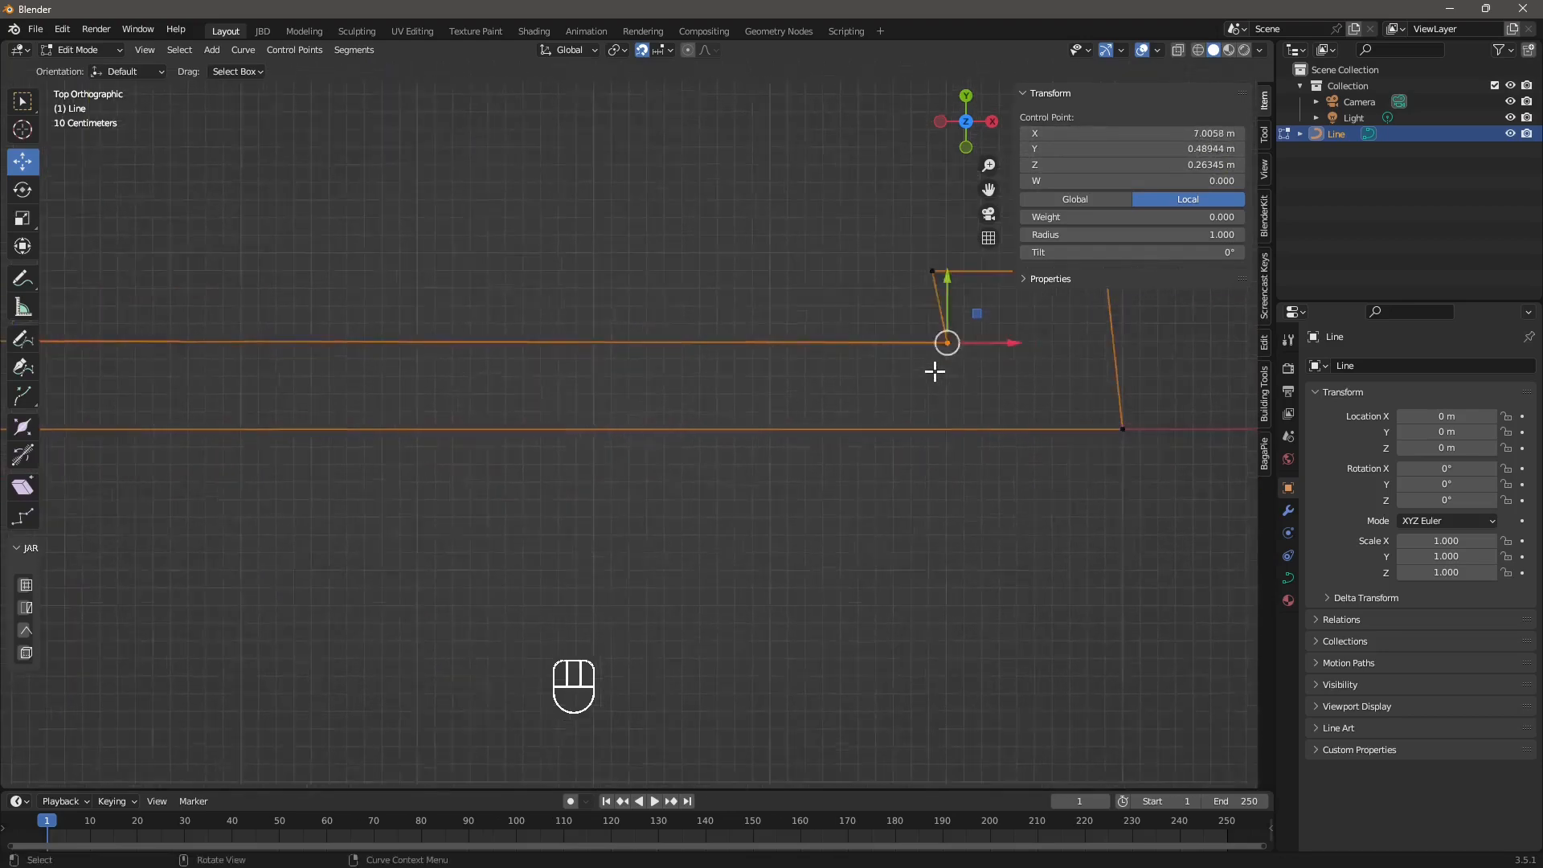
{"action": "middle_click_drag", "start_coordinate": [965, 411], "coordinate": [804, 365], "text": "shift"}
{"action": "key", "text": "g"}
{"action": "key", "text": "x"}
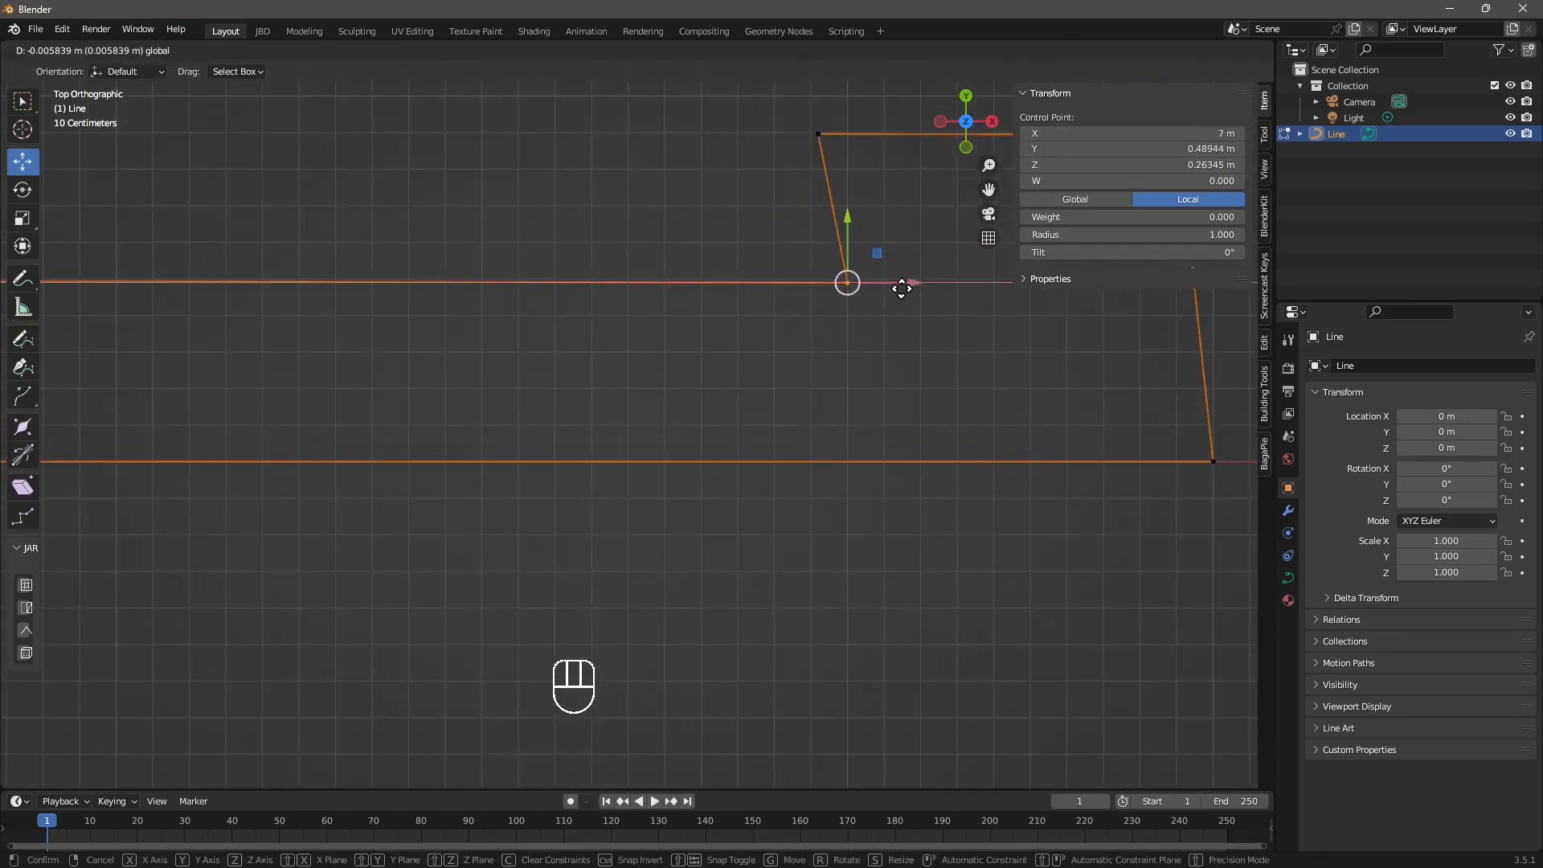
{"action": "left_click", "coordinate": [884, 274]}
{"action": "left_click", "coordinate": [816, 130]}
{"action": "left_click_drag", "start_coordinate": [858, 135], "coordinate": [891, 142]}
{"action": "scroll", "coordinate": [707, 238], "scroll_direction": "down", "scroll_amount": 2}
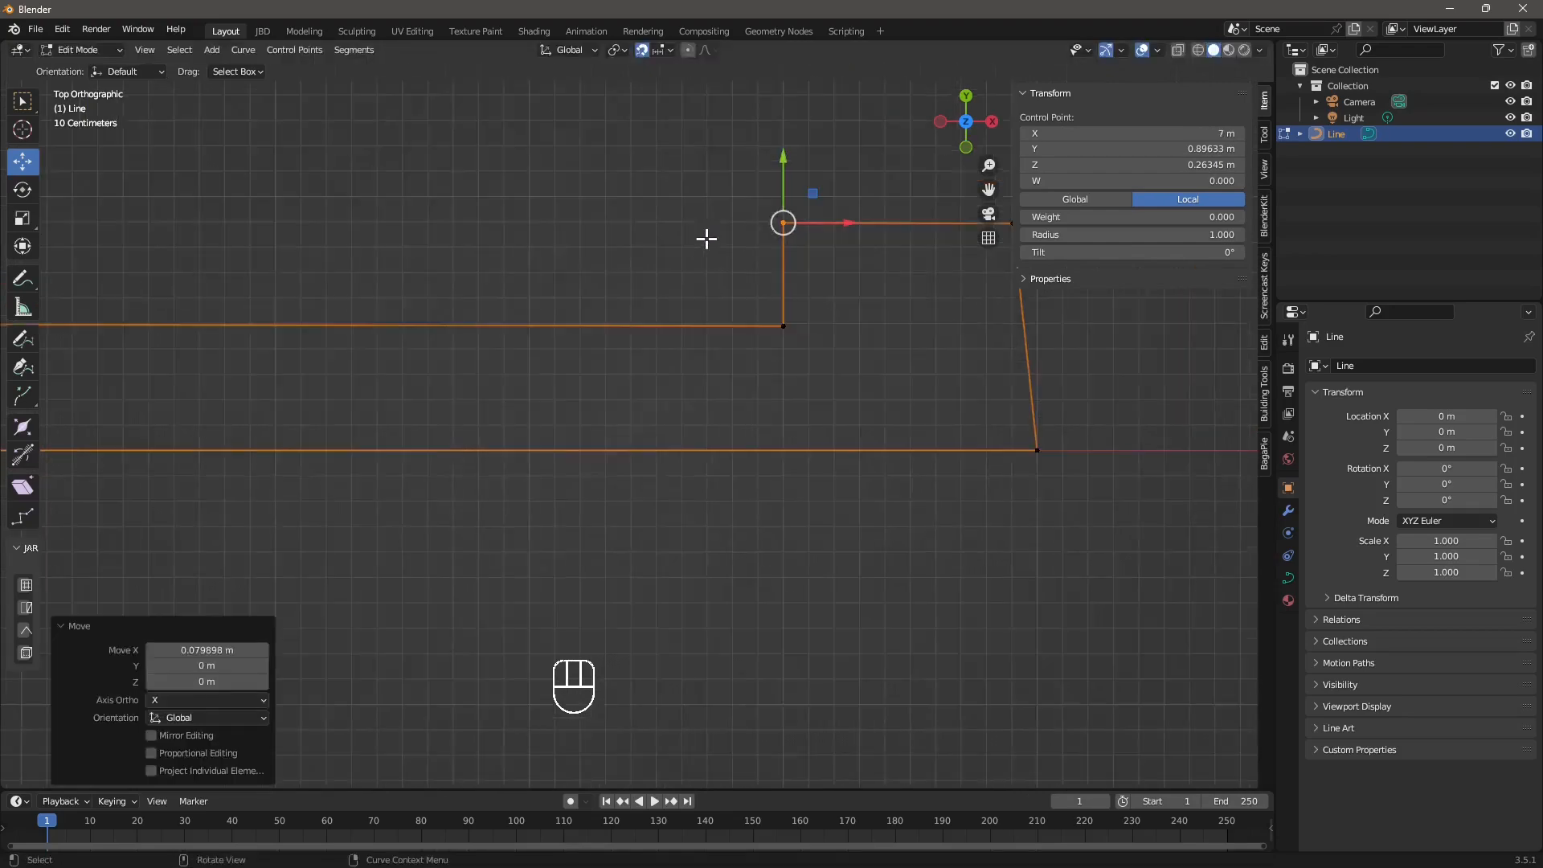
- Move the profile's upper-right outer corner along X to 8 m
{"action": "middle_click_drag", "start_coordinate": [1038, 296], "coordinate": [724, 291], "text": "shift"}
{"action": "left_click", "coordinate": [696, 219]}
{"action": "left_click_drag", "start_coordinate": [754, 218], "coordinate": [776, 221]}
{"action": "scroll", "coordinate": [635, 426], "scroll_direction": "down", "scroll_amount": 6}
{"action": "middle_click_drag", "start_coordinate": [430, 461], "coordinate": [813, 451], "text": "shift"}
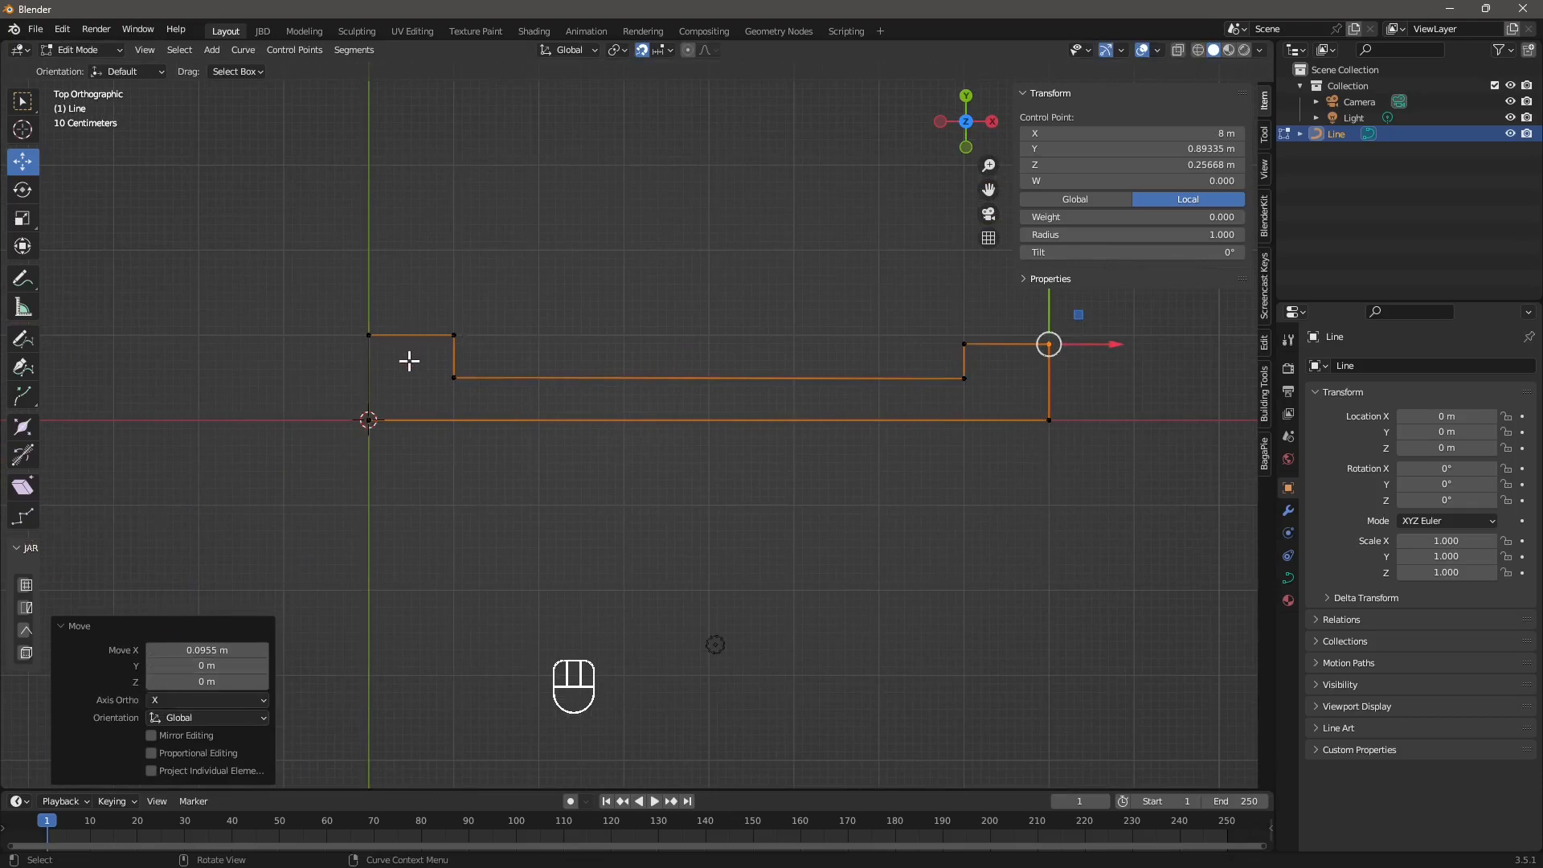
- Move the two points of the left raised section's inner edge along X to 2 m
{"action": "scroll", "coordinate": [528, 389], "scroll_direction": "up", "scroll_amount": 3}
{"action": "left_click_drag", "start_coordinate": [290, 218], "coordinate": [359, 395]}
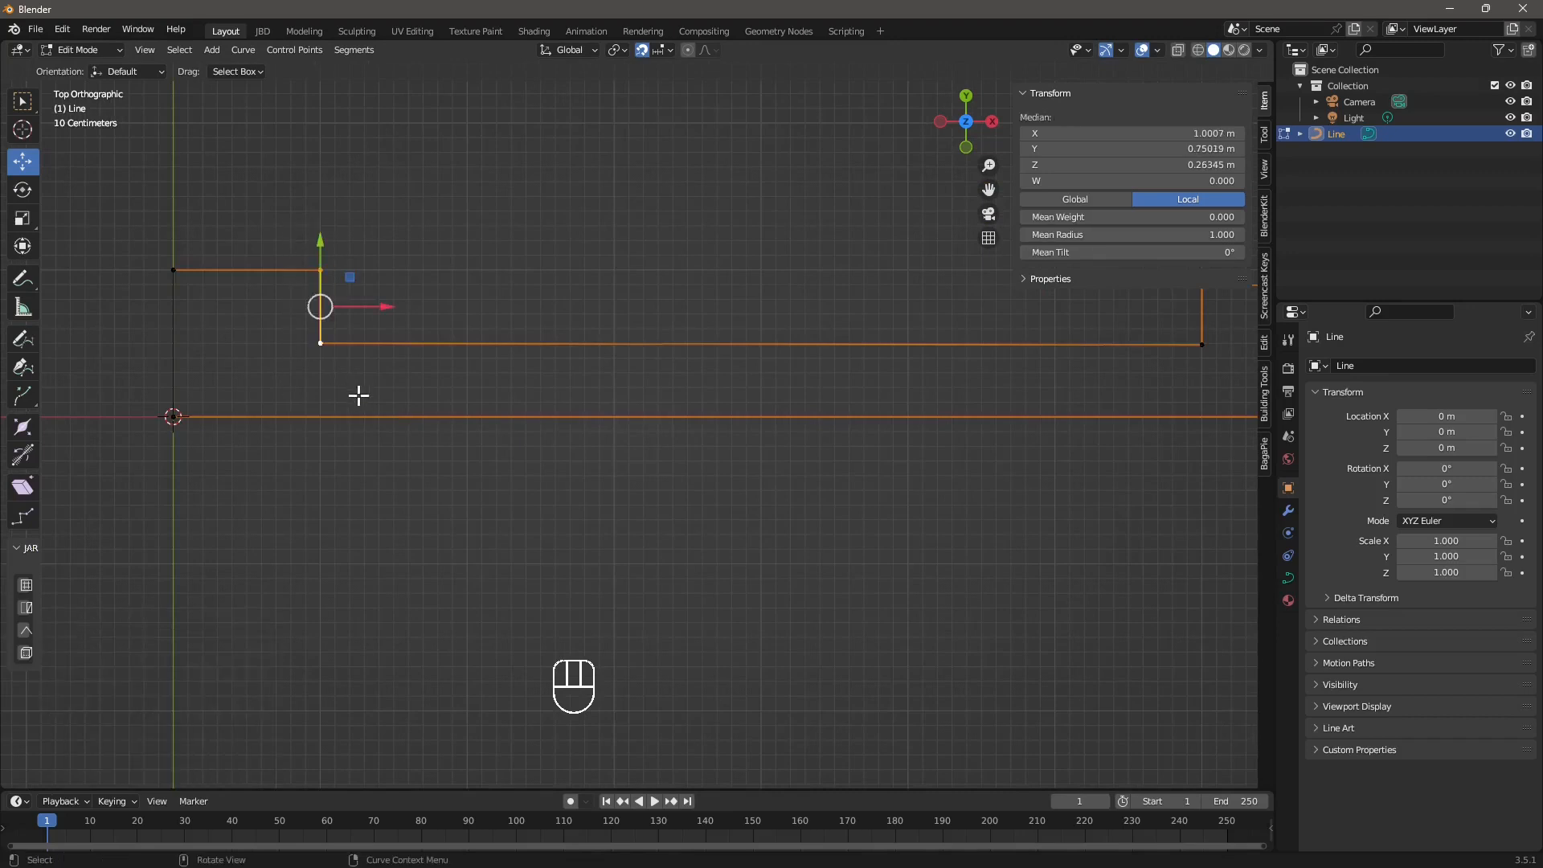
{"action": "left_click_drag", "start_coordinate": [380, 311], "coordinate": [514, 307]}
- Shift the right raised section's inner edge to X 6 m and raise its two top points to Y 1 m
{"action": "middle_click_drag", "start_coordinate": [943, 439], "coordinate": [537, 482], "text": "shift"}
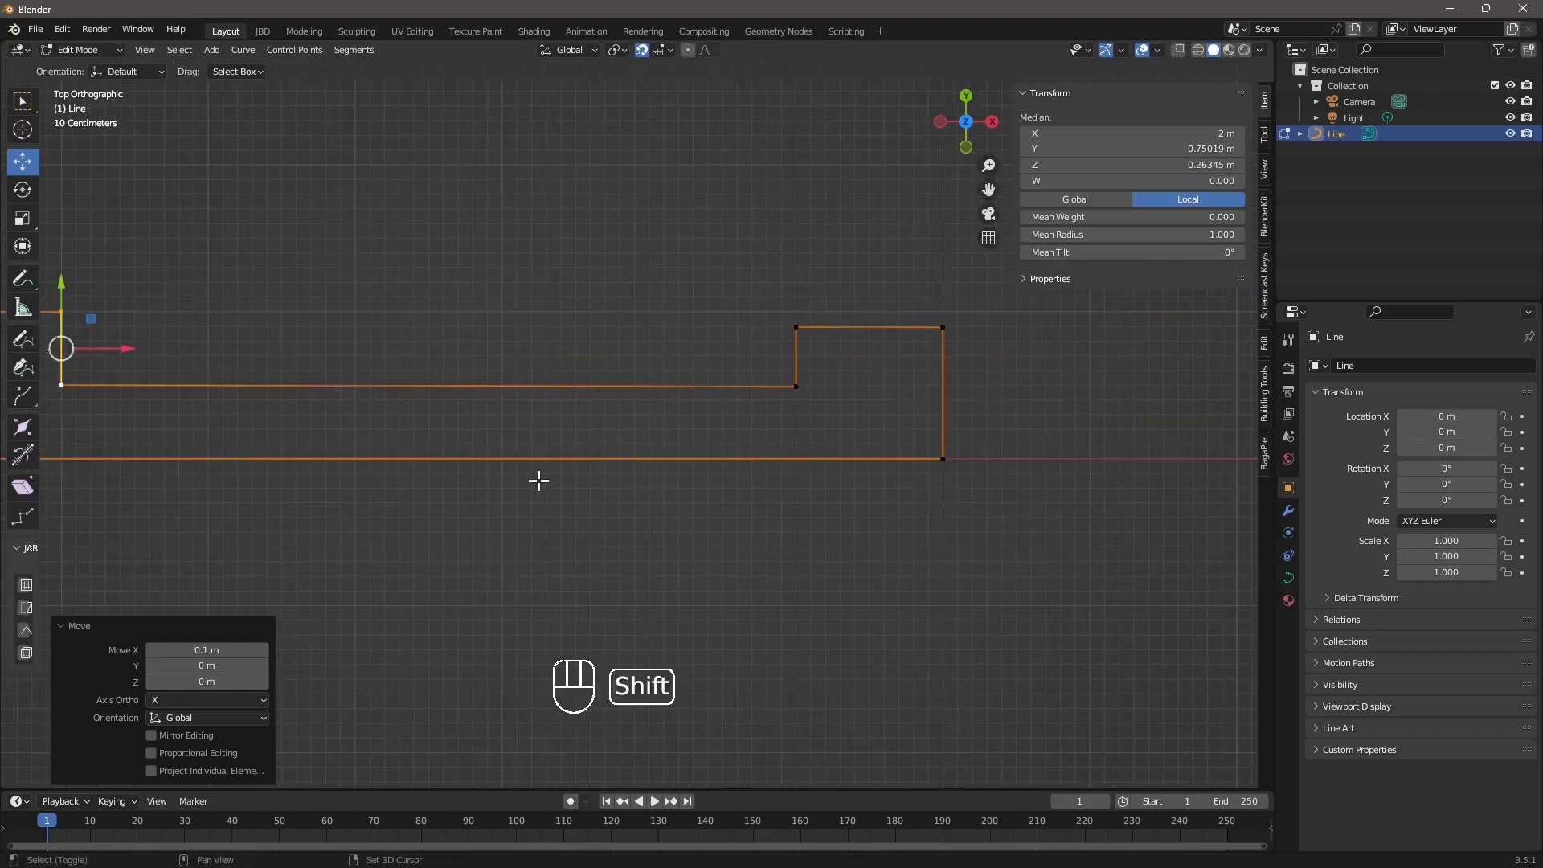
{"action": "left_click_drag", "start_coordinate": [759, 299], "coordinate": [696, 358]}
{"action": "left_click_drag", "start_coordinate": [604, 295], "coordinate": [967, 342]}
{"action": "left_click_drag", "start_coordinate": [796, 282], "coordinate": [795, 266]}
{"action": "scroll", "coordinate": [525, 397], "scroll_direction": "down", "scroll_amount": 1}
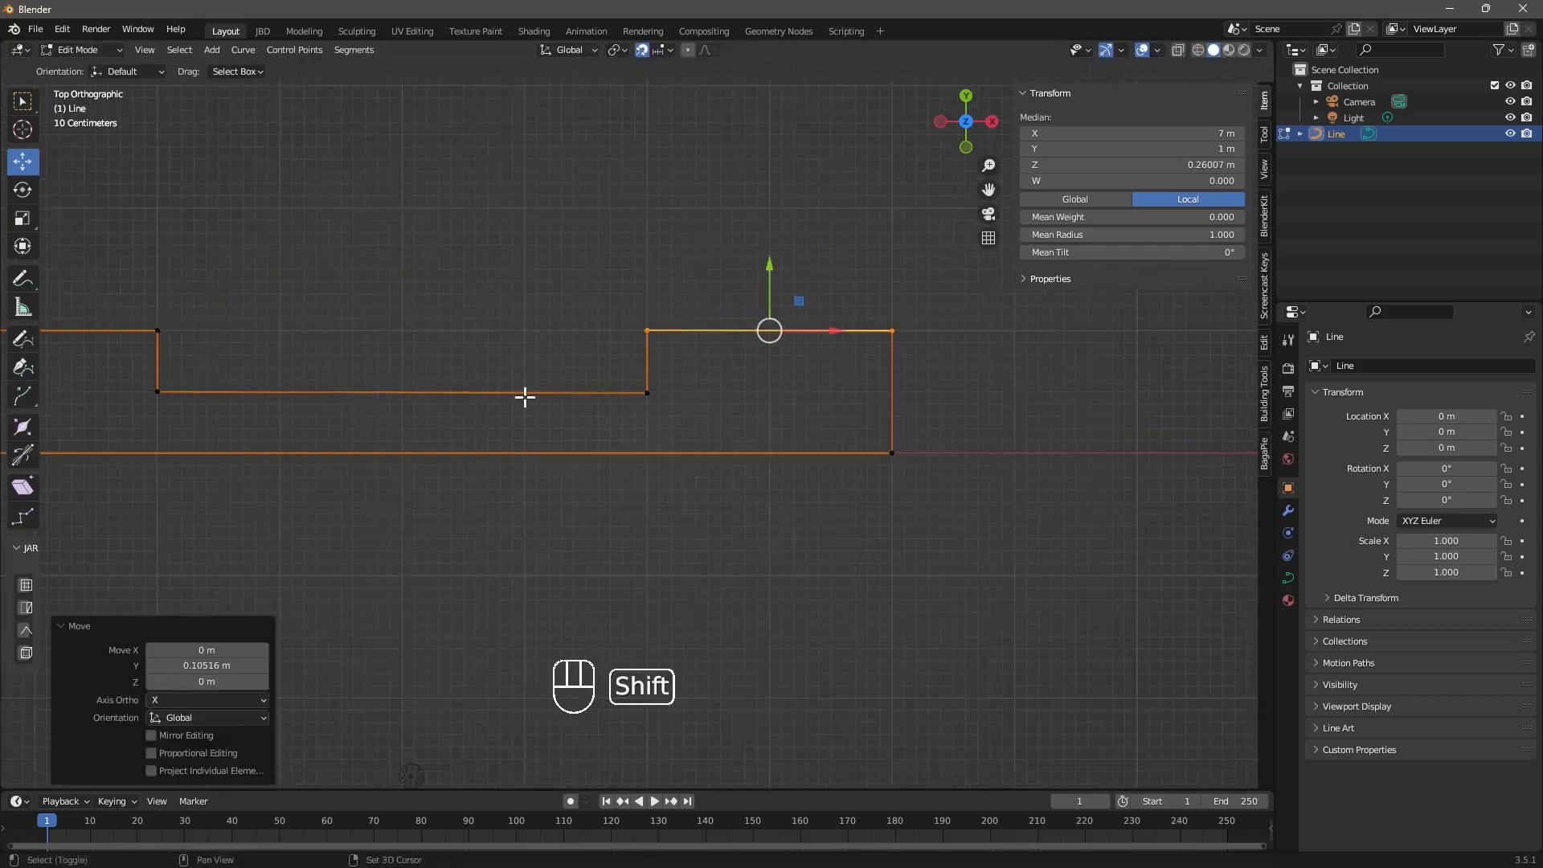
- Examine the right raised section's corners up close and check their alignment with the grid
{"action": "middle_click_drag", "start_coordinate": [525, 397], "coordinate": [610, 394], "text": "shift"}
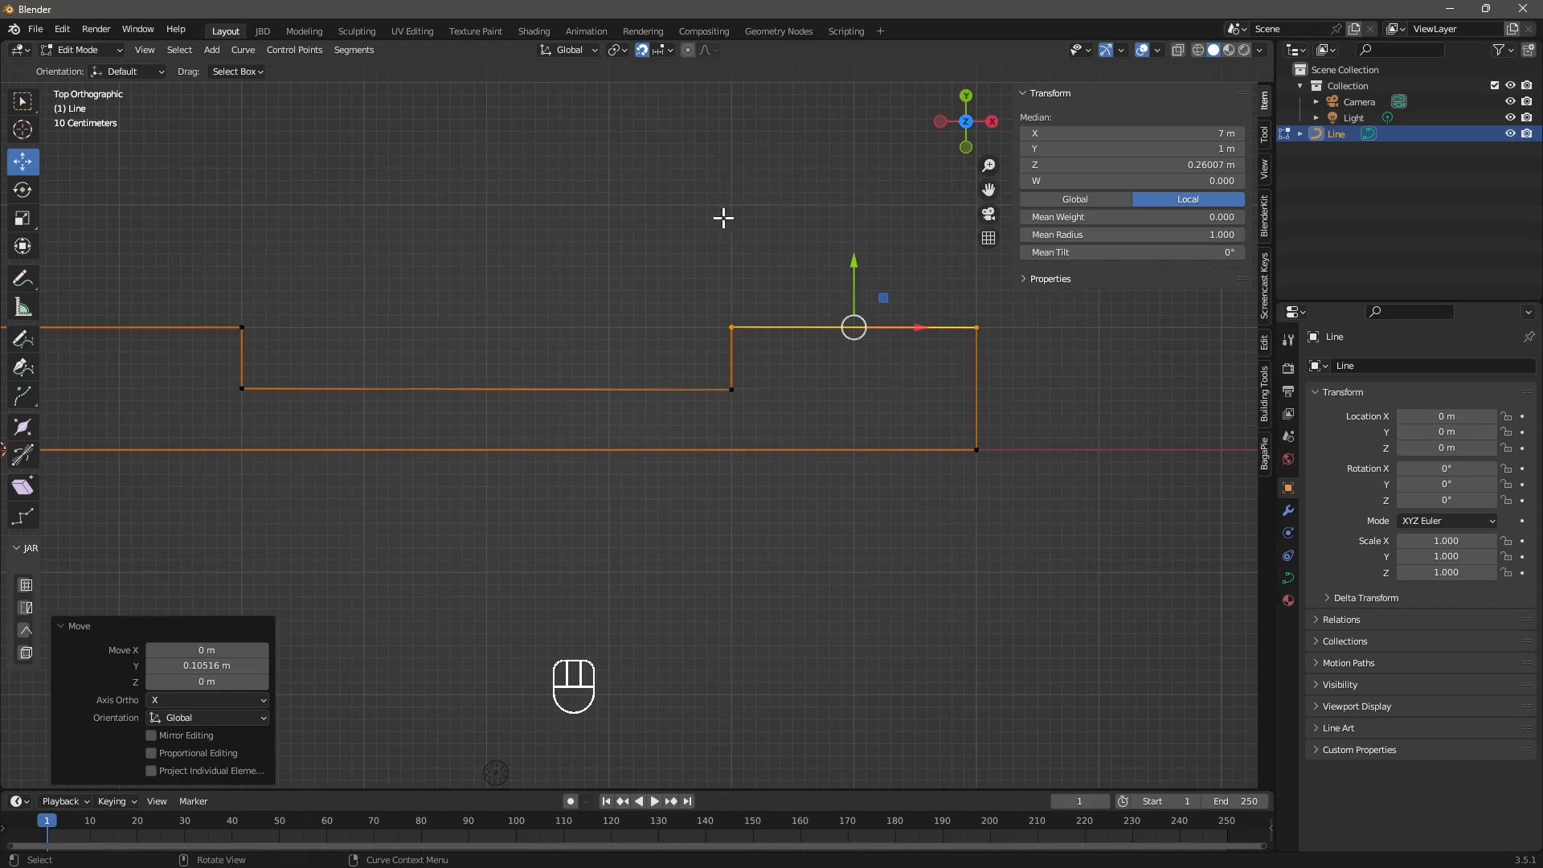
{"action": "scroll", "coordinate": [762, 216], "scroll_direction": "up", "scroll_amount": 2}
{"action": "middle_click_drag", "start_coordinate": [874, 289], "coordinate": [733, 338], "text": "shift"}
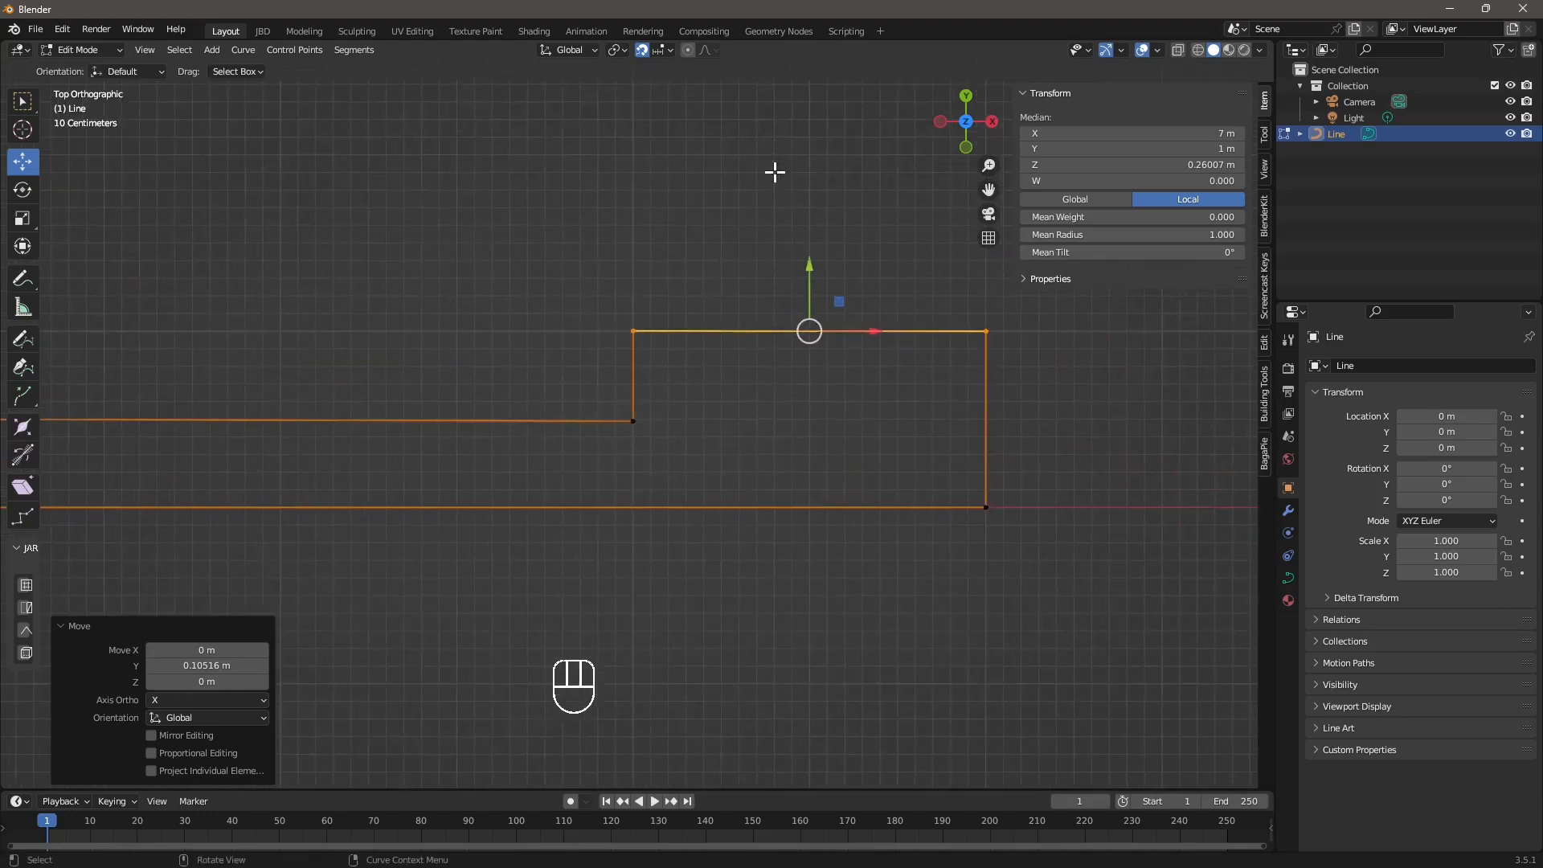
{"action": "scroll", "coordinate": [765, 306], "scroll_direction": "up", "scroll_amount": 10}
{"action": "middle_click_drag", "start_coordinate": [747, 252], "coordinate": [642, 558], "text": "shift"}
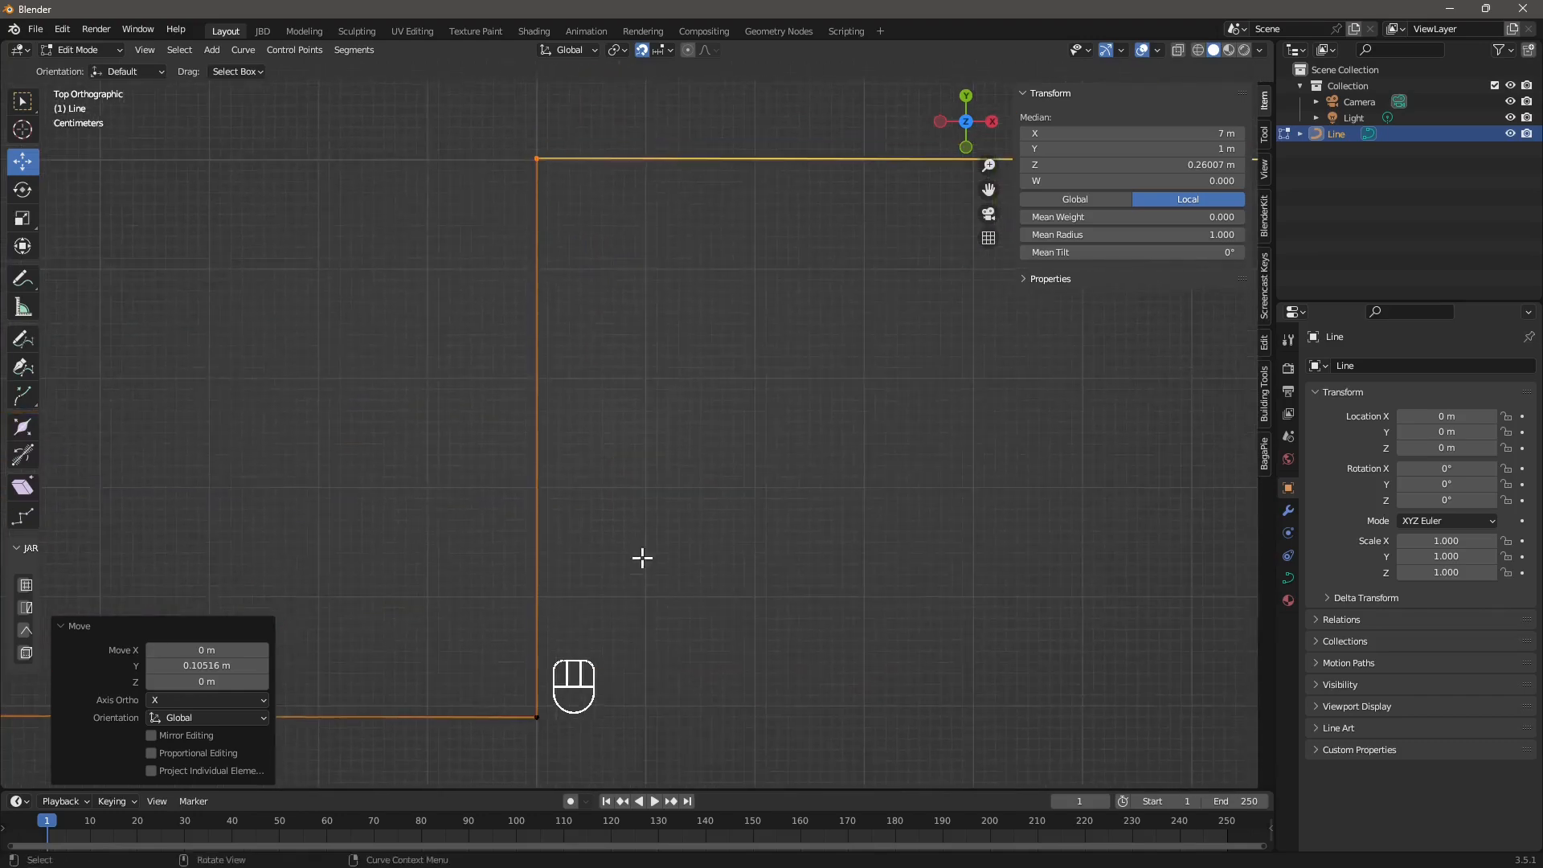
{"action": "scroll", "coordinate": [642, 558], "scroll_direction": "up", "scroll_amount": 1}
{"action": "middle_click_drag", "start_coordinate": [639, 209], "coordinate": [610, 377], "text": "shift"}
{"action": "scroll", "coordinate": [567, 265], "scroll_direction": "up", "scroll_amount": 2}
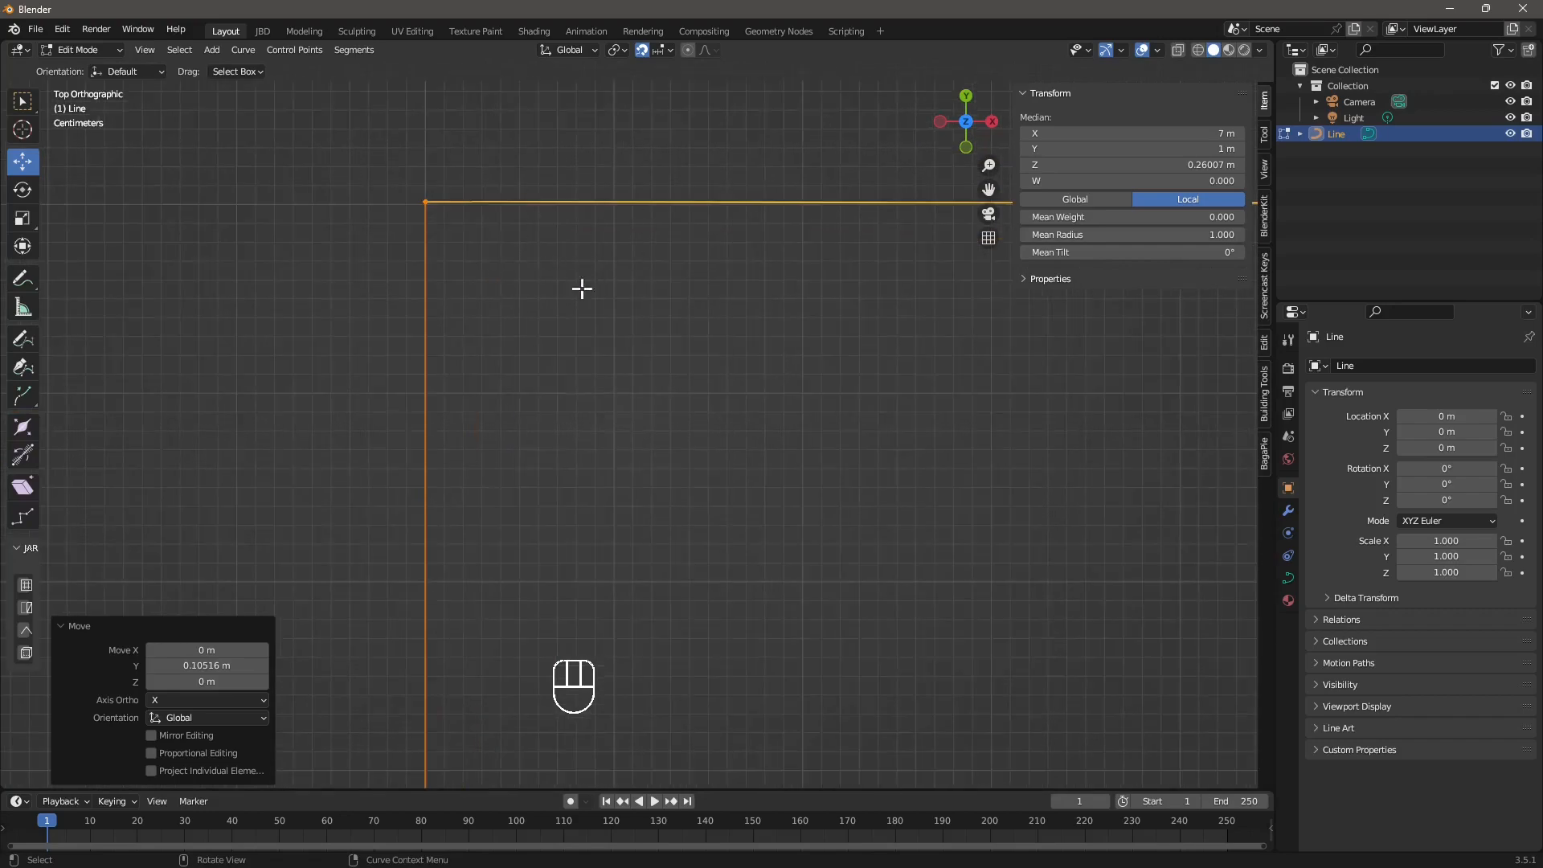
{"action": "scroll", "coordinate": [689, 389], "scroll_direction": "down", "scroll_amount": 18}
{"action": "scroll", "coordinate": [898, 365], "scroll_direction": "up", "scroll_amount": 4}
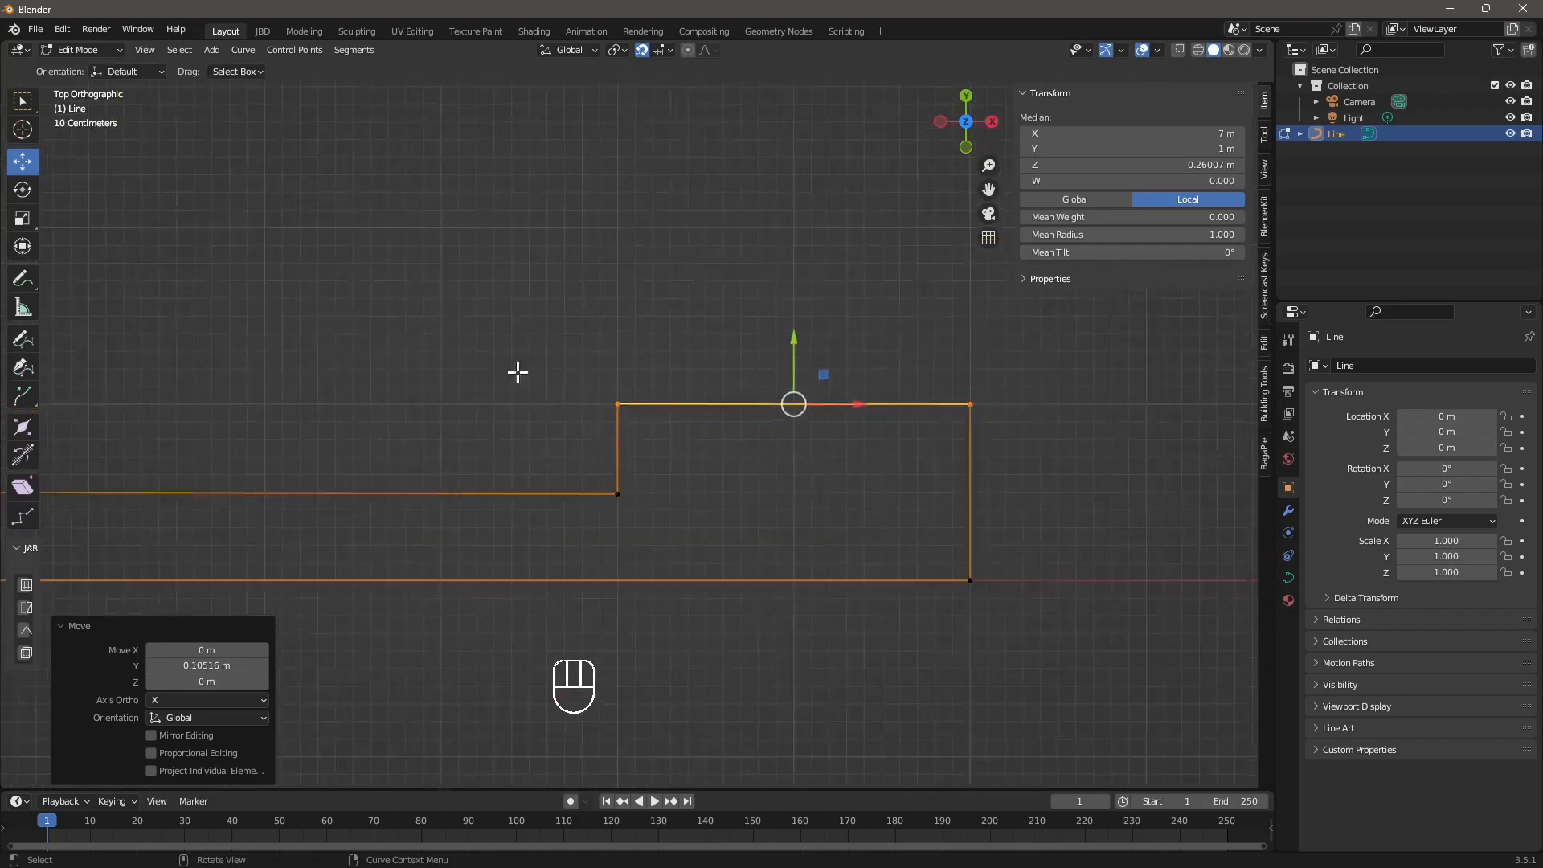
{"action": "scroll", "coordinate": [682, 403], "scroll_direction": "up", "scroll_amount": 15}
{"action": "scroll", "coordinate": [907, 405], "scroll_direction": "down", "scroll_amount": 9}
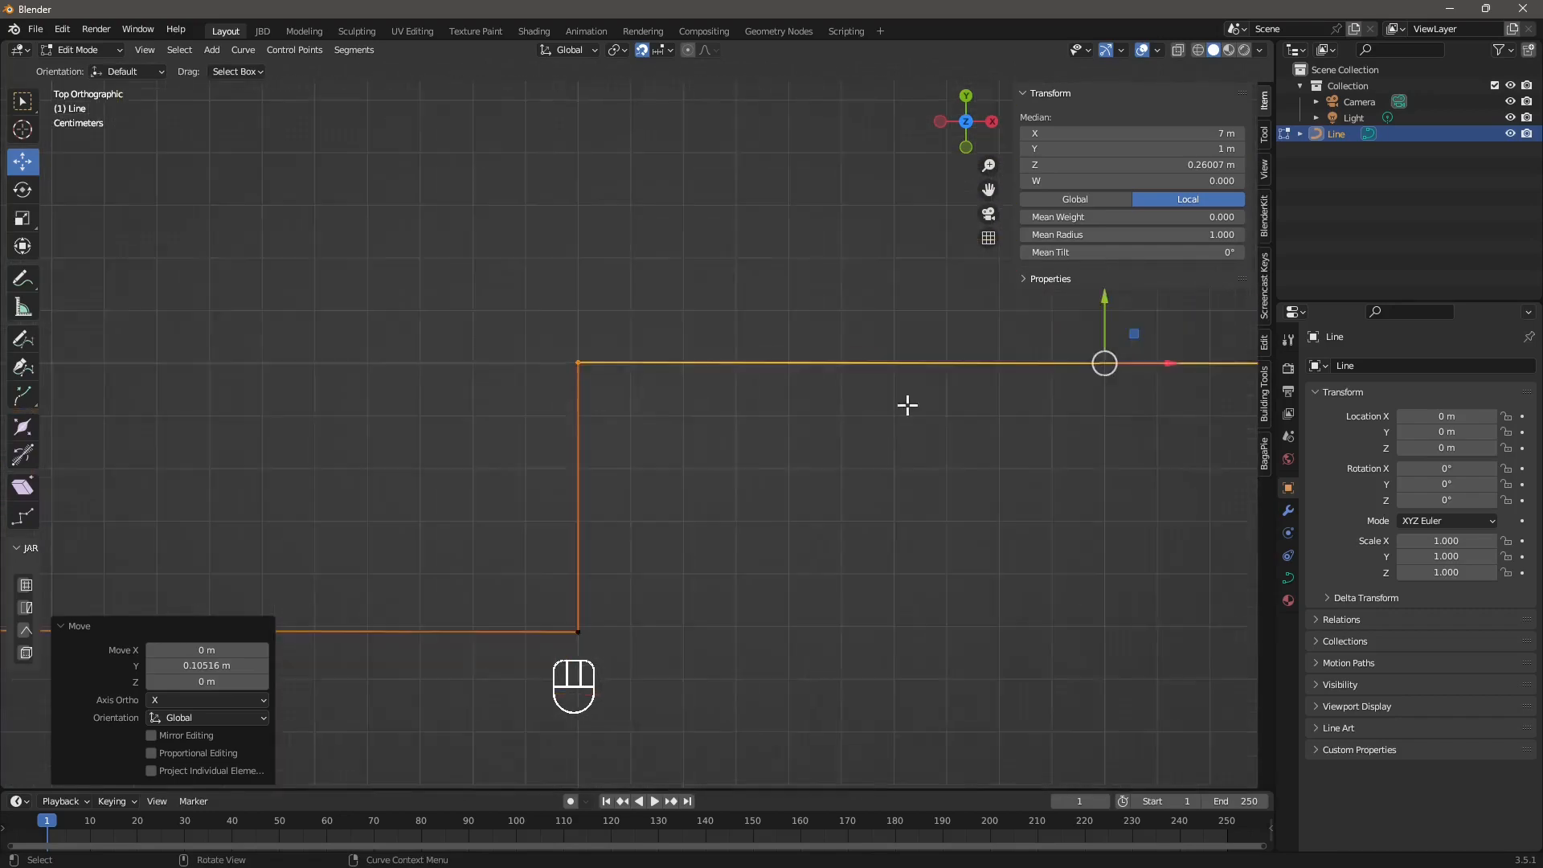
{"action": "scroll", "coordinate": [907, 405], "scroll_direction": "down", "scroll_amount": 10}
{"action": "middle_click_drag", "start_coordinate": [530, 438], "coordinate": [747, 411], "text": "shift"}
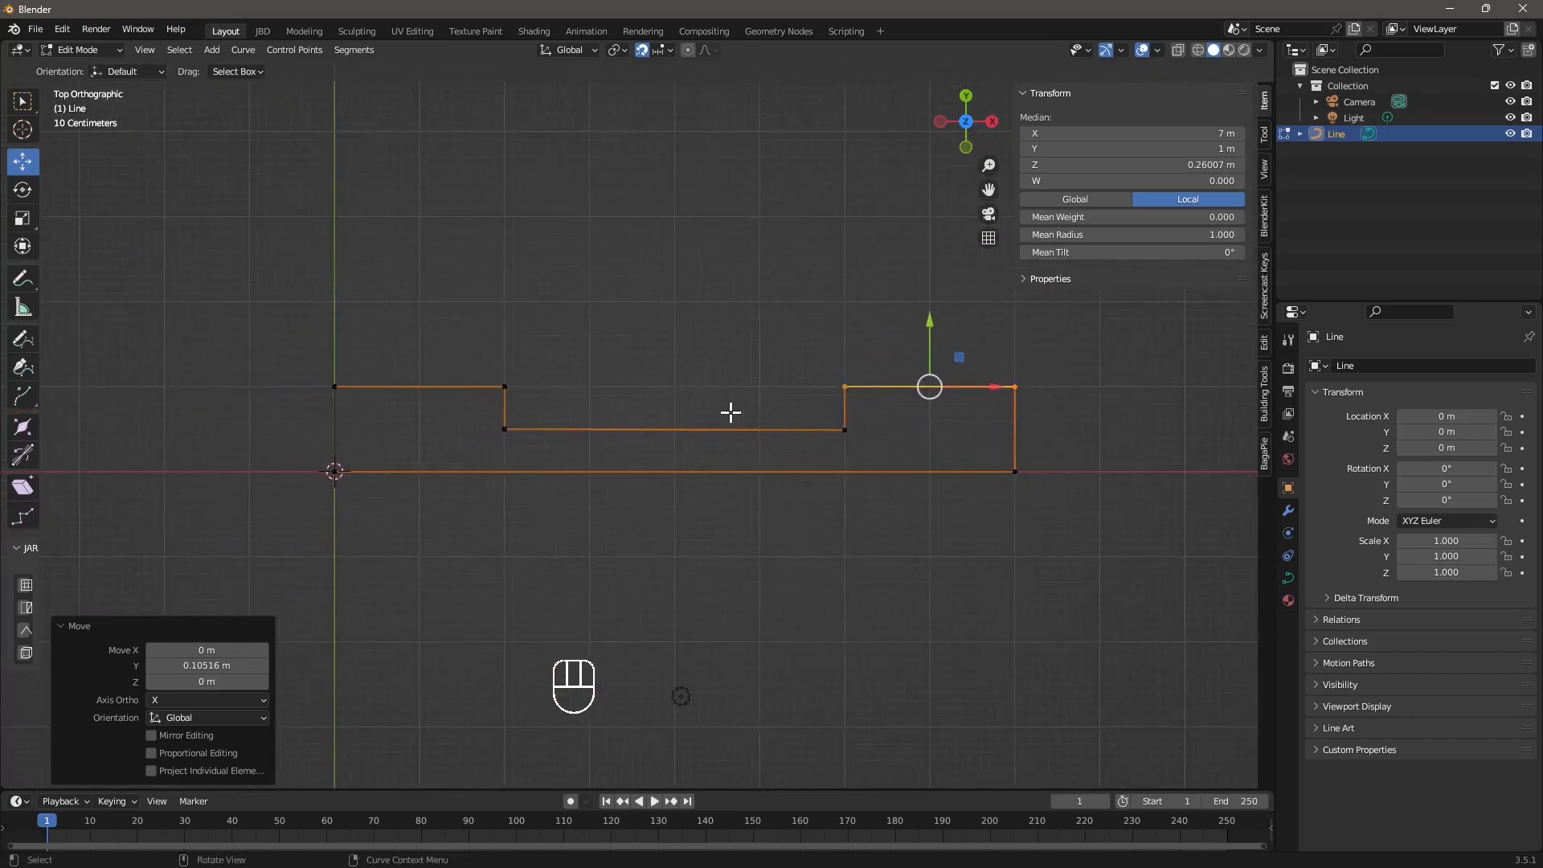
- Select all points of the right raised section and move them 2 m along X
{"action": "scroll", "coordinate": [666, 451], "scroll_direction": "down", "scroll_amount": 1}
{"action": "middle_click_drag", "start_coordinate": [839, 470], "coordinate": [559, 439], "text": "shift"}
{"action": "left_click_drag", "start_coordinate": [498, 268], "coordinate": [790, 554]}
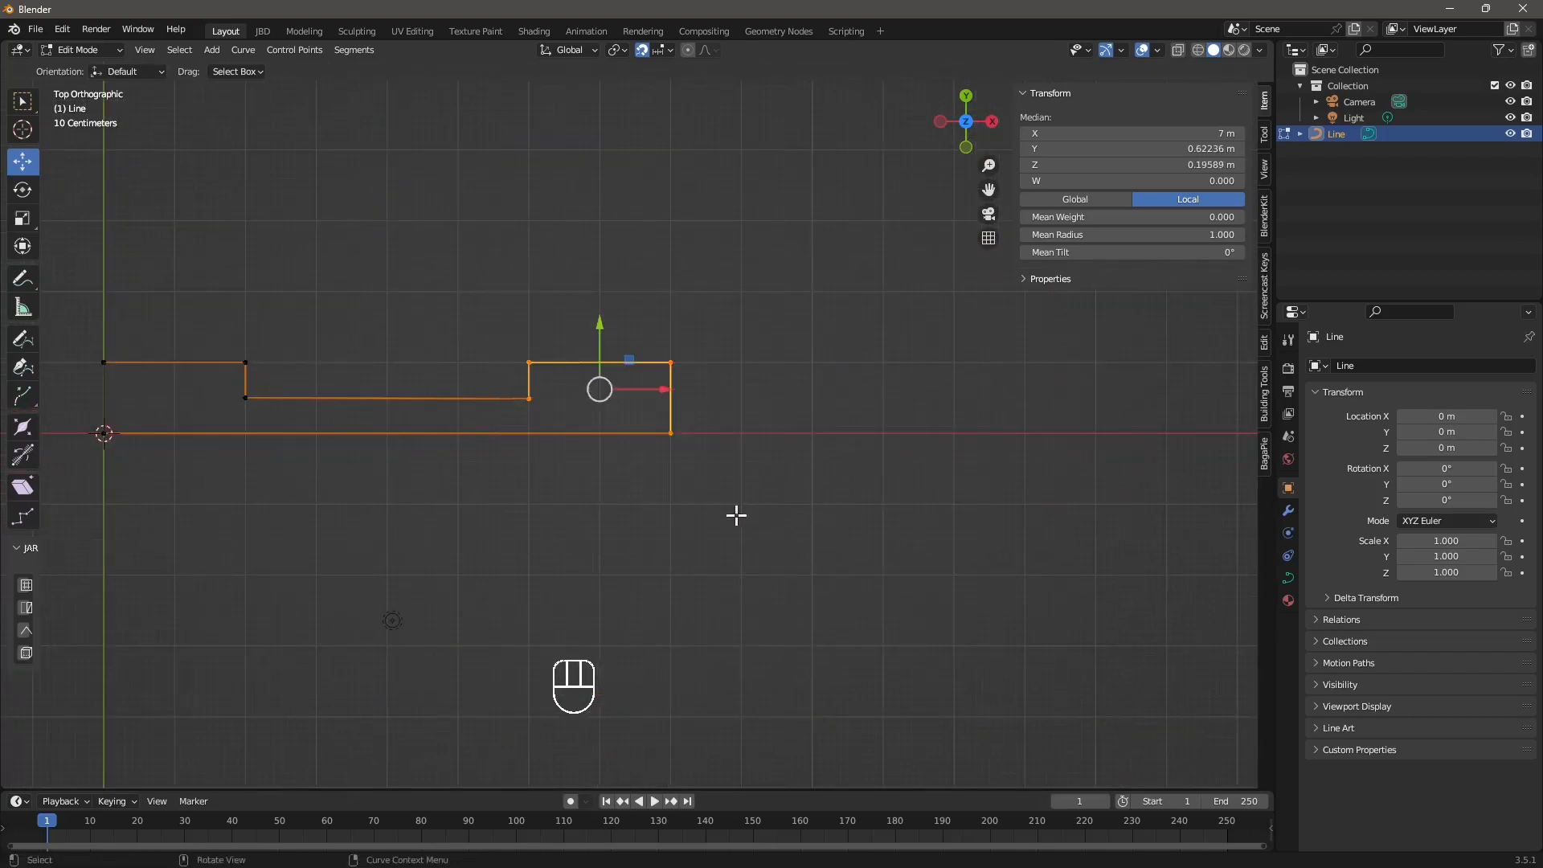
{"action": "left_click_drag", "start_coordinate": [646, 394], "coordinate": [795, 395]}
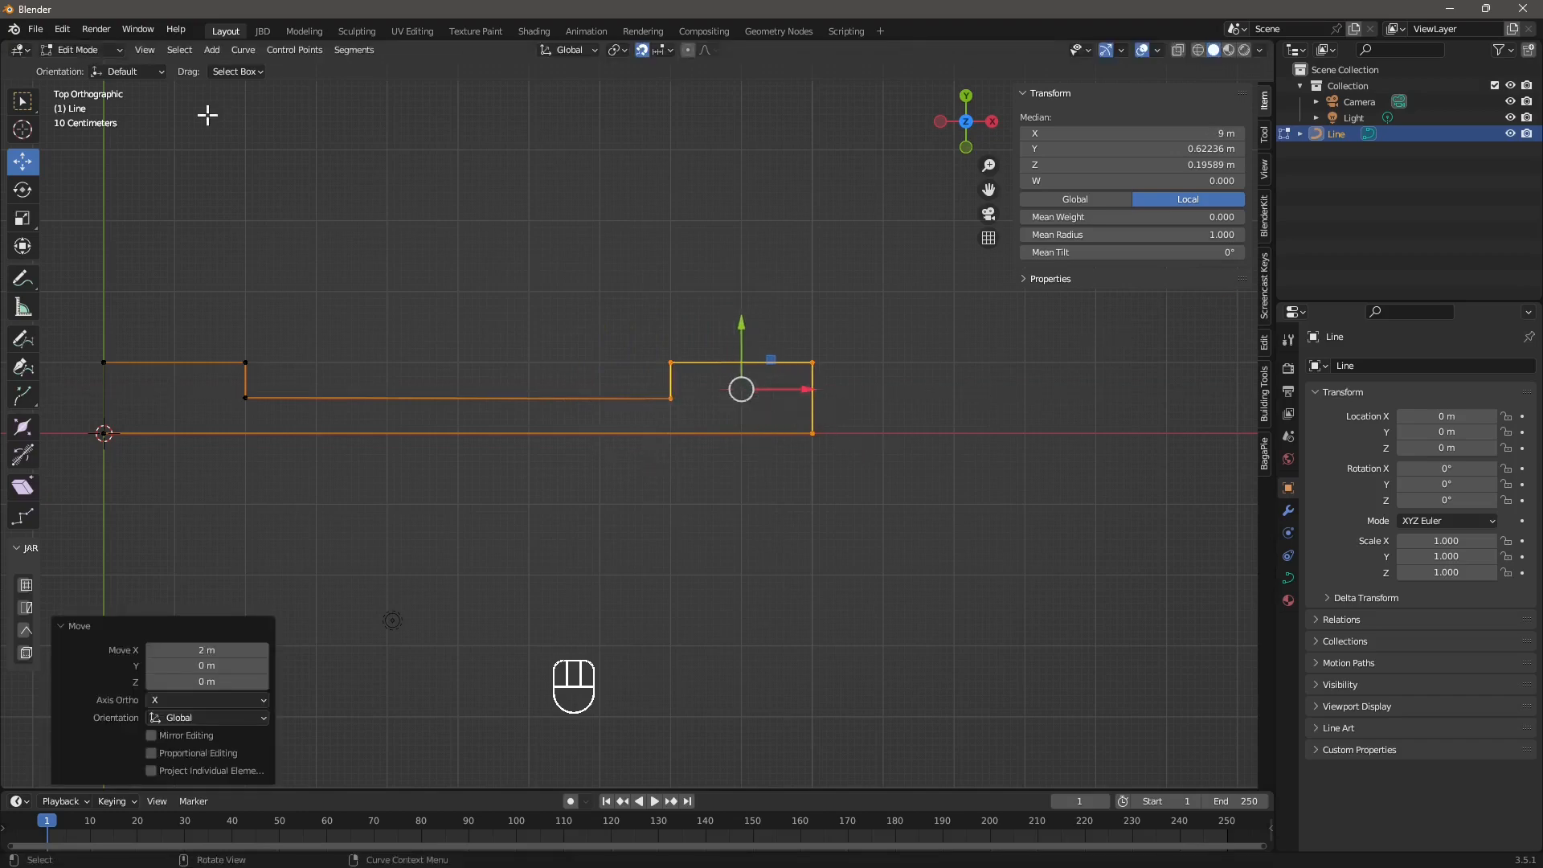
- Check the profile's lower-right corner point, return to Object Mode and select the road profile
{"action": "left_click", "coordinate": [811, 435]}
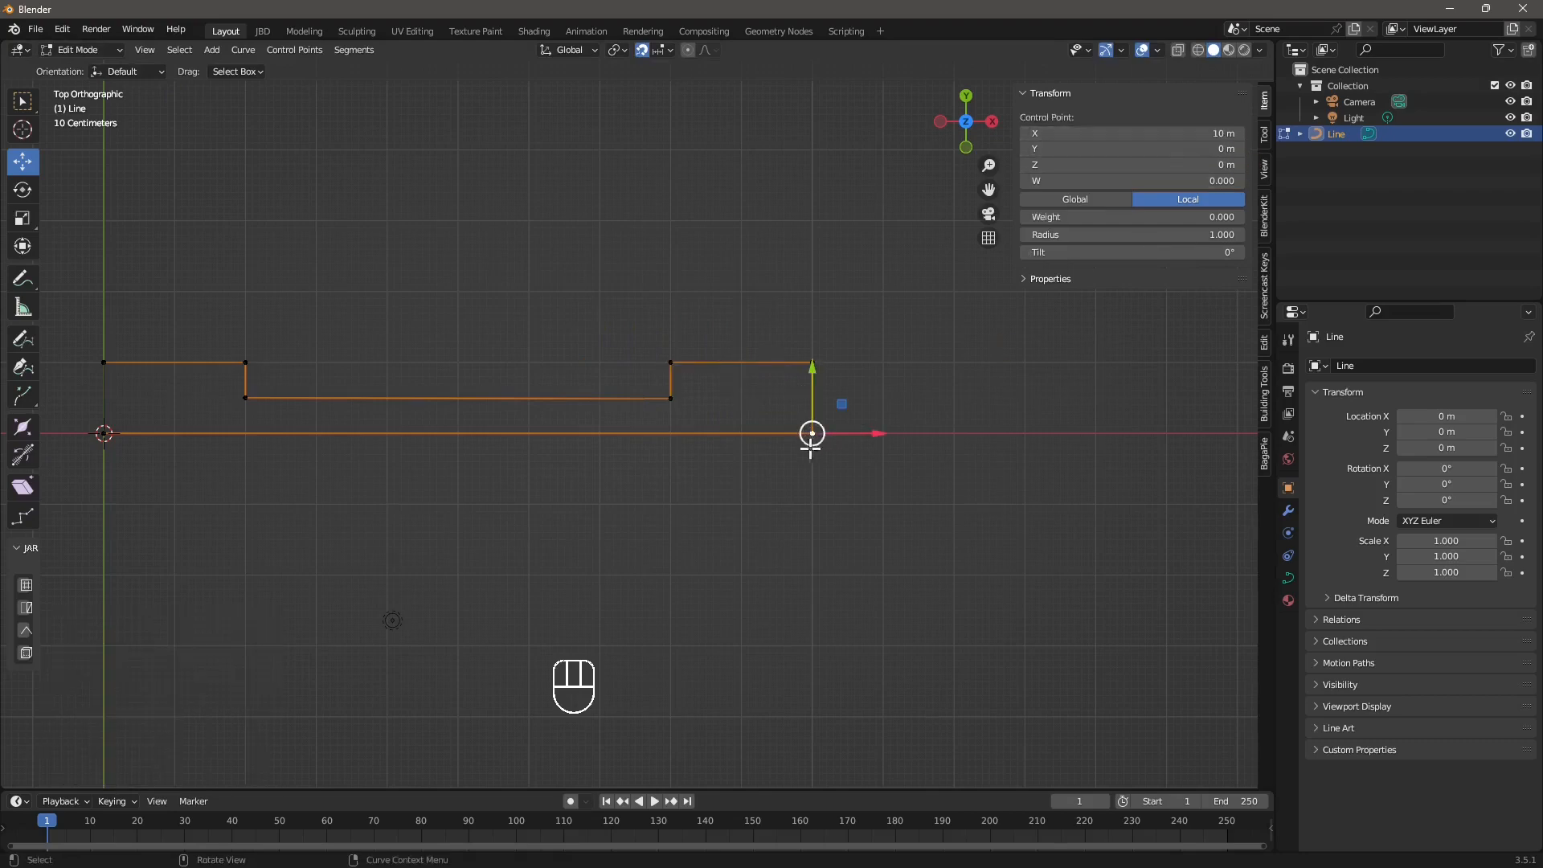
{"action": "scroll", "coordinate": [611, 455], "scroll_direction": "down", "scroll_amount": 3}
{"action": "middle_click_drag", "start_coordinate": [556, 462], "coordinate": [633, 454], "text": "shift"}
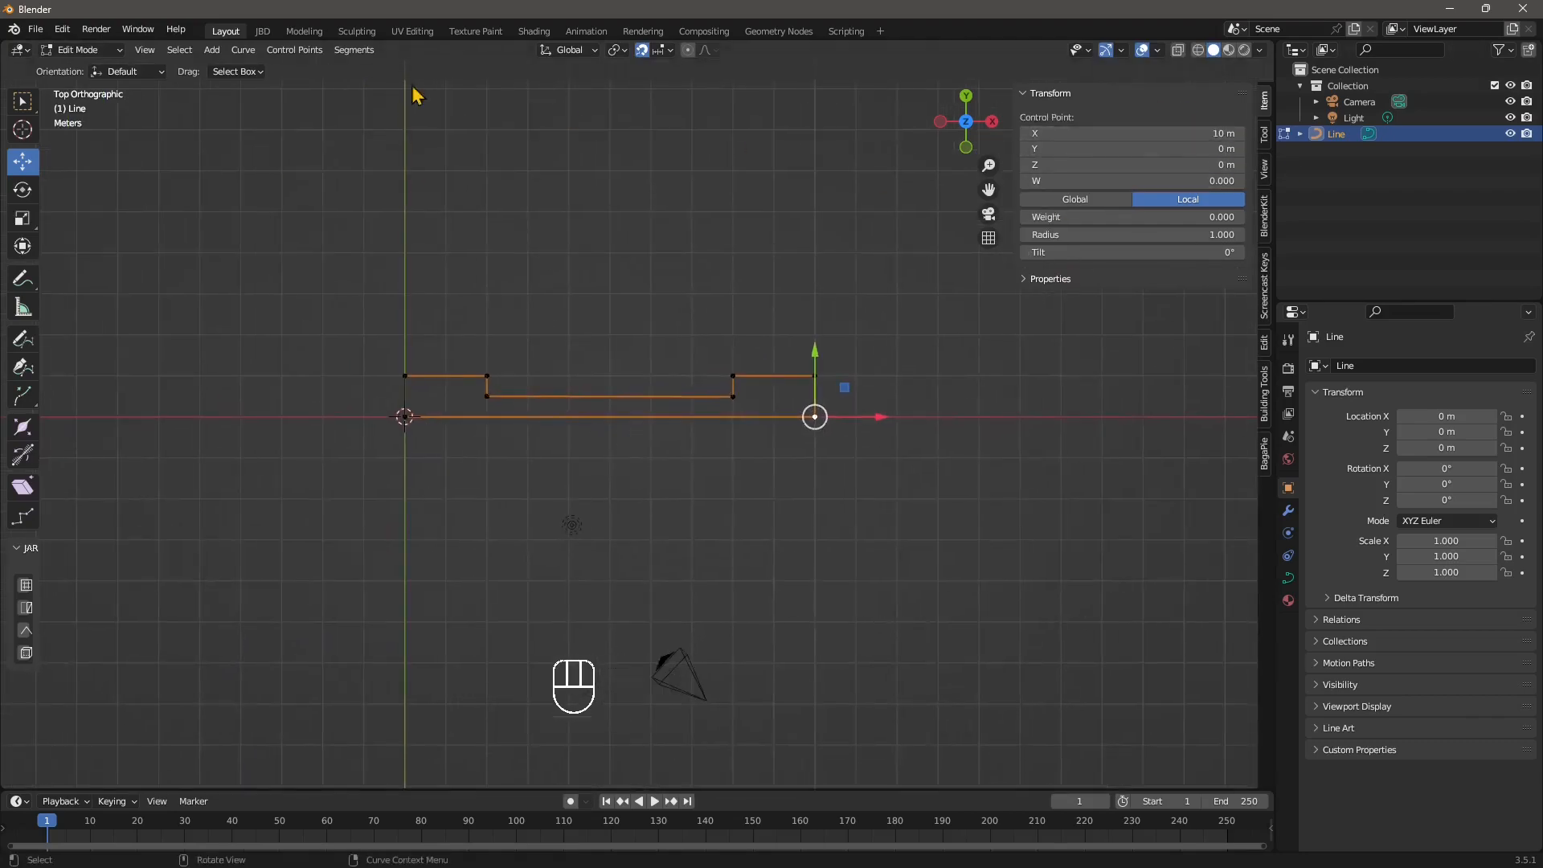
{"action": "left_click", "coordinate": [91, 54]}
{"action": "left_click", "coordinate": [81, 69]}
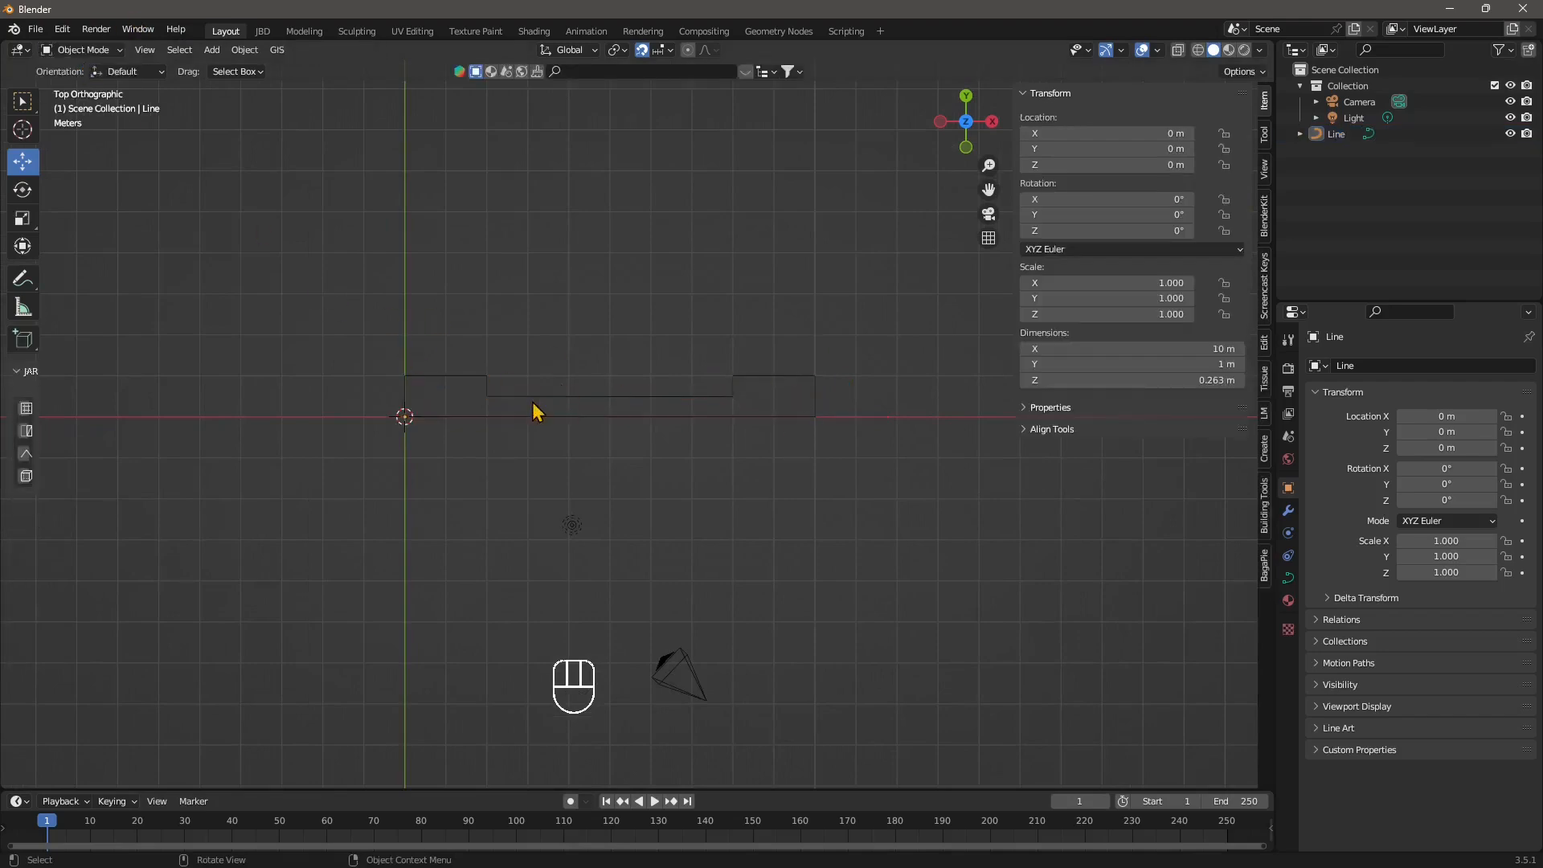
{"action": "left_click", "coordinate": [505, 402]}
{"action": "scroll", "coordinate": [659, 389], "scroll_direction": "down", "scroll_amount": 6}
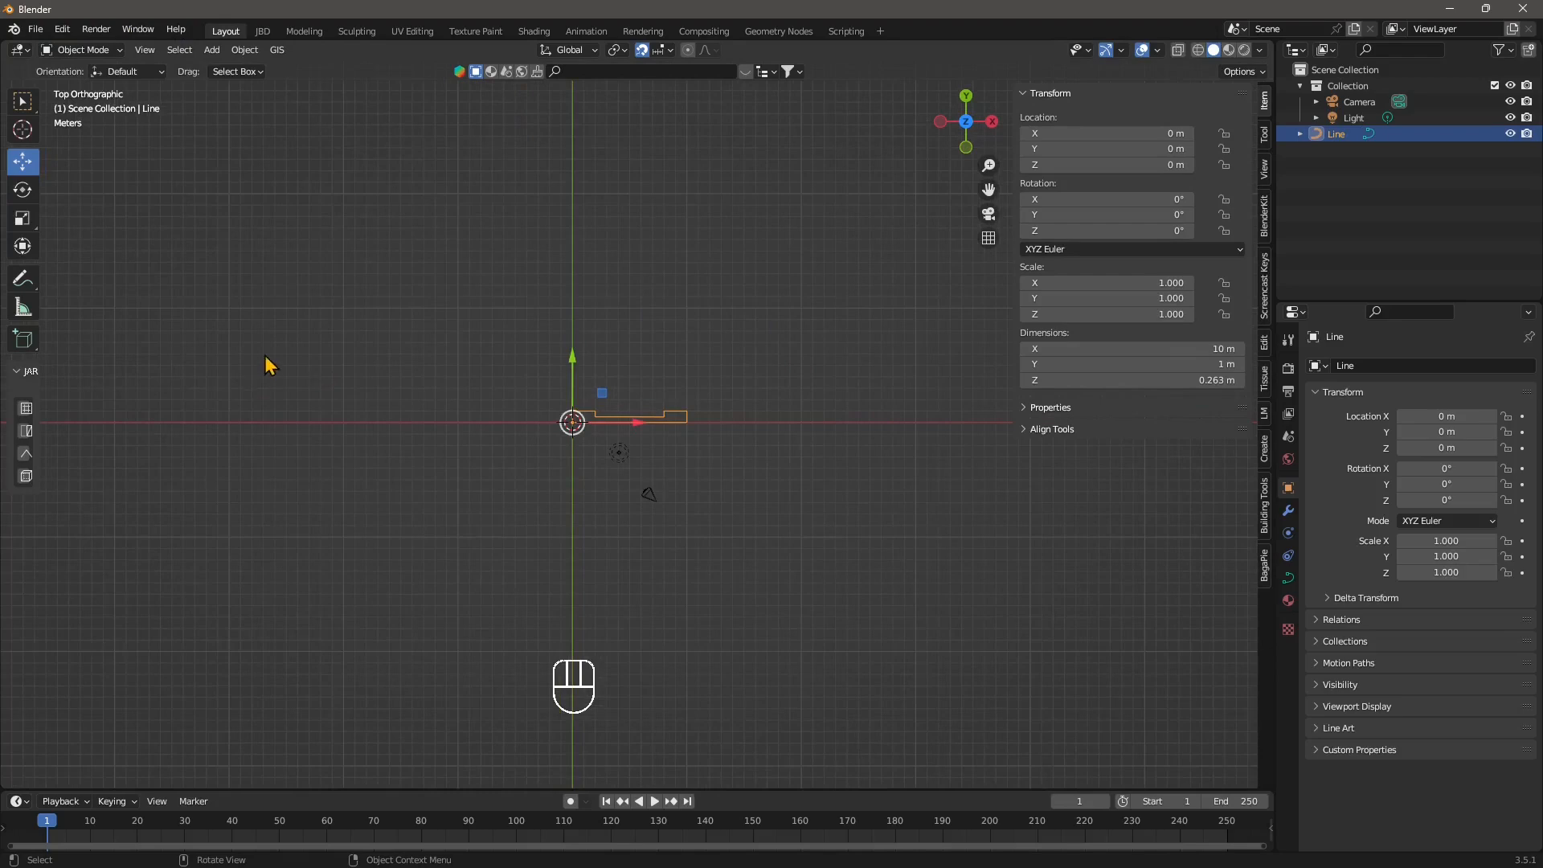
- Add a NURBS path curve and move it 7 m along Y, above the road profile
{"action": "left_click", "coordinate": [211, 50]}
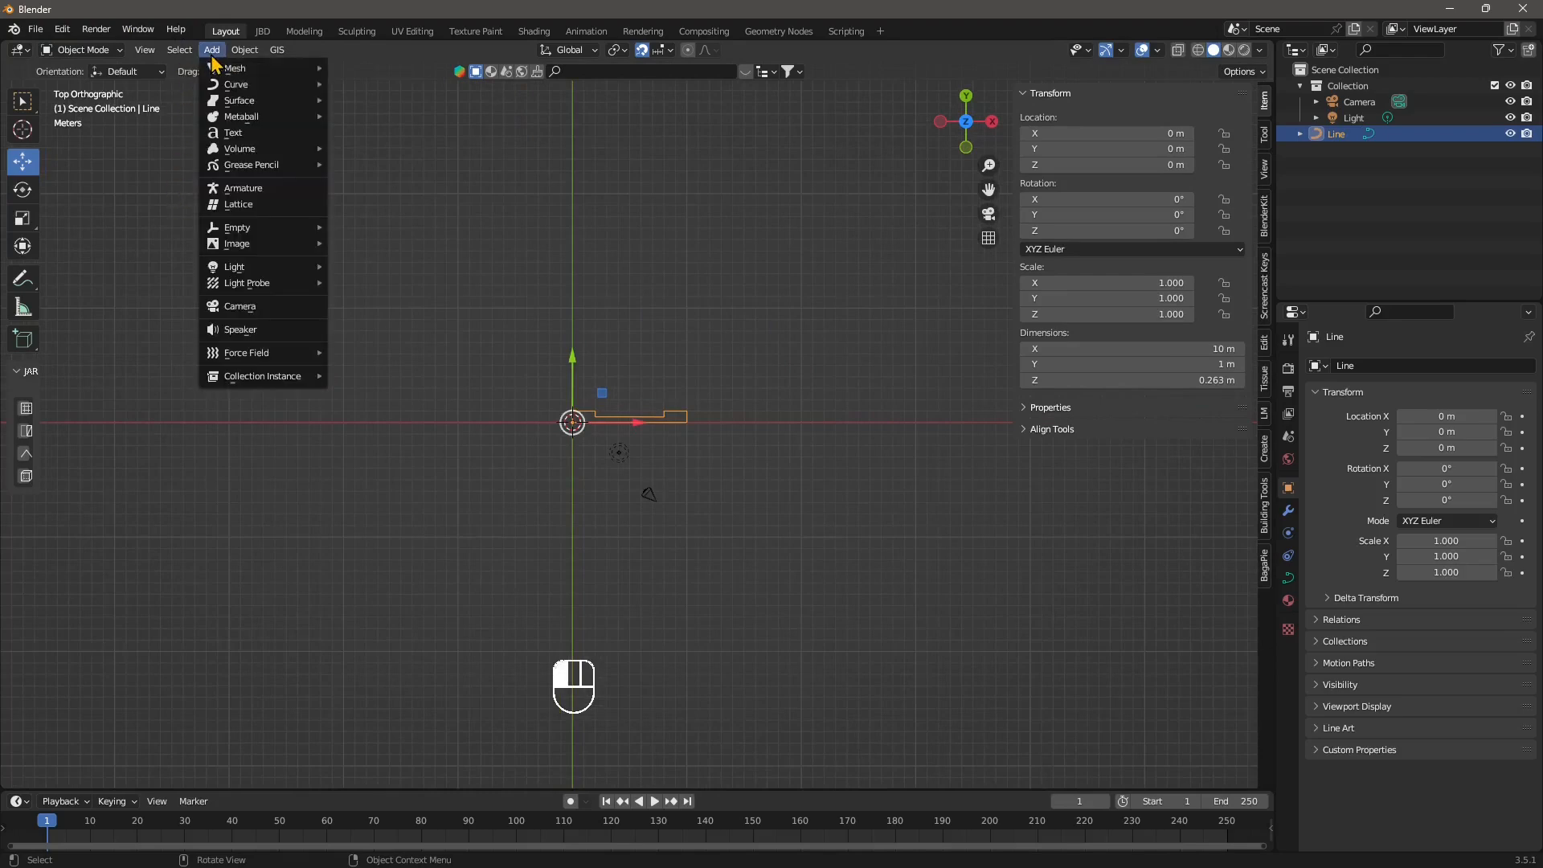
{"action": "mouse_move", "coordinate": [239, 87]}
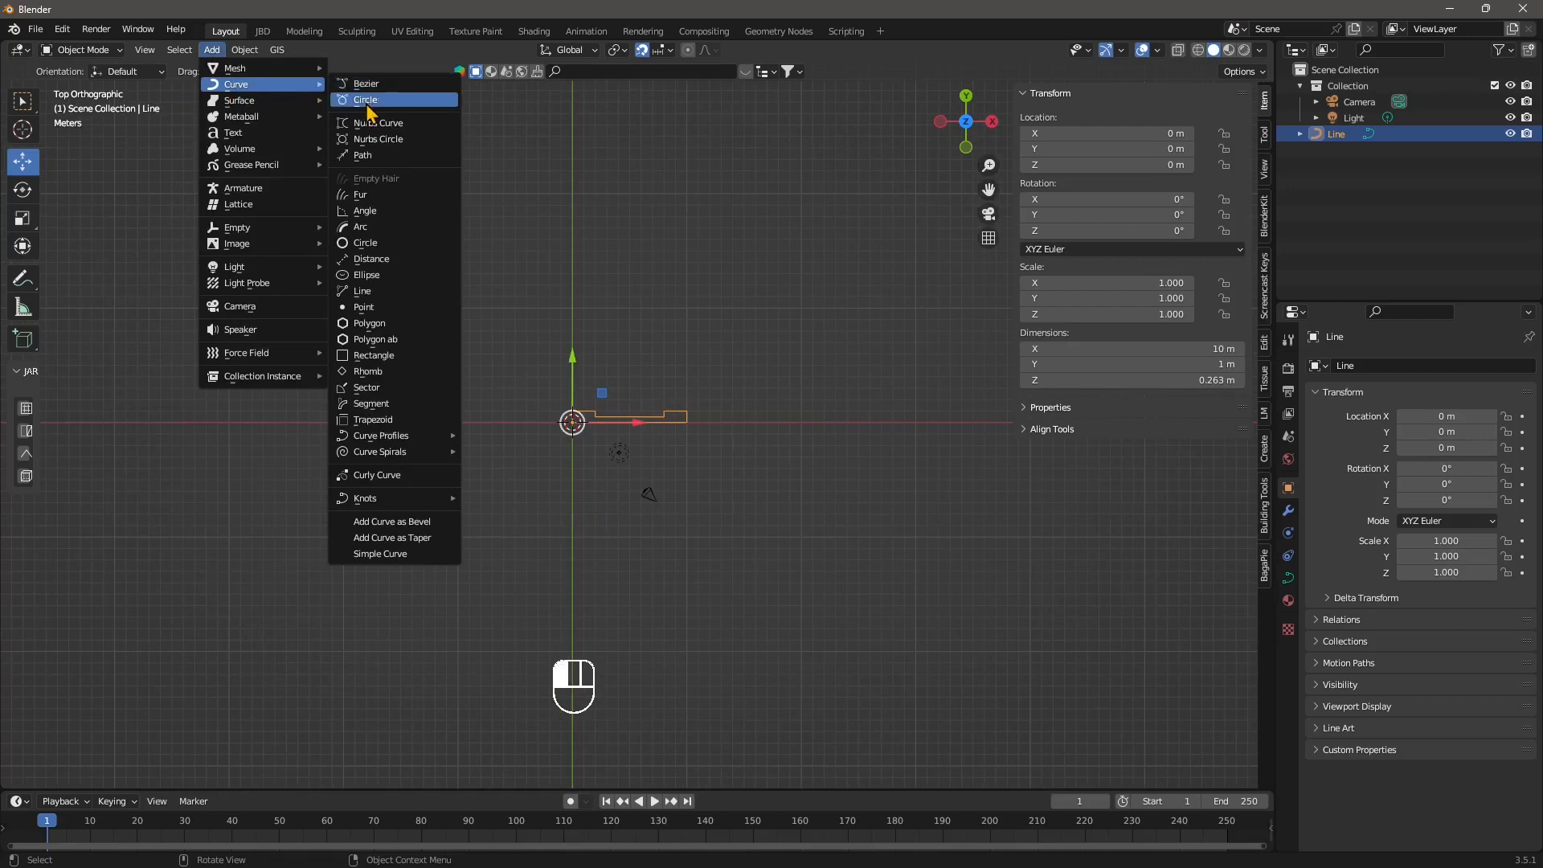
{"action": "left_click", "coordinate": [363, 155]}
{"action": "scroll", "coordinate": [579, 418], "scroll_direction": "up", "scroll_amount": 5}
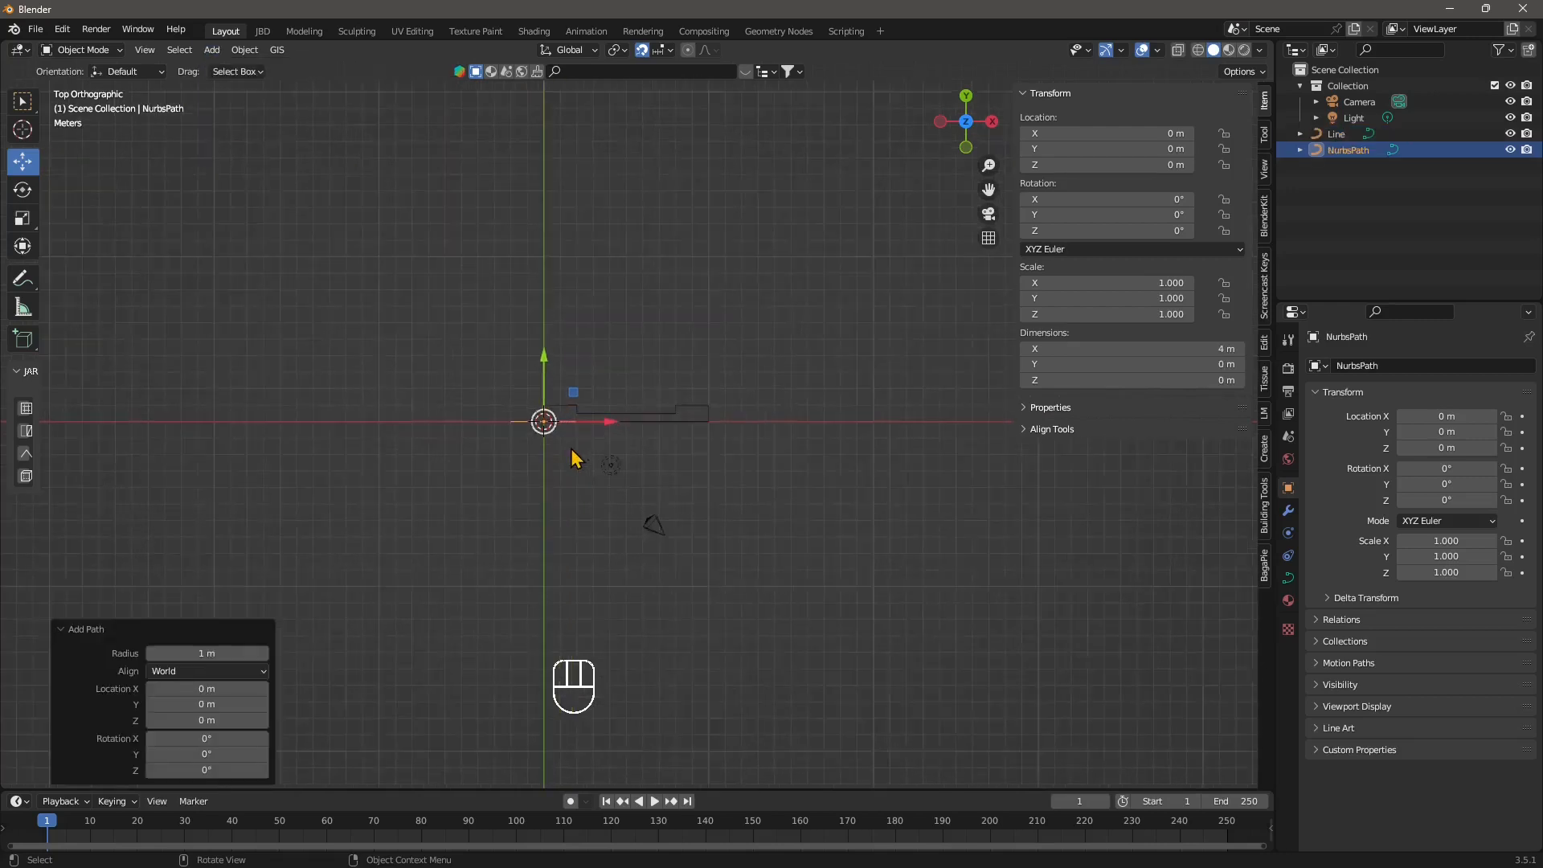
{"action": "left_click_drag", "start_coordinate": [480, 363], "coordinate": [501, 234]}
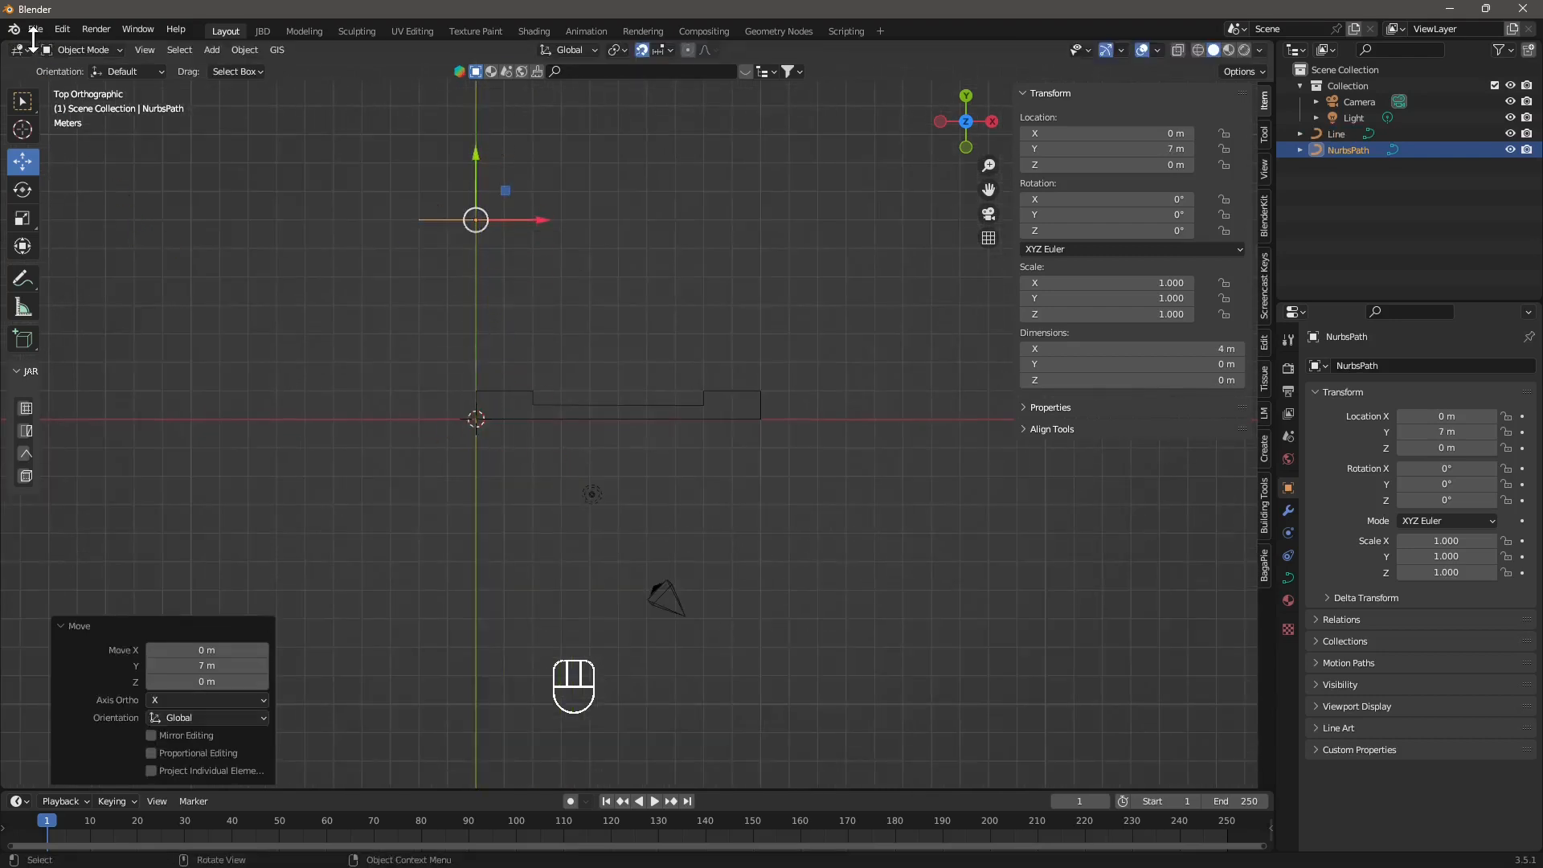
- Enter Edit Mode on the NURBS path and move its first control point to X -20 m, Y -7 m
{"action": "left_click", "coordinate": [81, 49]}
{"action": "left_click", "coordinate": [83, 85]}
{"action": "scroll", "coordinate": [445, 252], "scroll_direction": "up", "scroll_amount": 2}
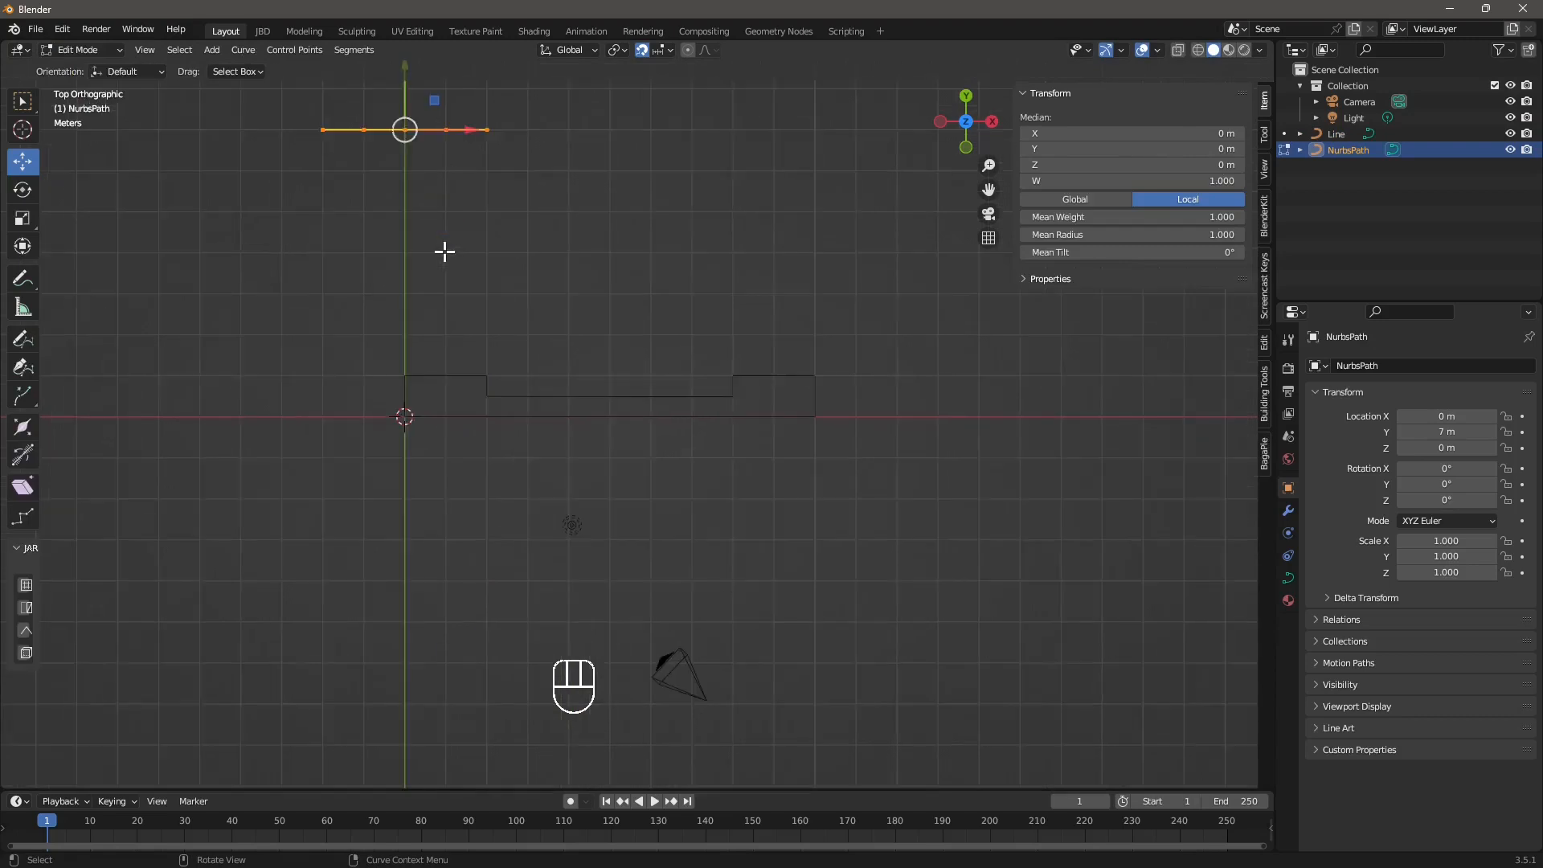
{"action": "middle_click_drag", "start_coordinate": [444, 251], "coordinate": [590, 338], "text": "shift"}
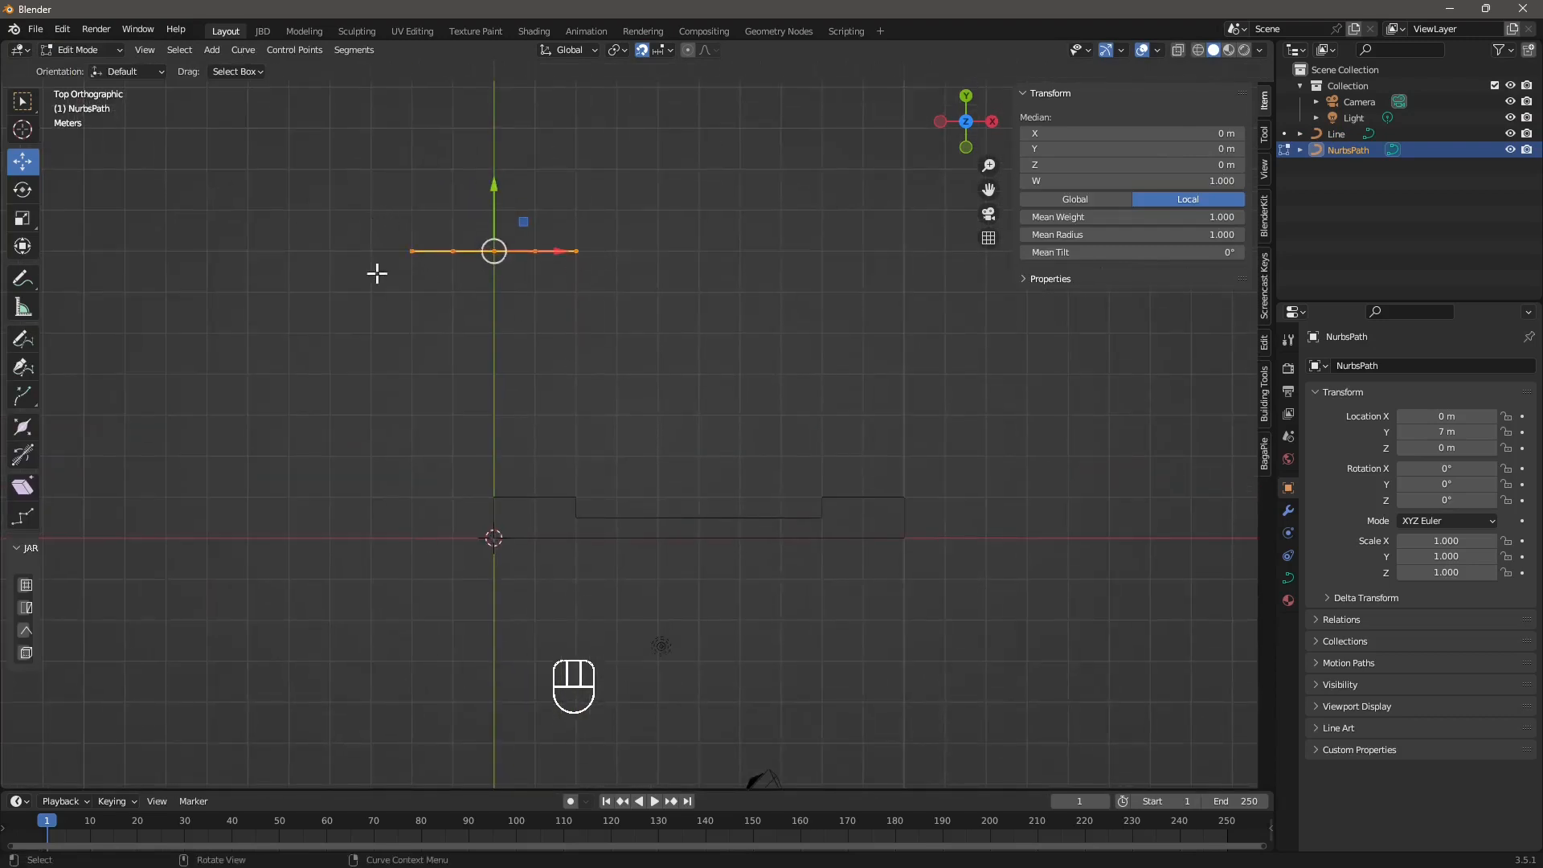
{"action": "left_click_drag", "start_coordinate": [391, 240], "coordinate": [413, 276]}
{"action": "left_click_drag", "start_coordinate": [410, 202], "coordinate": [389, 477]}
{"action": "scroll", "coordinate": [555, 490], "scroll_direction": "down", "scroll_amount": 3}
{"action": "left_click_drag", "start_coordinate": [544, 494], "coordinate": [297, 458]}
{"action": "middle_click_drag", "start_coordinate": [340, 381], "coordinate": [503, 389], "text": "shift"}
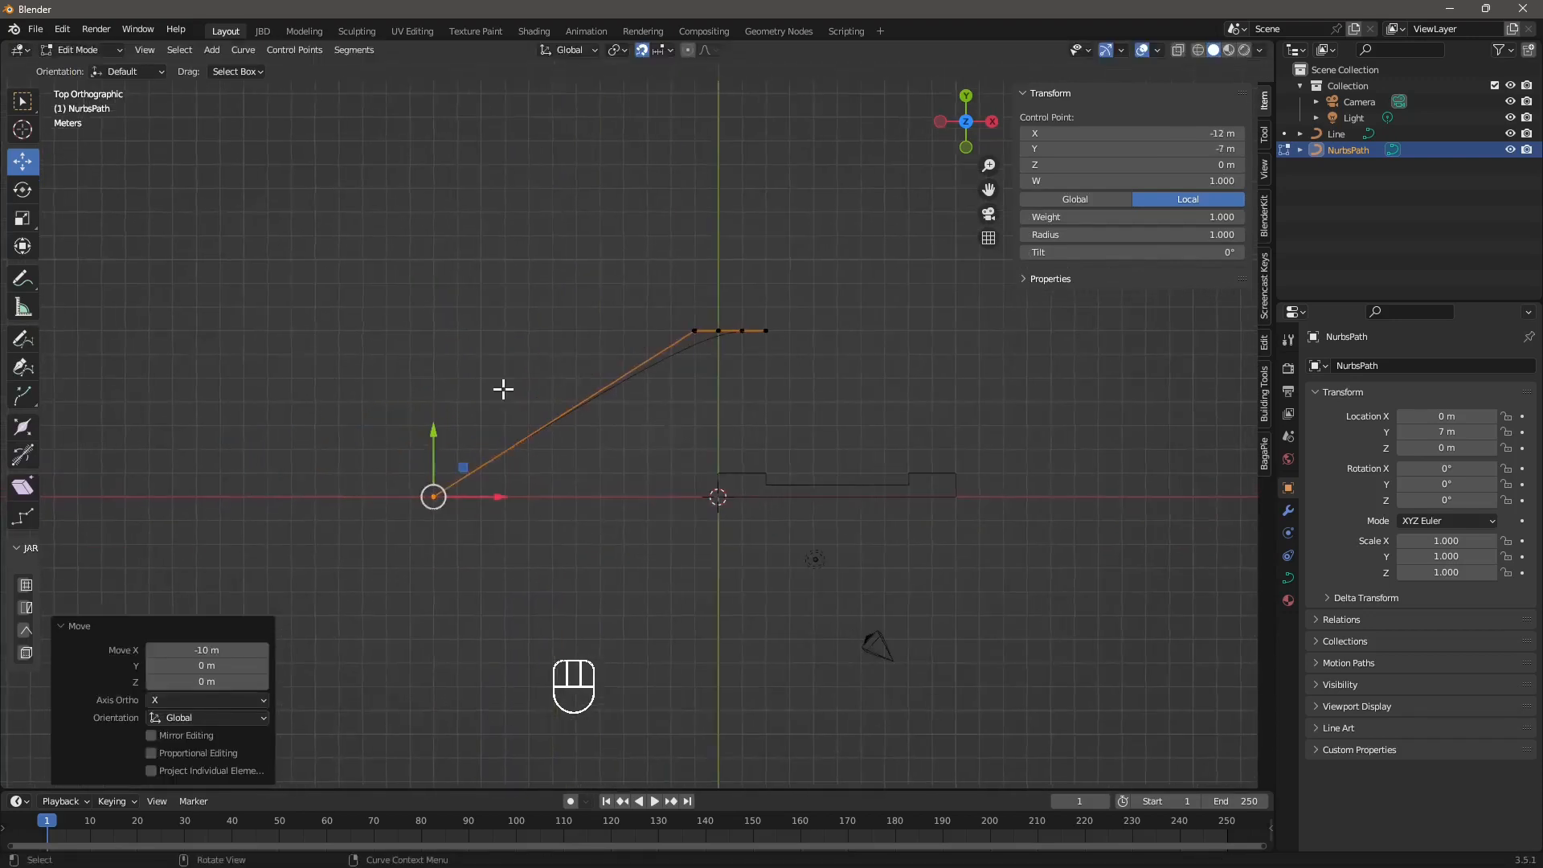
{"action": "left_click", "coordinate": [694, 333]}
{"action": "left_click", "coordinate": [434, 496]}
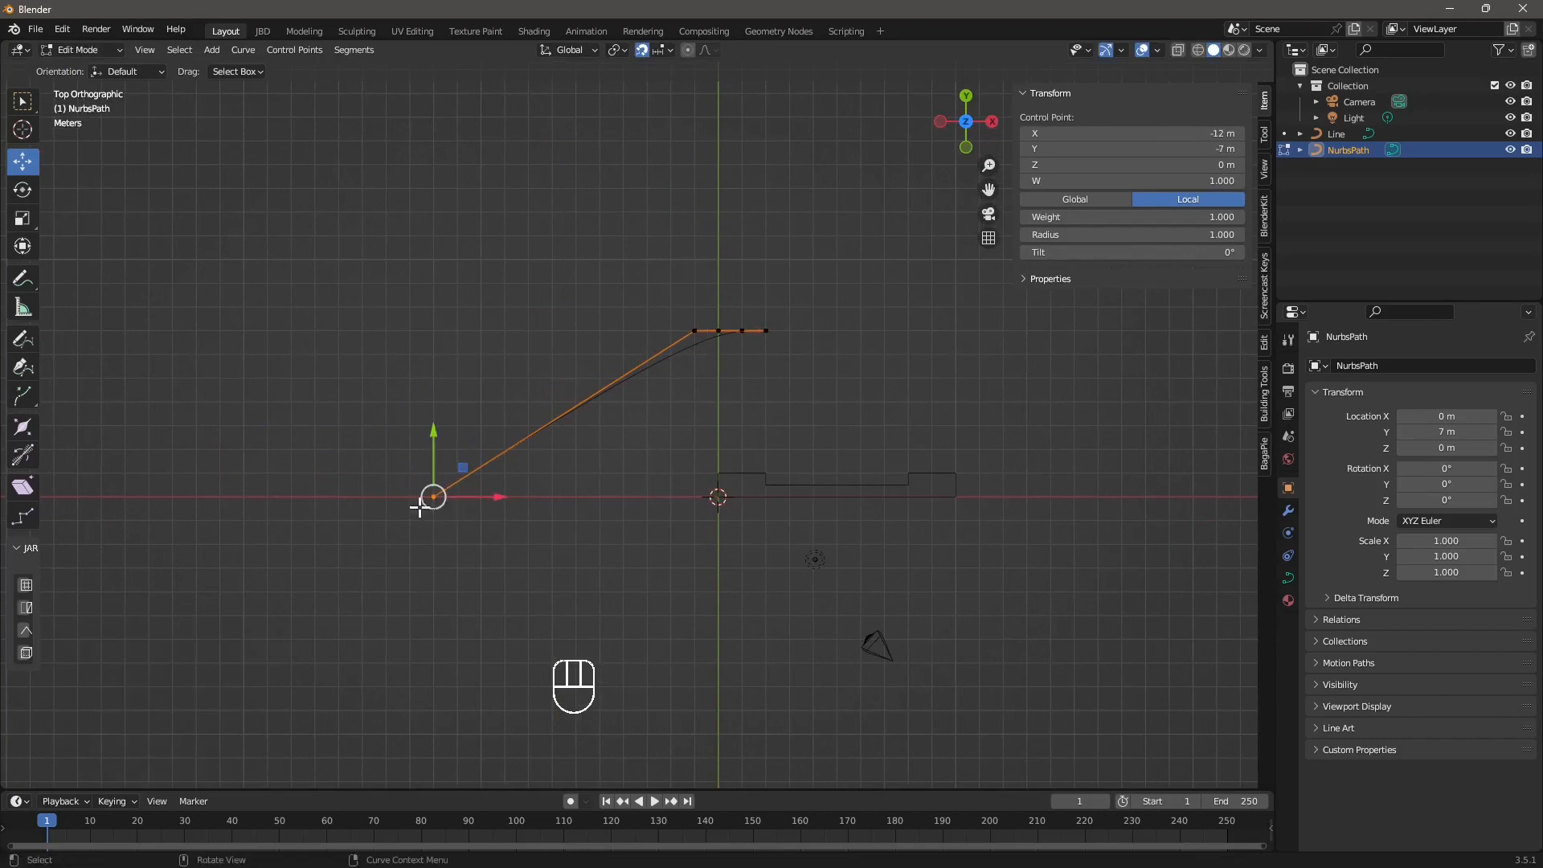
{"action": "left_click_drag", "start_coordinate": [490, 497], "coordinate": [306, 503]}
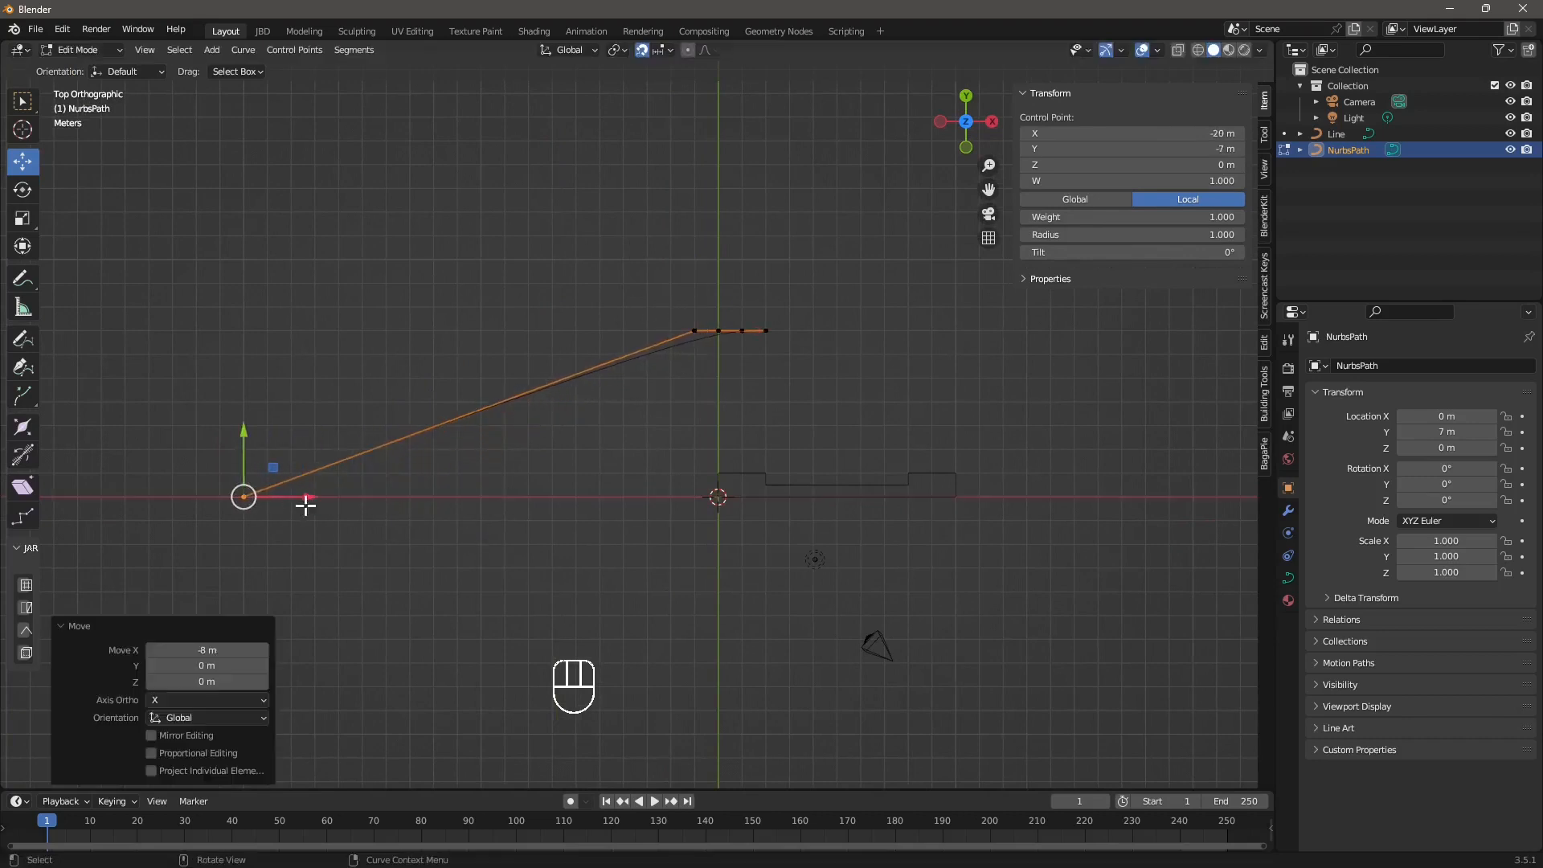
- Move the path's second control point to X -20 m, Y 7 m, directly above the first one
{"action": "middle_click_drag", "start_coordinate": [426, 464], "coordinate": [458, 479], "text": "shift"}
{"action": "left_click_drag", "start_coordinate": [676, 311], "coordinate": [734, 372]}
{"action": "left_click_drag", "start_coordinate": [759, 319], "coordinate": [307, 152]}
{"action": "scroll", "coordinate": [572, 339], "scroll_direction": "down", "scroll_amount": 3}
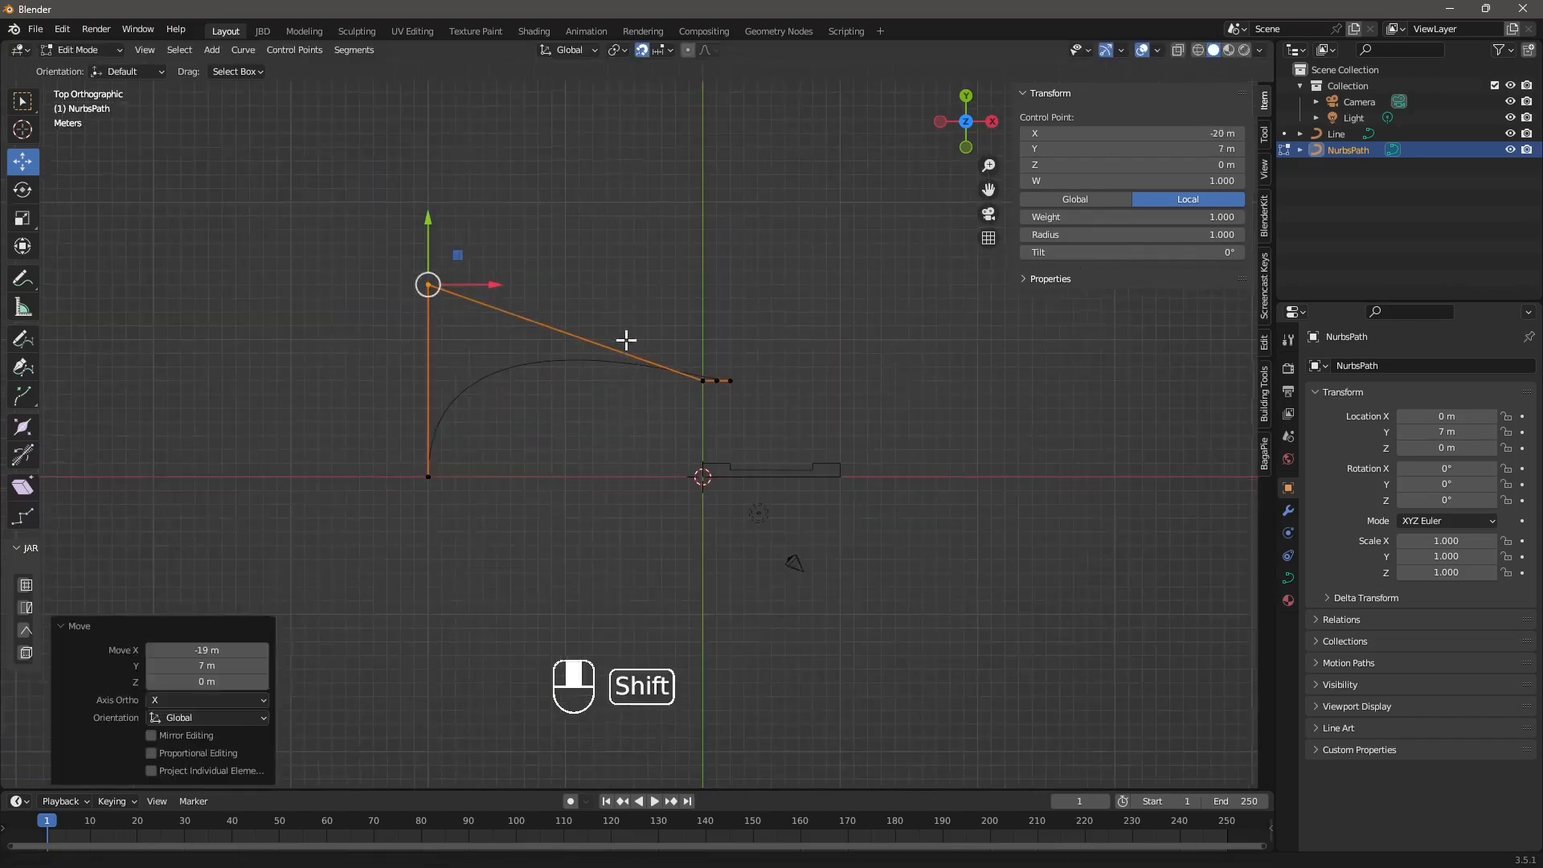
- Move the three remaining control points together toward negative X and positive Y, beyond the second point
{"action": "middle_click_drag", "start_coordinate": [627, 341], "coordinate": [631, 396], "text": "shift"}
{"action": "left_click_drag", "start_coordinate": [660, 389], "coordinate": [745, 455]}
{"action": "scroll", "coordinate": [699, 444], "scroll_direction": "down", "scroll_amount": 3}
{"action": "left_click_drag", "start_coordinate": [716, 402], "coordinate": [444, 170]}
{"action": "middle_click_drag", "start_coordinate": [503, 231], "coordinate": [505, 359], "text": "shift"}
- Place the path's end point at X -19 m, Y 47 m and the fourth control point at X -35 m, Y 43 m
{"action": "left_click", "coordinate": [399, 269]}
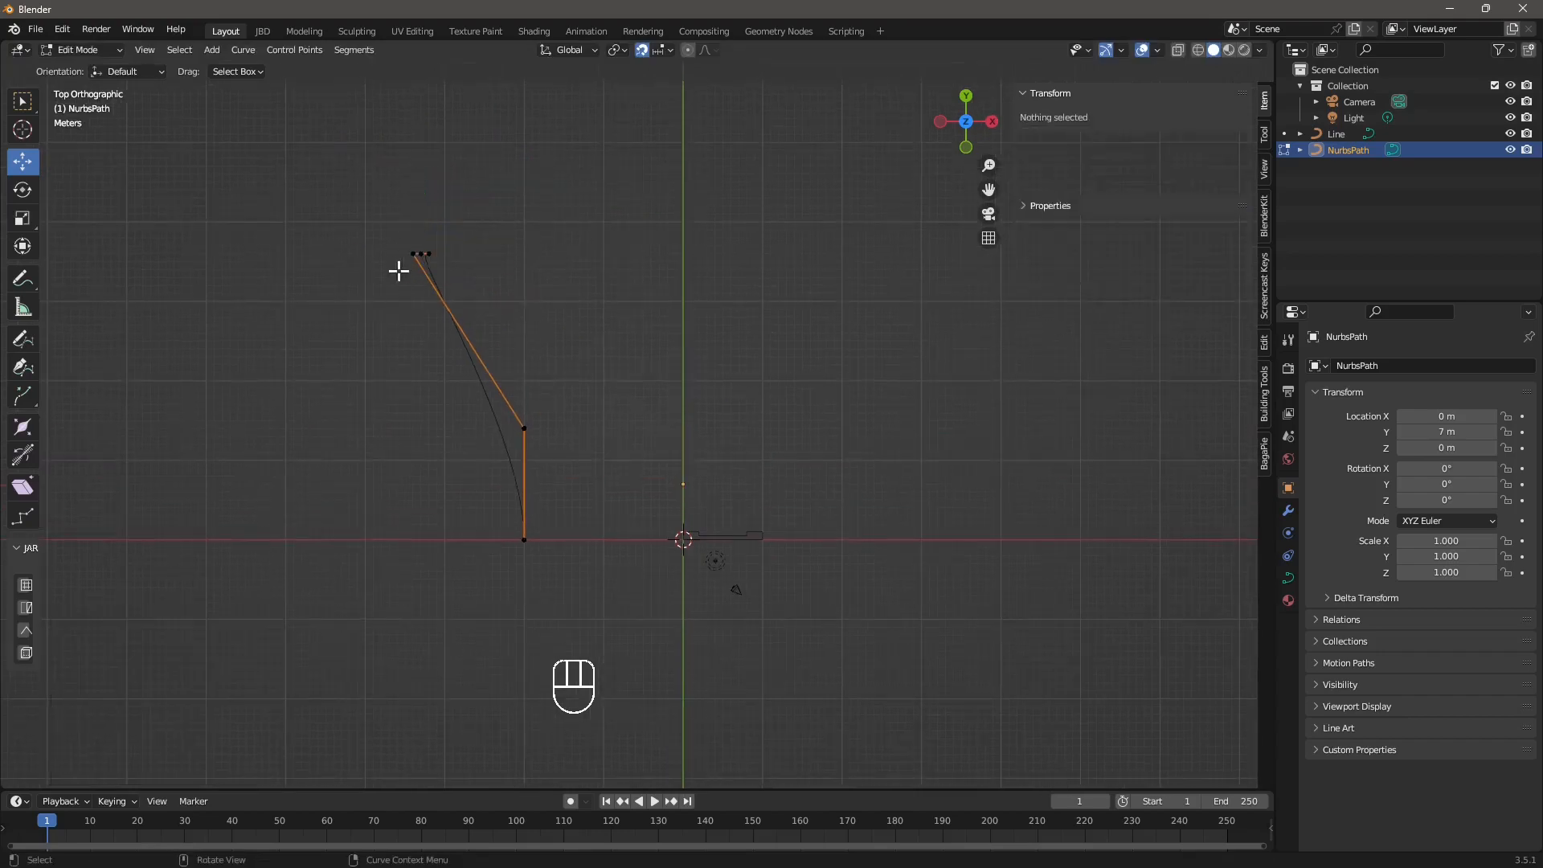
{"action": "left_click", "coordinate": [428, 252]}
{"action": "middle_click_drag", "start_coordinate": [472, 253], "coordinate": [479, 318], "text": "shift"}
{"action": "left_click_drag", "start_coordinate": [464, 287], "coordinate": [567, 145]}
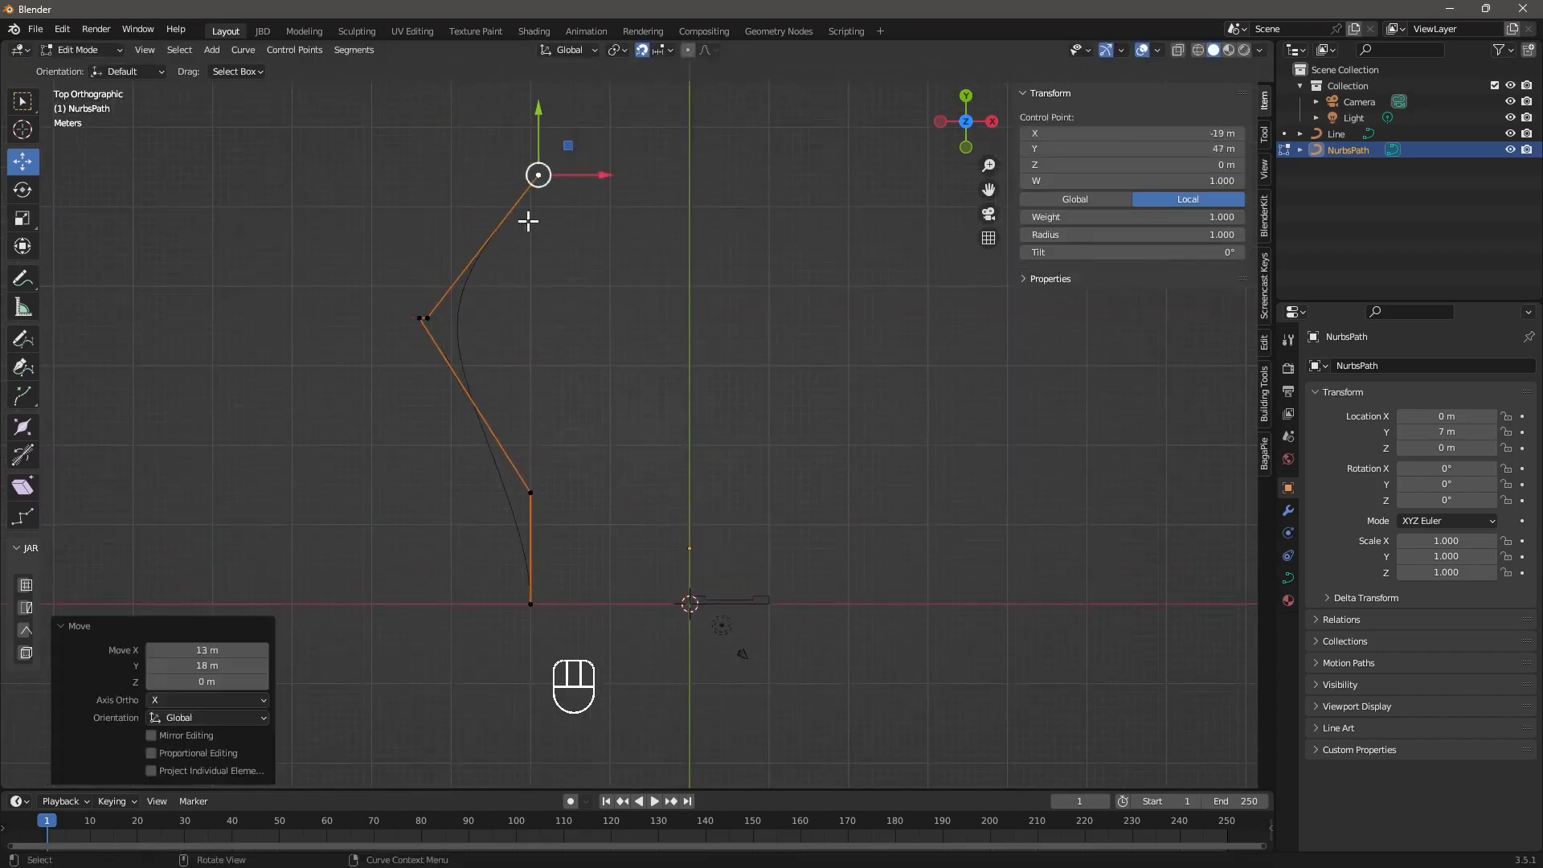
{"action": "left_click", "coordinate": [426, 318]}
{"action": "left_click_drag", "start_coordinate": [456, 287], "coordinate": [442, 175]}
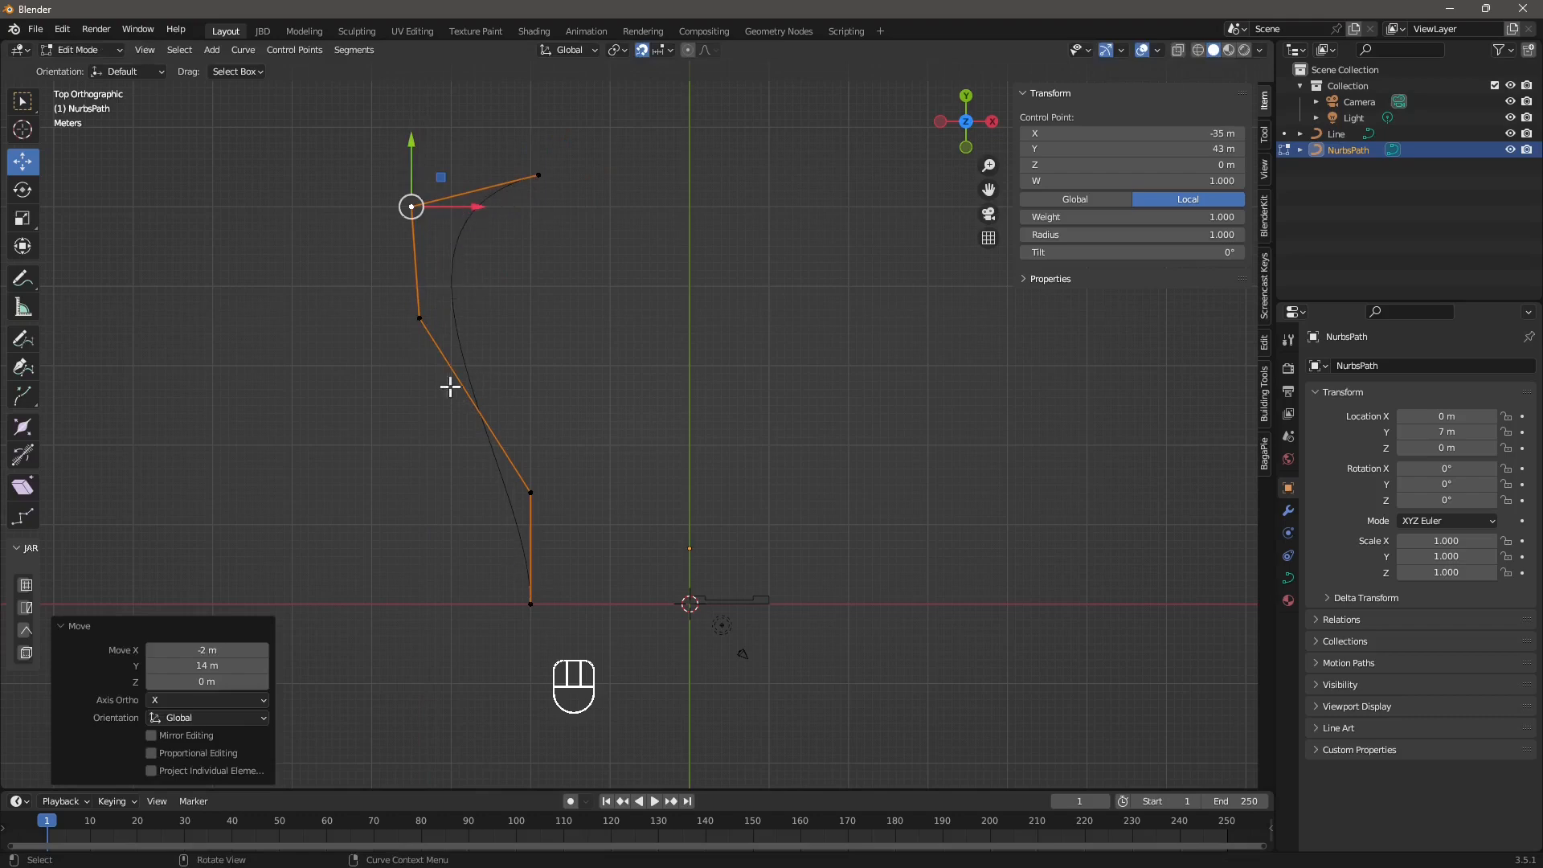
- Move the path's end point 36 m along Y, to Y 83 m
{"action": "middle_click_drag", "start_coordinate": [533, 237], "coordinate": [509, 336], "text": "shift"}
{"action": "left_click", "coordinate": [517, 272]}
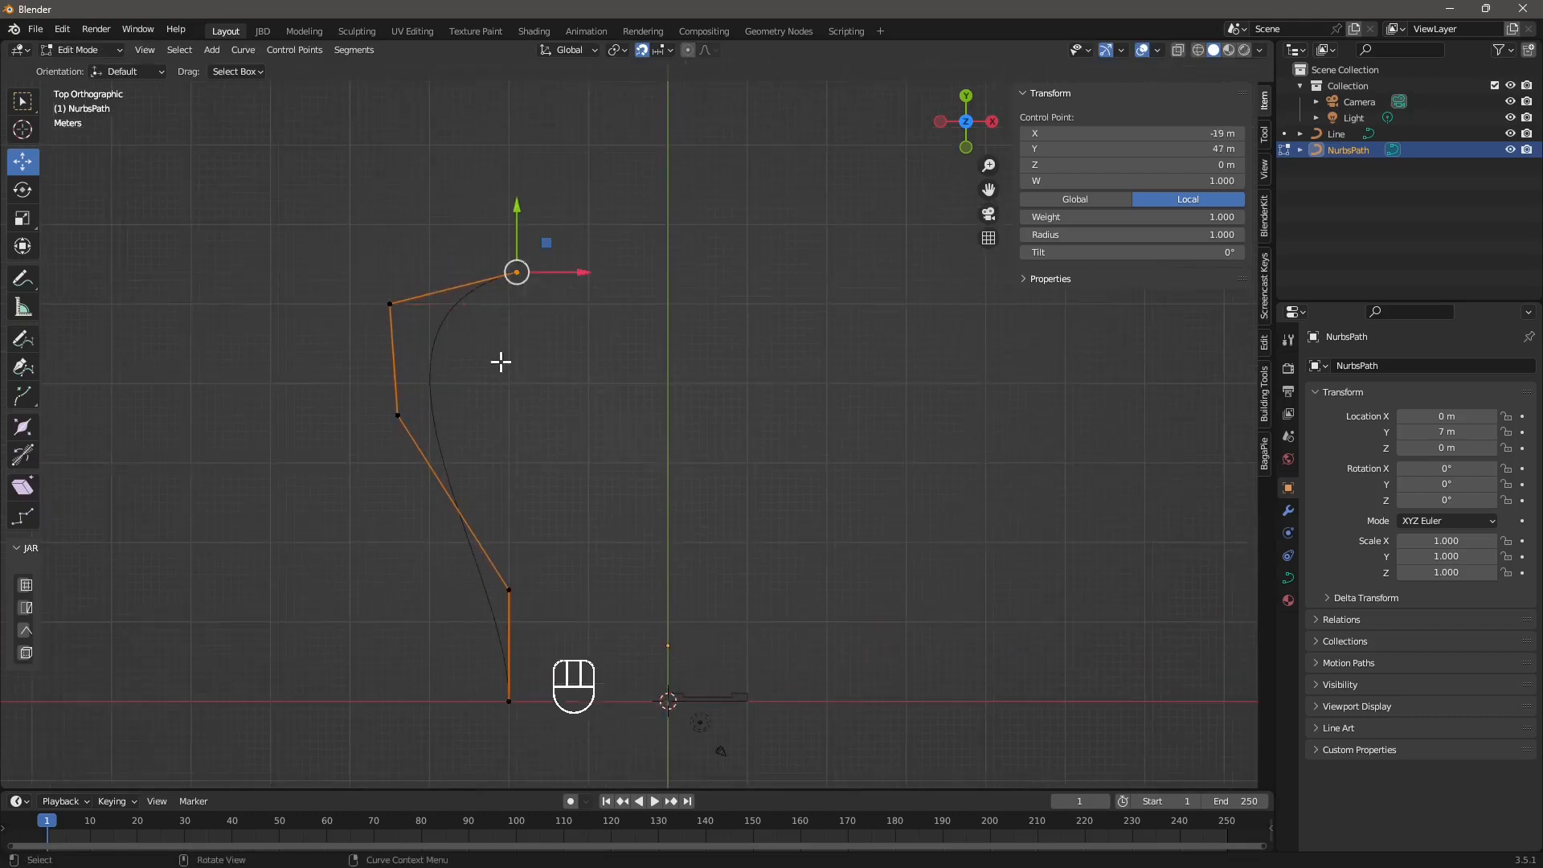
{"action": "scroll", "coordinate": [499, 362], "scroll_direction": "down", "scroll_amount": 3}
{"action": "left_click_drag", "start_coordinate": [558, 277], "coordinate": [566, 173]}
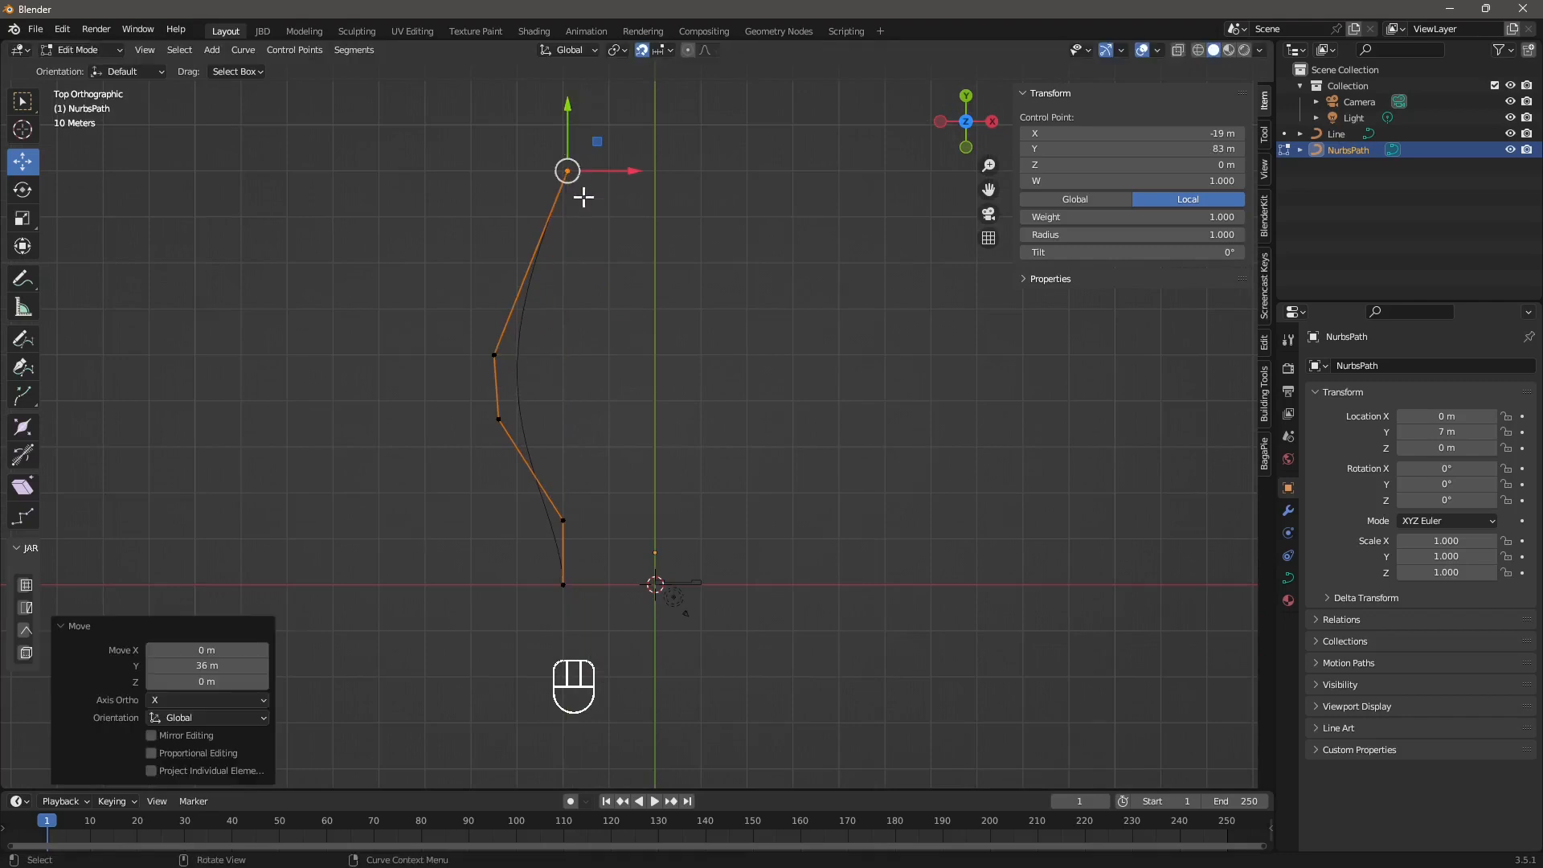
- Move the fourth control point along X to X 0 m and the third one farther toward negative X
{"action": "left_click", "coordinate": [509, 349]}
{"action": "left_click_drag", "start_coordinate": [526, 354], "coordinate": [685, 354]}
{"action": "left_click", "coordinate": [500, 419]}
{"action": "left_click_drag", "start_coordinate": [532, 418], "coordinate": [460, 419]}
- Move the second control point 16 m along Y, to Y 23 m
{"action": "left_click", "coordinate": [556, 531]}
{"action": "left_click_drag", "start_coordinate": [592, 491], "coordinate": [589, 432]}
{"action": "middle_click_drag", "start_coordinate": [434, 365], "coordinate": [431, 448], "text": "shift"}
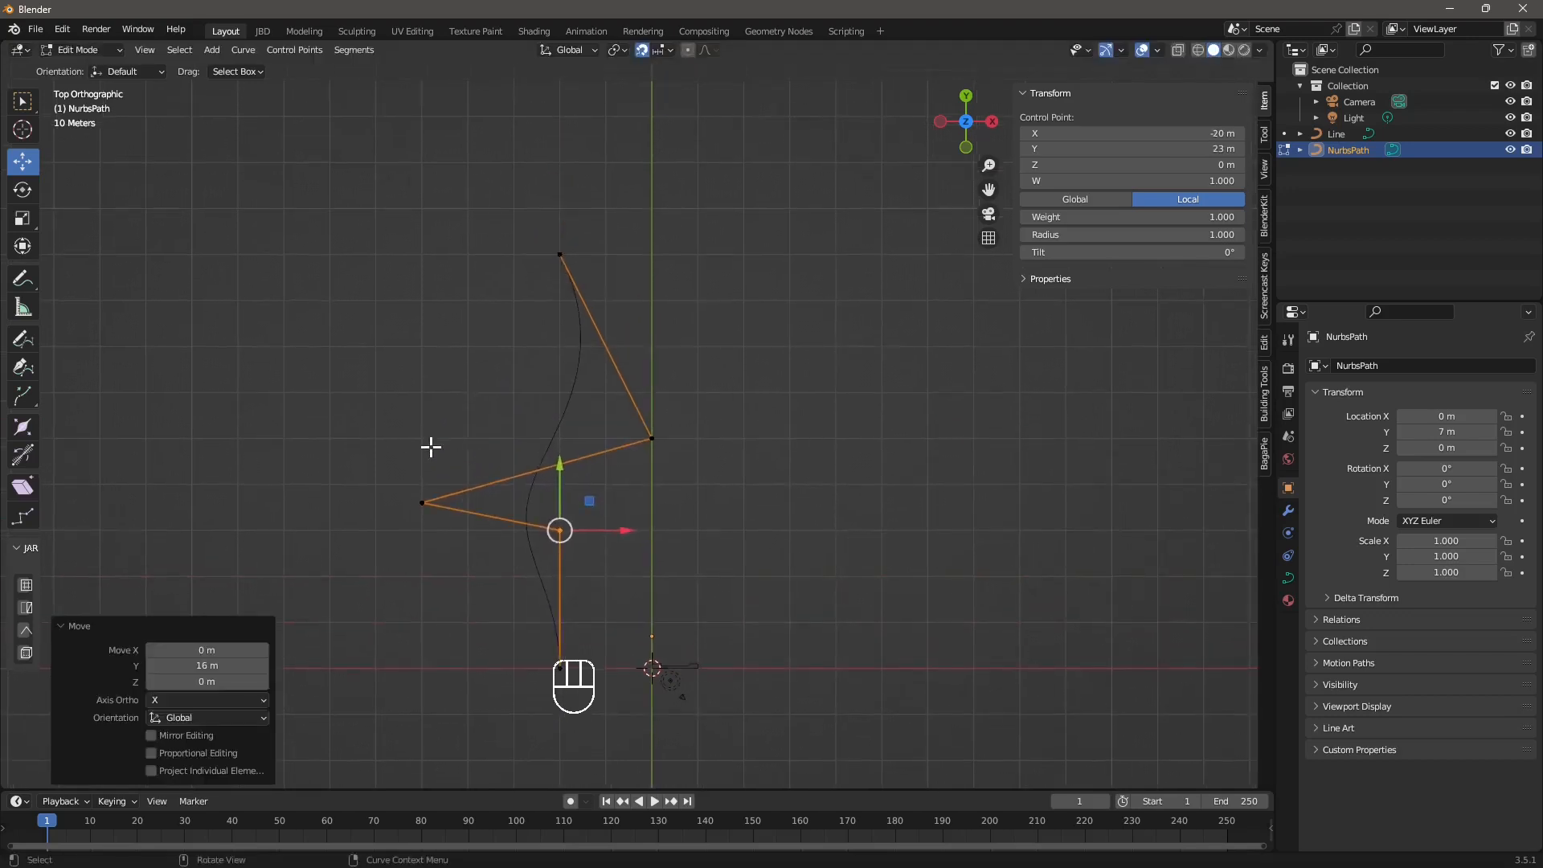
- Move the third and fourth control points farther along positive Y to stretch the path's bends
{"action": "left_click", "coordinate": [422, 503]}
{"action": "left_click_drag", "start_coordinate": [422, 444], "coordinate": [424, 334]}
{"action": "left_click_drag", "start_coordinate": [716, 389], "coordinate": [623, 470]}
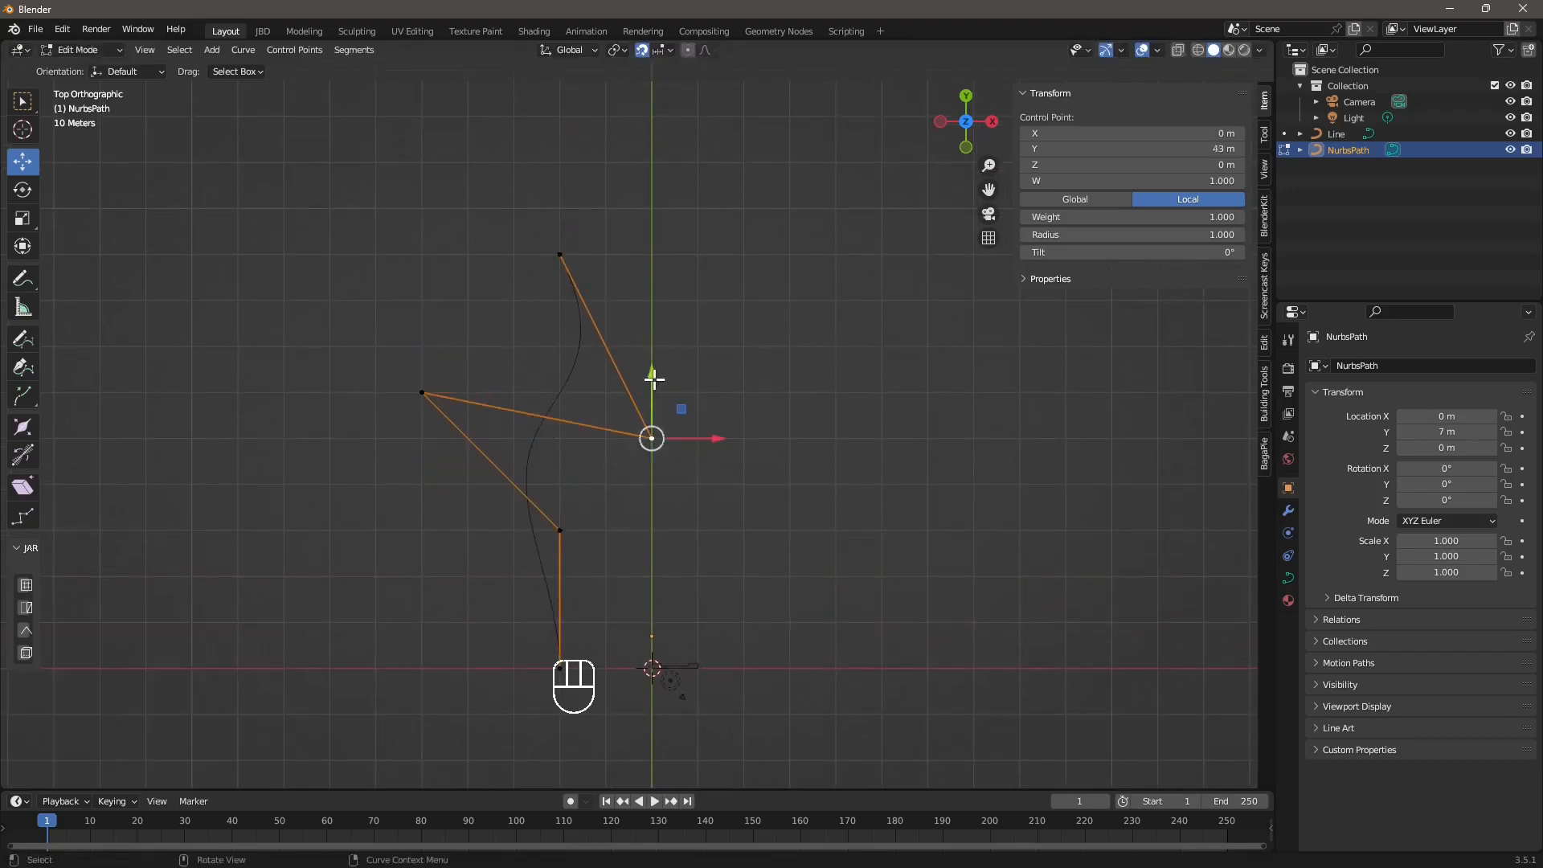
{"action": "left_click_drag", "start_coordinate": [653, 378], "coordinate": [545, 287]}
- Move the path's end point 30 m along Y, to X -20 m, Y 113 m
{"action": "middle_click_drag", "start_coordinate": [560, 281], "coordinate": [555, 353], "text": "shift"}
{"action": "left_click_drag", "start_coordinate": [557, 261], "coordinate": [570, 122]}
{"action": "scroll", "coordinate": [562, 319], "scroll_direction": "down", "scroll_amount": 1}
{"action": "scroll", "coordinate": [563, 319], "scroll_direction": "down", "scroll_amount": 2}
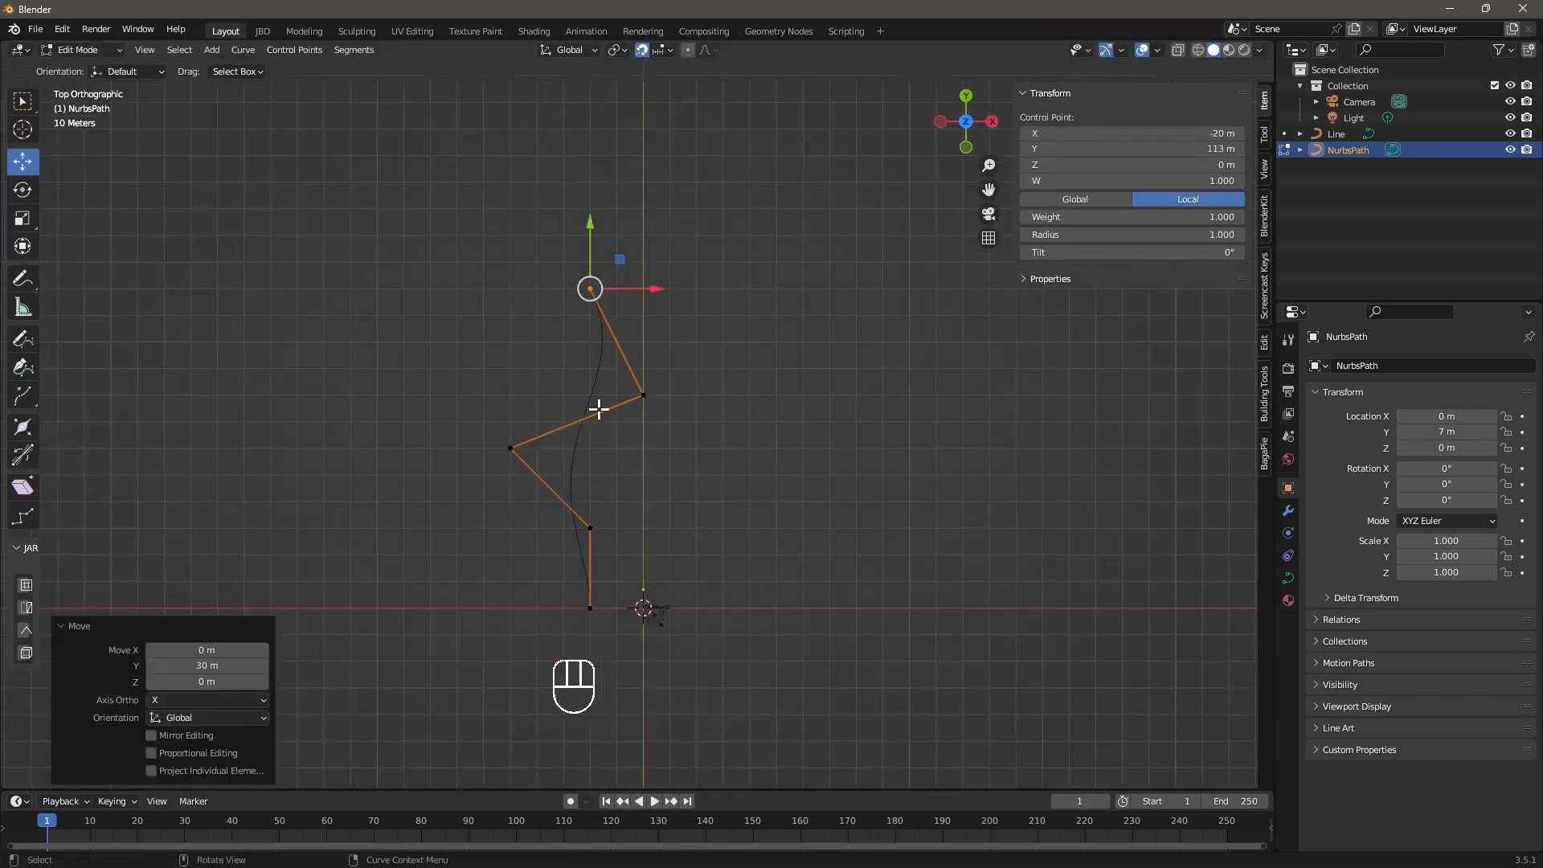
{"action": "middle_click_drag", "start_coordinate": [598, 410], "coordinate": [580, 384]}
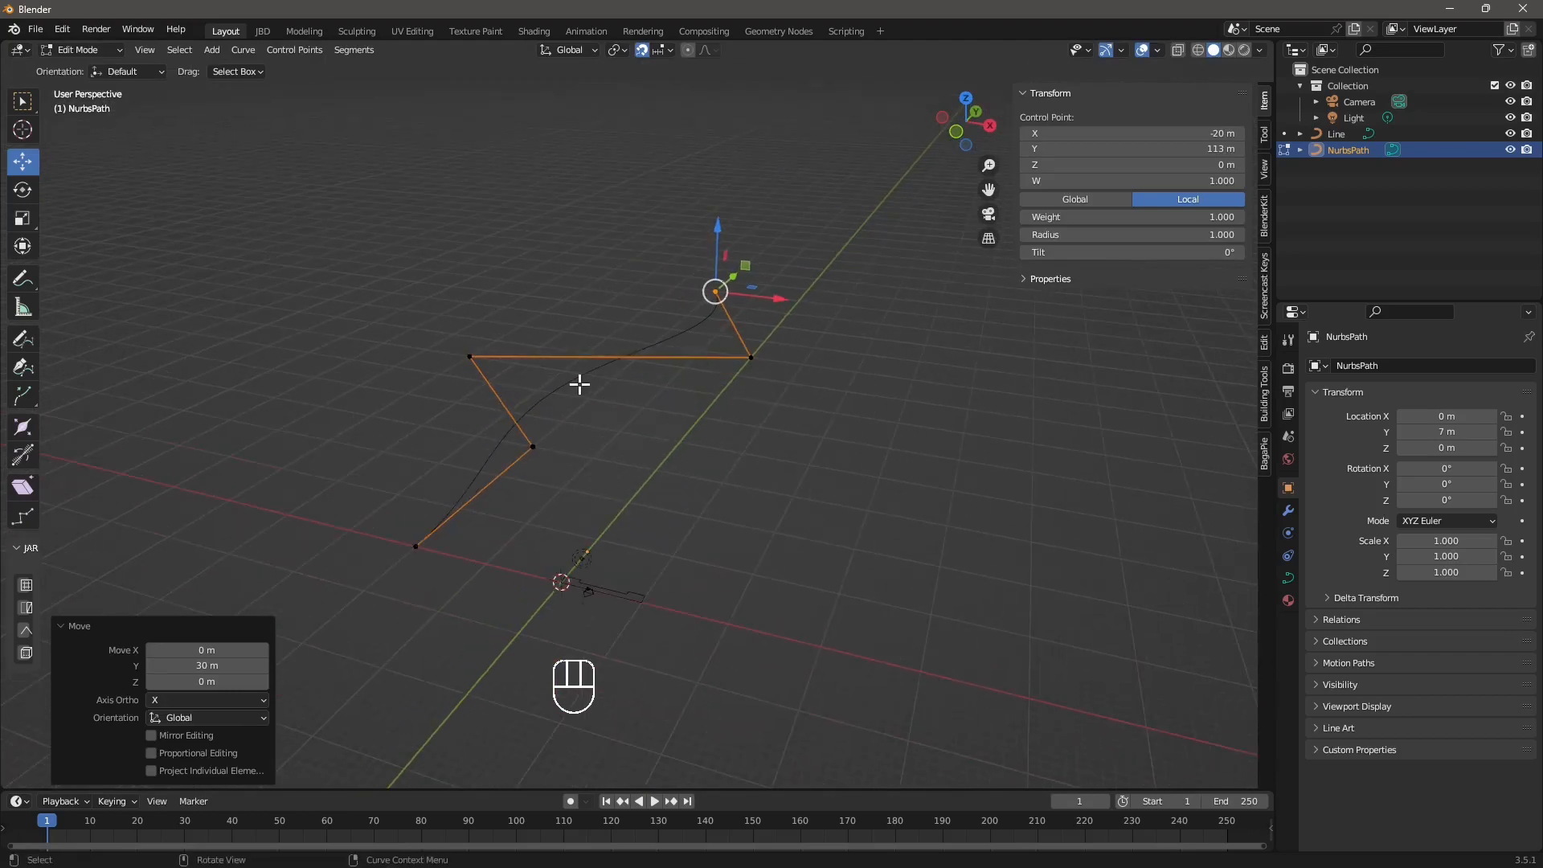
- Return to Object Mode and select the NURBS path
{"action": "left_click", "coordinate": [81, 52]}
{"action": "left_click", "coordinate": [87, 69]}
{"action": "left_click", "coordinate": [403, 368]}
{"action": "left_click", "coordinate": [525, 414]}
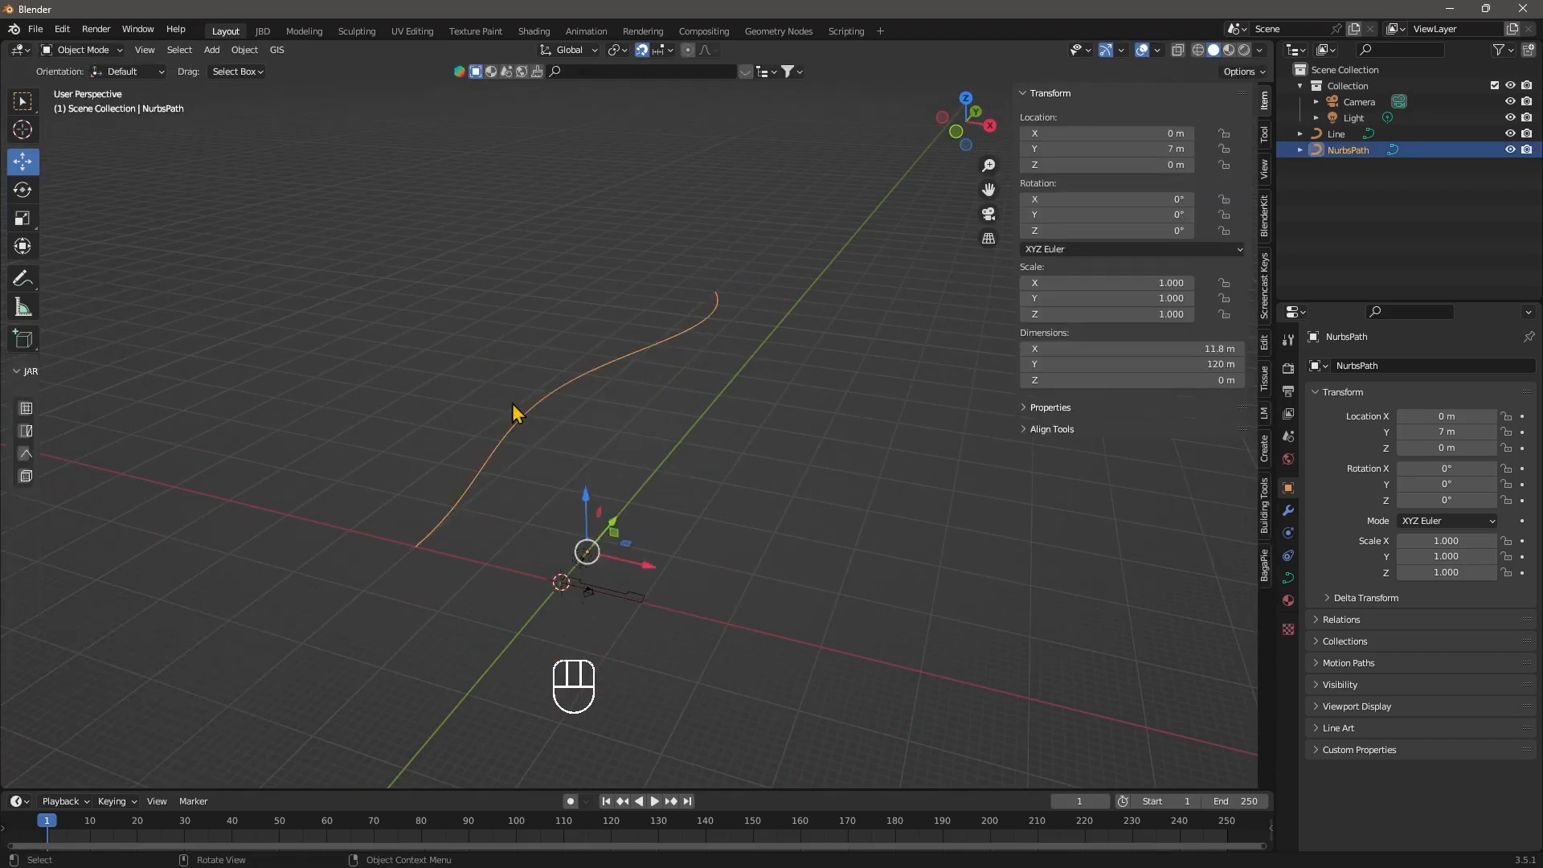
{"action": "middle_click_drag", "start_coordinate": [577, 550], "coordinate": [483, 571]}
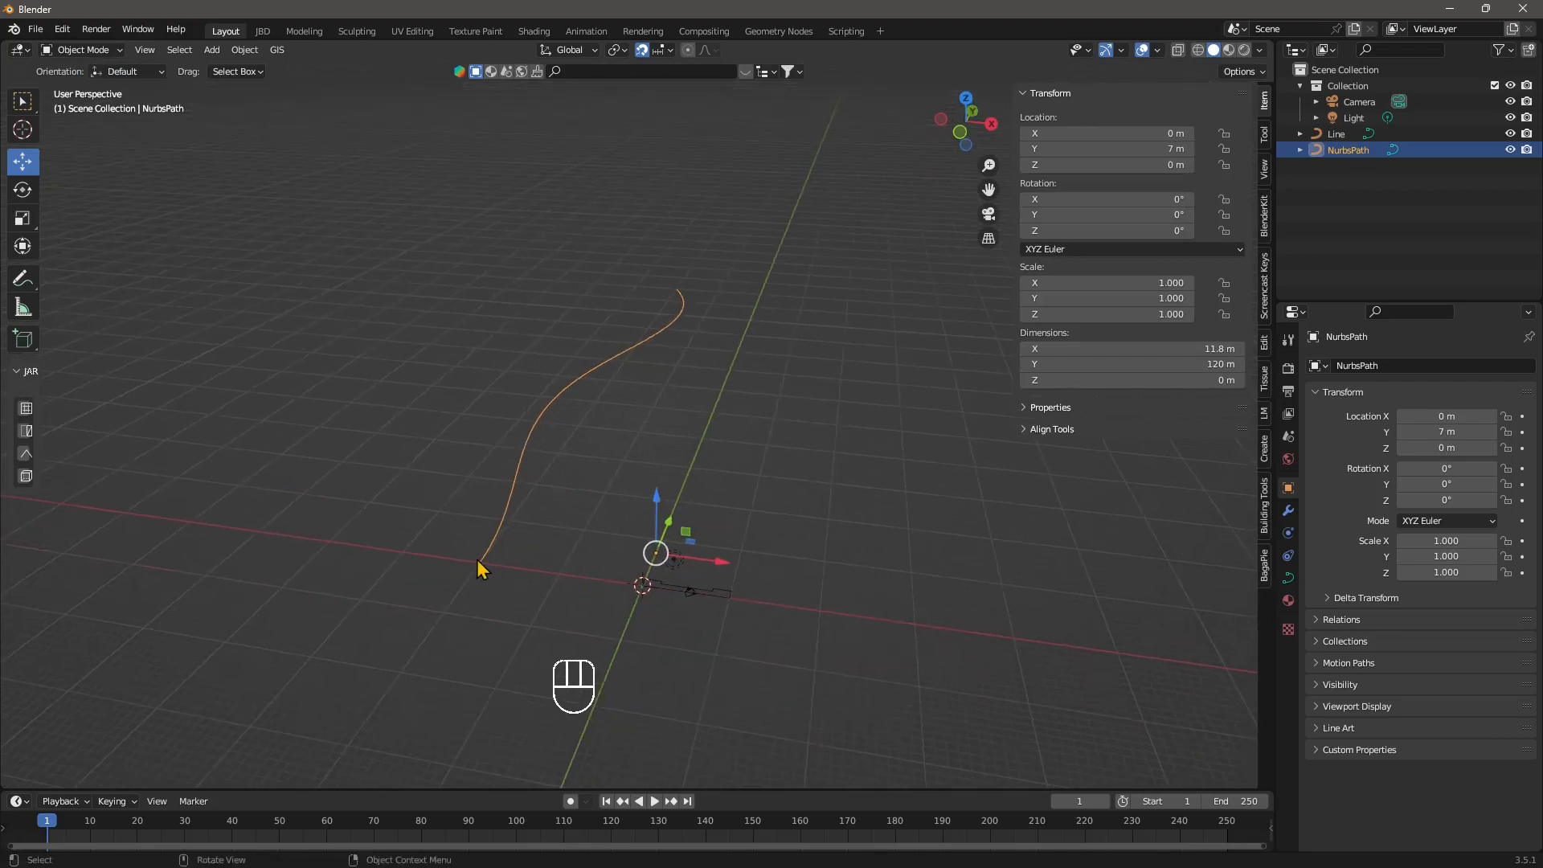
{"action": "right_click", "coordinate": [482, 571]}
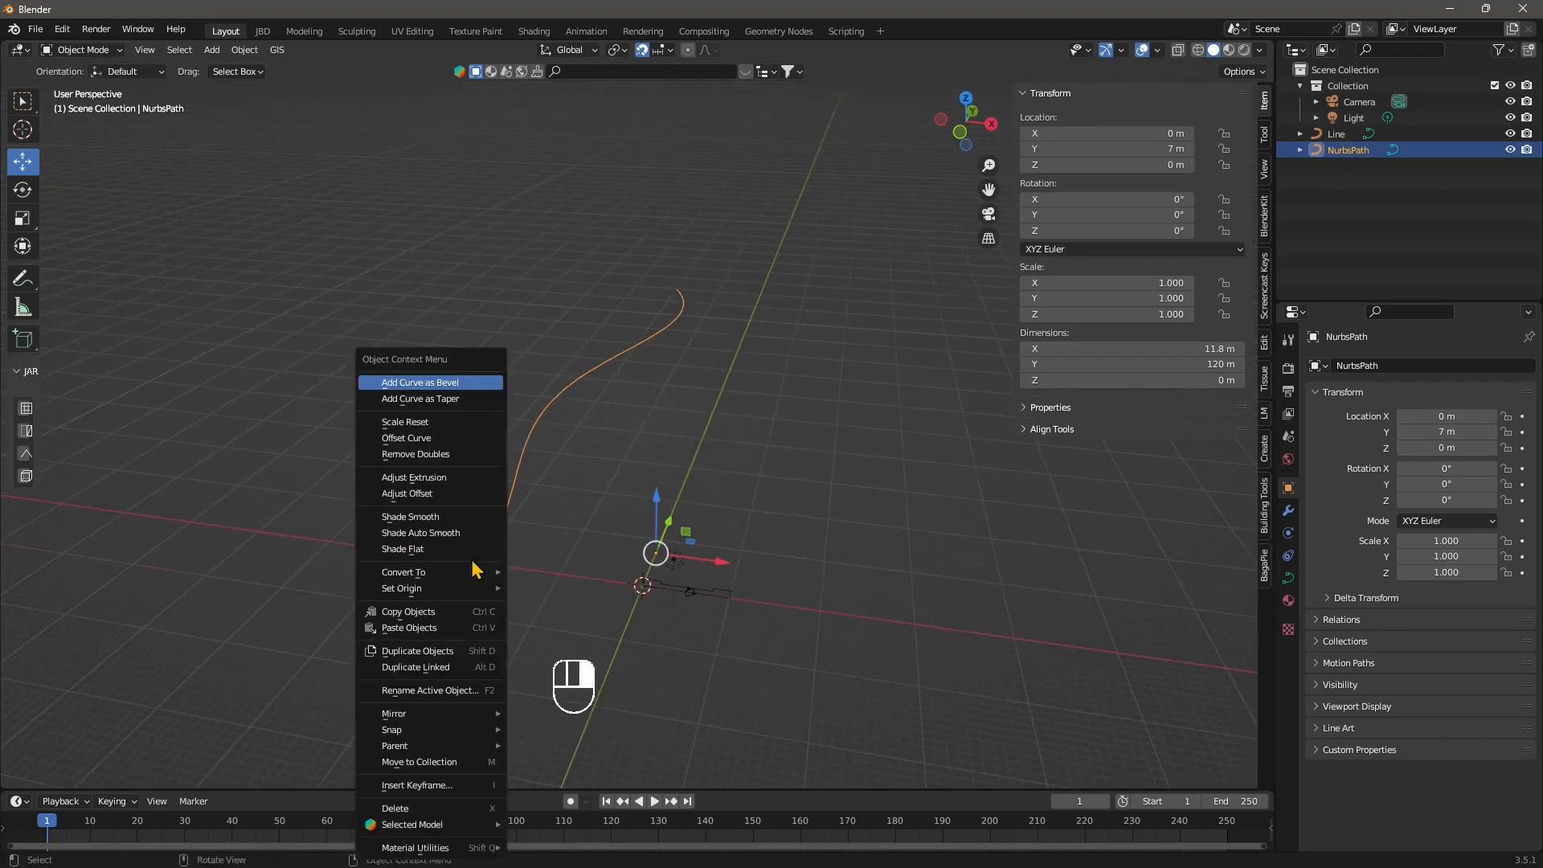
{"action": "left_click", "coordinate": [460, 517]}
{"action": "left_click", "coordinate": [510, 593]}
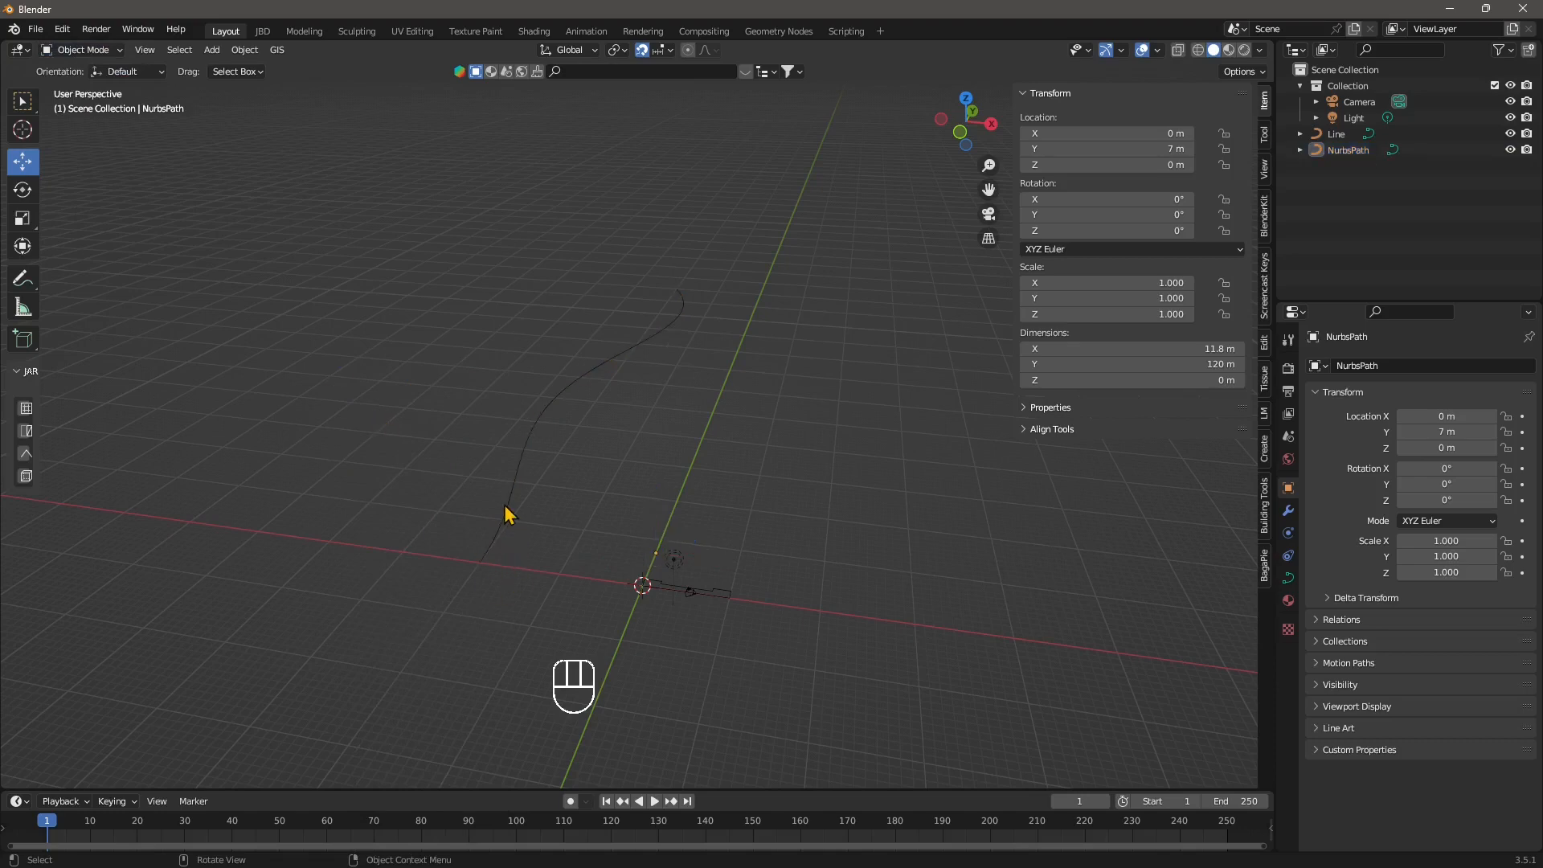
- Select the NURBS path and set its origin to its geometry
{"action": "left_click", "coordinate": [511, 517]}
{"action": "right_click", "coordinate": [511, 517]}
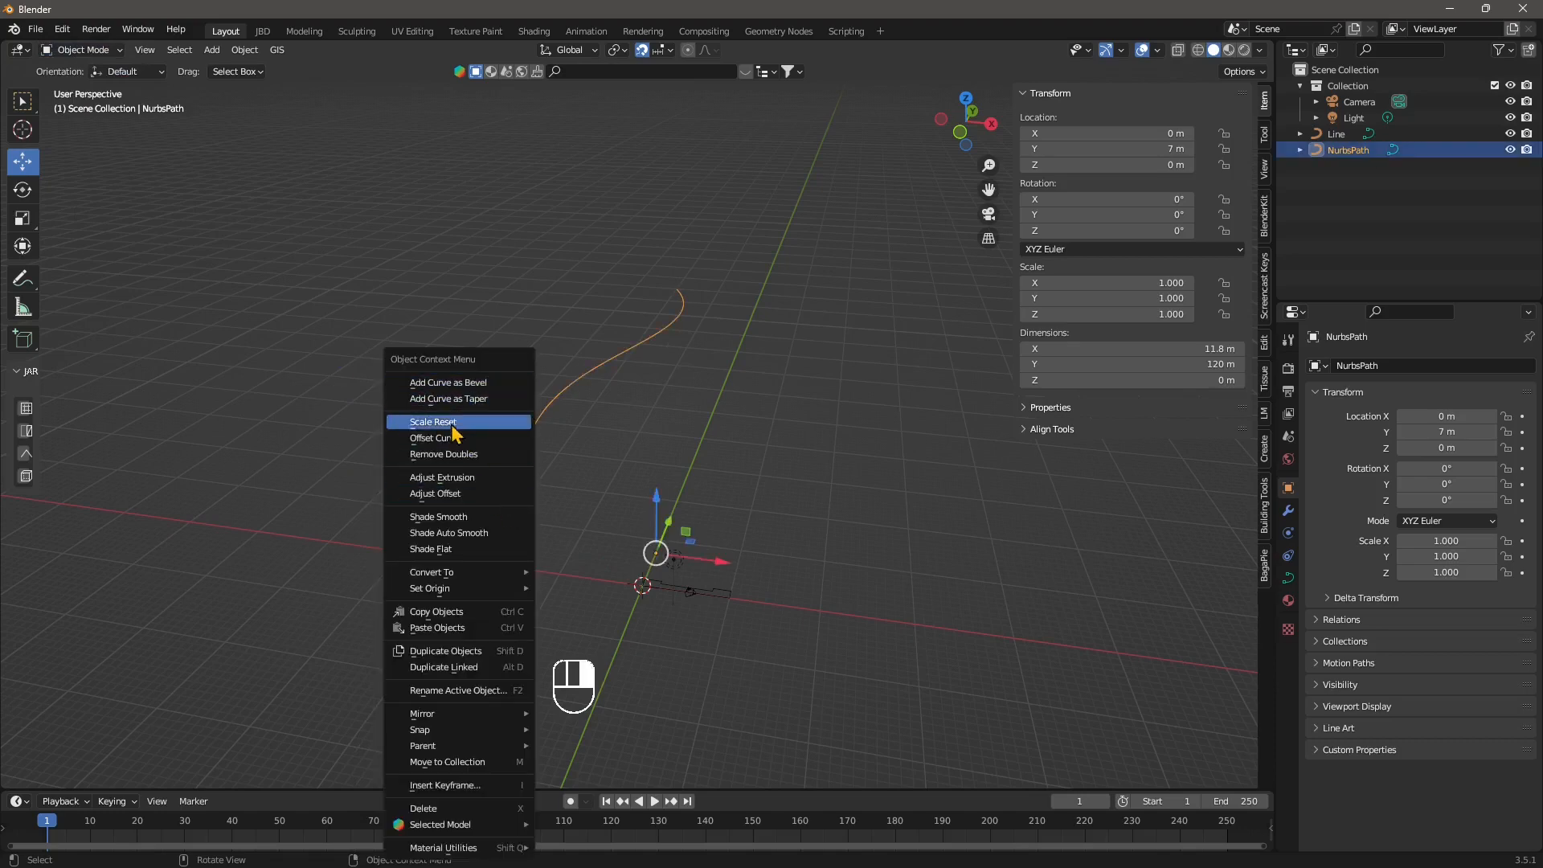
{"action": "mouse_move", "coordinate": [476, 599]}
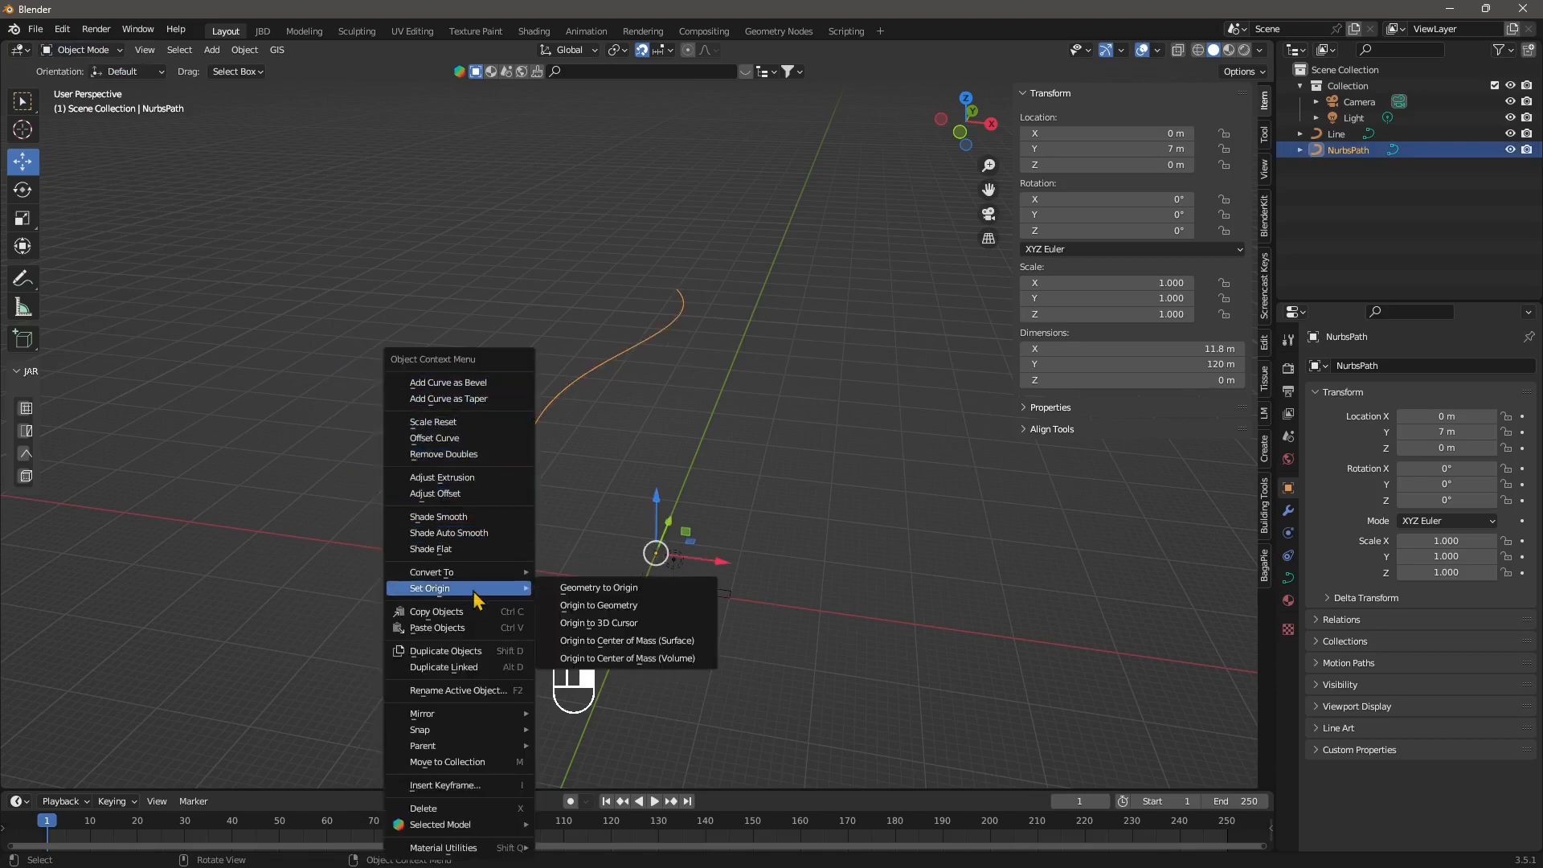
{"action": "left_click", "coordinate": [593, 608]}
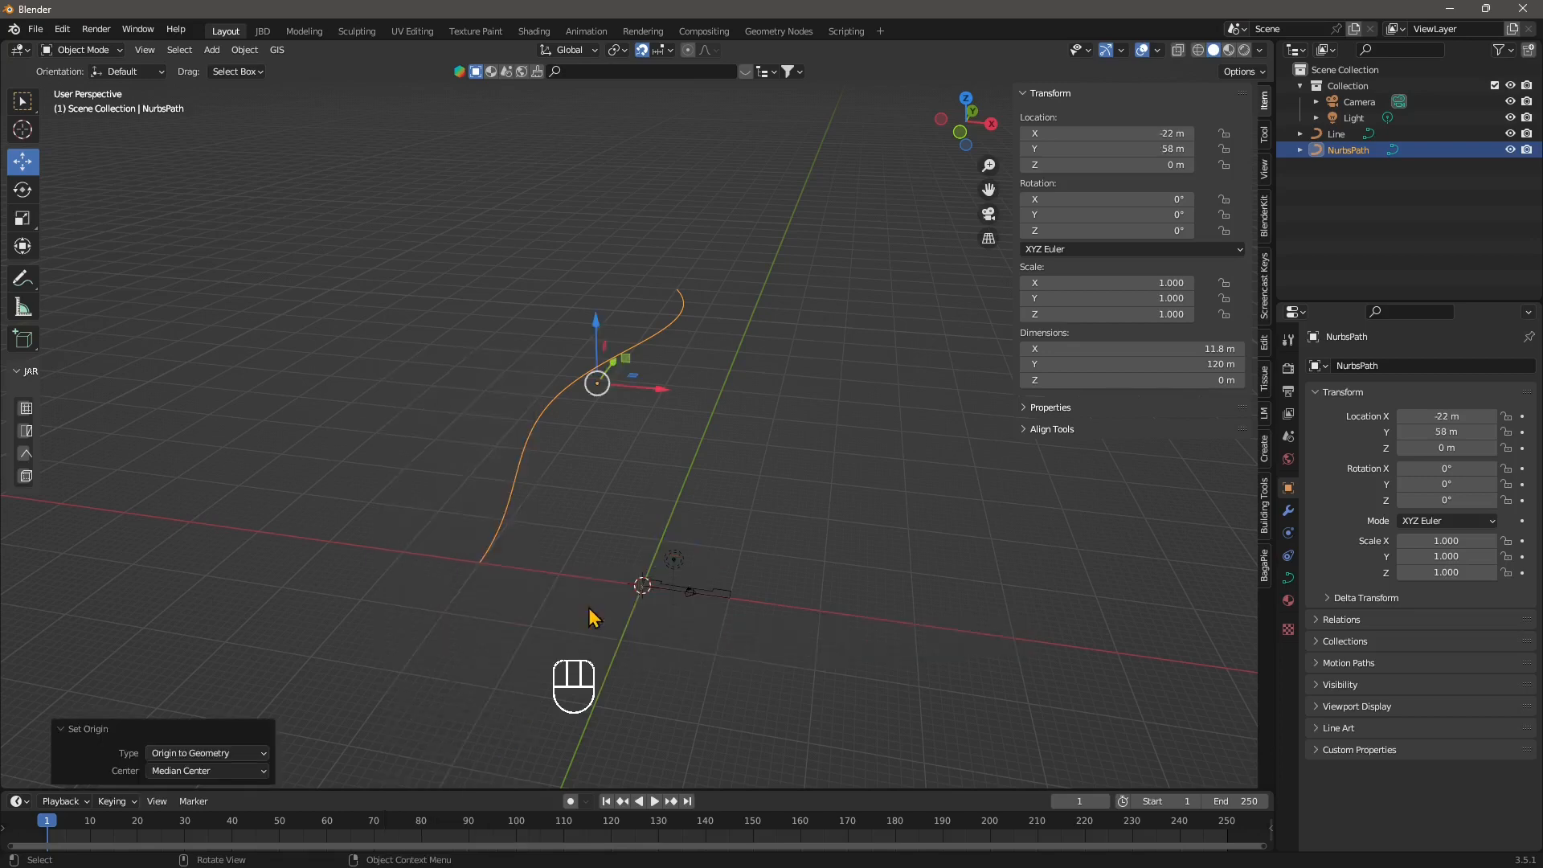
{"action": "left_click", "coordinate": [499, 364]}
{"action": "left_click", "coordinate": [569, 393]}
{"action": "middle_click_drag", "start_coordinate": [558, 517], "coordinate": [666, 509]}
{"action": "left_click", "coordinate": [609, 531]}
{"action": "scroll", "coordinate": [595, 600], "scroll_direction": "up", "scroll_amount": 2}
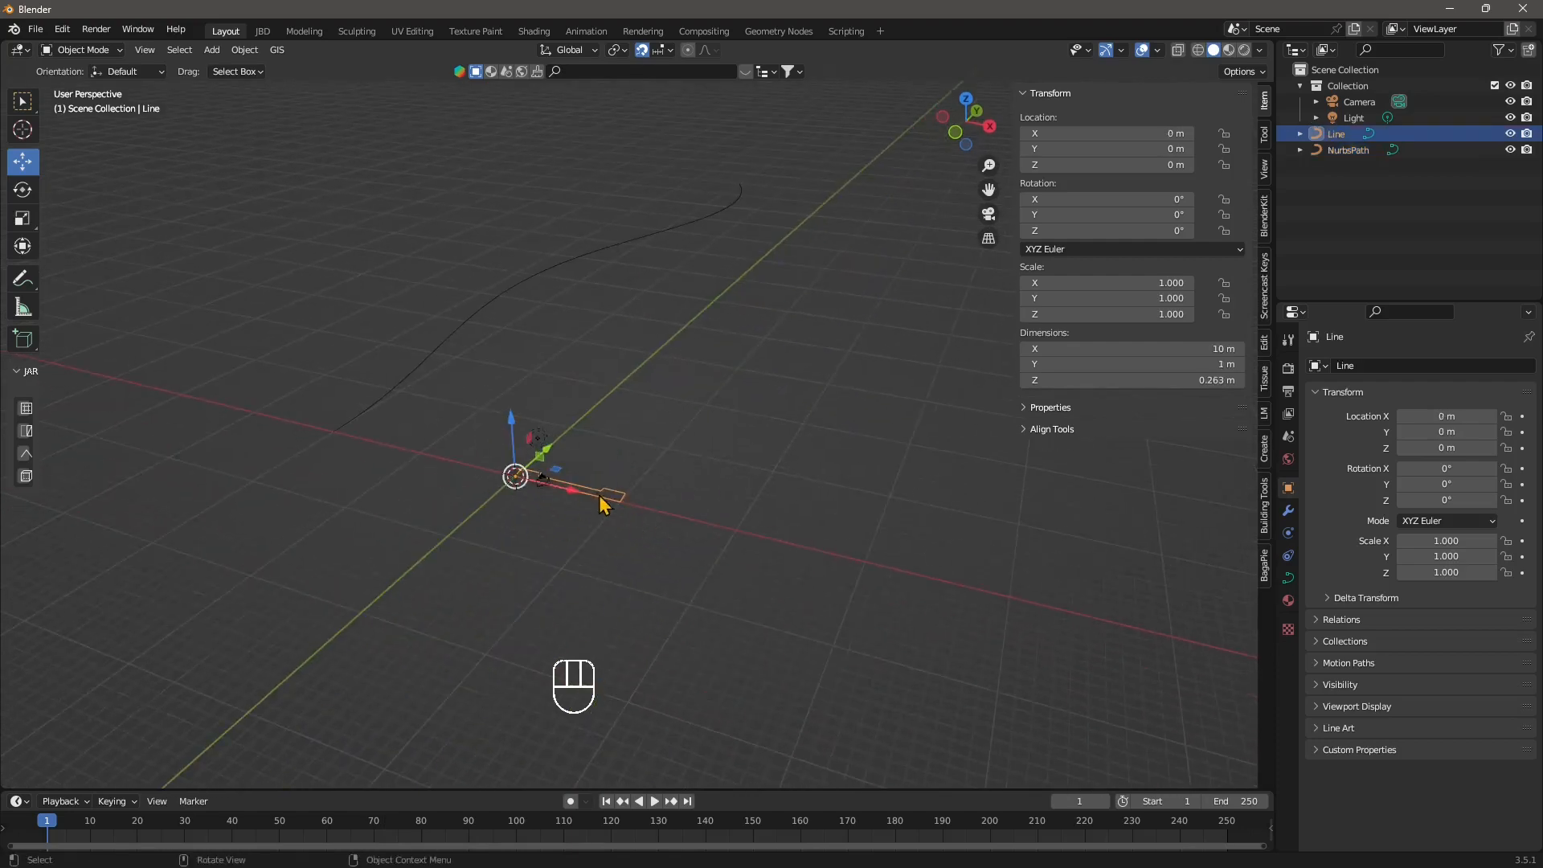
{"action": "left_click", "coordinate": [434, 426]}
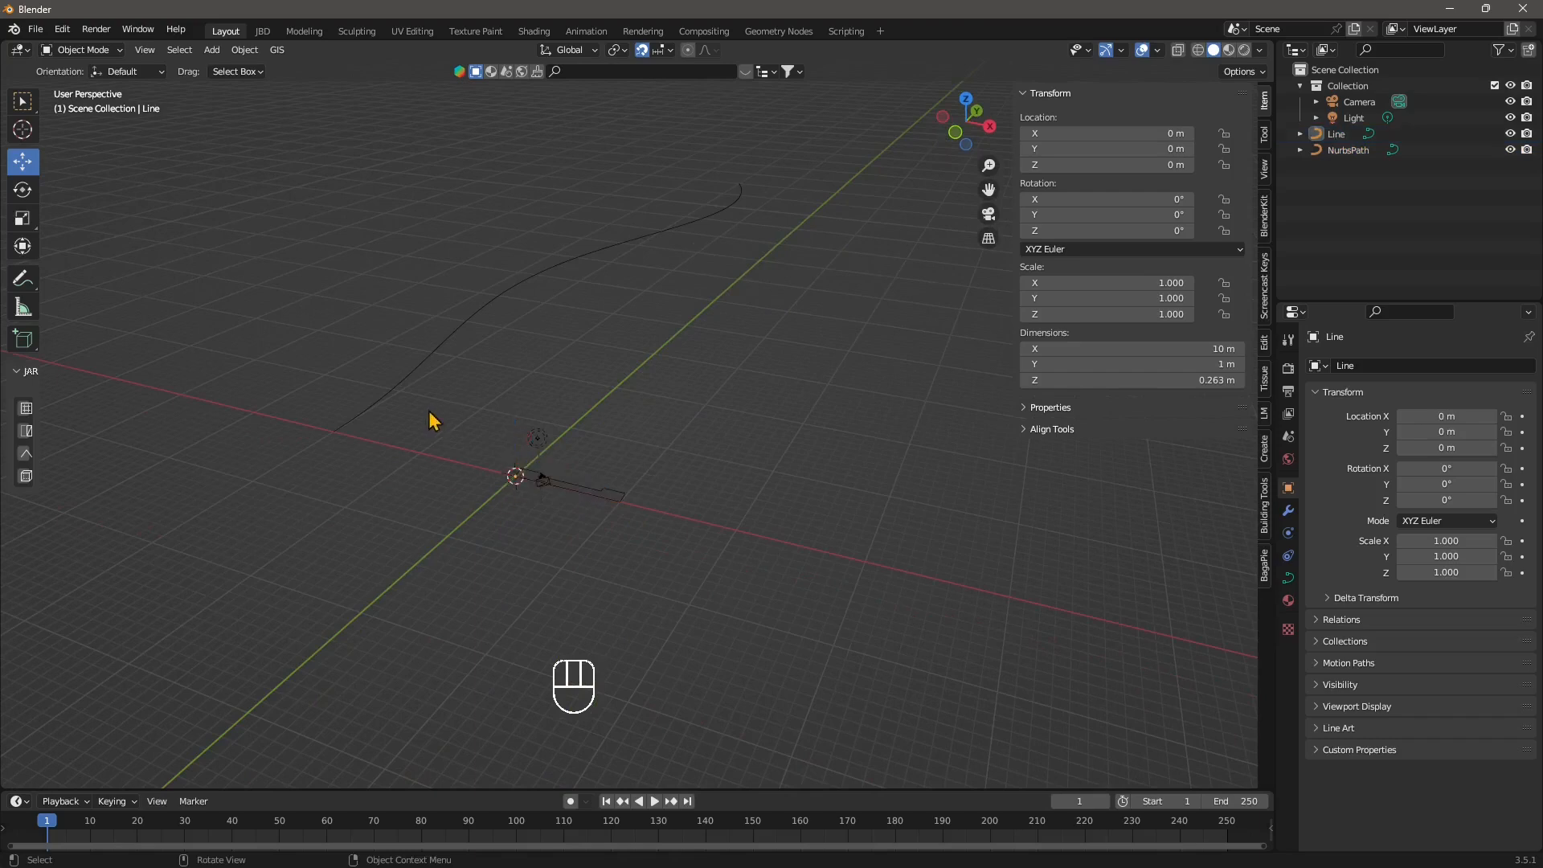
- Select the NURBS path, open its curve data settings, try the 2D shape type and restore 3D
{"action": "left_click", "coordinate": [447, 358]}
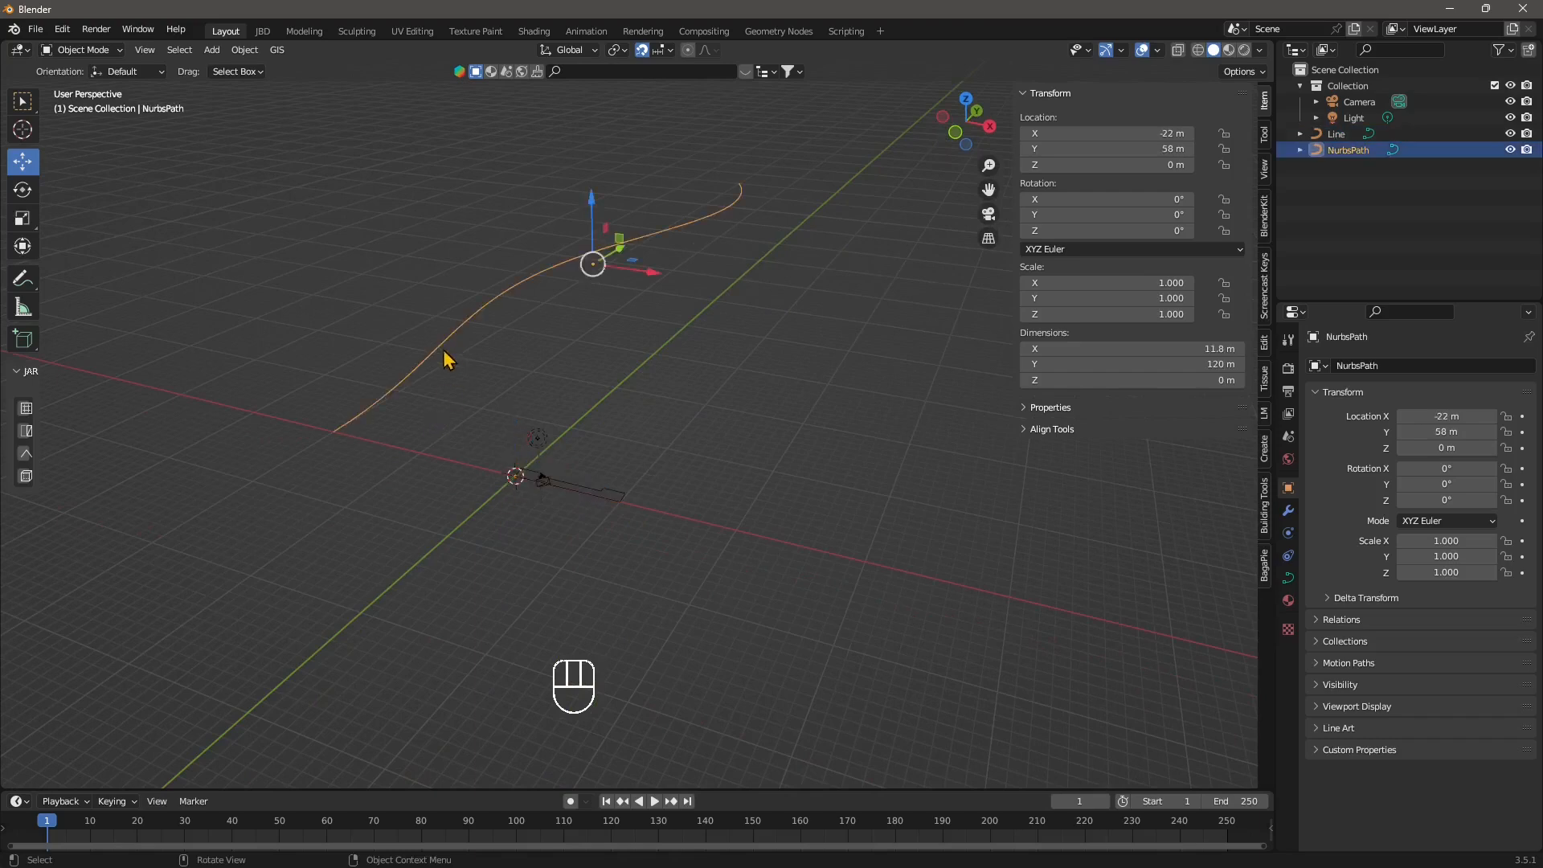
{"action": "left_click", "coordinate": [1289, 579]}
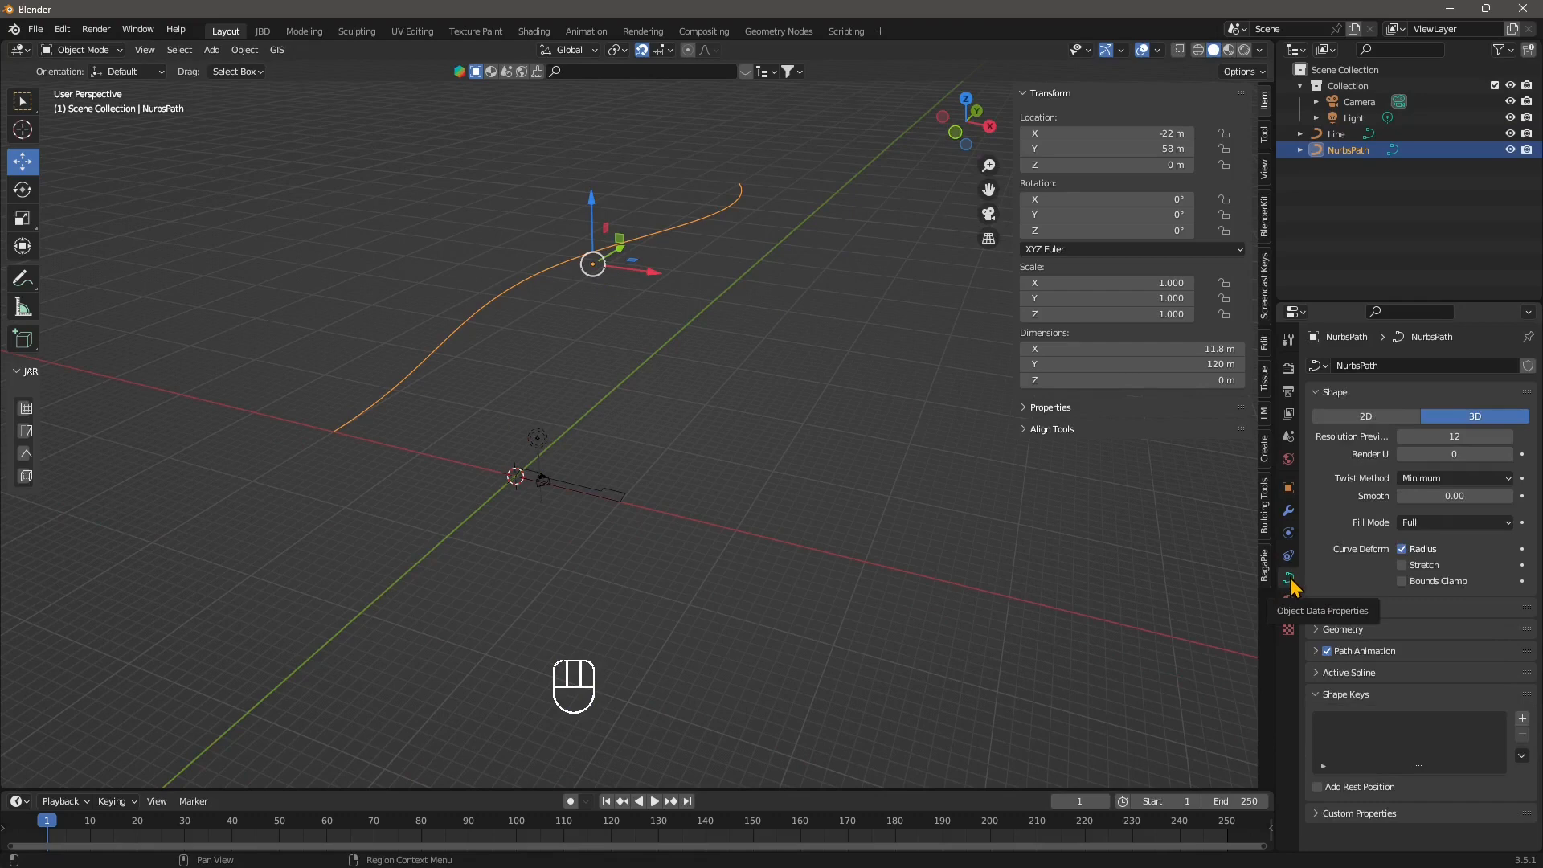
{"action": "left_click", "coordinate": [1359, 418]}
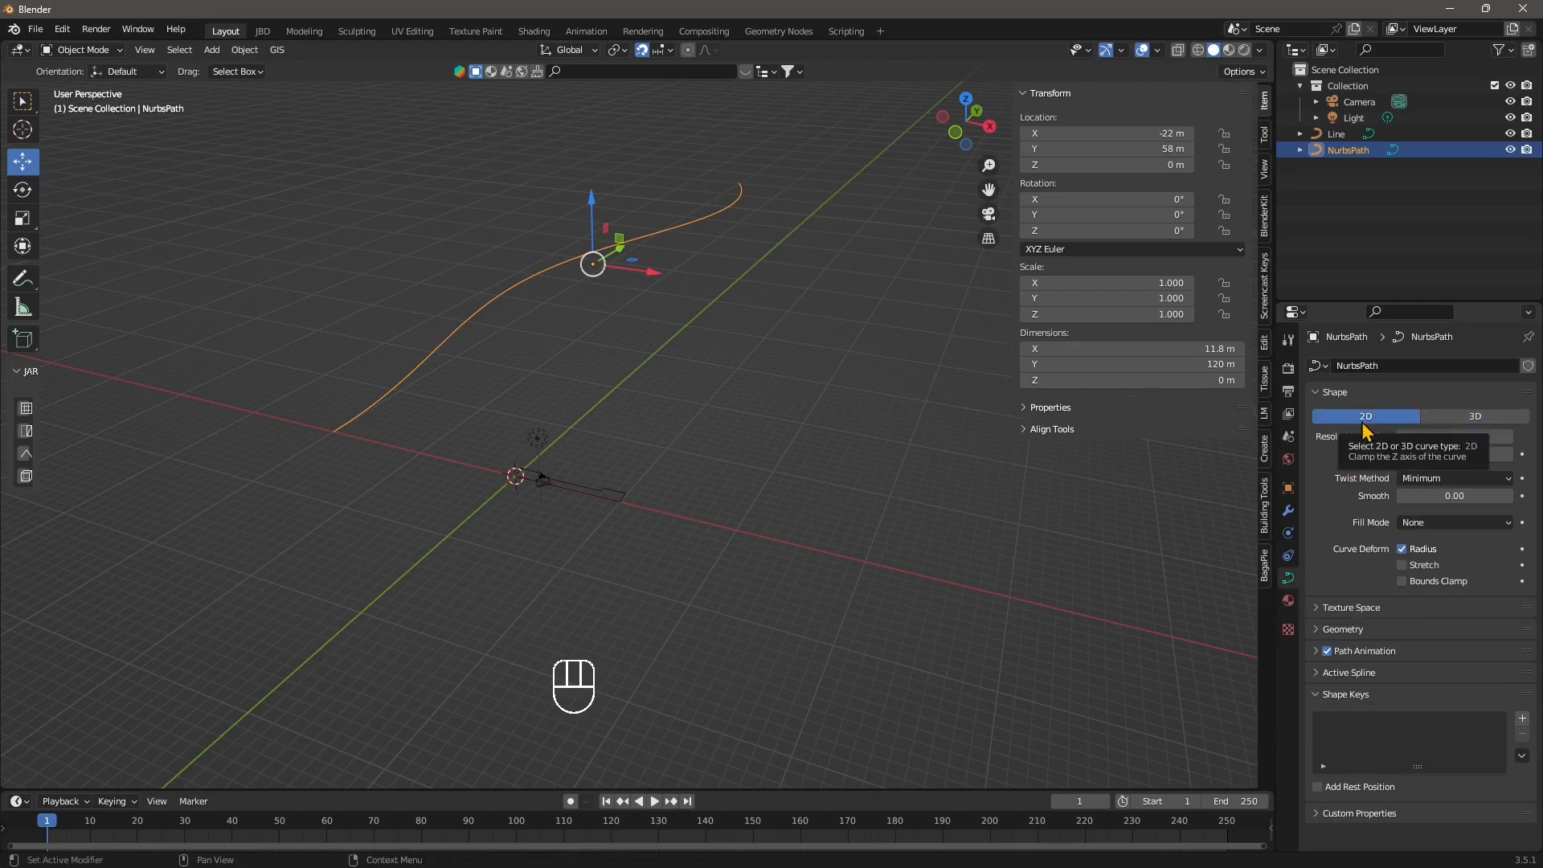
{"action": "left_click", "coordinate": [1468, 419]}
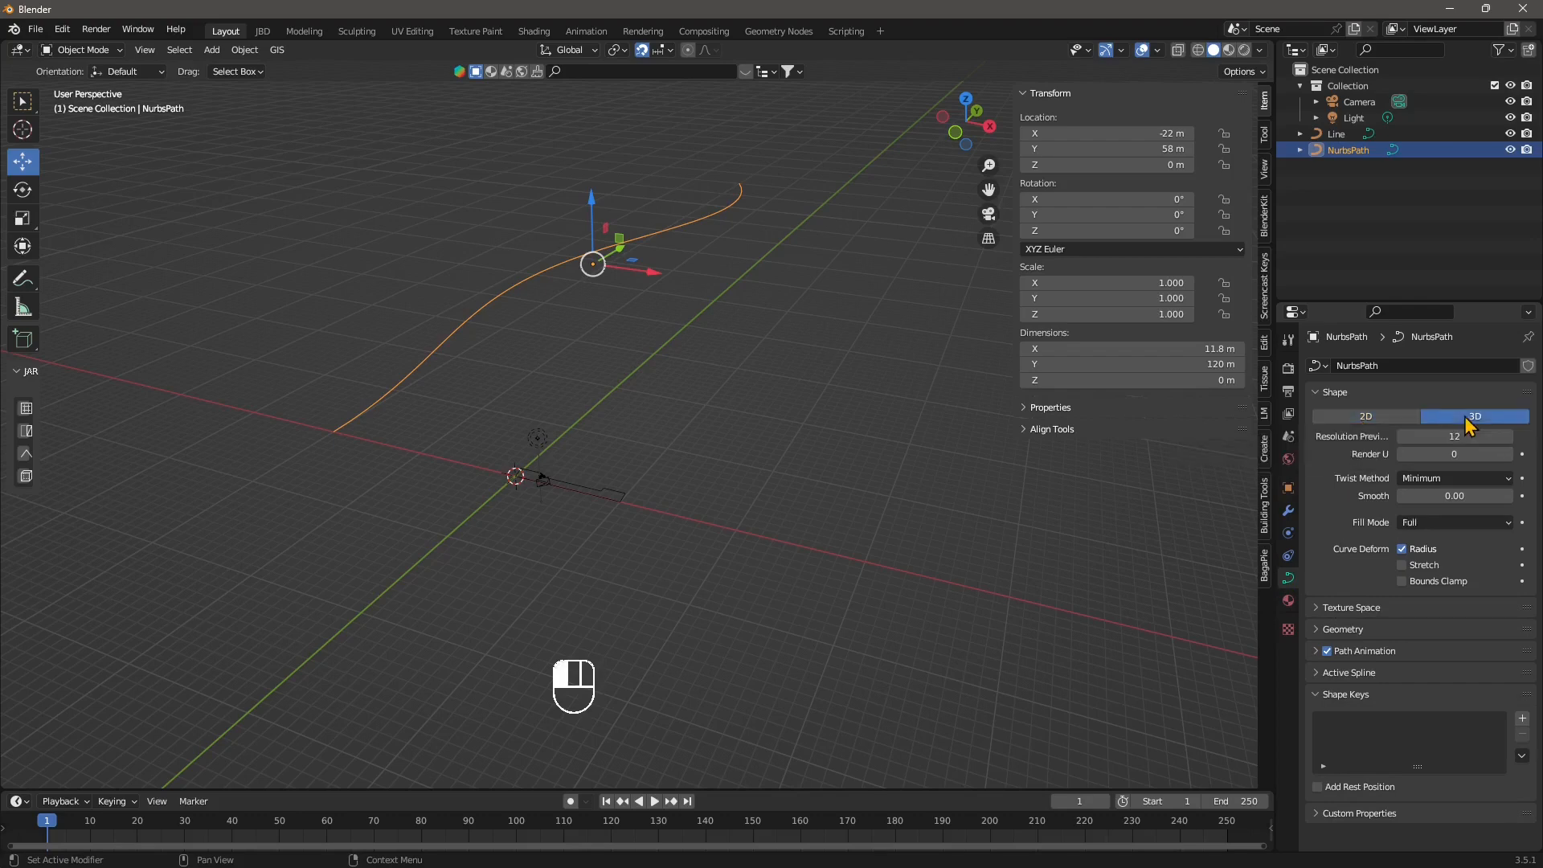
- Enter Edit Mode on the NURBS path and raise its third control point along Z
{"action": "middle_click_drag", "start_coordinate": [579, 482], "coordinate": [555, 442]}
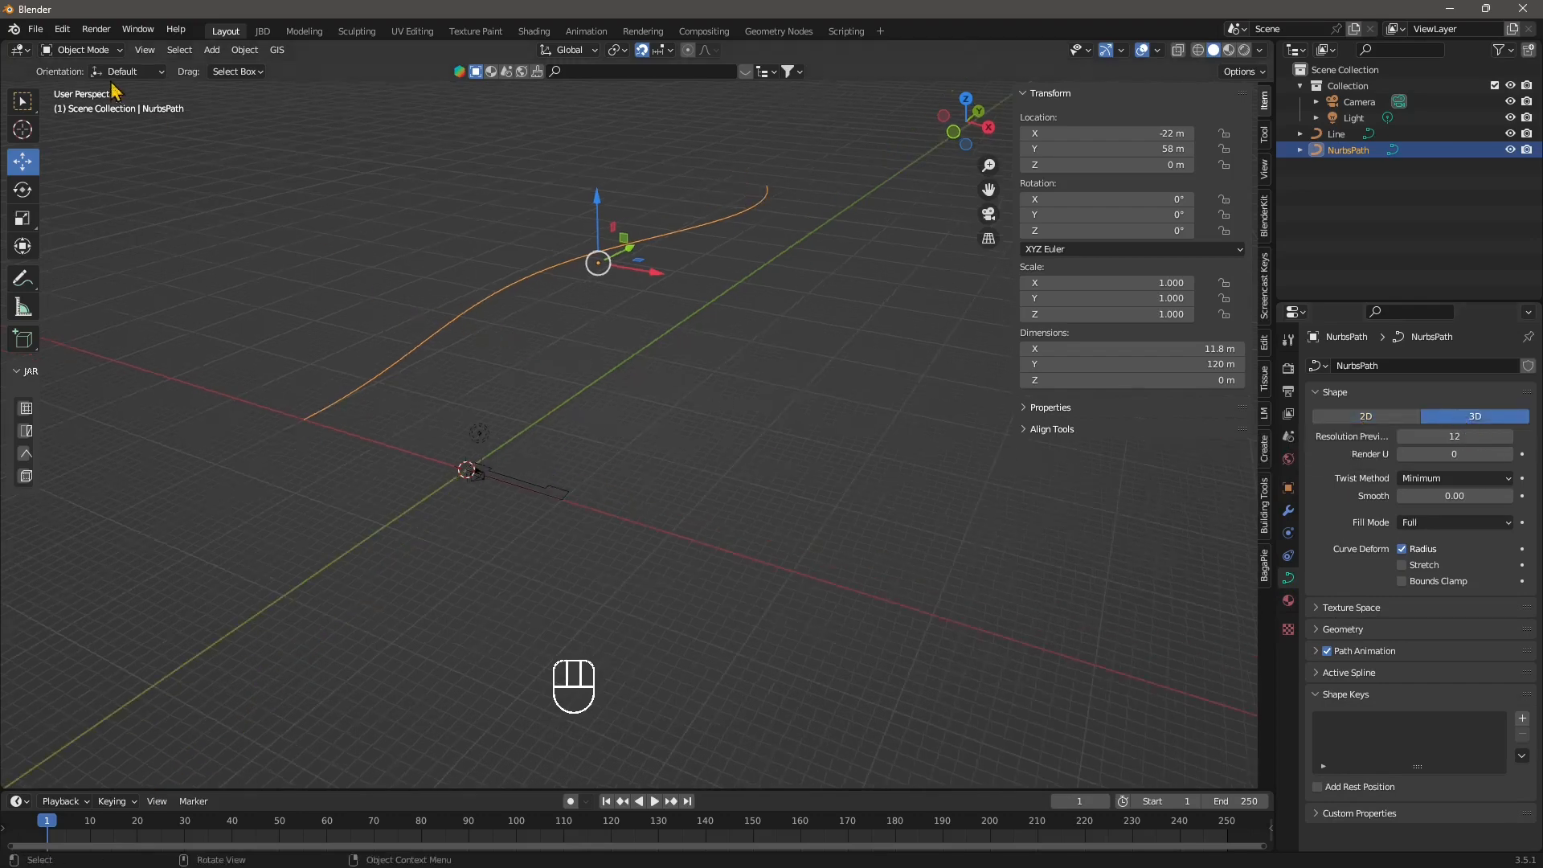
{"action": "left_click", "coordinate": [81, 50]}
{"action": "left_click", "coordinate": [74, 82]}
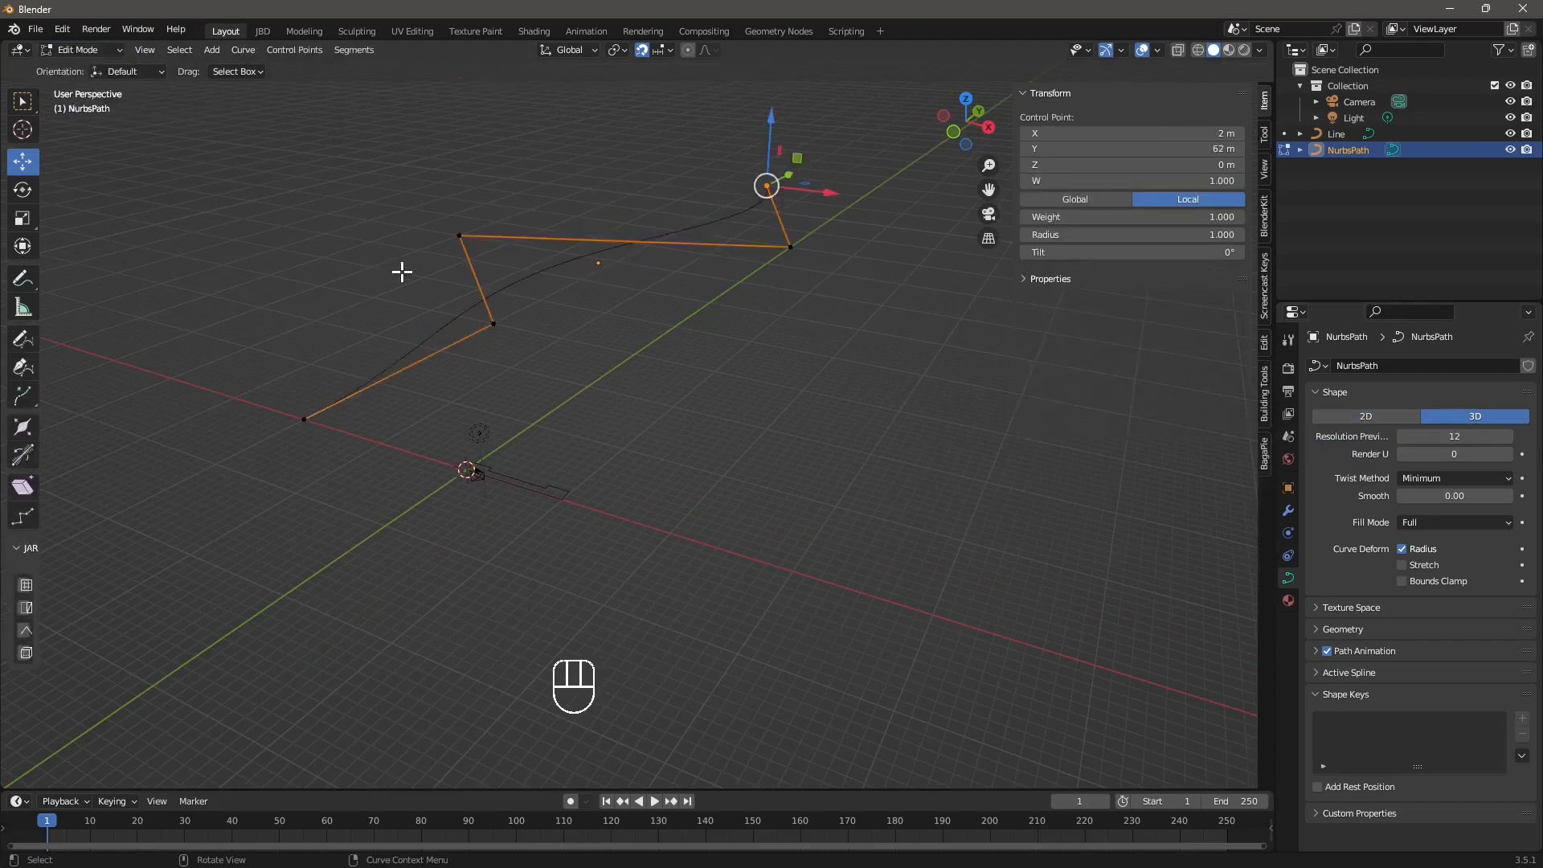
{"action": "middle_click_drag", "start_coordinate": [402, 272], "coordinate": [721, 203]}
{"action": "left_click", "coordinate": [667, 230]}
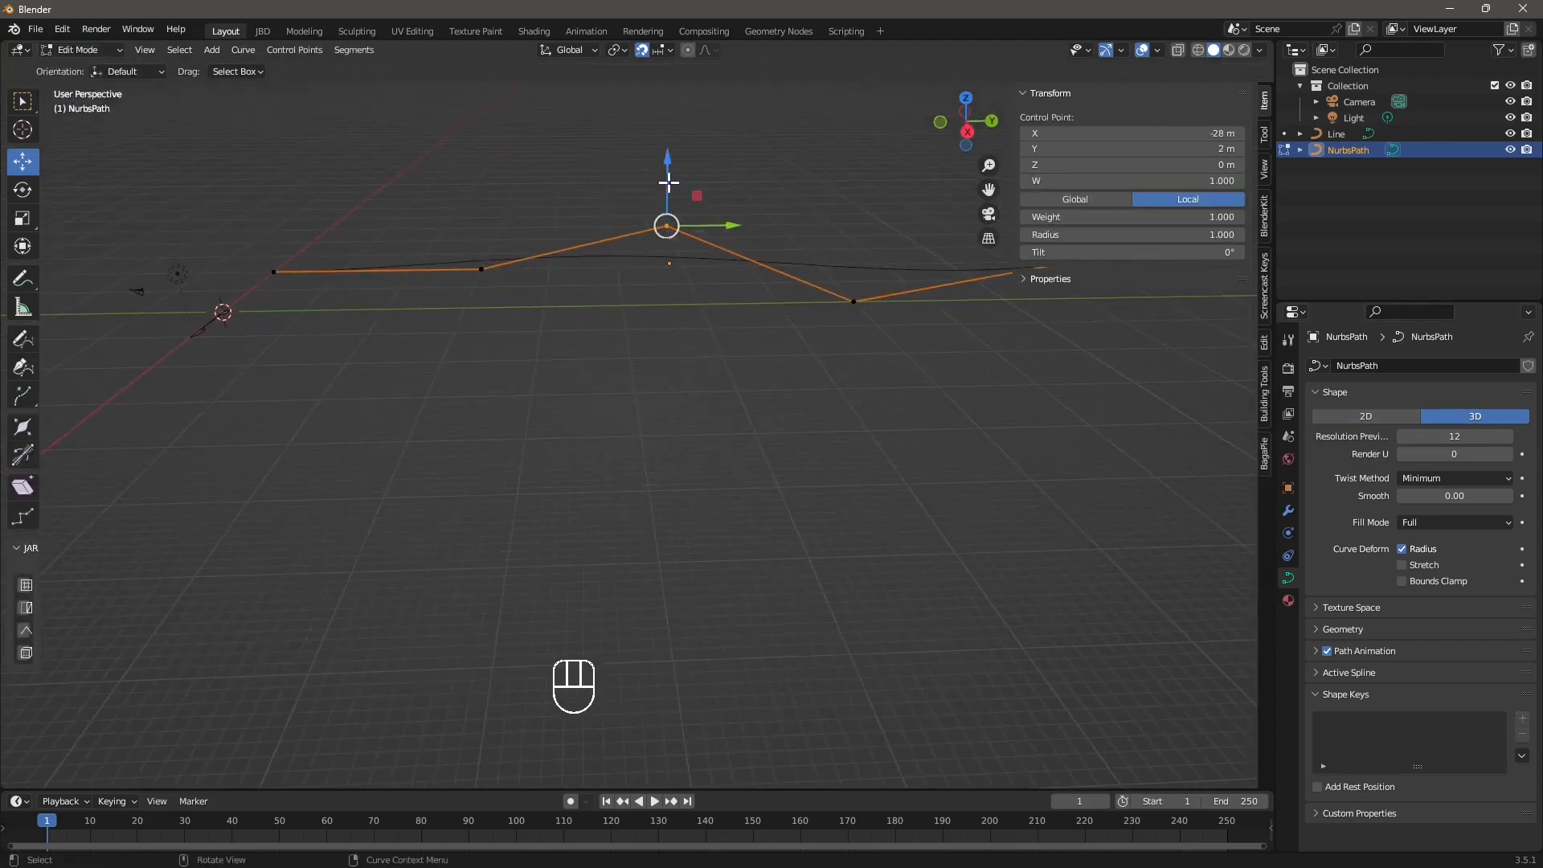
{"action": "left_click_drag", "start_coordinate": [669, 182], "coordinate": [677, 111]}
- Raise the fourth control point 12 m and the path's end point 22 m along Z
{"action": "left_click", "coordinate": [853, 299]}
{"action": "left_click_drag", "start_coordinate": [855, 252], "coordinate": [863, 161]}
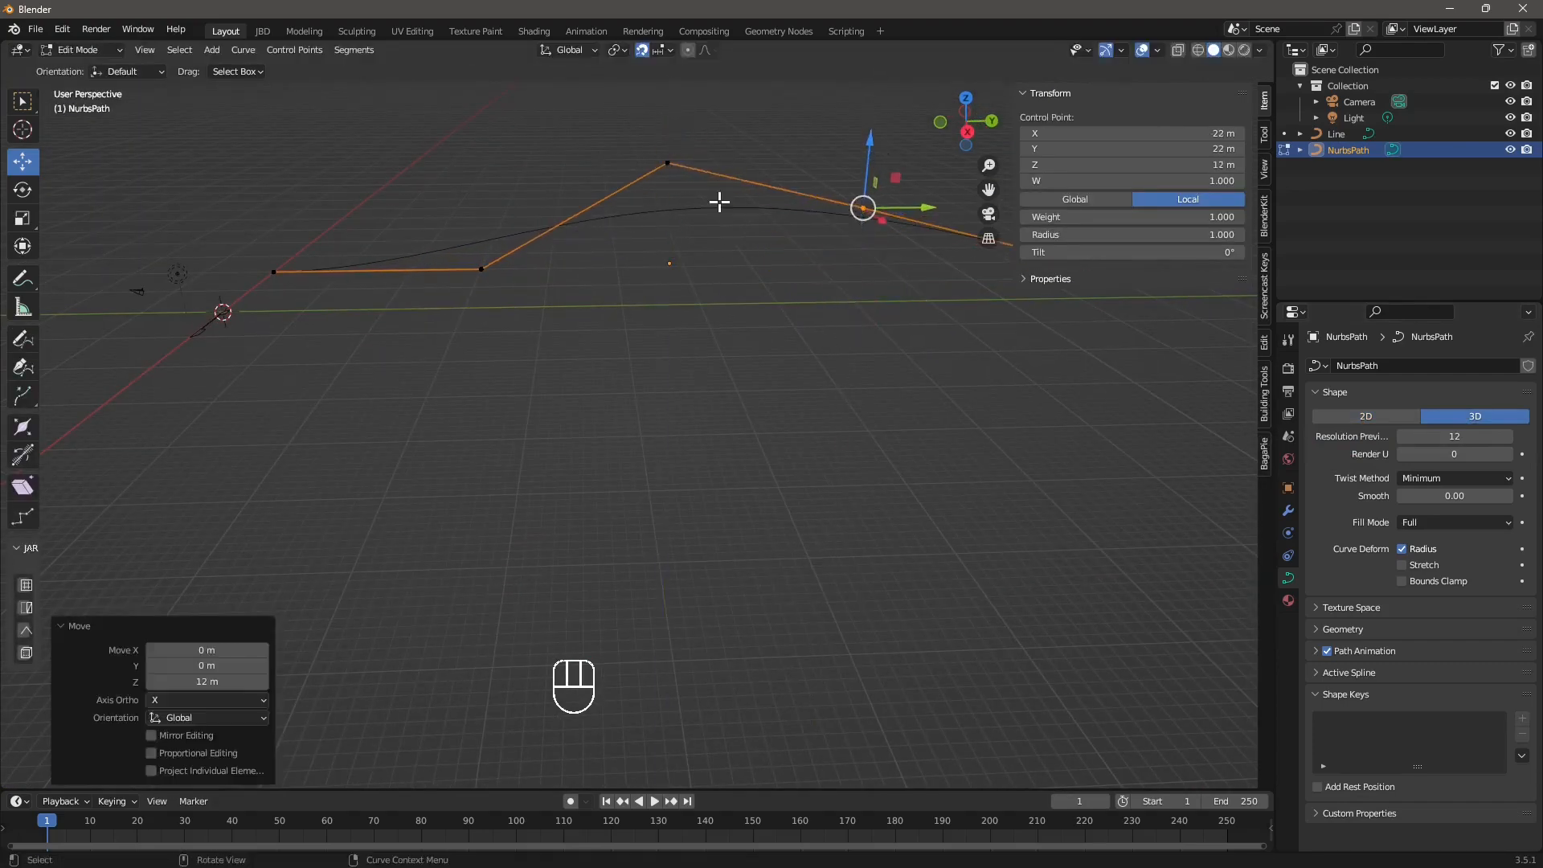
{"action": "middle_click_drag", "start_coordinate": [889, 349], "coordinate": [687, 383], "text": "shift"}
{"action": "left_click", "coordinate": [883, 311]}
{"action": "left_click_drag", "start_coordinate": [886, 240], "coordinate": [923, 93]}
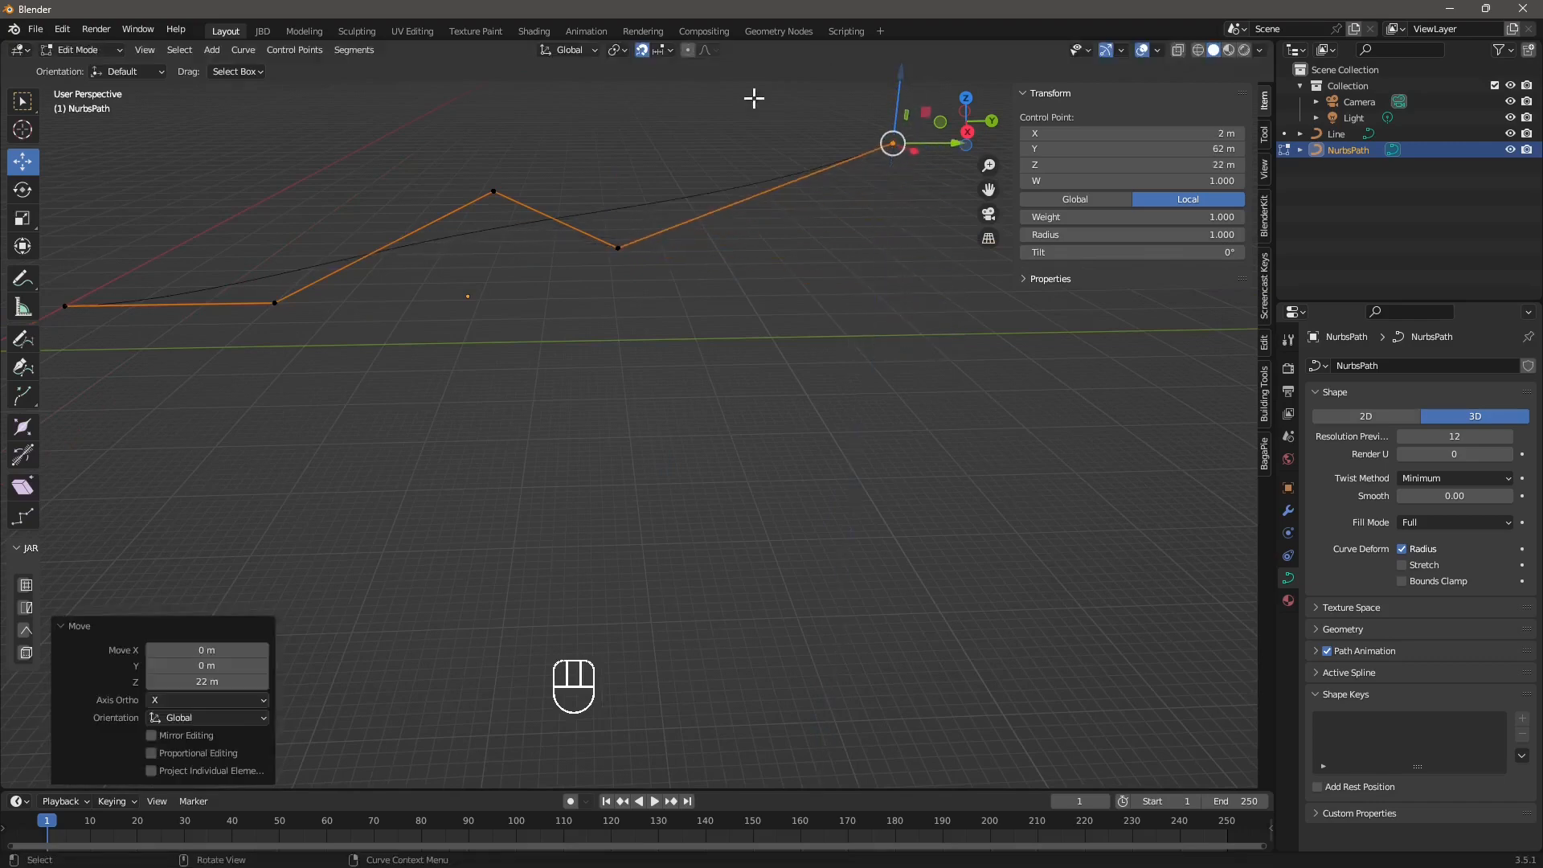
- Raise the fourth control point 6 m to Z 18 m and lower the end point 7 m to Z 15 m
{"action": "left_click", "coordinate": [617, 246]}
{"action": "left_click_drag", "start_coordinate": [617, 193], "coordinate": [622, 144]}
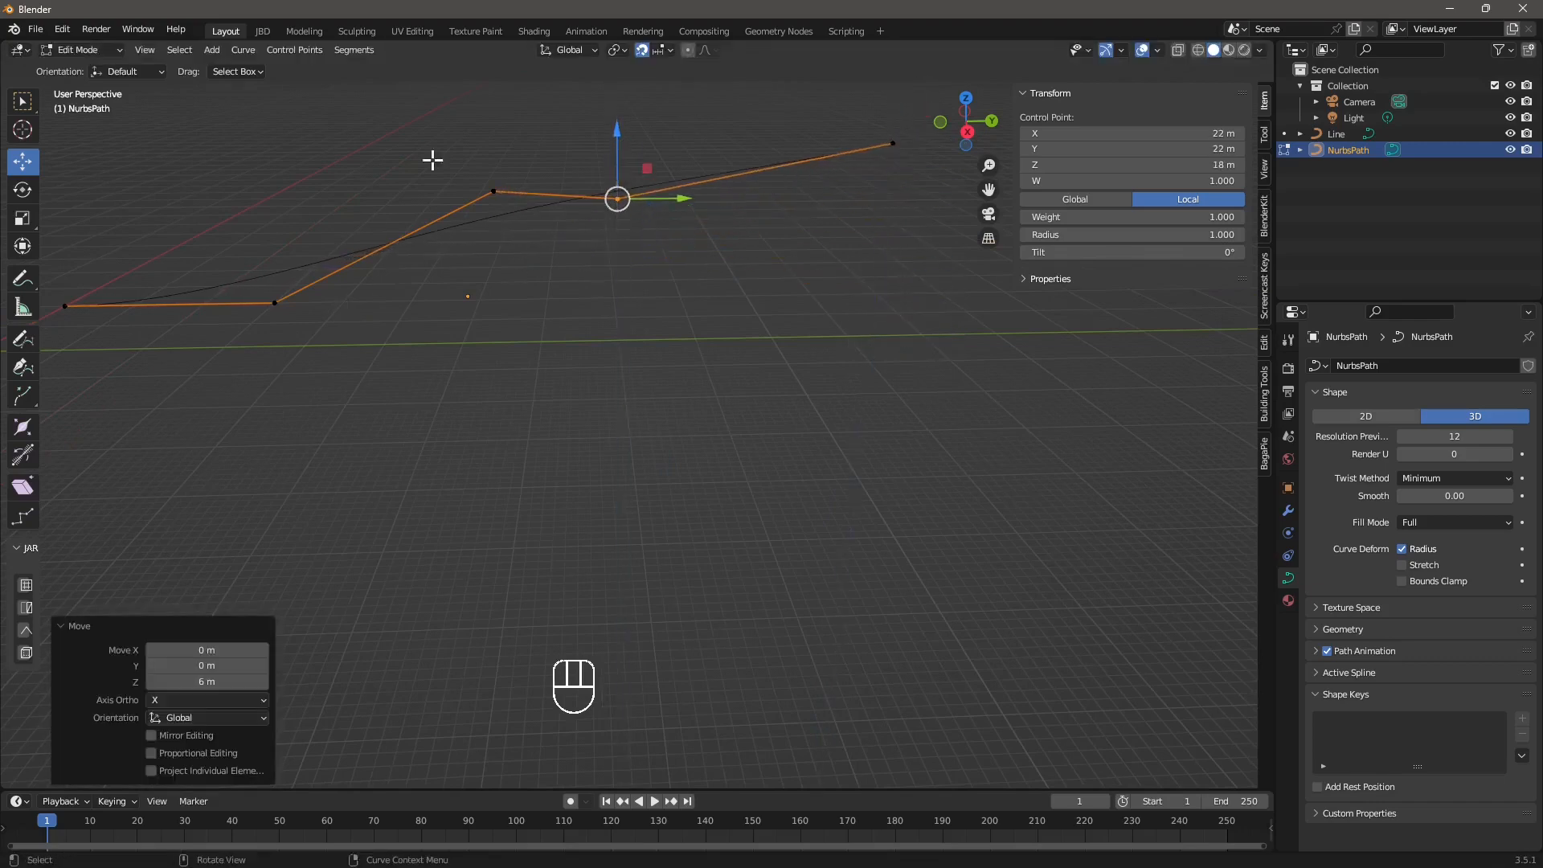
{"action": "left_click", "coordinate": [893, 143]}
{"action": "left_click_drag", "start_coordinate": [893, 121], "coordinate": [888, 172]}
{"action": "middle_click_drag", "start_coordinate": [635, 260], "coordinate": [561, 437]}
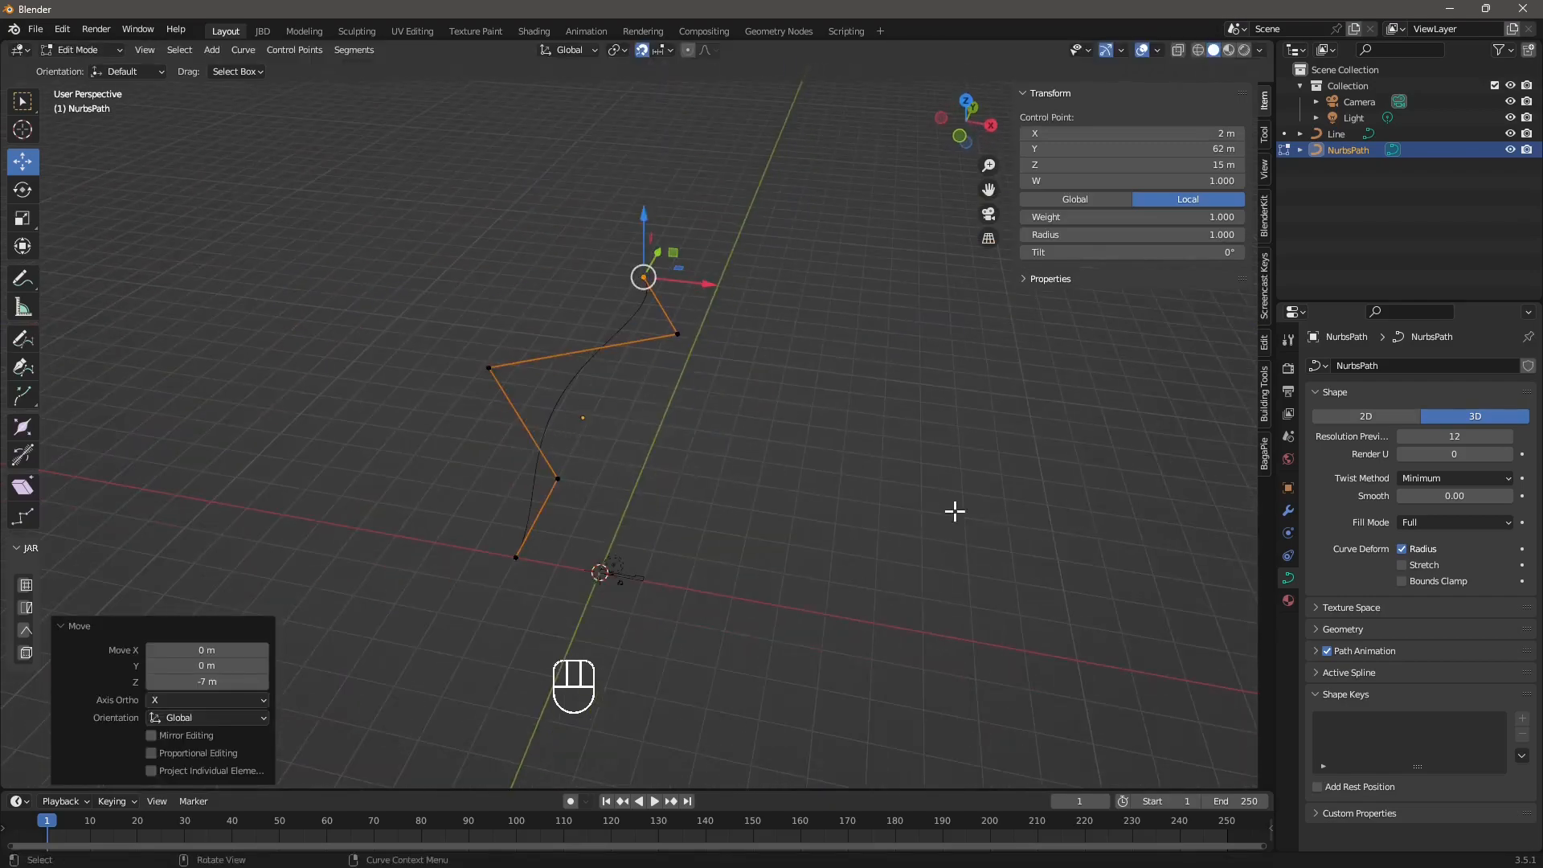
- Lower the NURBS path's third control point 13 m along Z to Z -2 m
{"action": "middle_click_drag", "start_coordinate": [765, 506], "coordinate": [590, 519]}
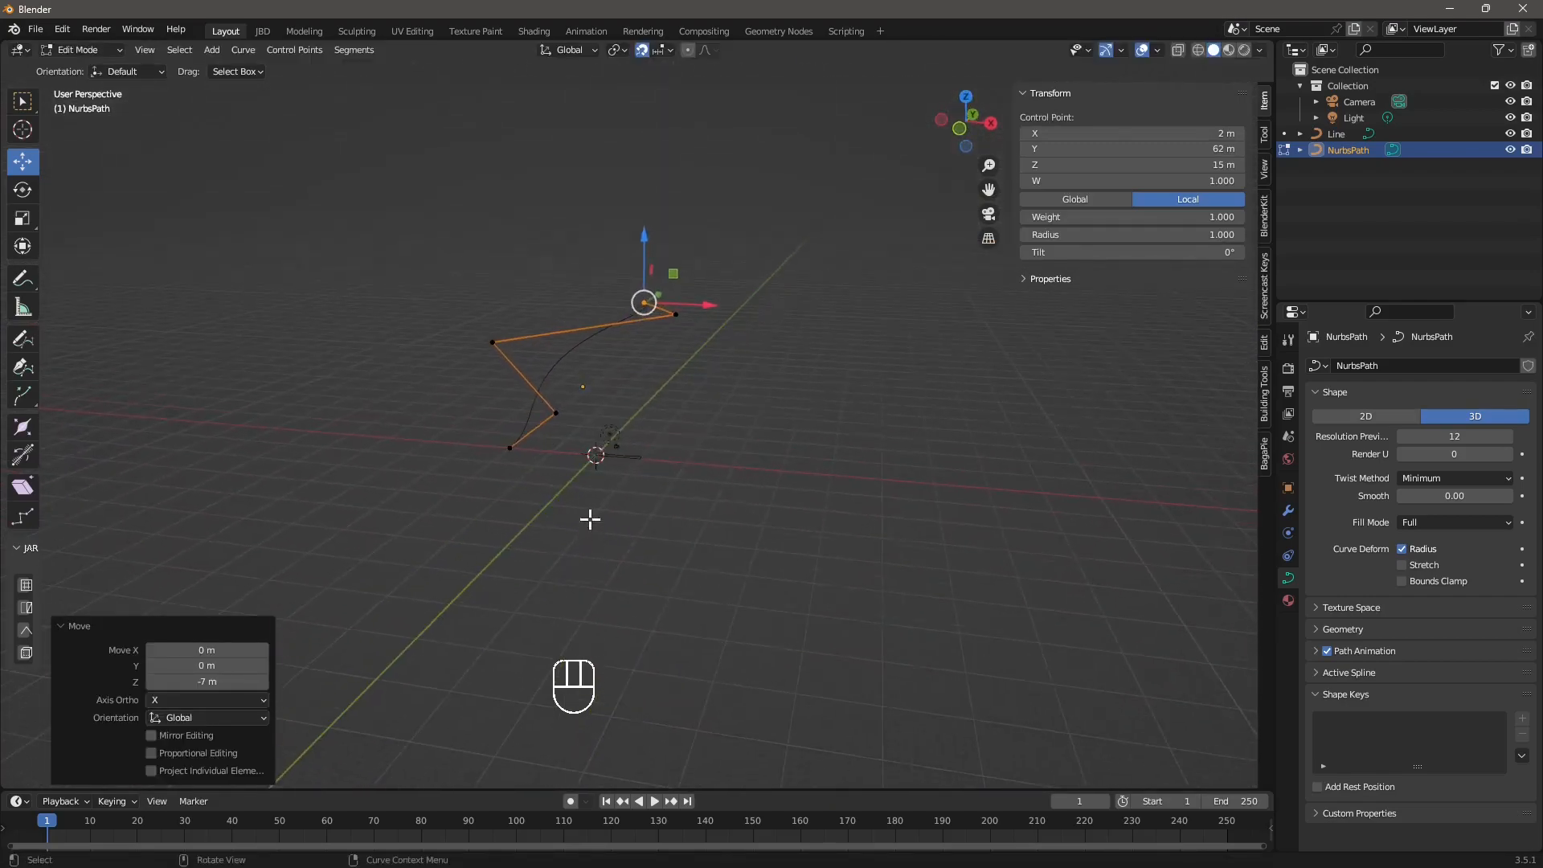
{"action": "scroll", "coordinate": [594, 482], "scroll_direction": "up", "scroll_amount": 4}
{"action": "left_click", "coordinate": [369, 273]}
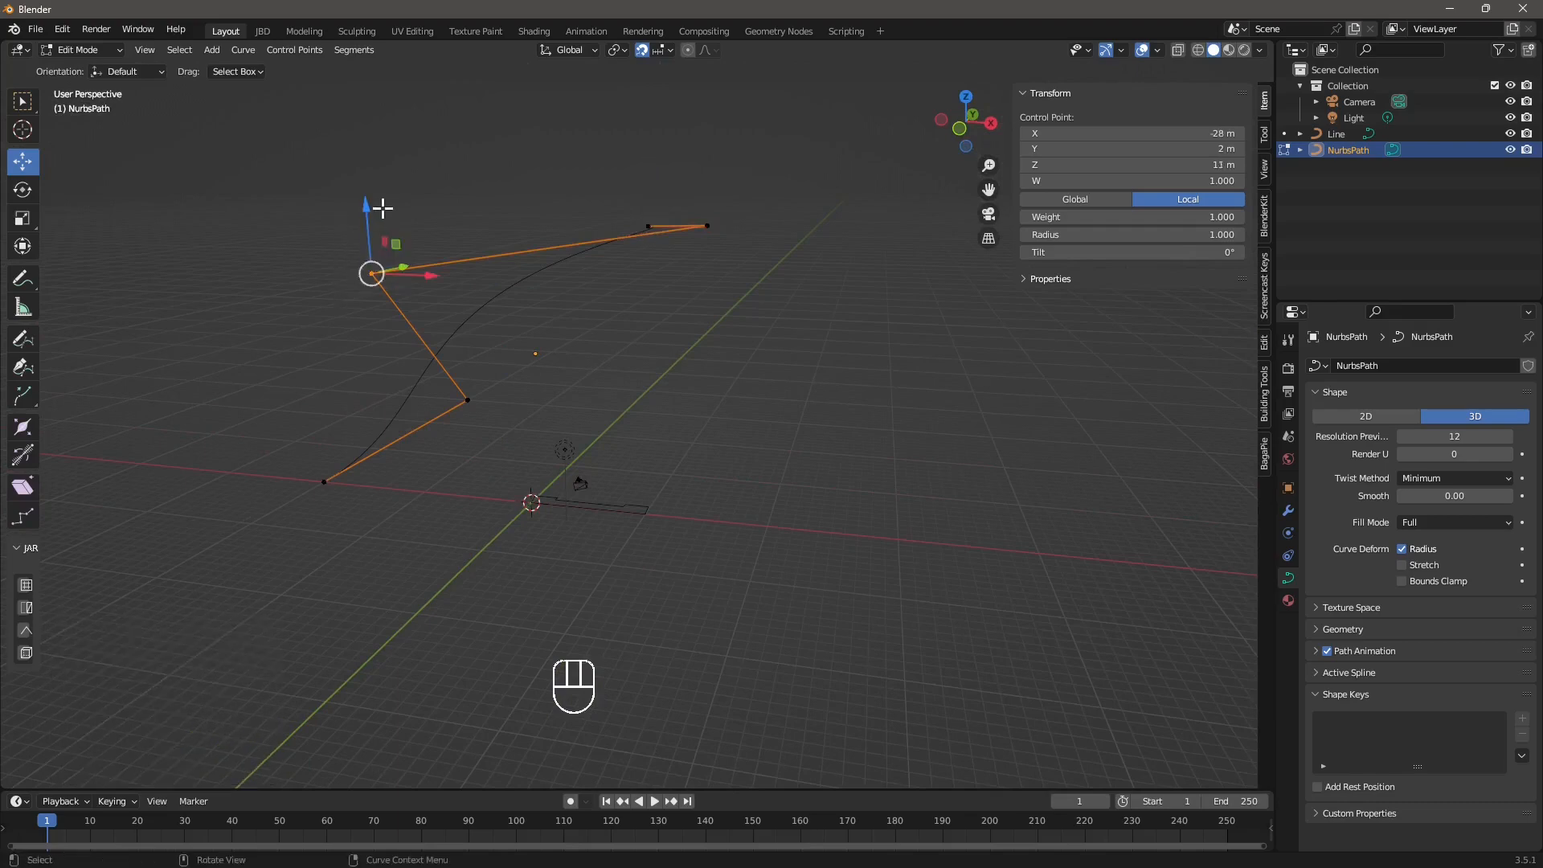
{"action": "left_click_drag", "start_coordinate": [378, 207], "coordinate": [338, 448]}
{"action": "middle_click_drag", "start_coordinate": [338, 448], "coordinate": [379, 421]}
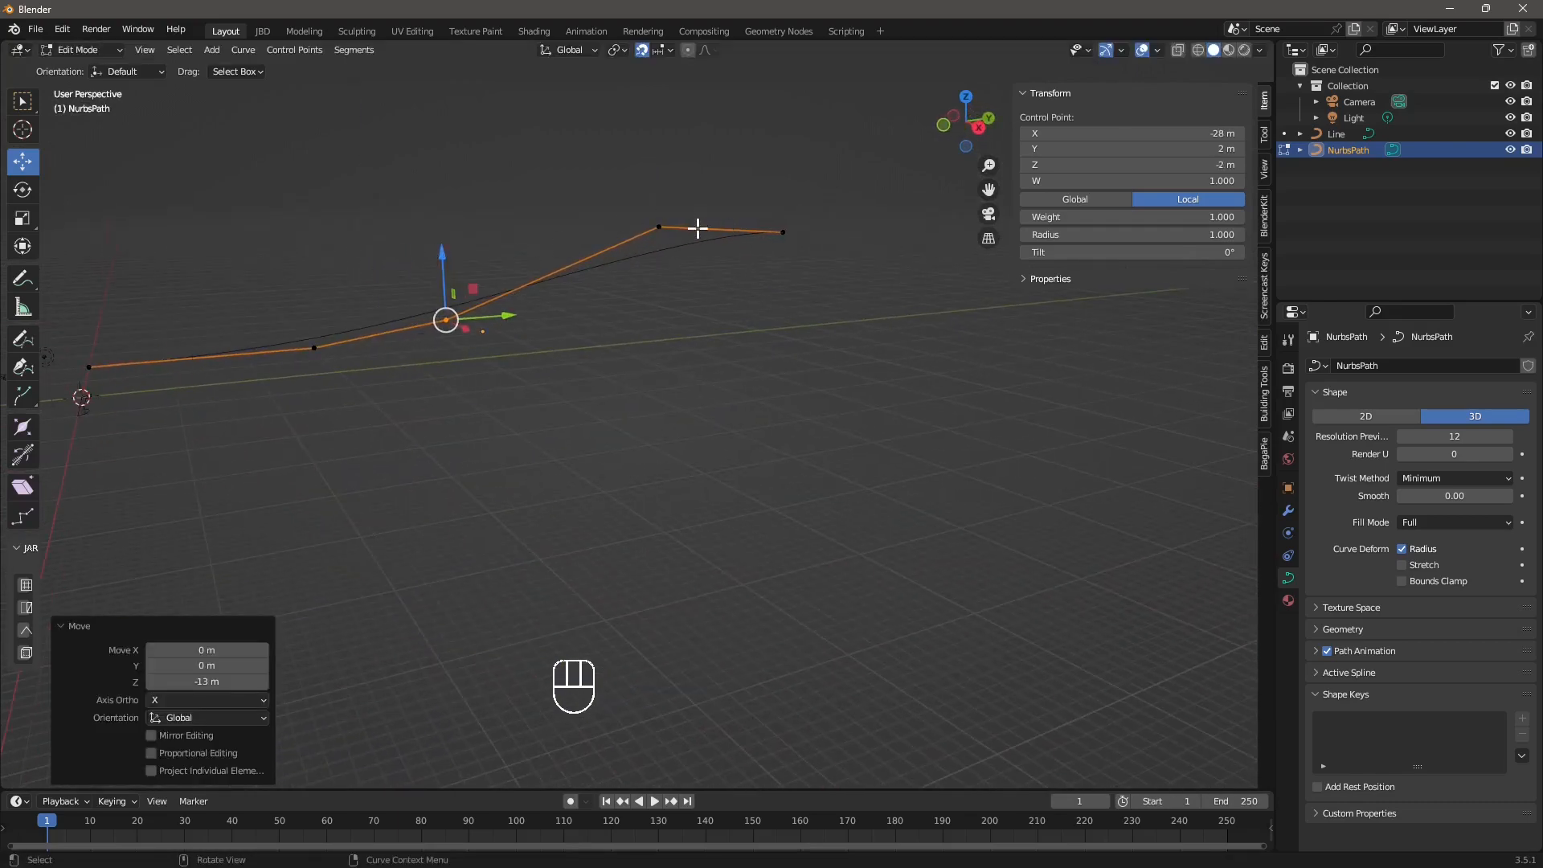
{"action": "middle_click_drag", "start_coordinate": [506, 257], "coordinate": [547, 496]}
- Return to Object Mode, select the Line cross-section profile and set its curve shape to 2D
{"action": "left_click", "coordinate": [83, 50]}
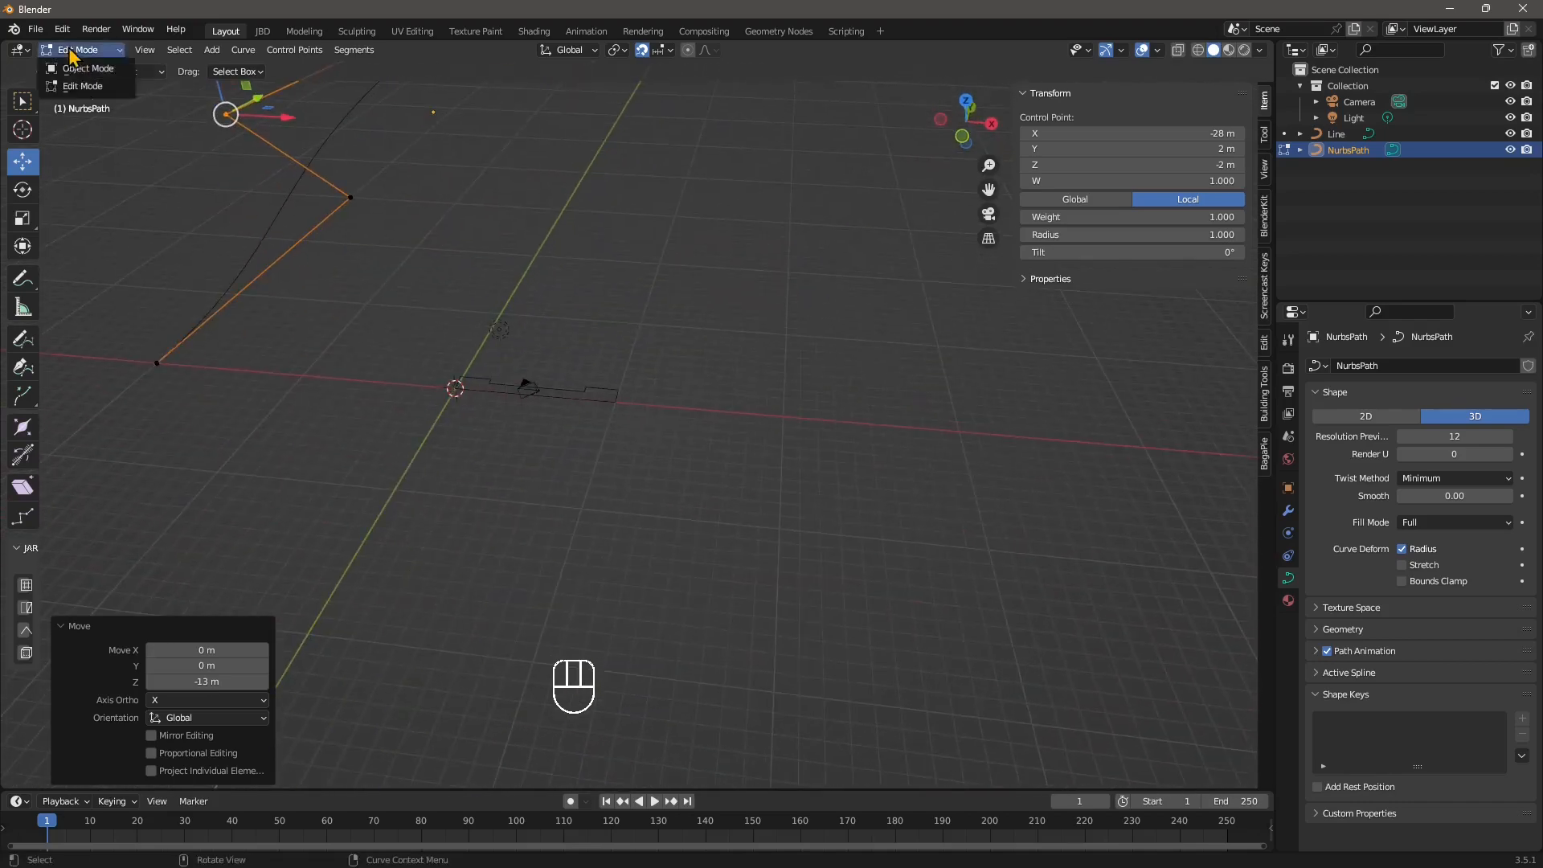
{"action": "left_click", "coordinate": [95, 69]}
{"action": "left_click", "coordinate": [599, 406]}
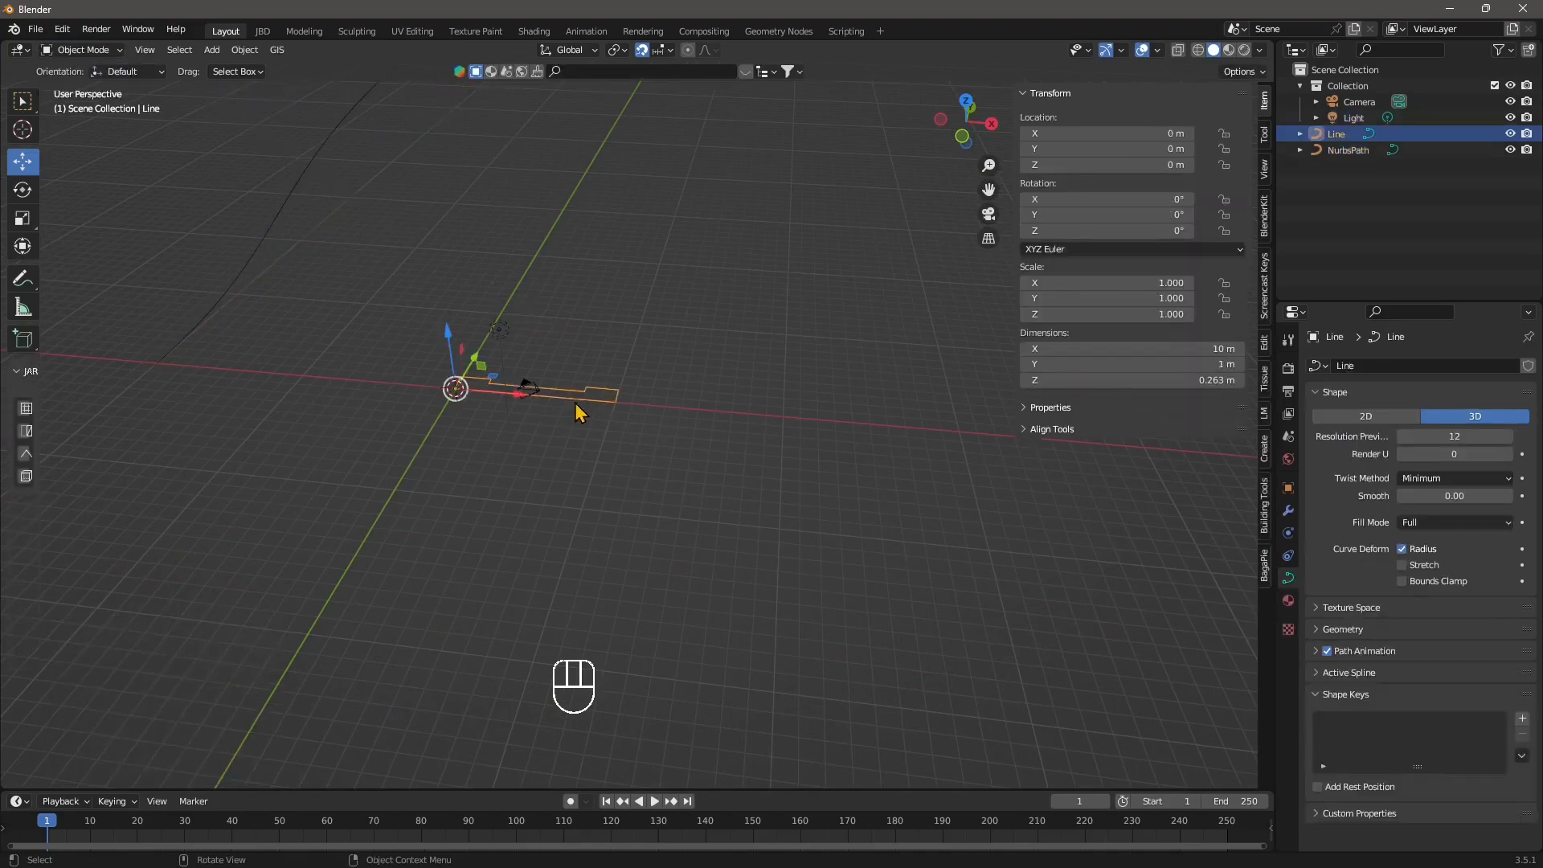
{"action": "left_click", "coordinate": [1366, 417]}
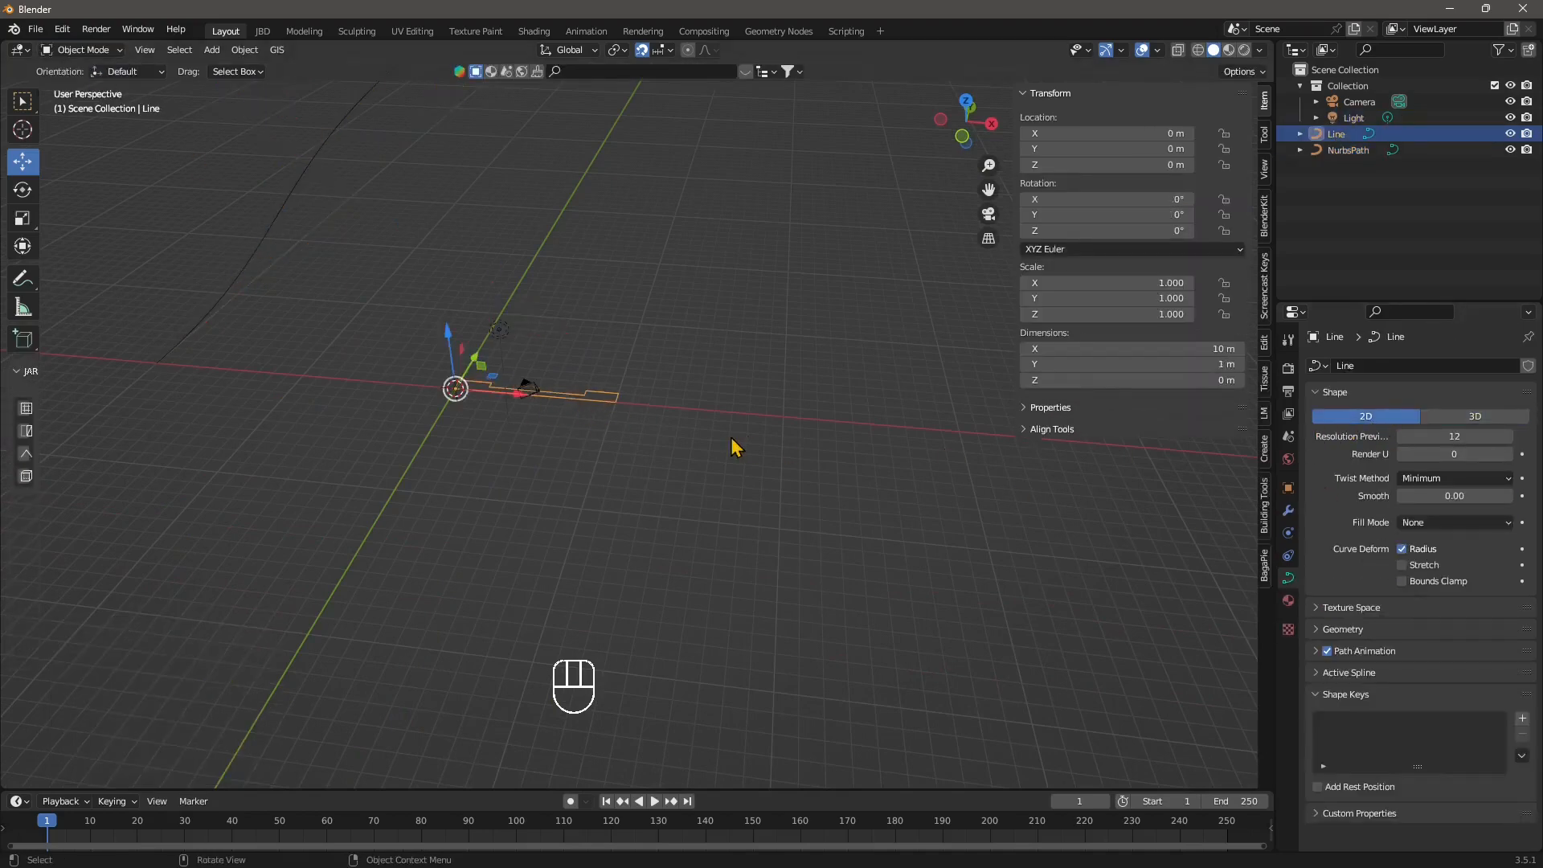
- Select the NURBS path and expand its Geometry settings down to the Bevel options
{"action": "middle_click_drag", "start_coordinate": [733, 447], "coordinate": [635, 571]}
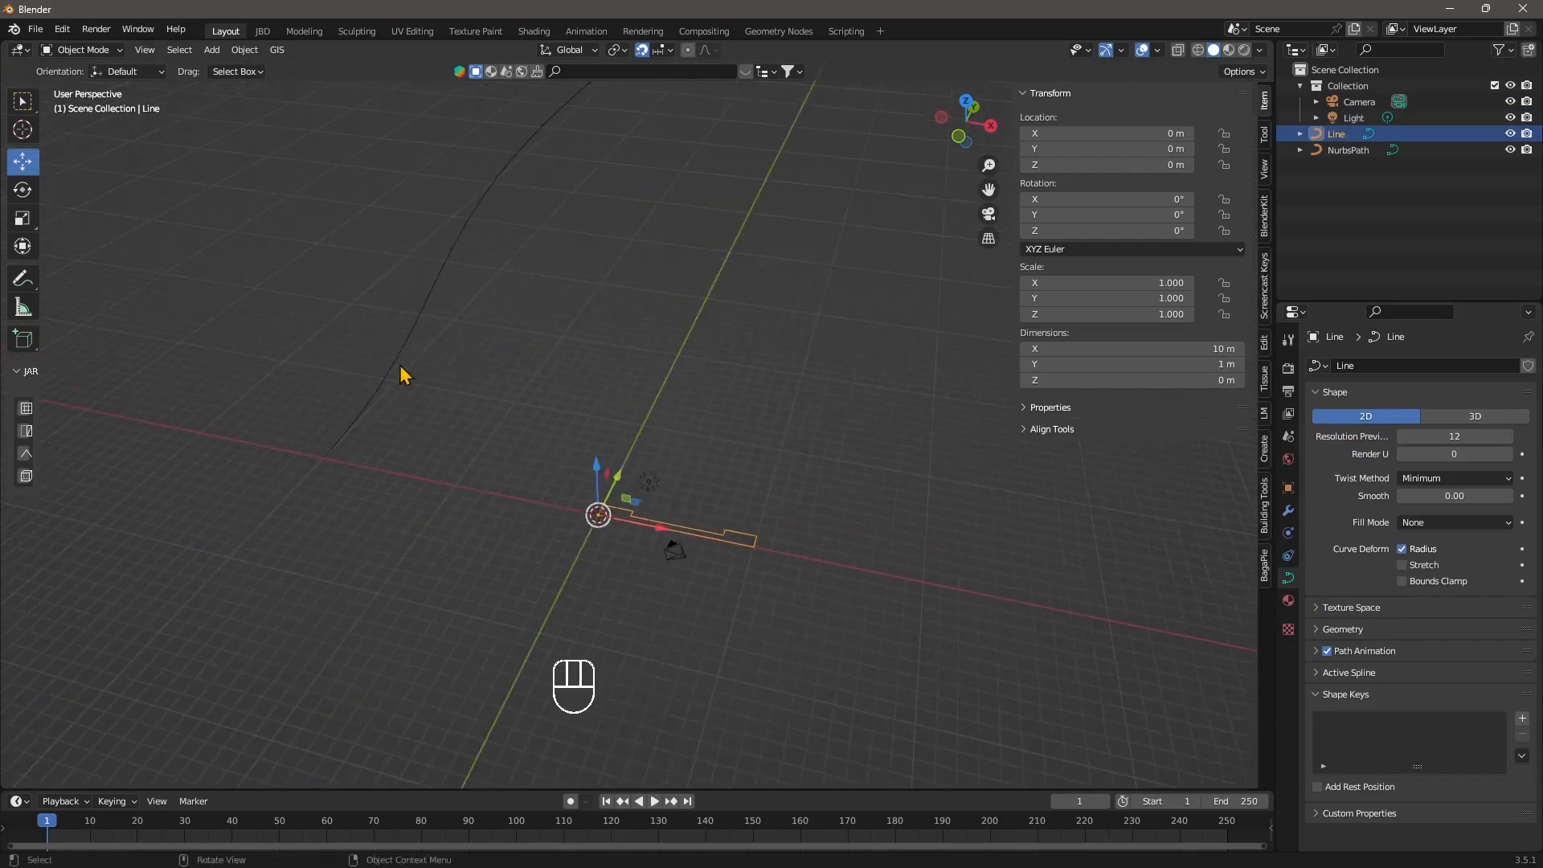
{"action": "left_click", "coordinate": [403, 372]}
{"action": "middle_click_drag", "start_coordinate": [502, 419], "coordinate": [720, 465]}
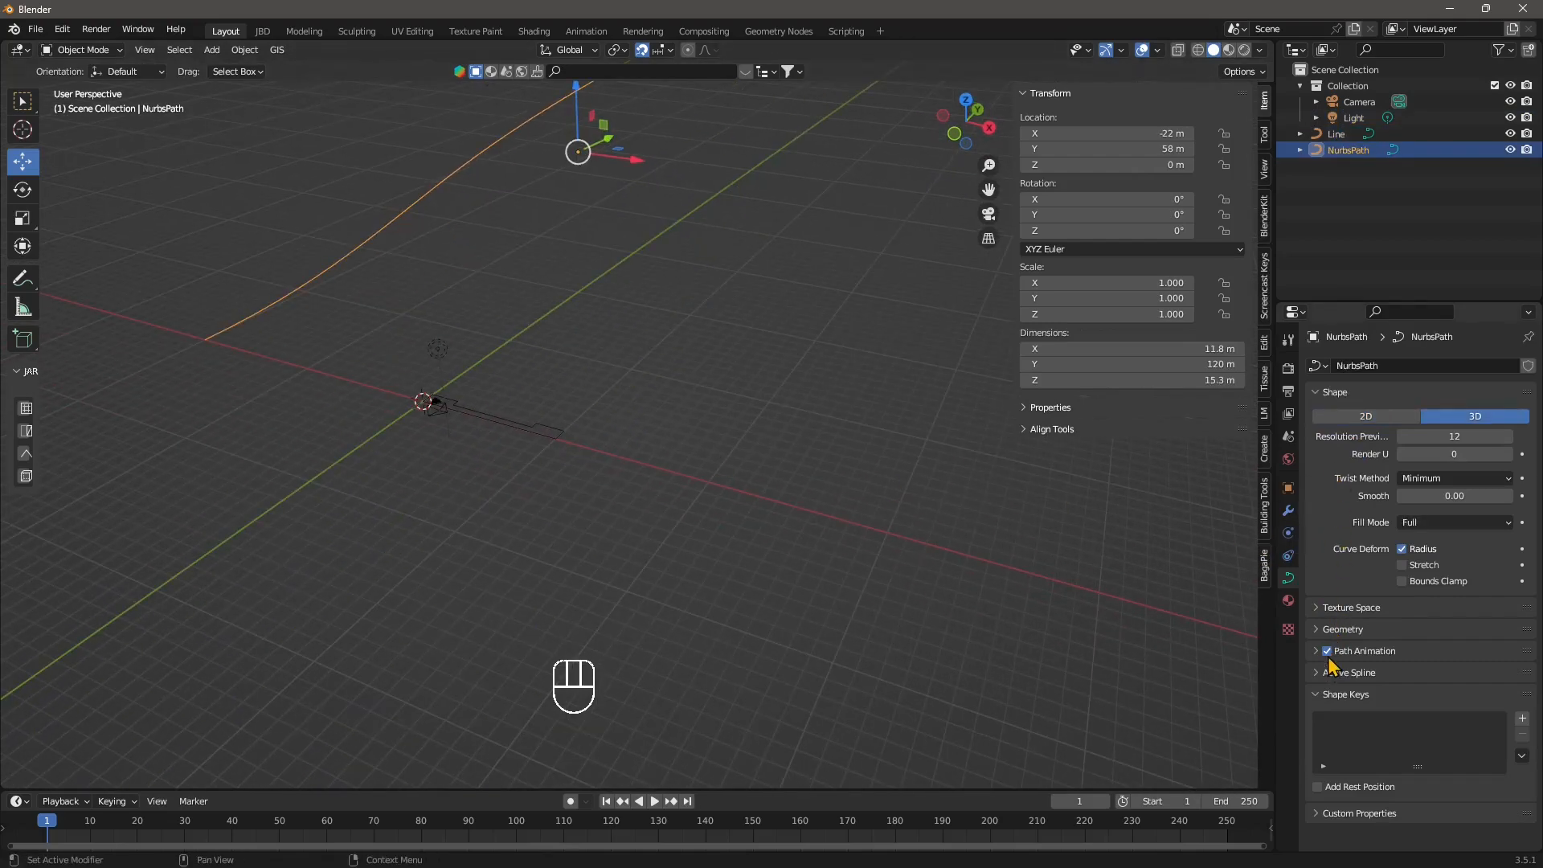
{"action": "left_click", "coordinate": [1338, 631]}
{"action": "scroll", "coordinate": [1344, 688], "scroll_direction": "down", "scroll_amount": 3}
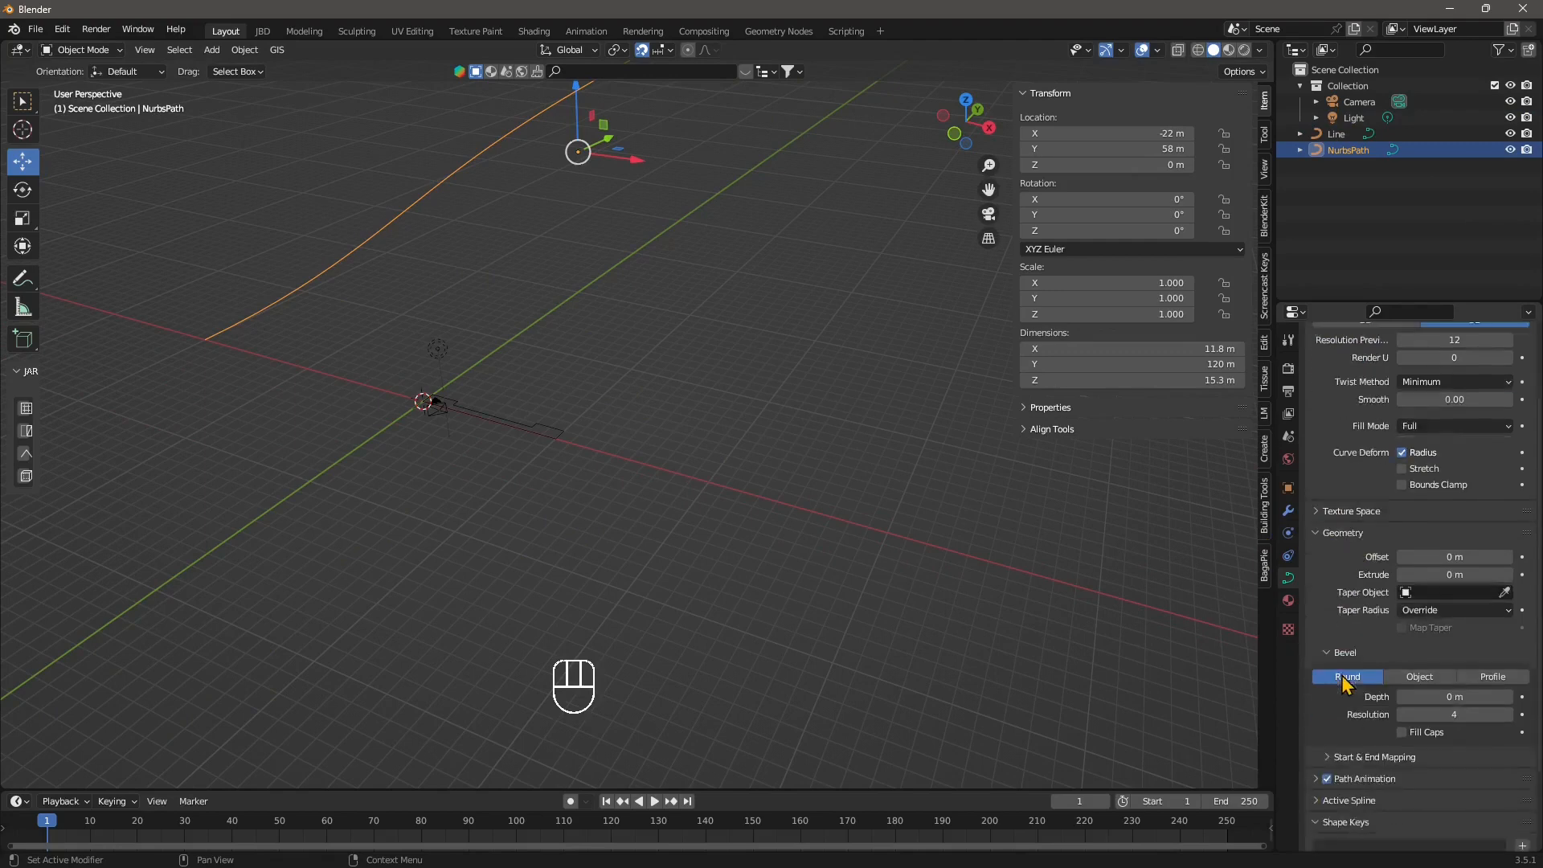
{"action": "left_click", "coordinate": [1345, 636]}
{"action": "left_click", "coordinate": [1349, 637]}
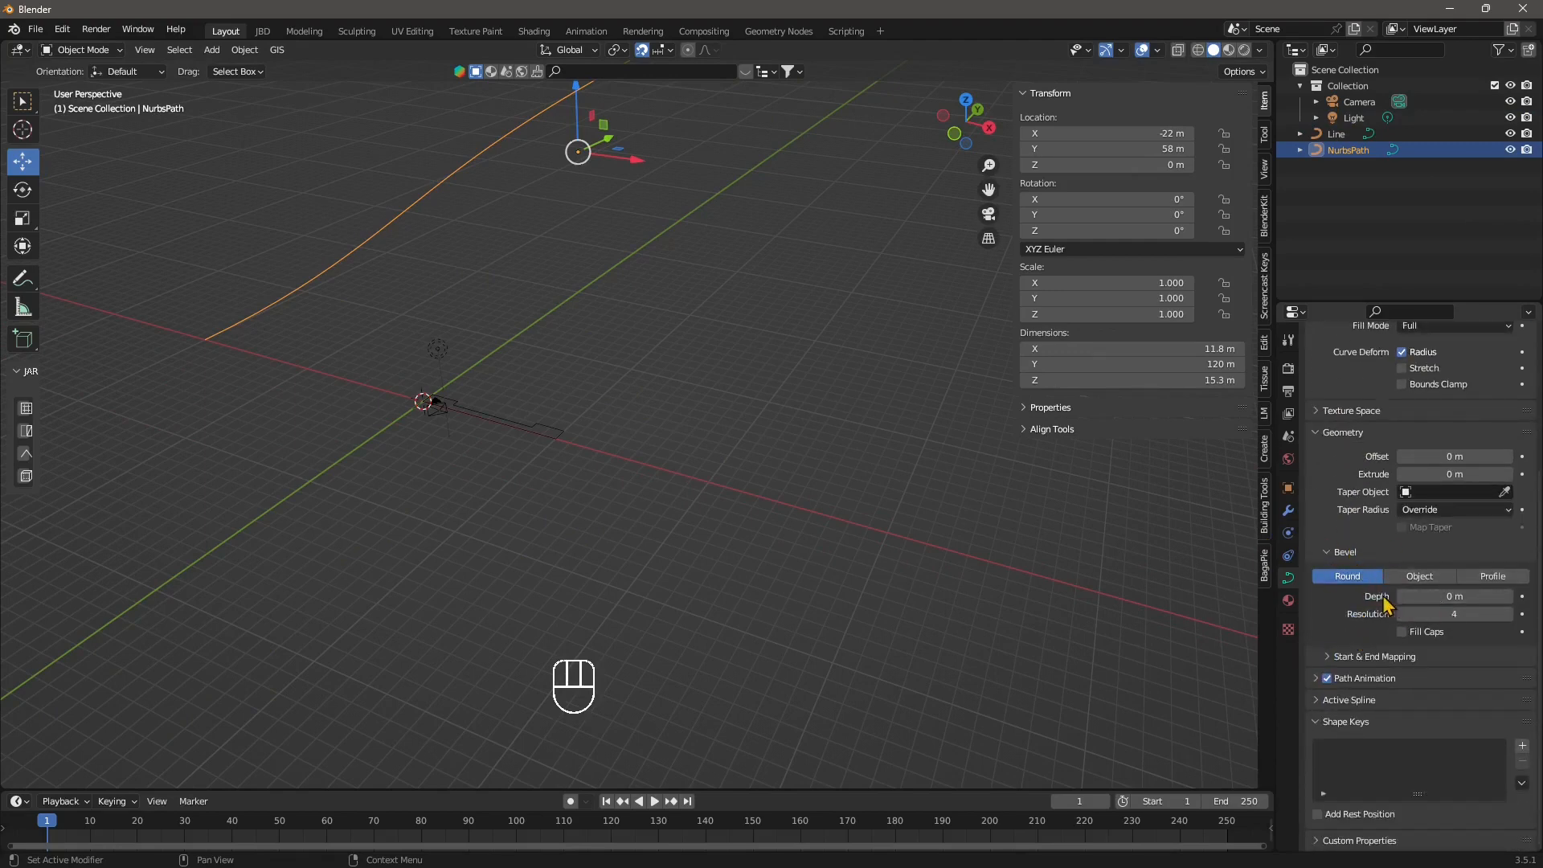
- Give the NURBS path a Round bevel with a depth of 3.34 m and enable Fill Caps
{"action": "left_click_drag", "start_coordinate": [1415, 597], "coordinate": [1527, 597]}
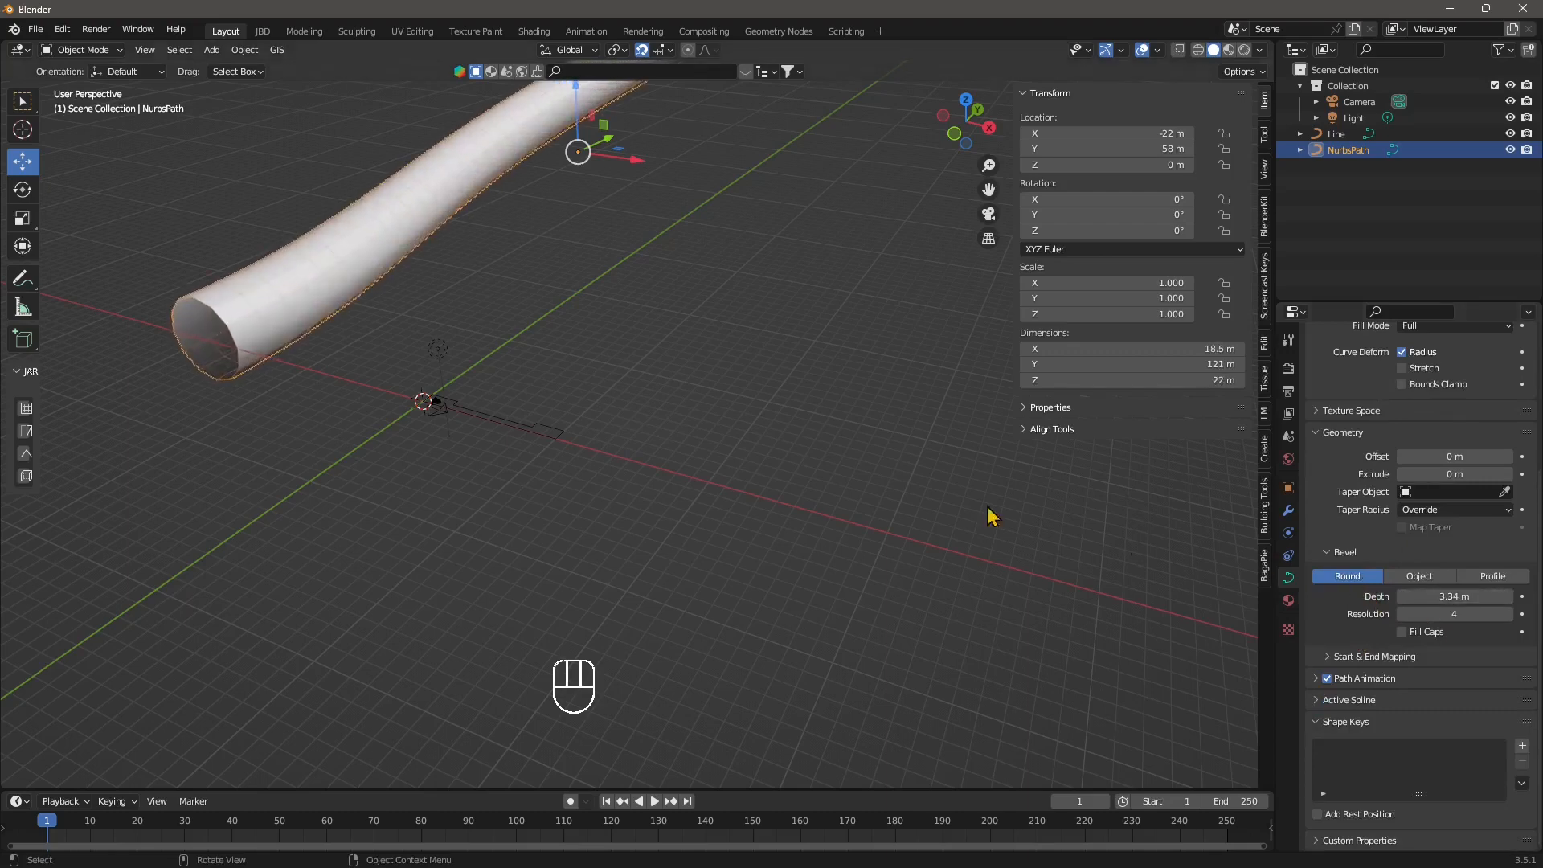
{"action": "middle_click_drag", "start_coordinate": [639, 463], "coordinate": [688, 441]}
{"action": "middle_click_drag", "start_coordinate": [717, 368], "coordinate": [514, 377]}
{"action": "scroll", "coordinate": [598, 387], "scroll_direction": "down", "scroll_amount": 3}
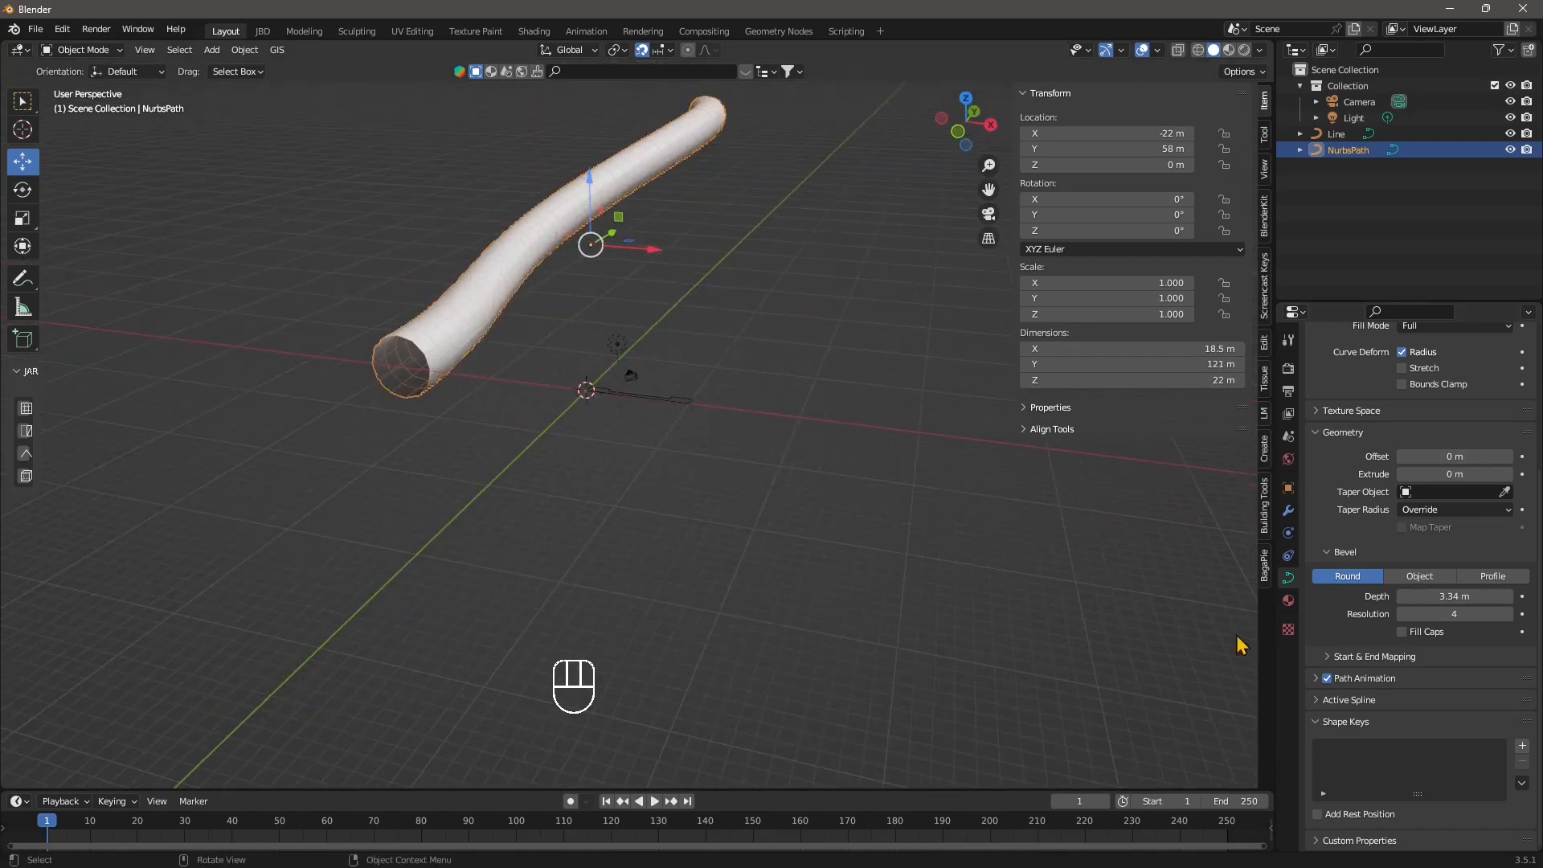
{"action": "left_click", "coordinate": [1403, 633]}
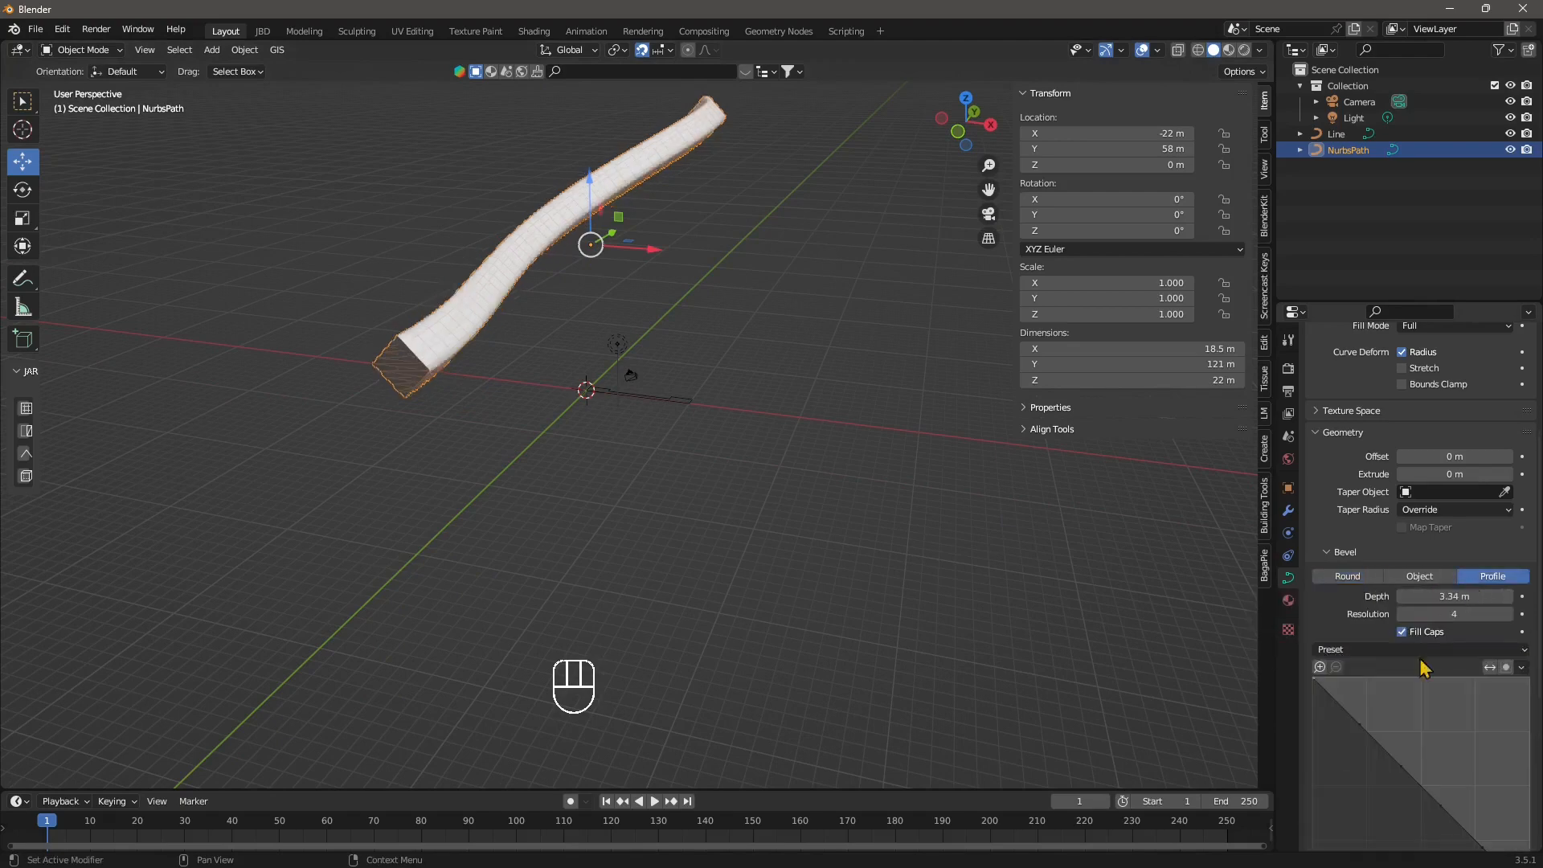
- Try a Profile bevel on the NURBS path, reshaping its profile curve with three added points into a wavy form
{"action": "middle_click", "coordinate": [1409, 749], "text": "shift"}
{"action": "left_click", "coordinate": [1376, 714]}
{"action": "scroll", "coordinate": [1367, 707], "scroll_direction": "down", "scroll_amount": 4}
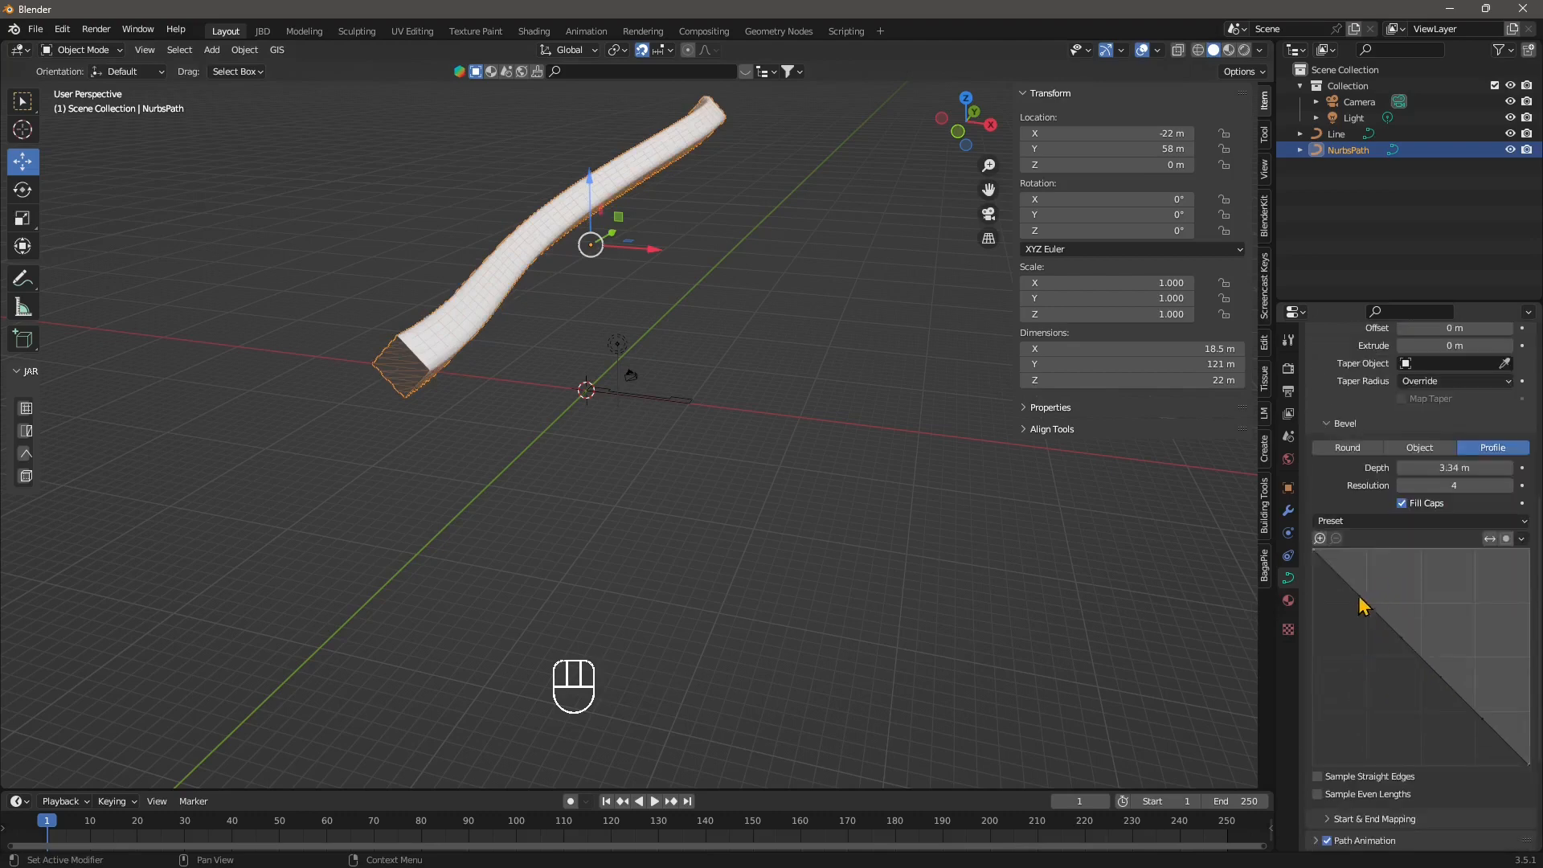
{"action": "left_click_drag", "start_coordinate": [1365, 607], "coordinate": [1417, 582]}
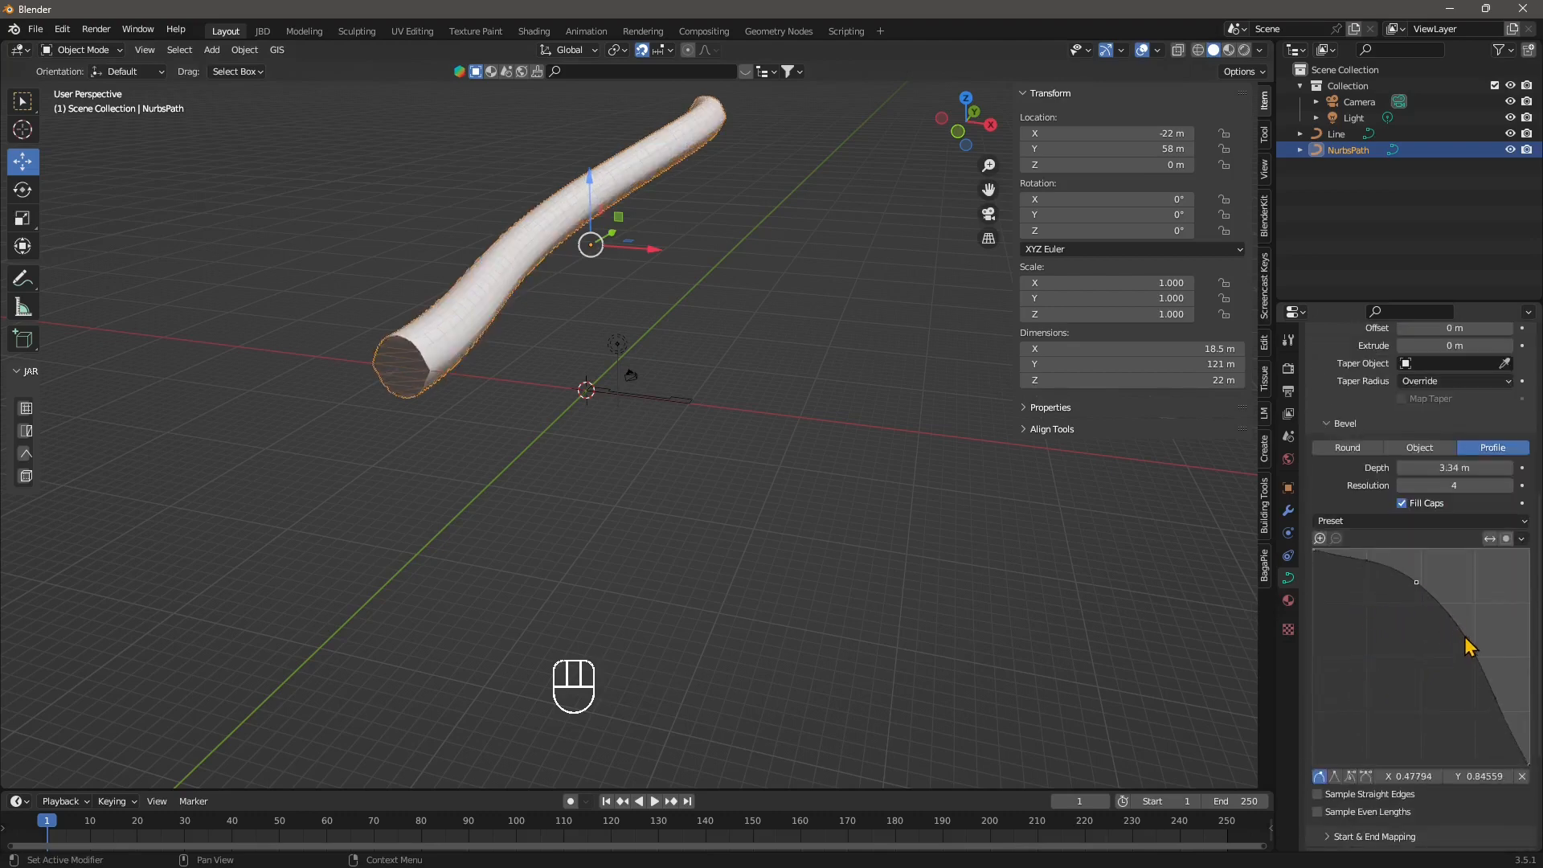
{"action": "left_click_drag", "start_coordinate": [1468, 645], "coordinate": [1364, 691]}
{"action": "left_click_drag", "start_coordinate": [1438, 749], "coordinate": [1482, 656]}
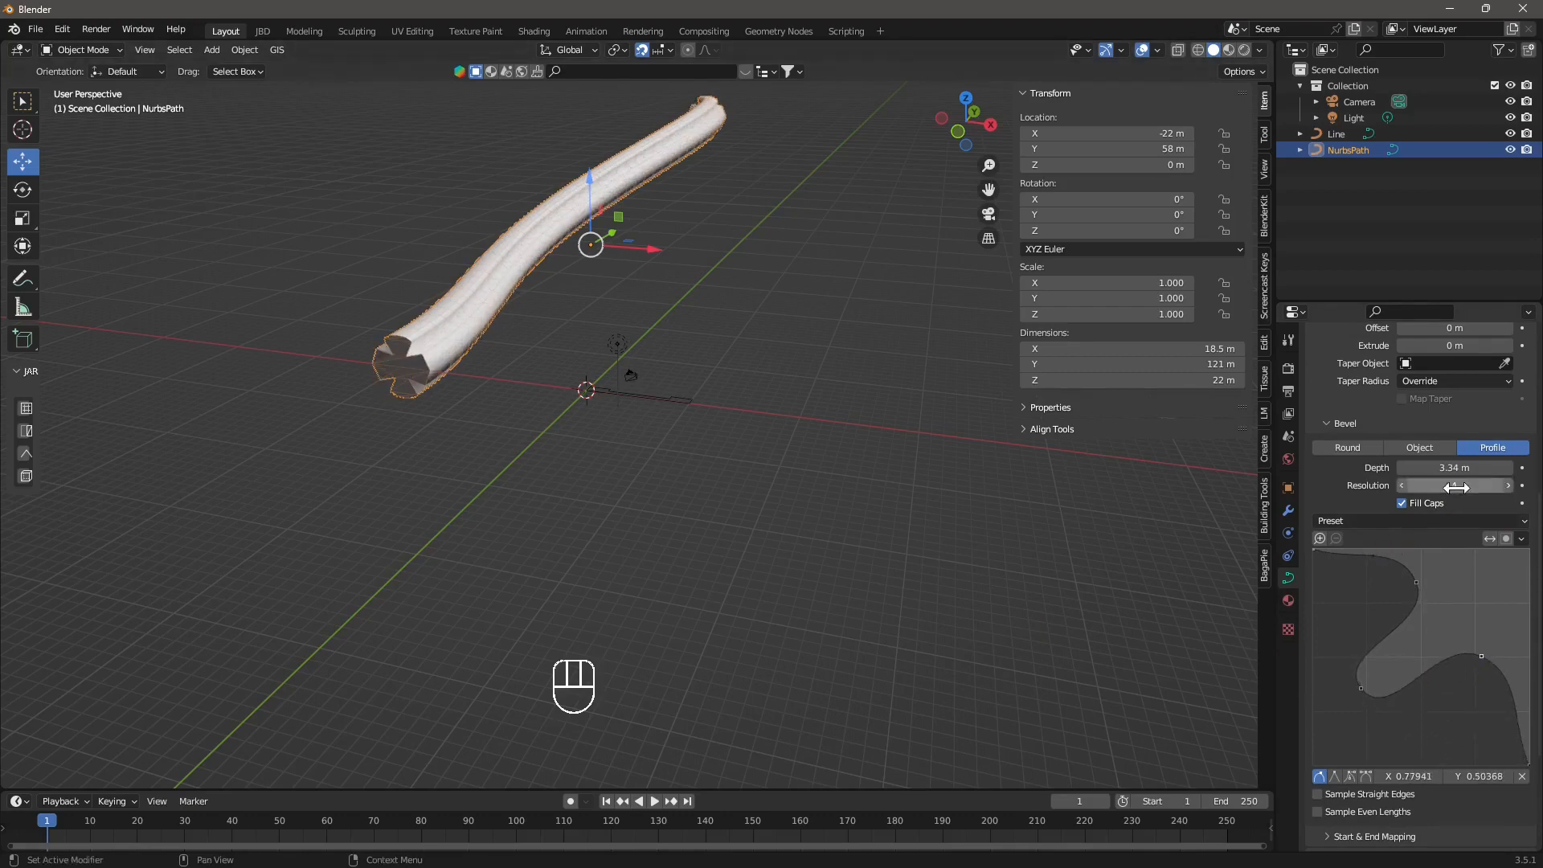
- Raise the Profile bevel's resolution to 20
{"action": "left_click", "coordinate": [1507, 486]}
{"action": "left_click", "coordinate": [1509, 488]}
{"action": "left_click", "coordinate": [1508, 488]}
{"action": "left_click", "coordinate": [1509, 488]}
{"action": "left_click", "coordinate": [1508, 488]}
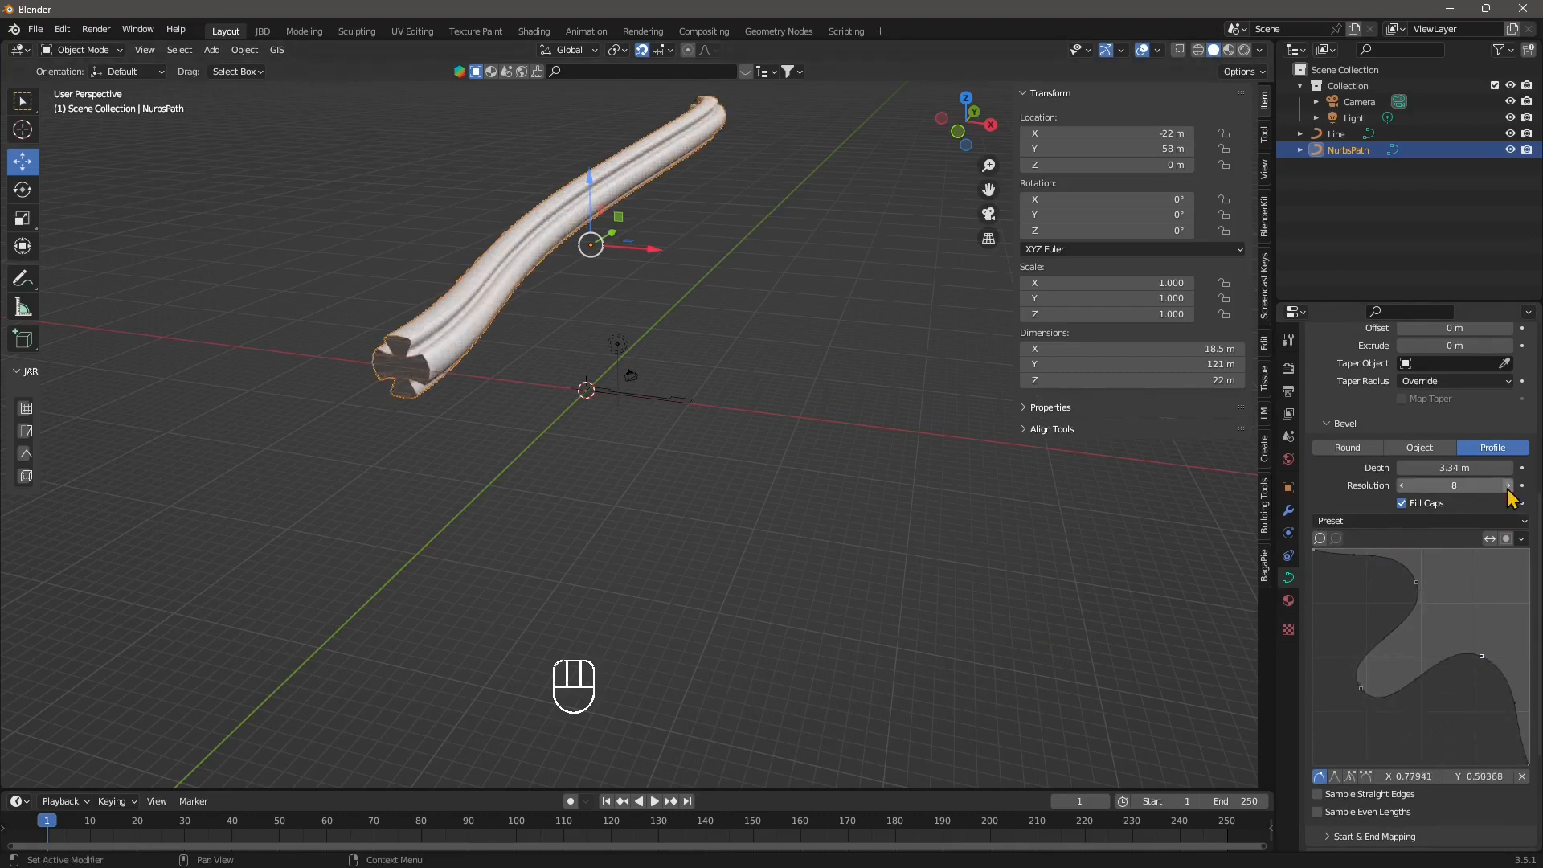
{"action": "left_click", "coordinate": [1508, 488]}
{"action": "left_click", "coordinate": [1508, 488]}
{"action": "left_click", "coordinate": [1508, 488]}
{"action": "left_click", "coordinate": [1508, 488]}
{"action": "left_click", "coordinate": [1508, 487]}
{"action": "left_click", "coordinate": [1508, 486]}
{"action": "left_click", "coordinate": [1508, 487]}
{"action": "left_click", "coordinate": [1508, 487]}
{"action": "left_click", "coordinate": [1508, 486]}
{"action": "left_click", "coordinate": [1509, 486]}
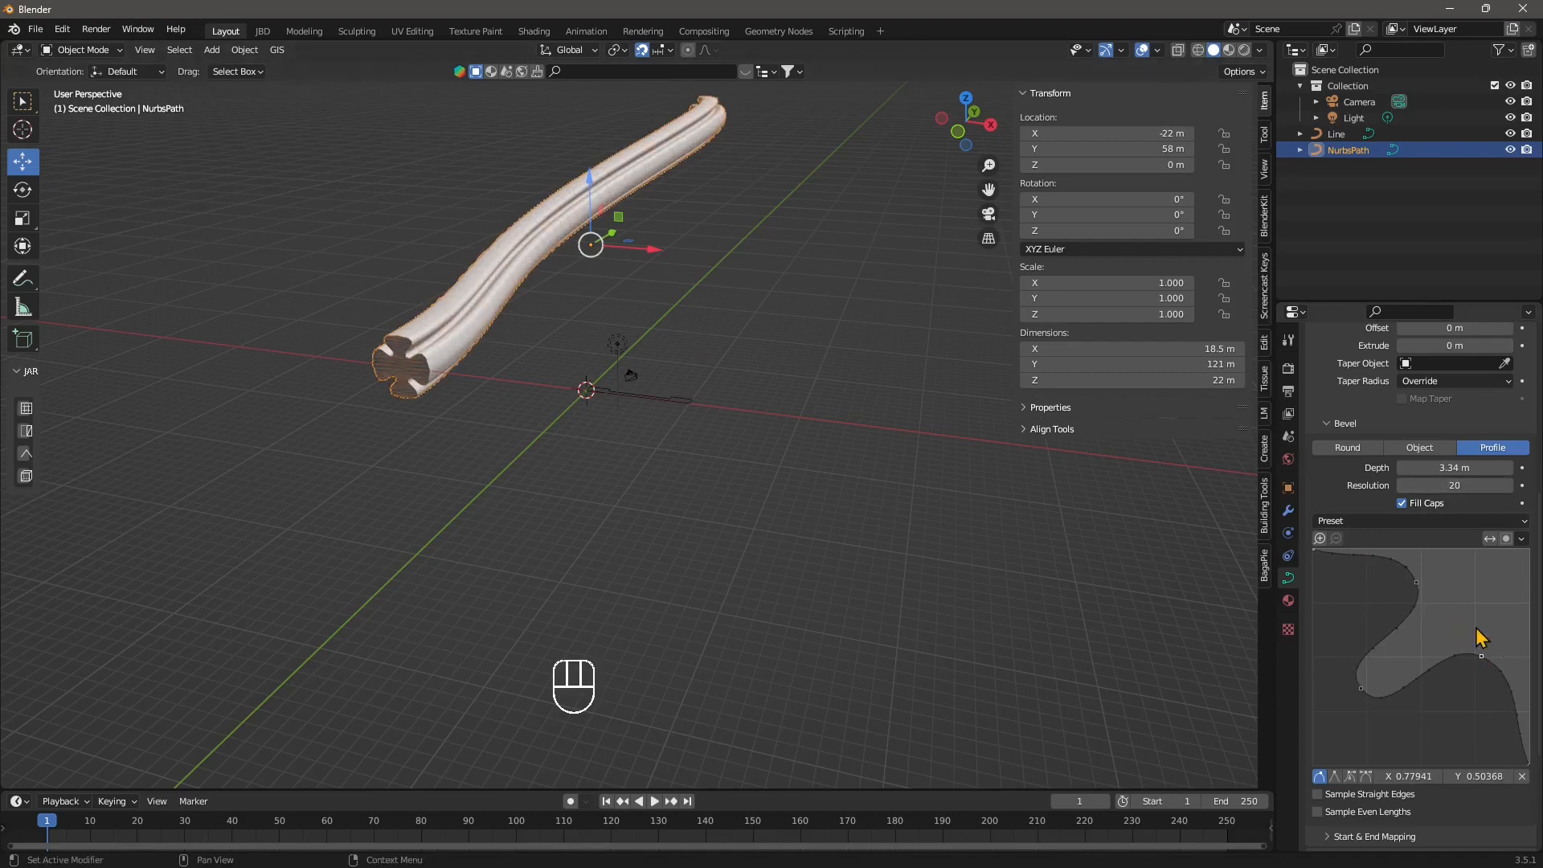
- Switch the NURBS path's bevel type to Object and pick the Line profile as the bevel object
{"action": "left_click", "coordinate": [1421, 448]}
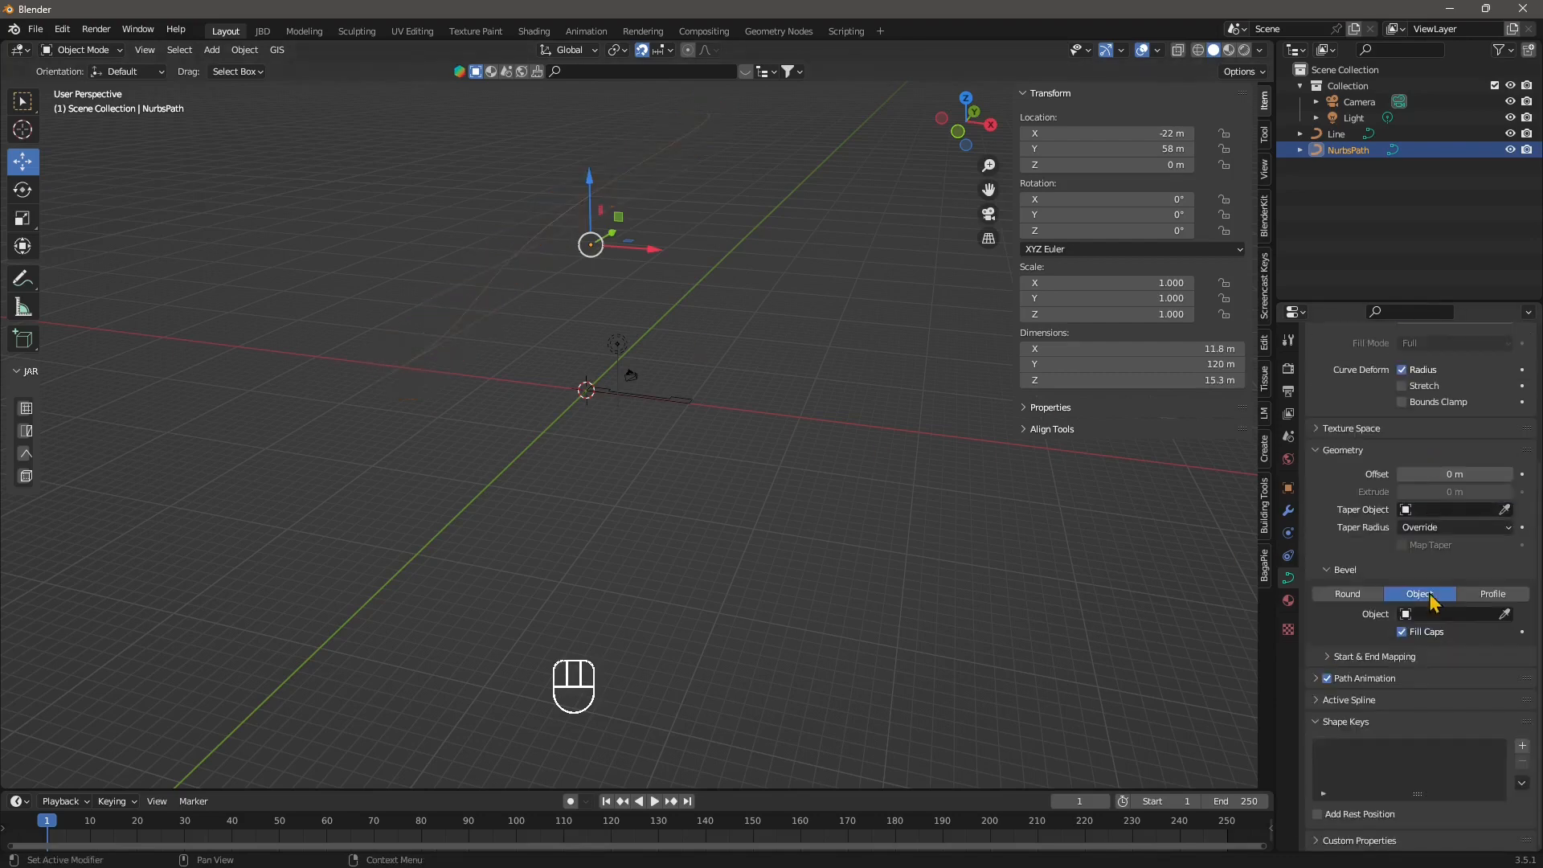
{"action": "left_click", "coordinate": [1505, 614]}
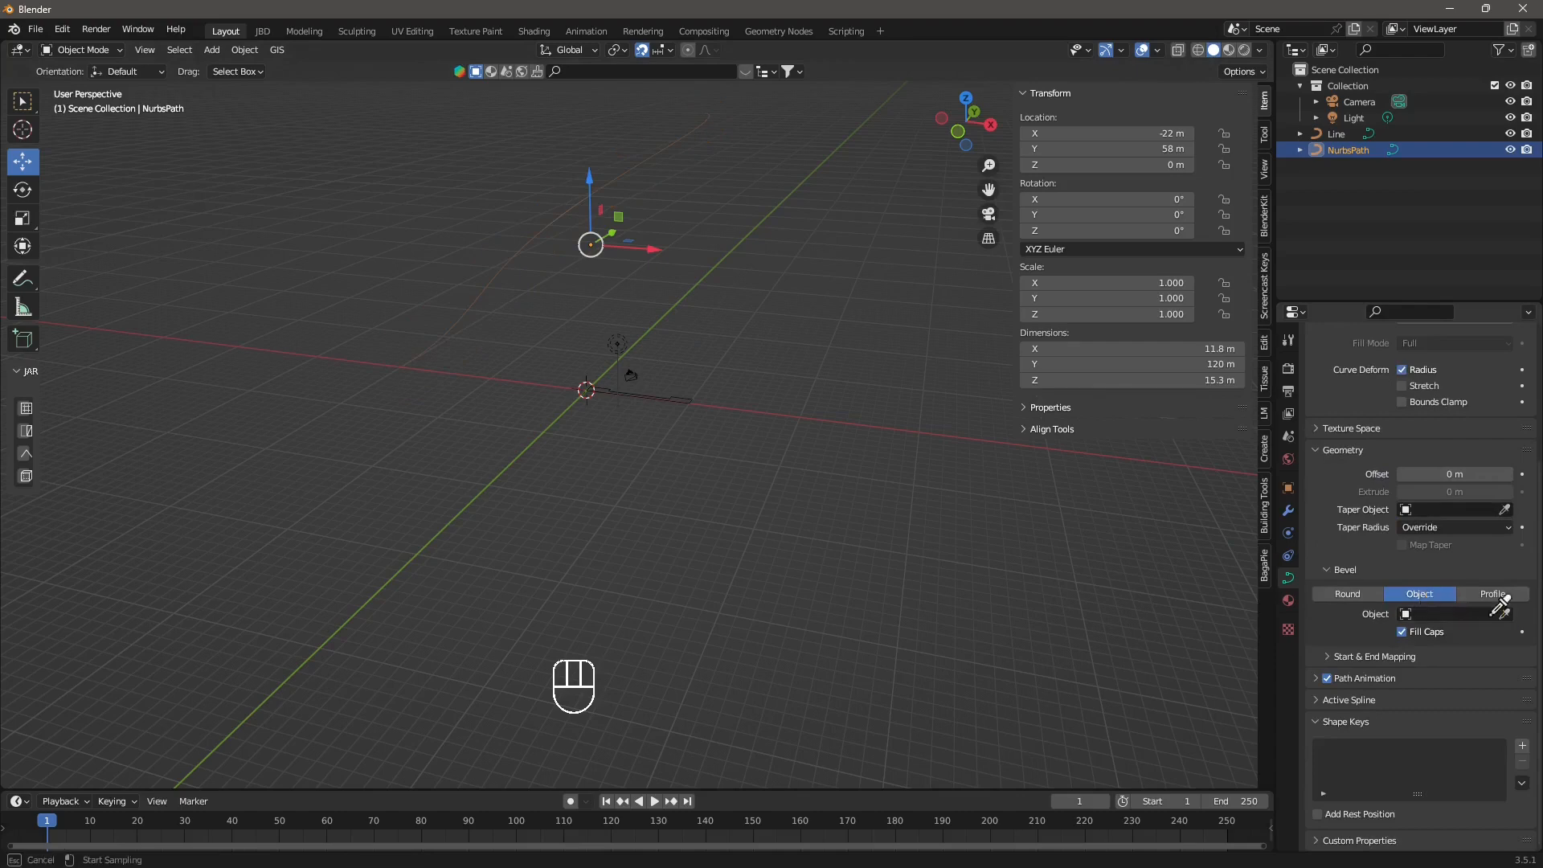
{"action": "left_click", "coordinate": [651, 399]}
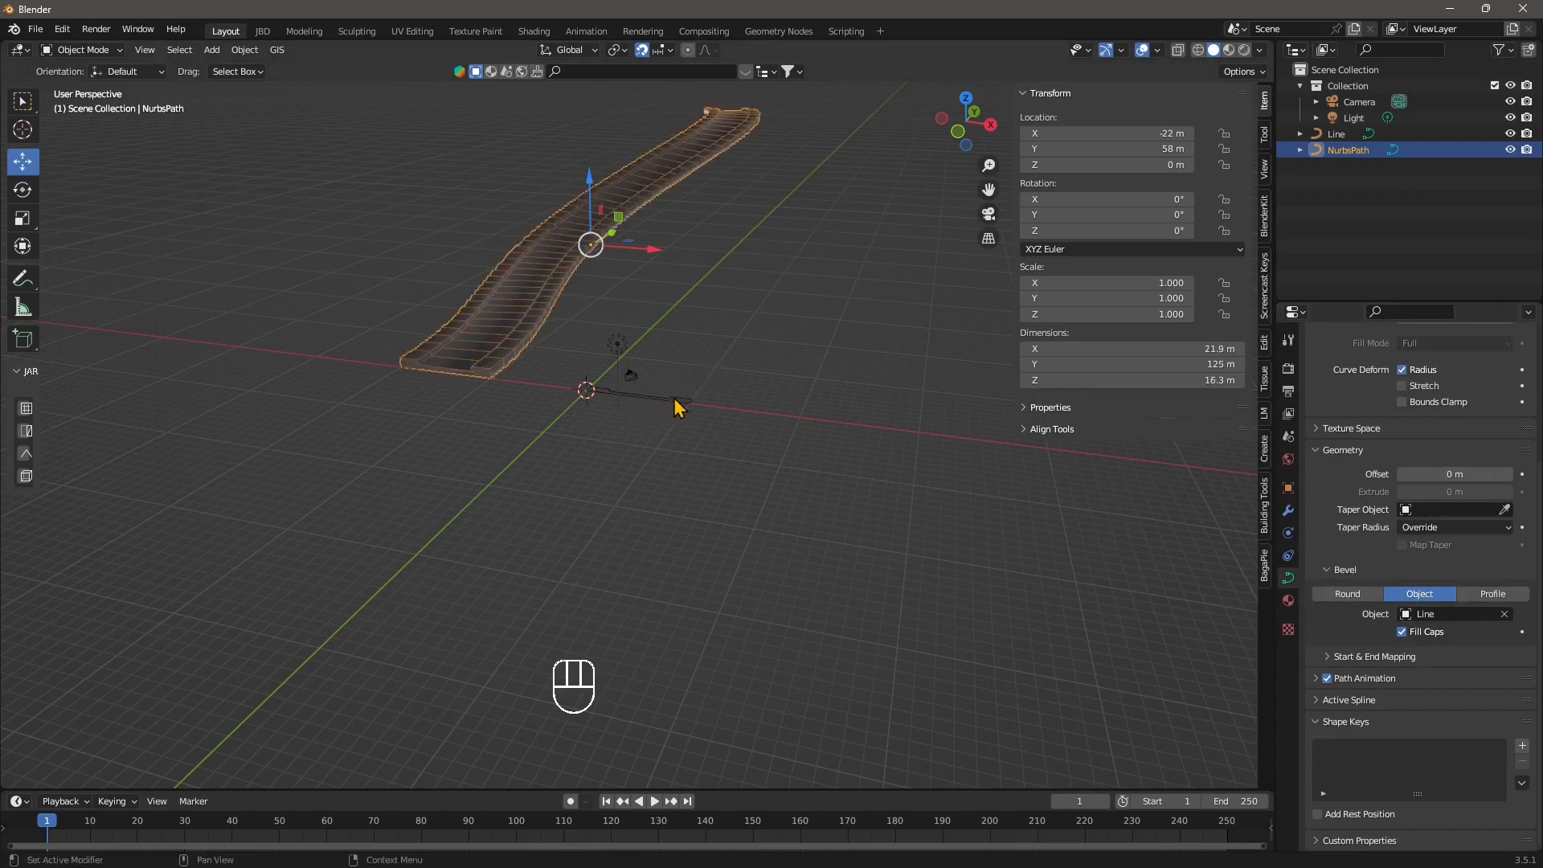
{"action": "scroll", "coordinate": [641, 404], "scroll_direction": "up", "scroll_amount": 4}
{"action": "middle_click_drag", "start_coordinate": [602, 389], "coordinate": [638, 474], "text": "shift"}
{"action": "scroll", "coordinate": [638, 474], "scroll_direction": "up", "scroll_amount": 1}
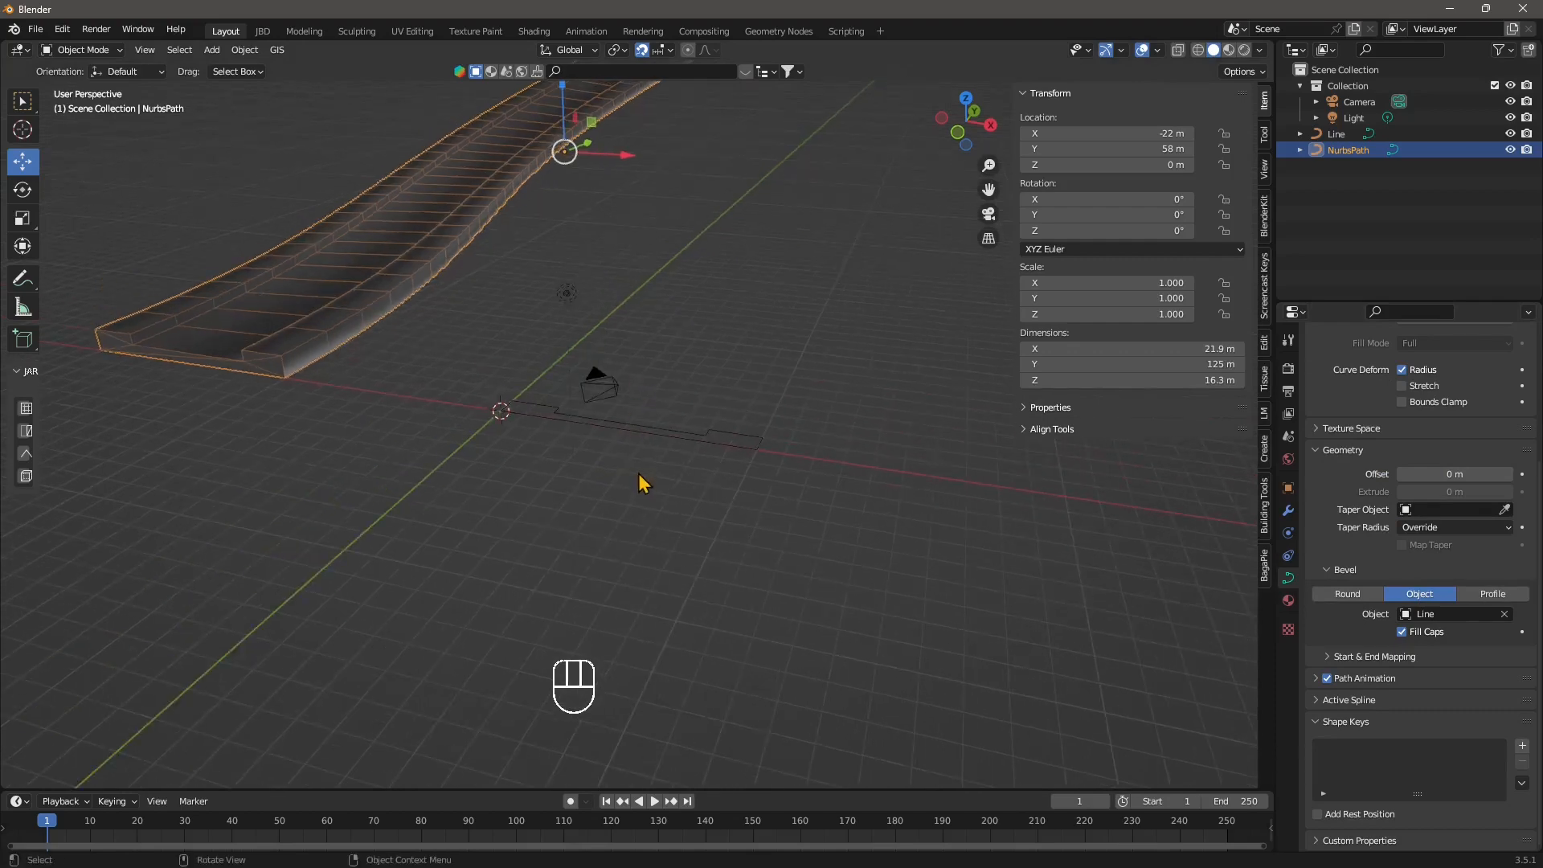
{"action": "scroll", "coordinate": [186, 383], "scroll_direction": "down", "scroll_amount": 4}
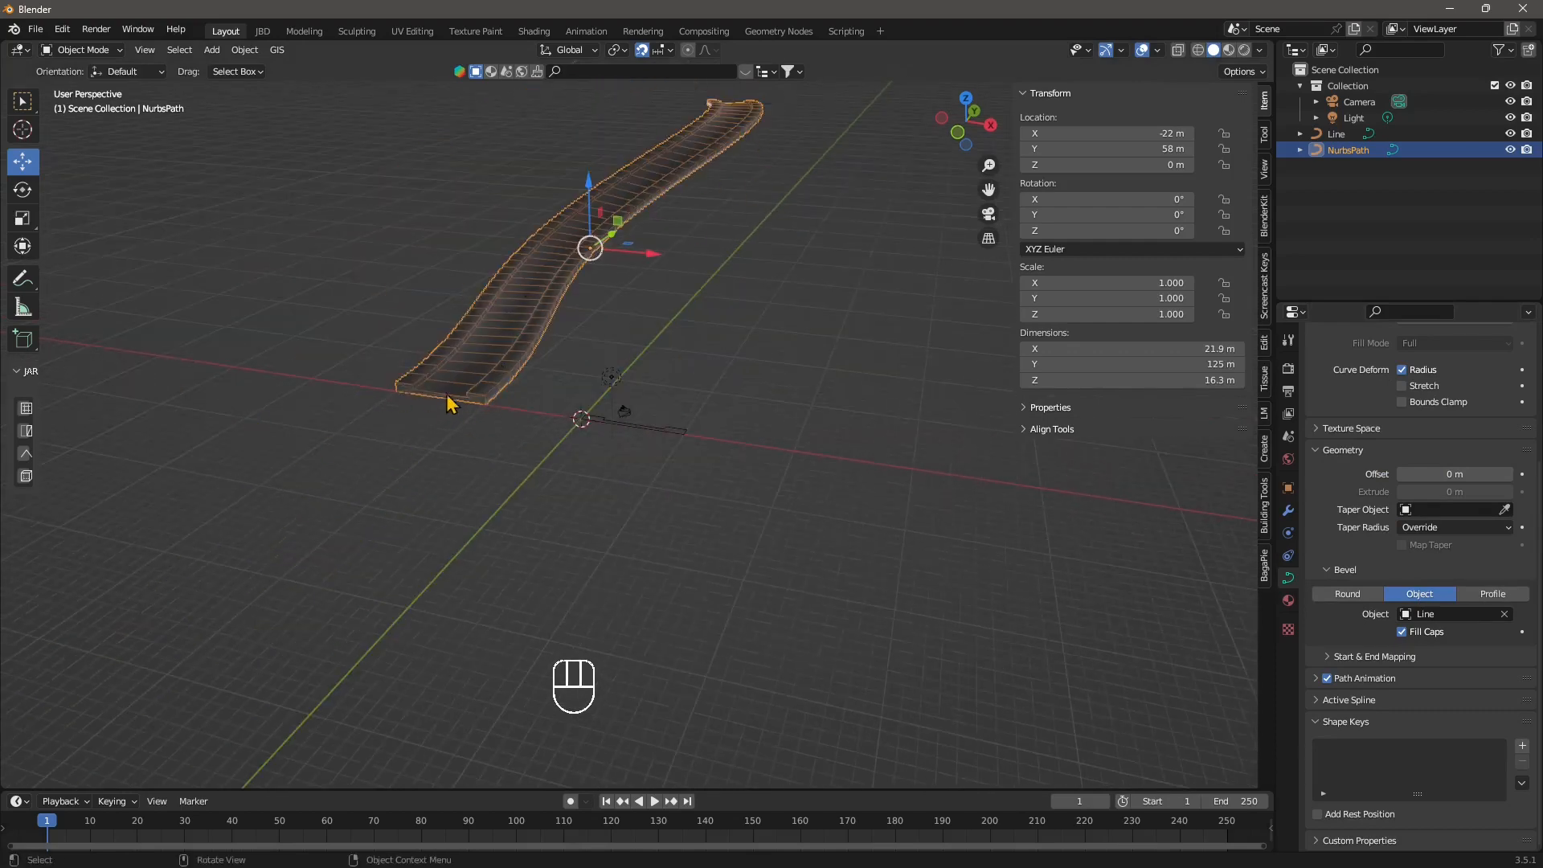
- Expand the road curve's Active Spline settings and turn off Smooth
{"action": "scroll", "coordinate": [1367, 555], "scroll_direction": "up", "scroll_amount": 5}
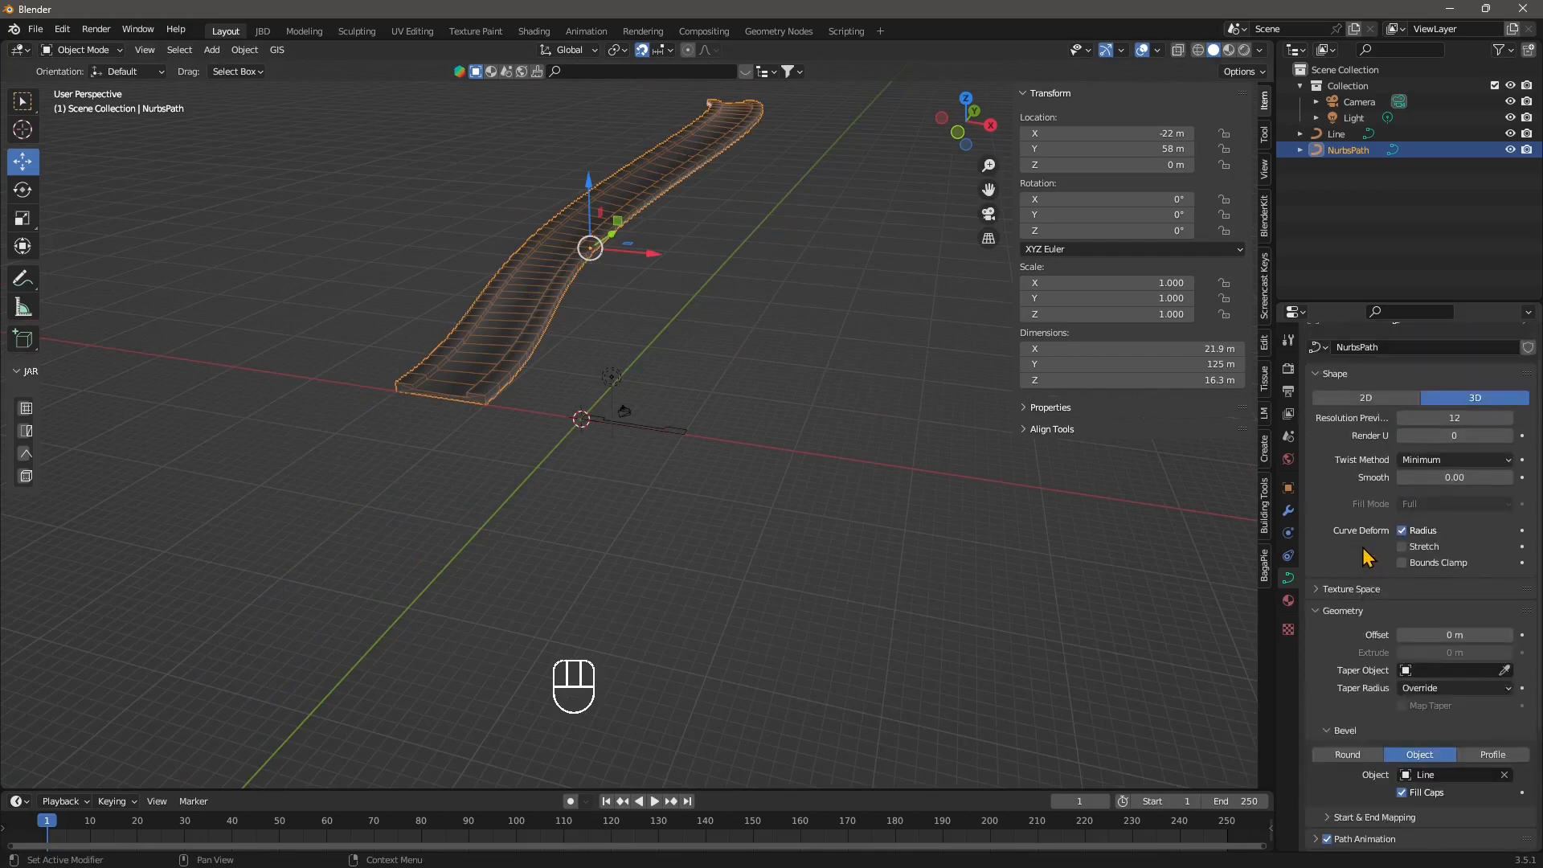
{"action": "left_click", "coordinate": [596, 340]}
{"action": "left_click", "coordinate": [477, 346]}
{"action": "scroll", "coordinate": [1415, 683], "scroll_direction": "down", "scroll_amount": 5}
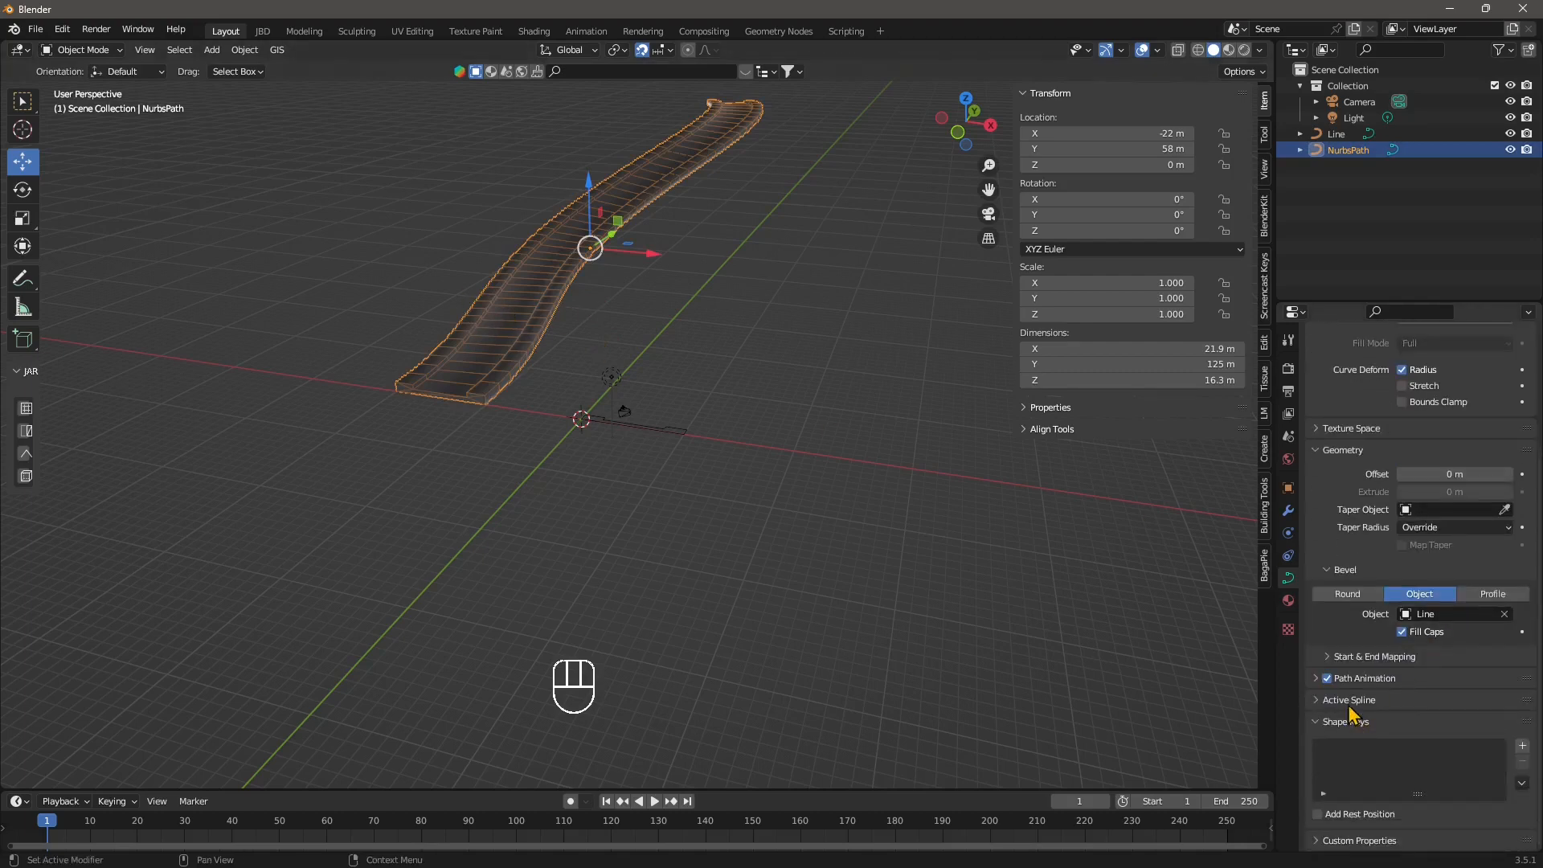
{"action": "left_click", "coordinate": [1359, 841]}
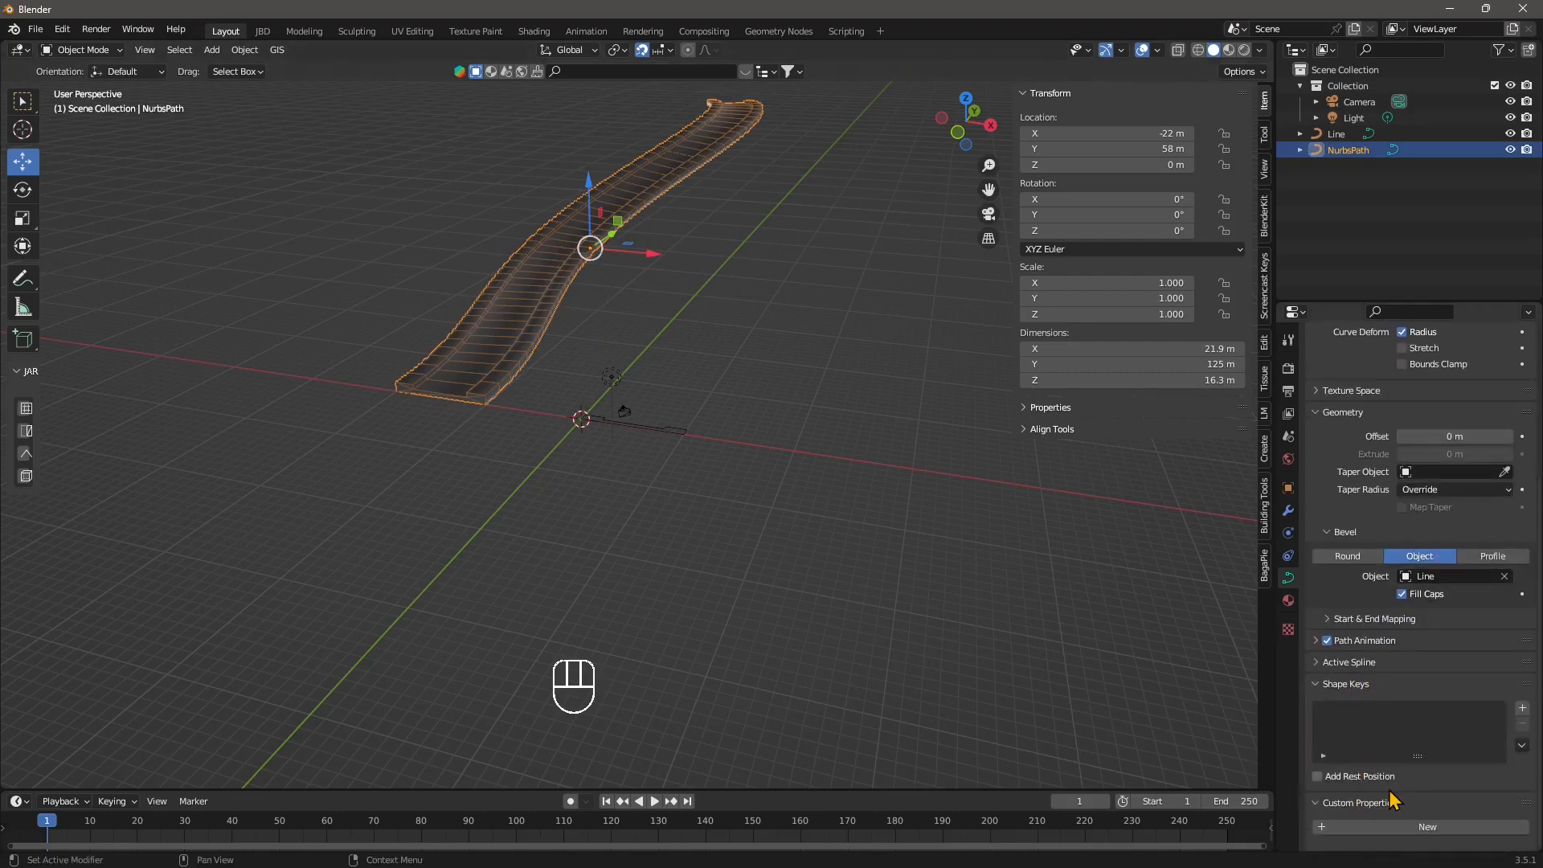
{"action": "left_click", "coordinate": [1366, 663]}
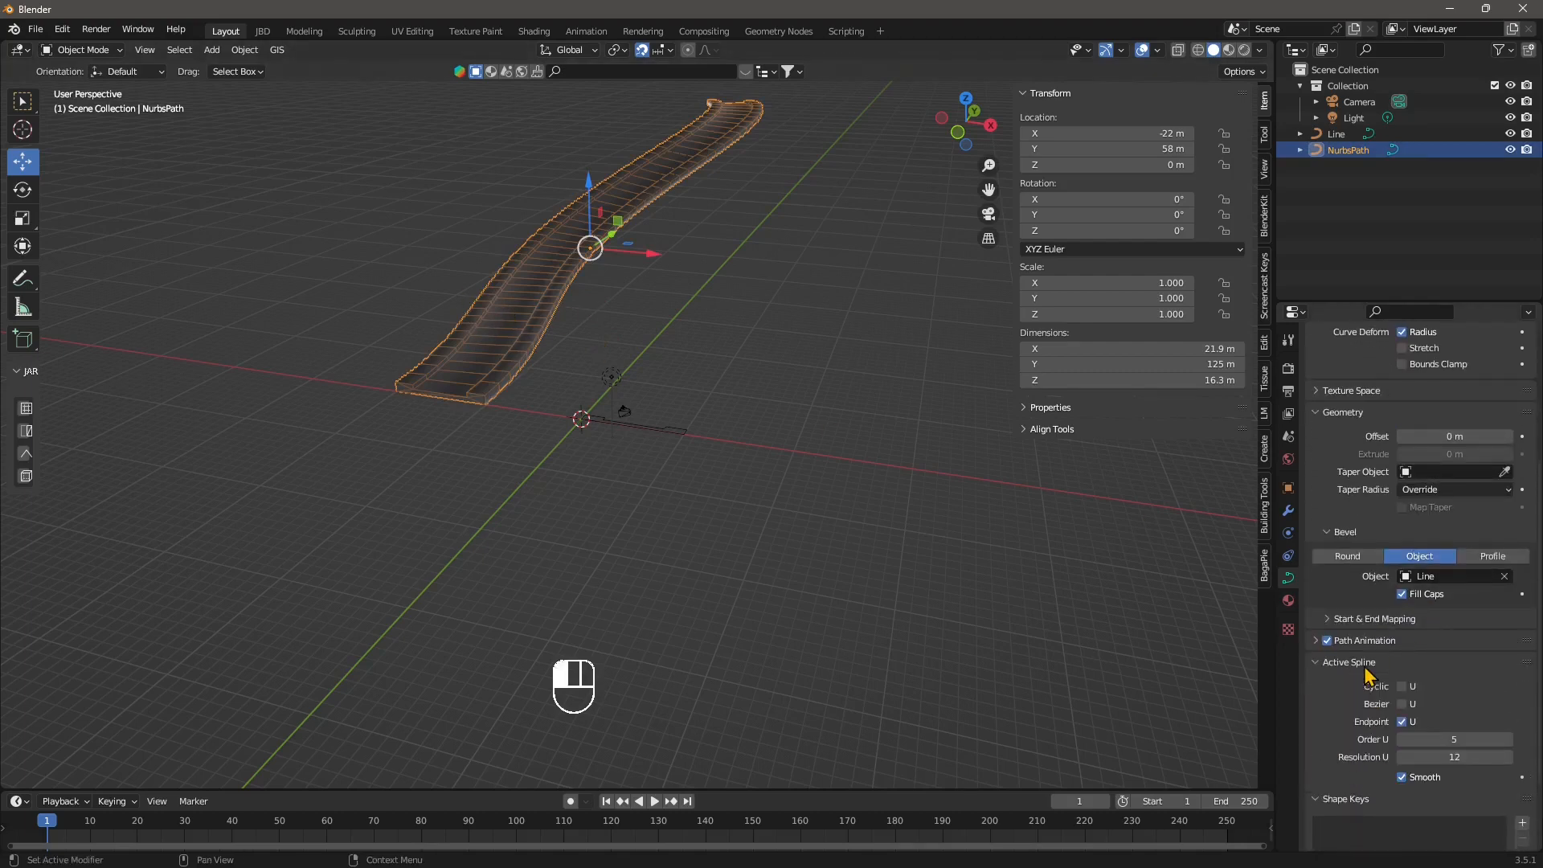
{"action": "left_click", "coordinate": [1402, 778]}
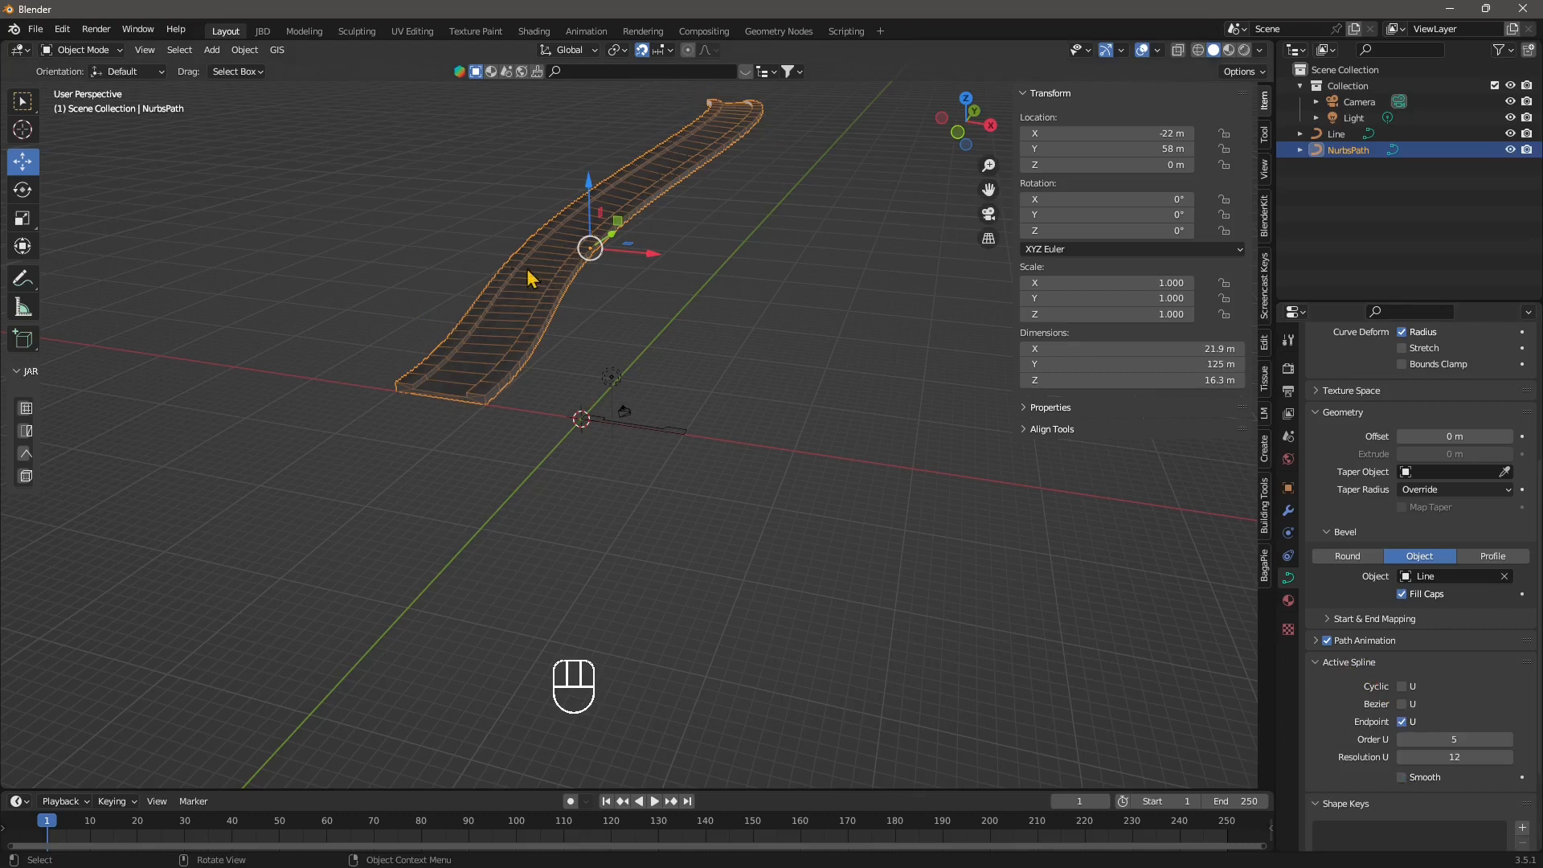
- Convert the beveled road curve to a mesh
{"action": "right_click", "coordinate": [509, 295]}
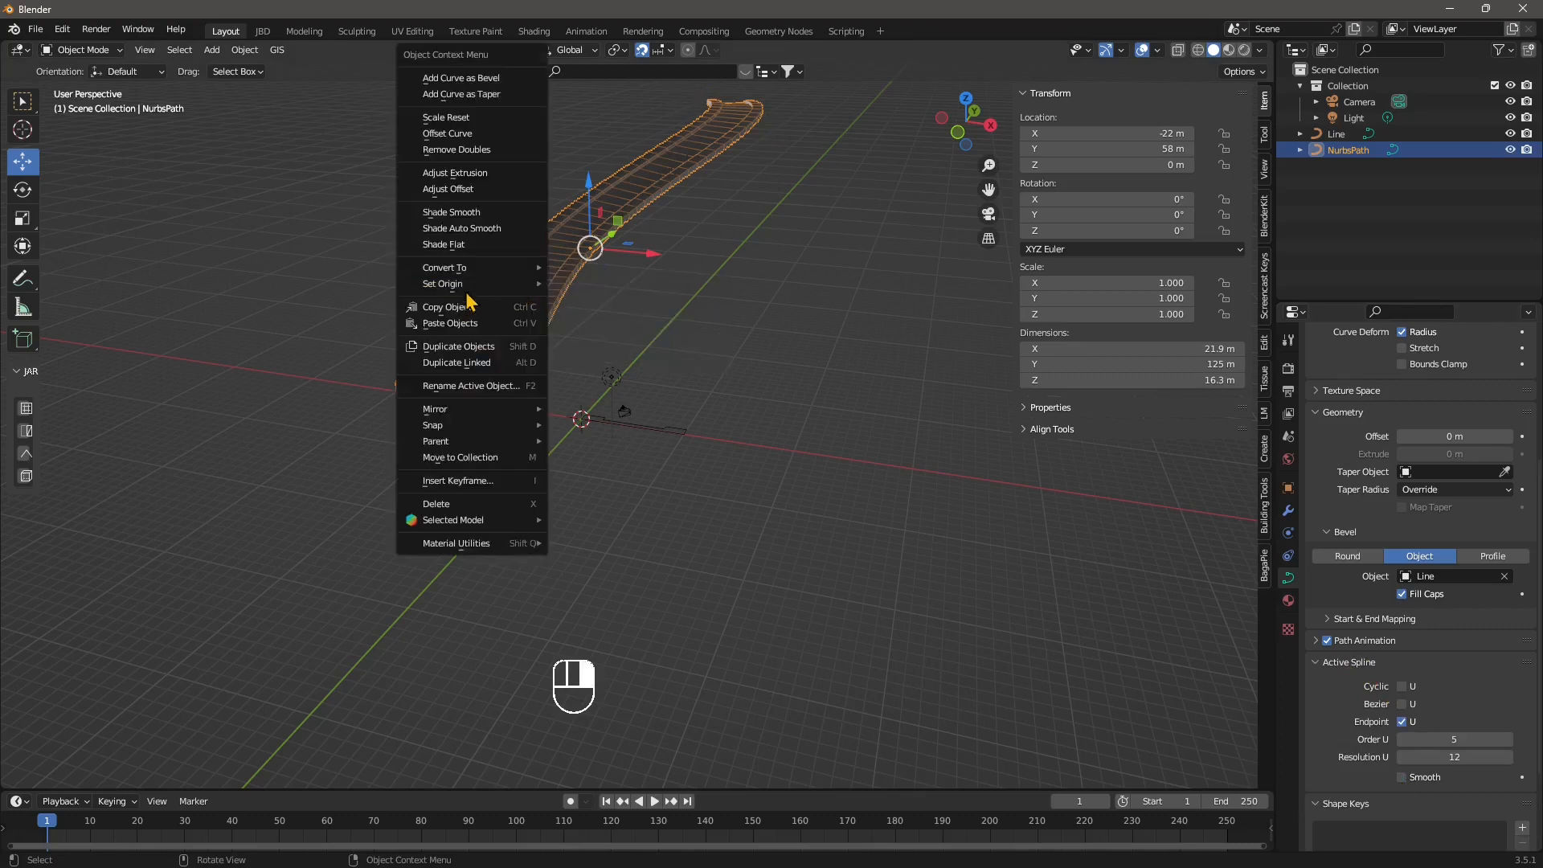
{"action": "mouse_move", "coordinate": [470, 267]}
{"action": "left_click", "coordinate": [599, 283]}
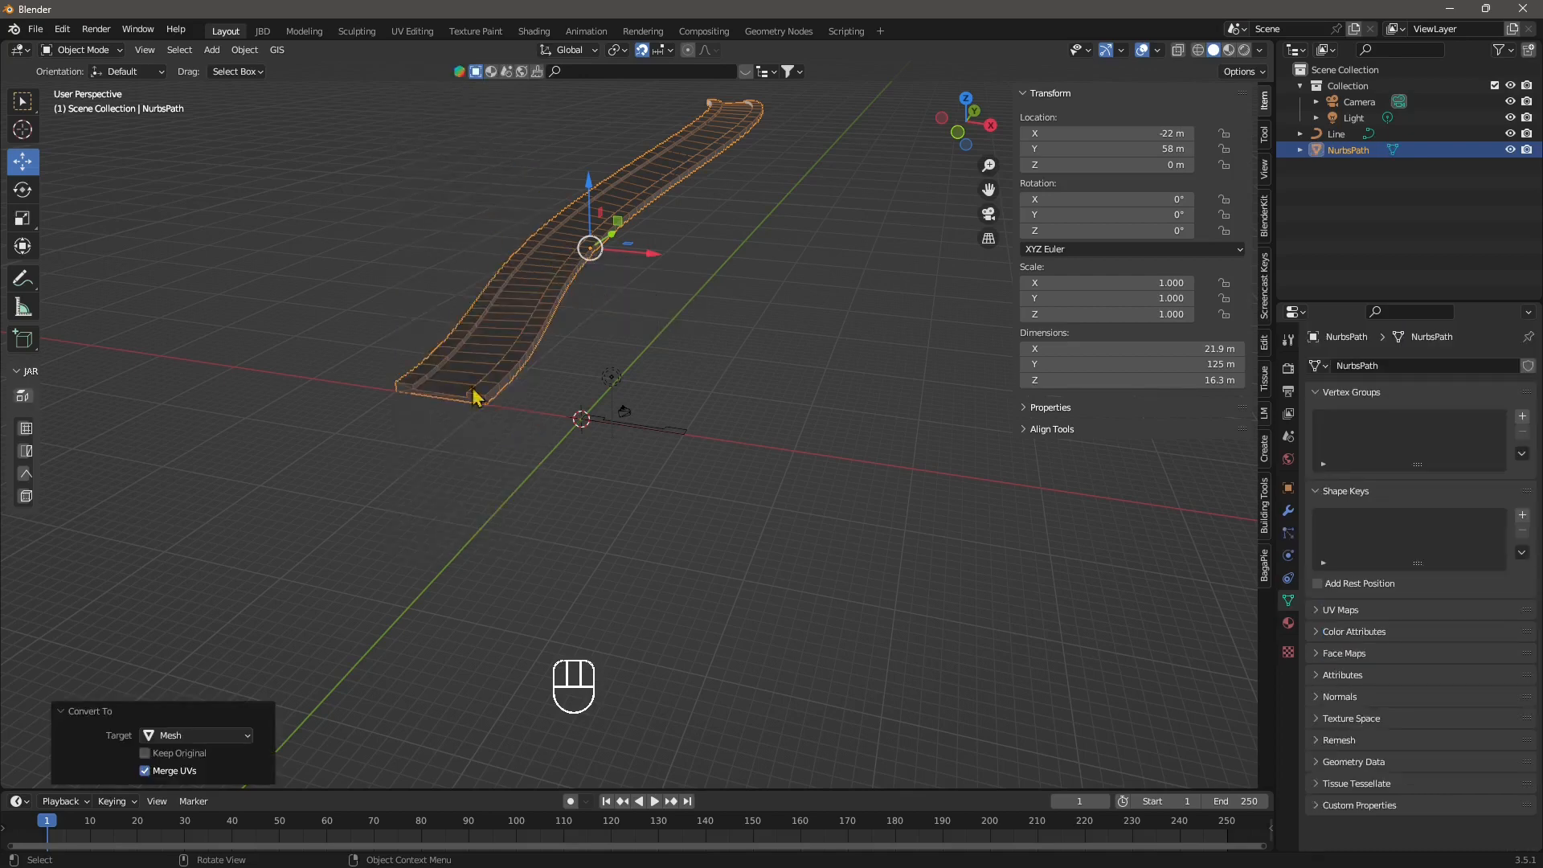
- Try Shade Smooth, Shade Auto Smooth and Shade Flat on the road mesh
{"action": "right_click", "coordinate": [509, 312]}
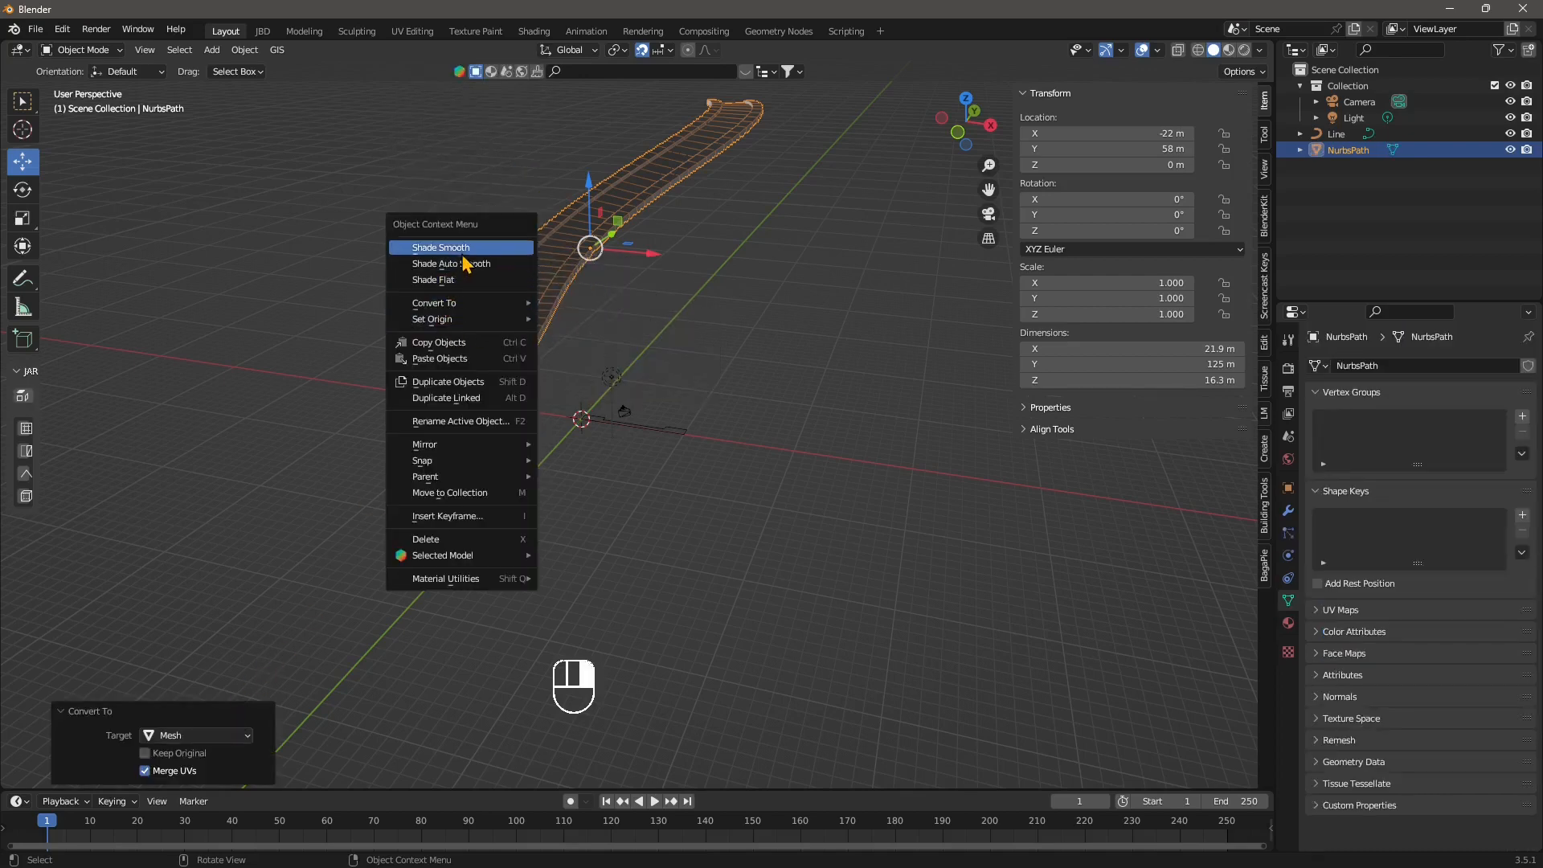
{"action": "left_click", "coordinate": [515, 248]}
{"action": "right_click", "coordinate": [574, 299]}
{"action": "left_click", "coordinate": [524, 295]}
{"action": "right_click", "coordinate": [524, 287]}
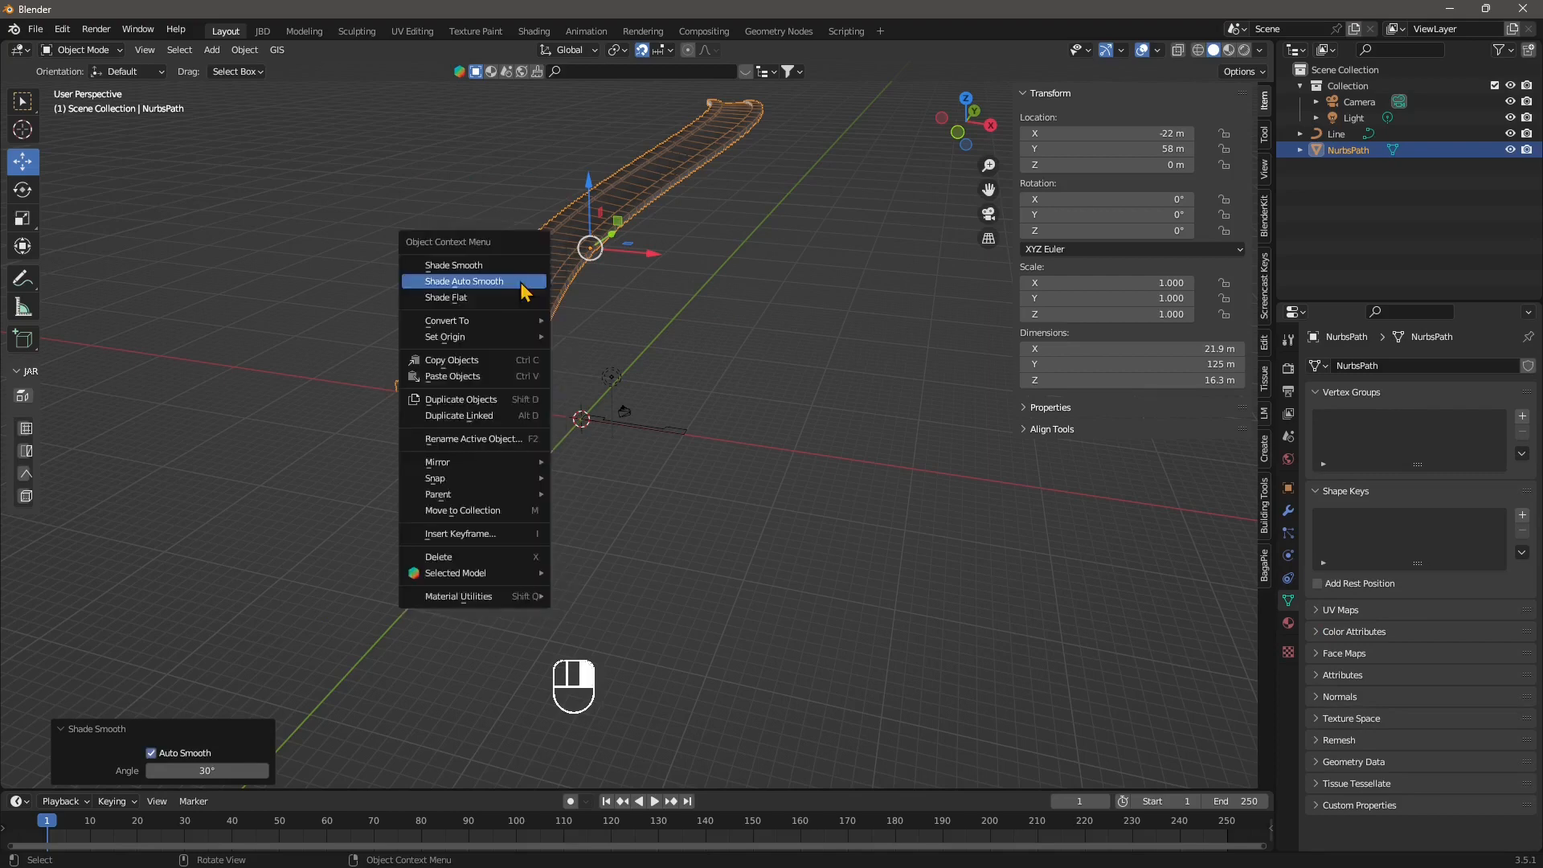
{"action": "left_click", "coordinate": [485, 299]}
{"action": "right_click", "coordinate": [512, 305]}
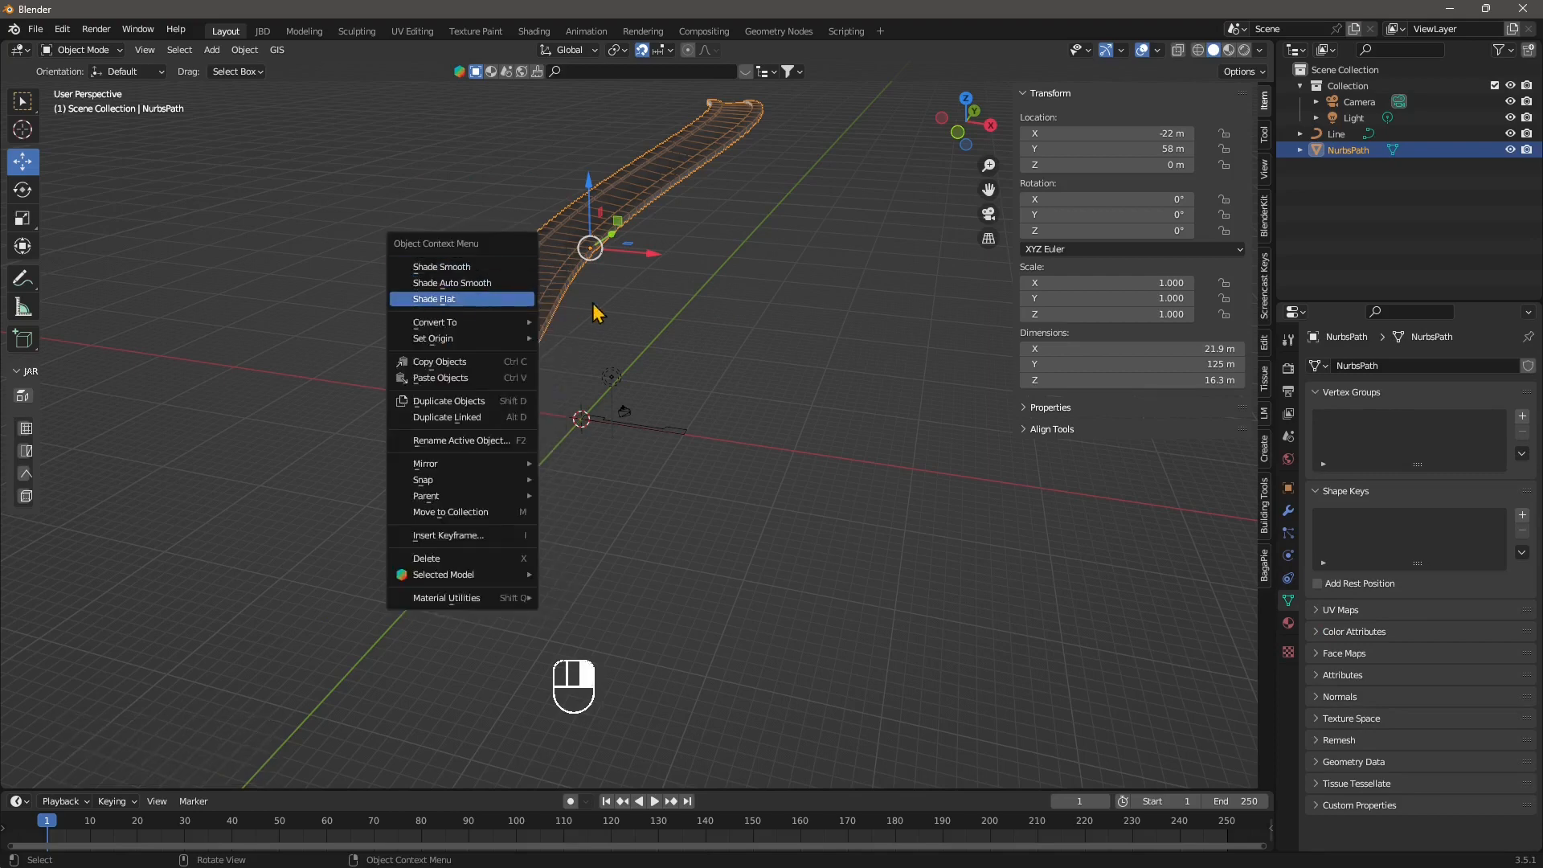
- Undo the shading changes and mesh conversion, back to the editable road curve before Smooth was turned off
{"action": "key", "text": "ctrl+z"}
{"action": "key", "text": "ctrl+z"}
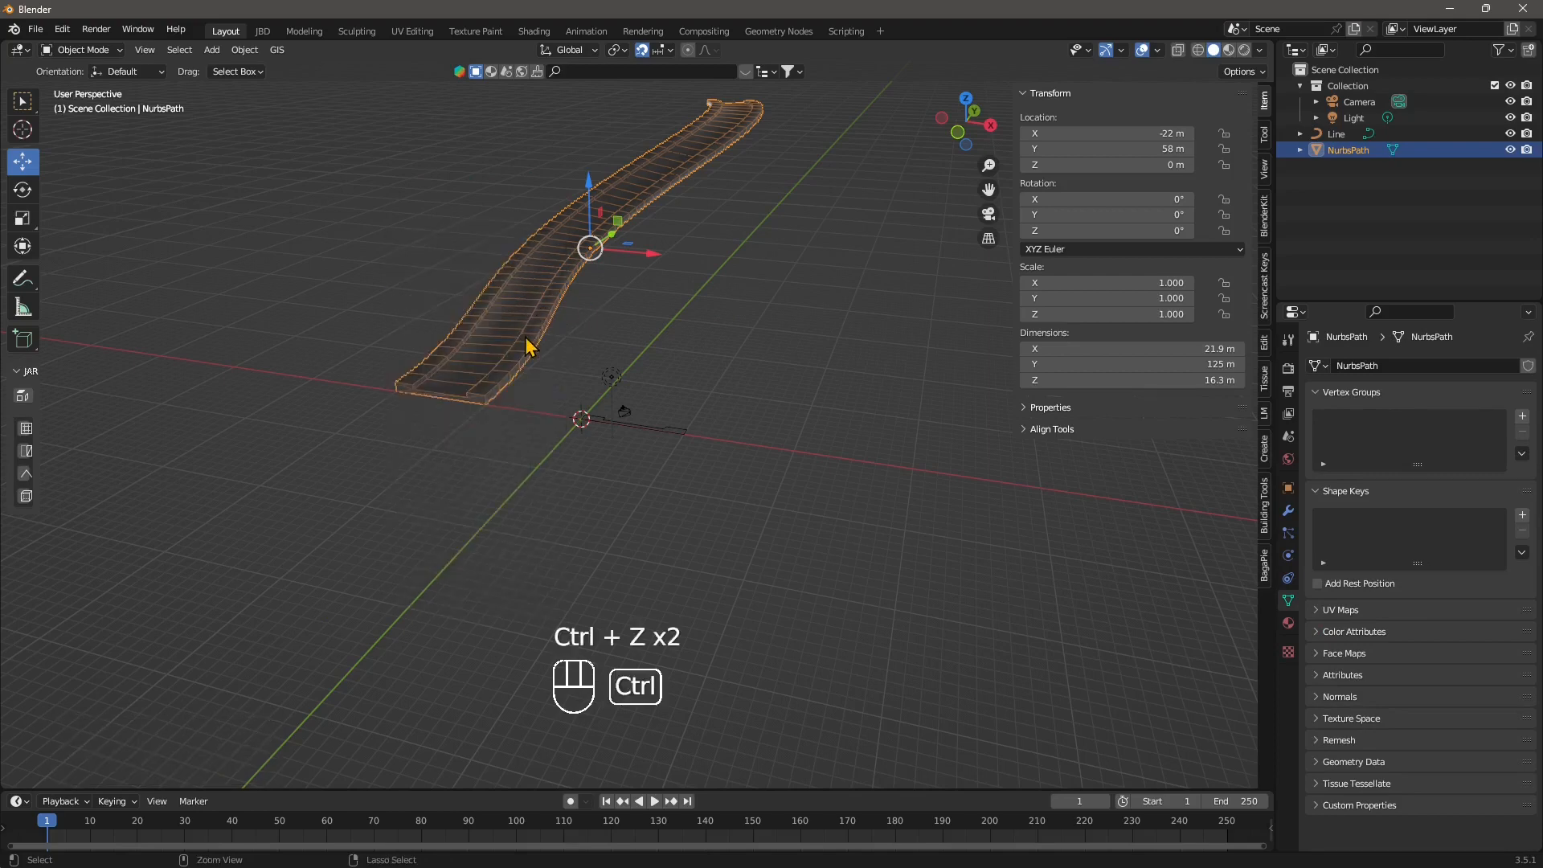
{"action": "key", "text": "ctrl+z"}
{"action": "key", "text": "ctrl+z"}
{"action": "key", "text": "ctrl+z"}
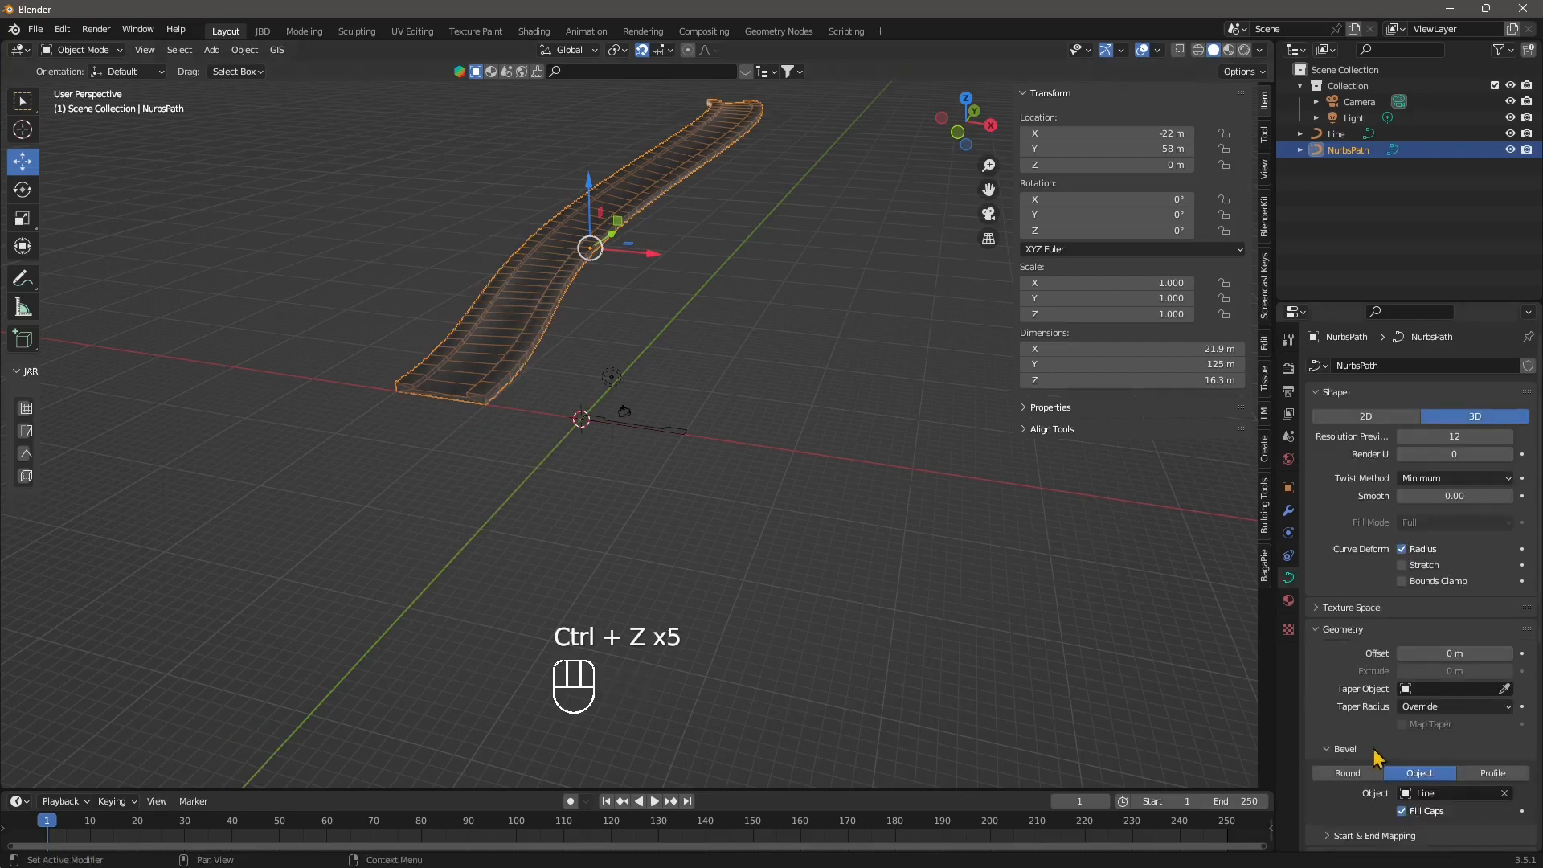
- Toggle Smooth and Cyclic U on the road curve's active spline to compare their effect on the road
{"action": "scroll", "coordinate": [1409, 795], "scroll_direction": "down", "scroll_amount": 2}
{"action": "scroll", "coordinate": [1411, 773], "scroll_direction": "down", "scroll_amount": 4}
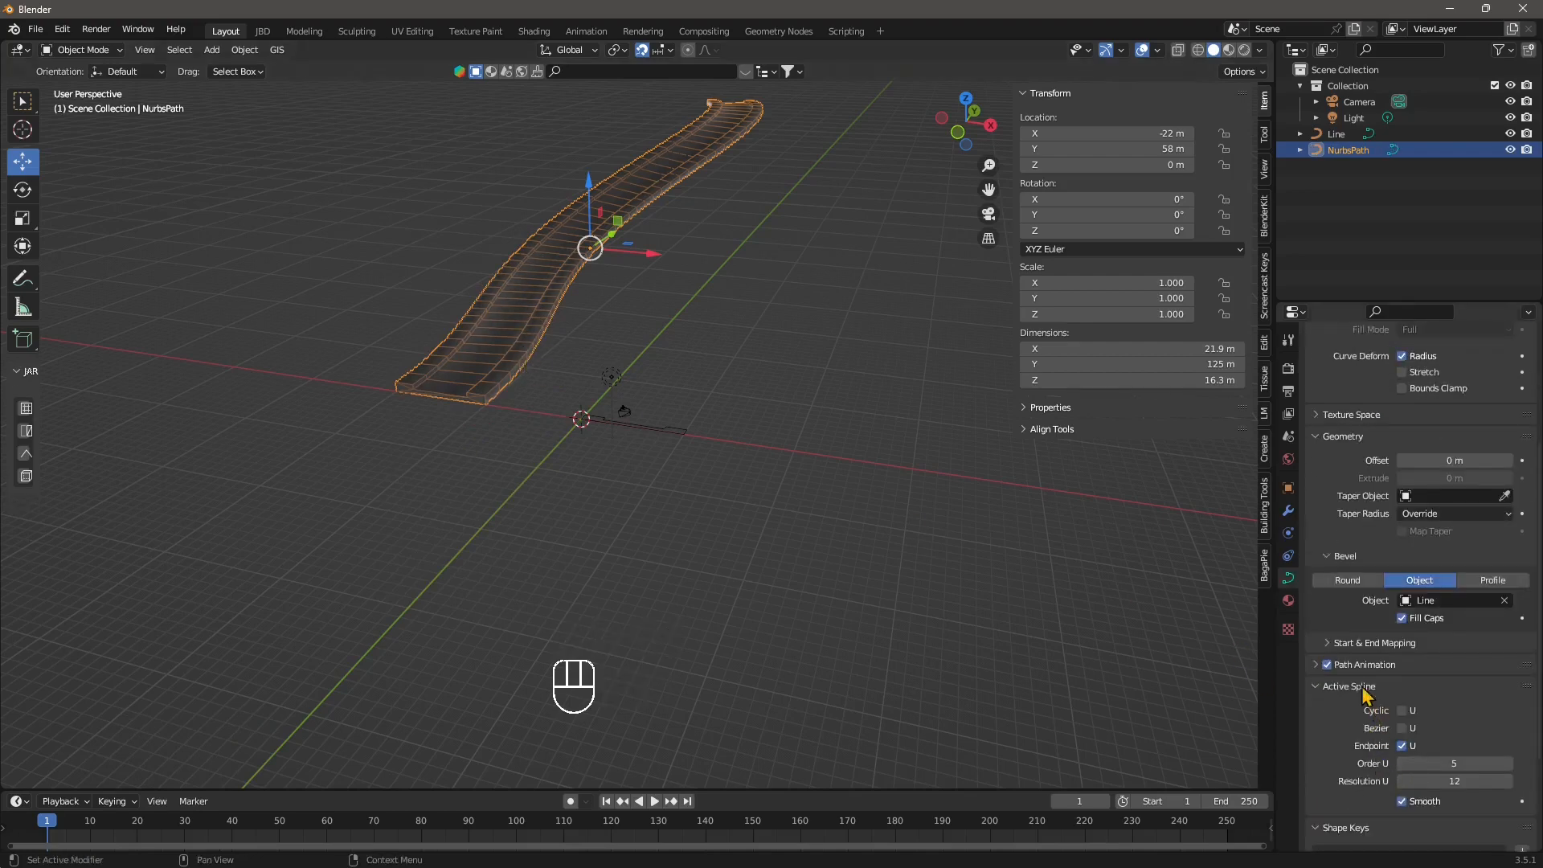
{"action": "left_click", "coordinate": [1400, 803]}
{"action": "left_click", "coordinate": [1400, 804]}
{"action": "left_click", "coordinate": [1401, 714]}
{"action": "left_click", "coordinate": [1401, 714]}
{"action": "left_click", "coordinate": [1401, 715]}
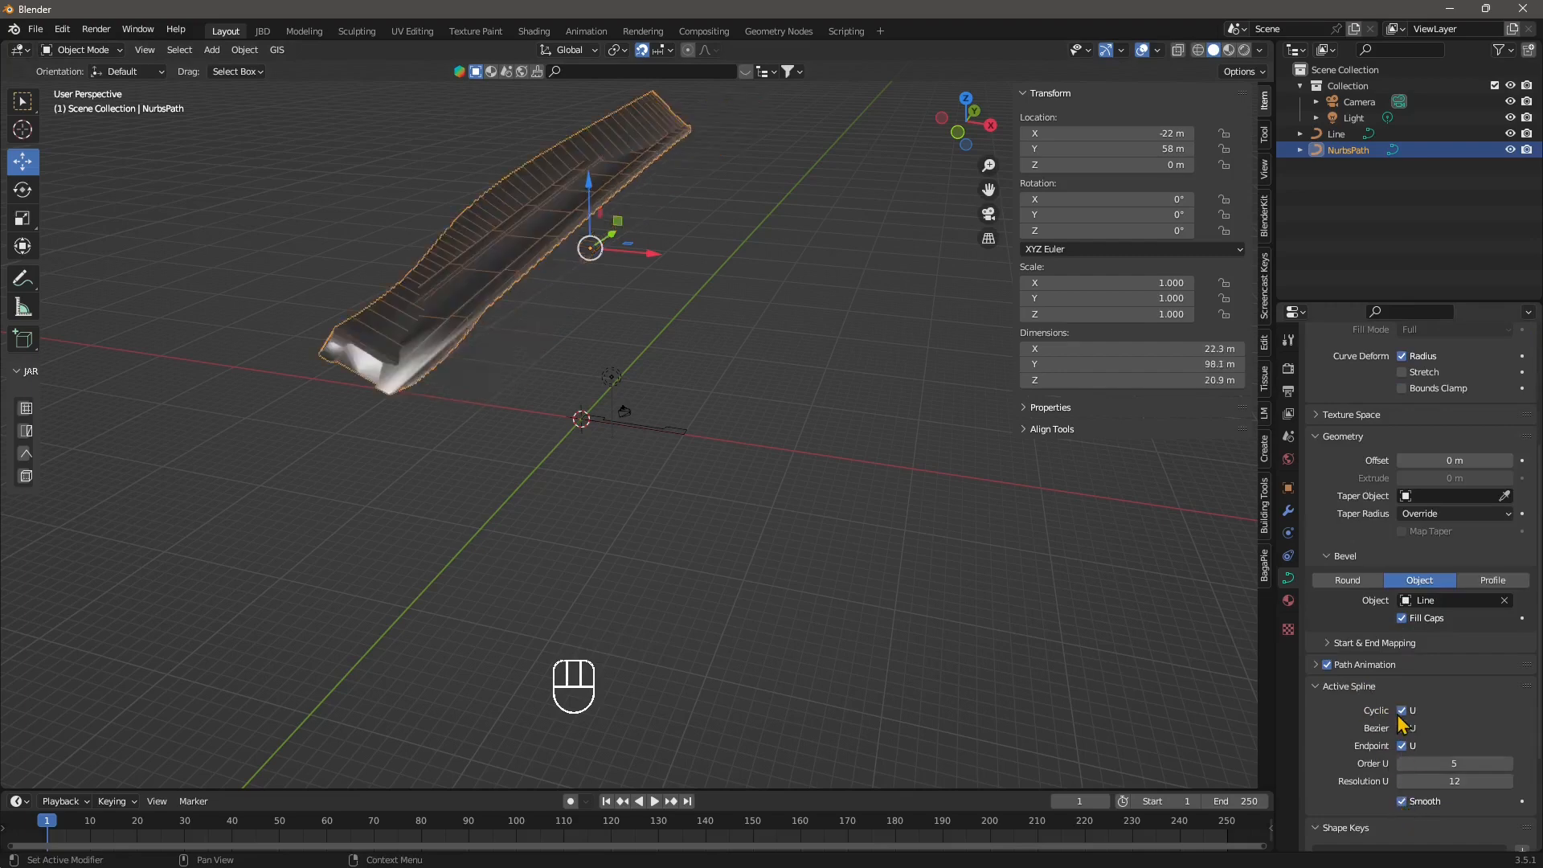
{"action": "left_click", "coordinate": [1402, 715]}
{"action": "left_click", "coordinate": [1401, 714]}
{"action": "left_click", "coordinate": [1401, 711]}
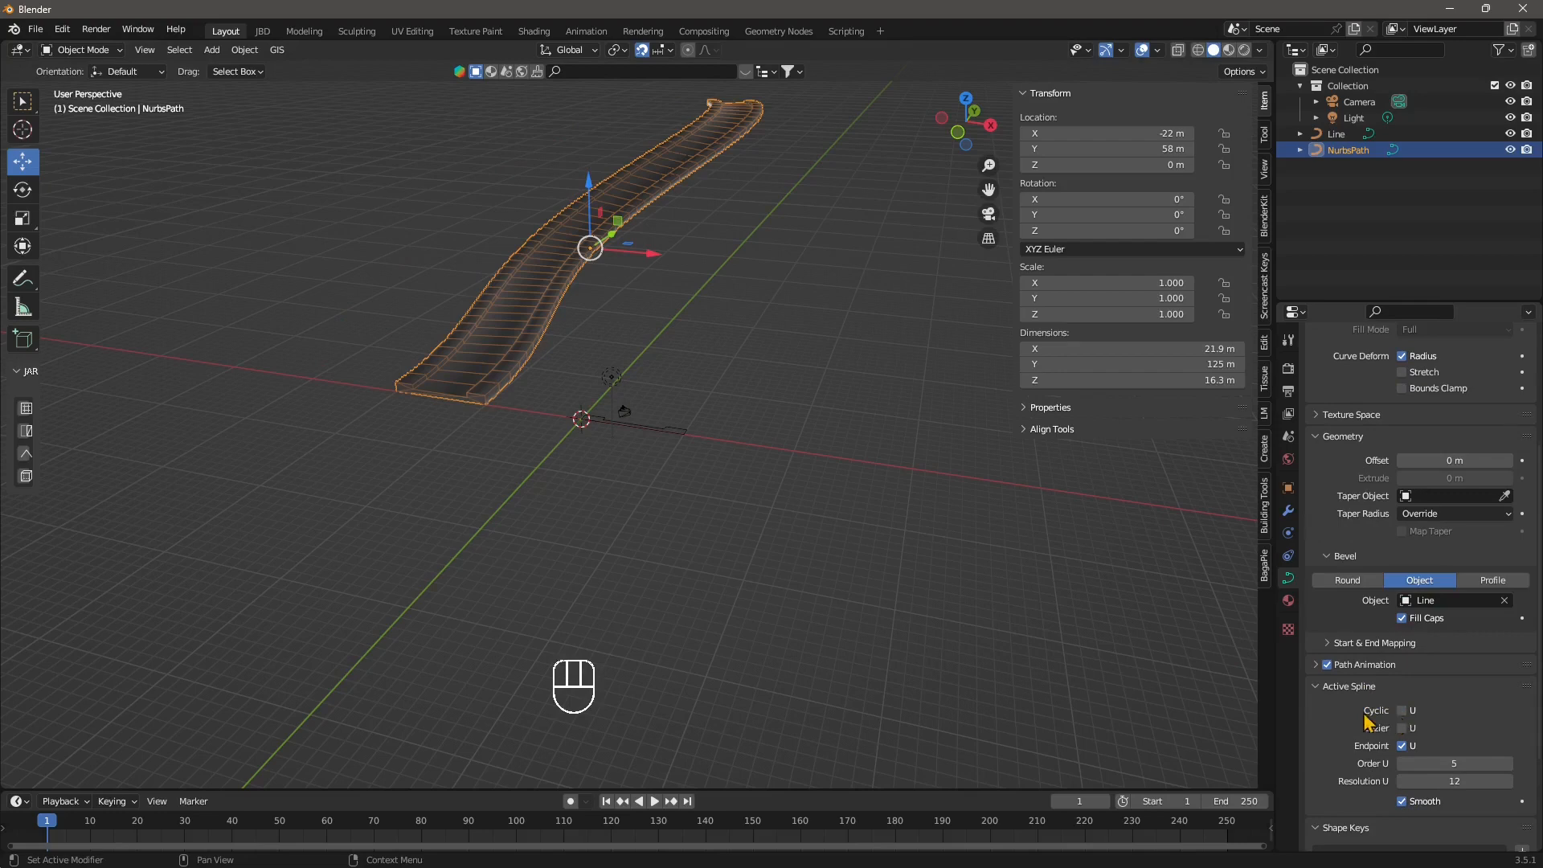
- Turn off Cyclic U and Smooth on the cross-section profile's spline, and turn off Smooth on the road curve's spline
{"action": "left_click", "coordinate": [658, 438]}
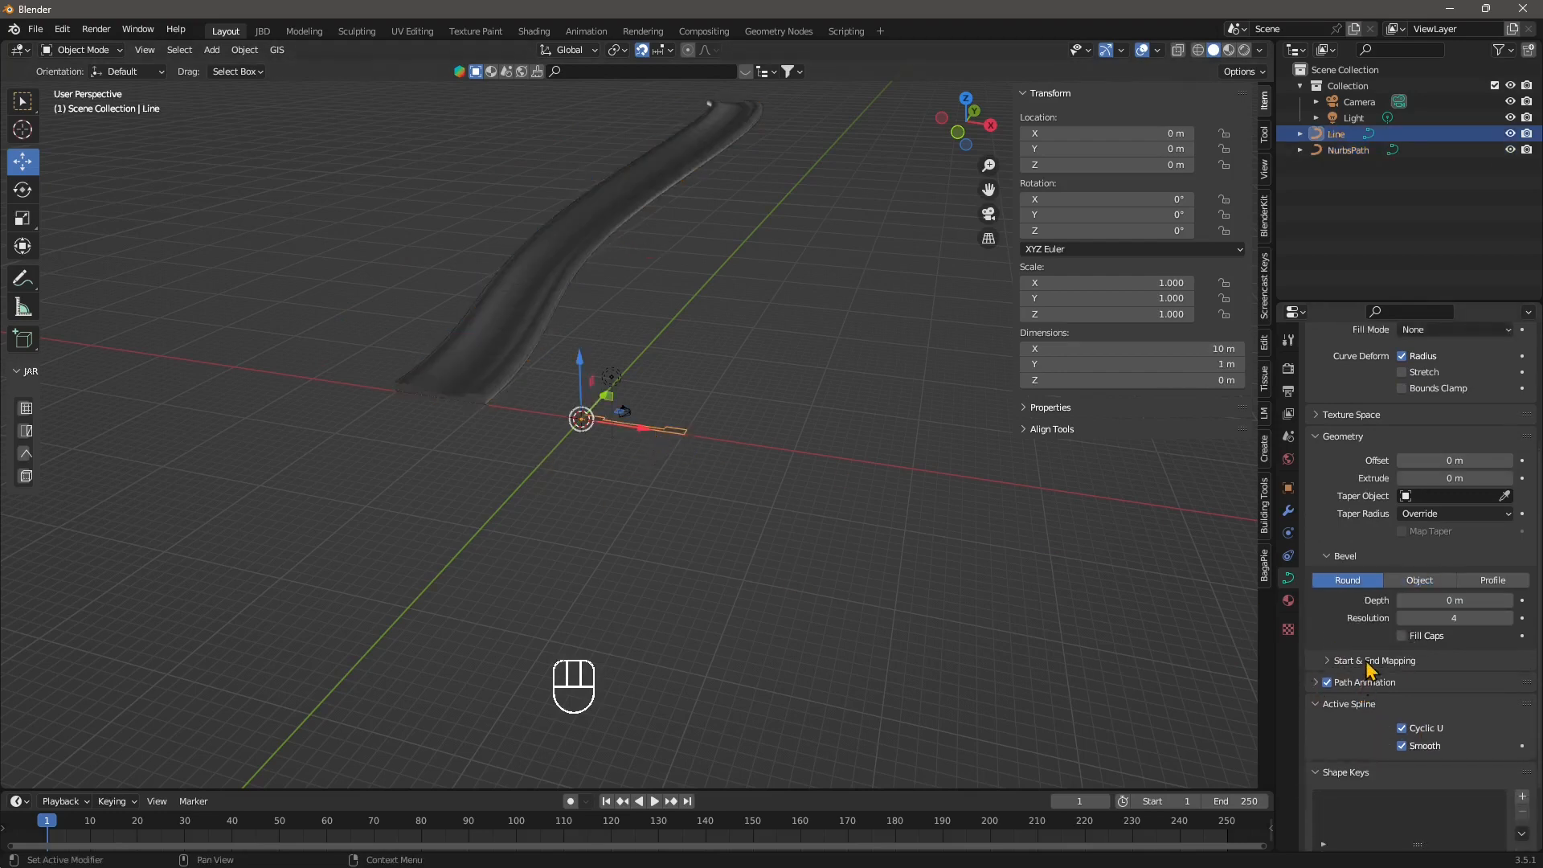
{"action": "left_click", "coordinate": [1403, 729]}
{"action": "left_click", "coordinate": [1419, 730]}
{"action": "left_click", "coordinate": [519, 354]}
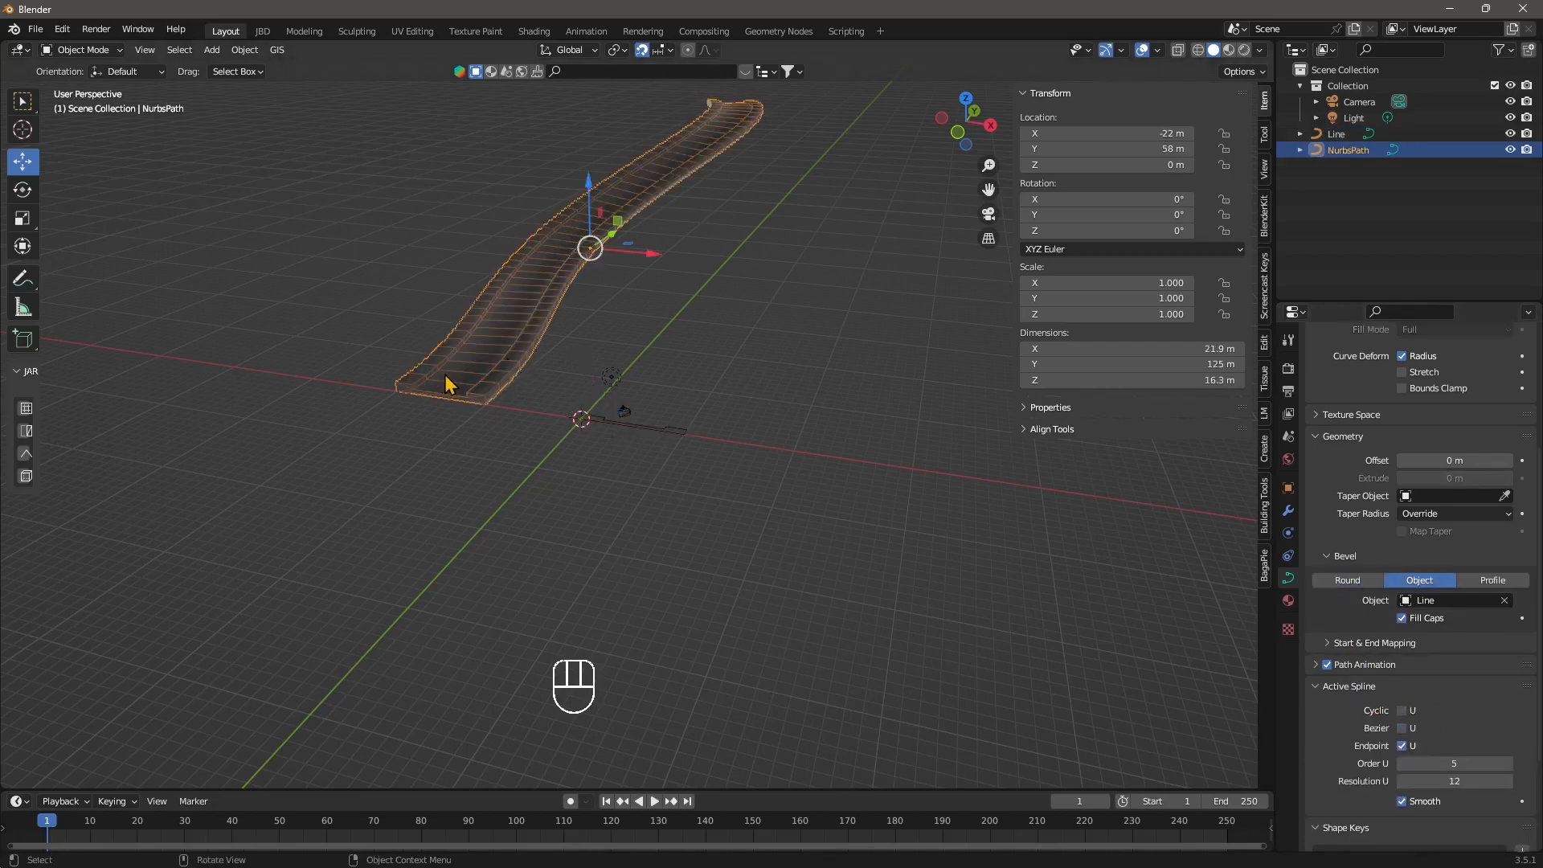
{"action": "scroll", "coordinate": [1411, 712], "scroll_direction": "down", "scroll_amount": 3}
{"action": "left_click", "coordinate": [1420, 707]}
{"action": "left_click", "coordinate": [541, 465]}
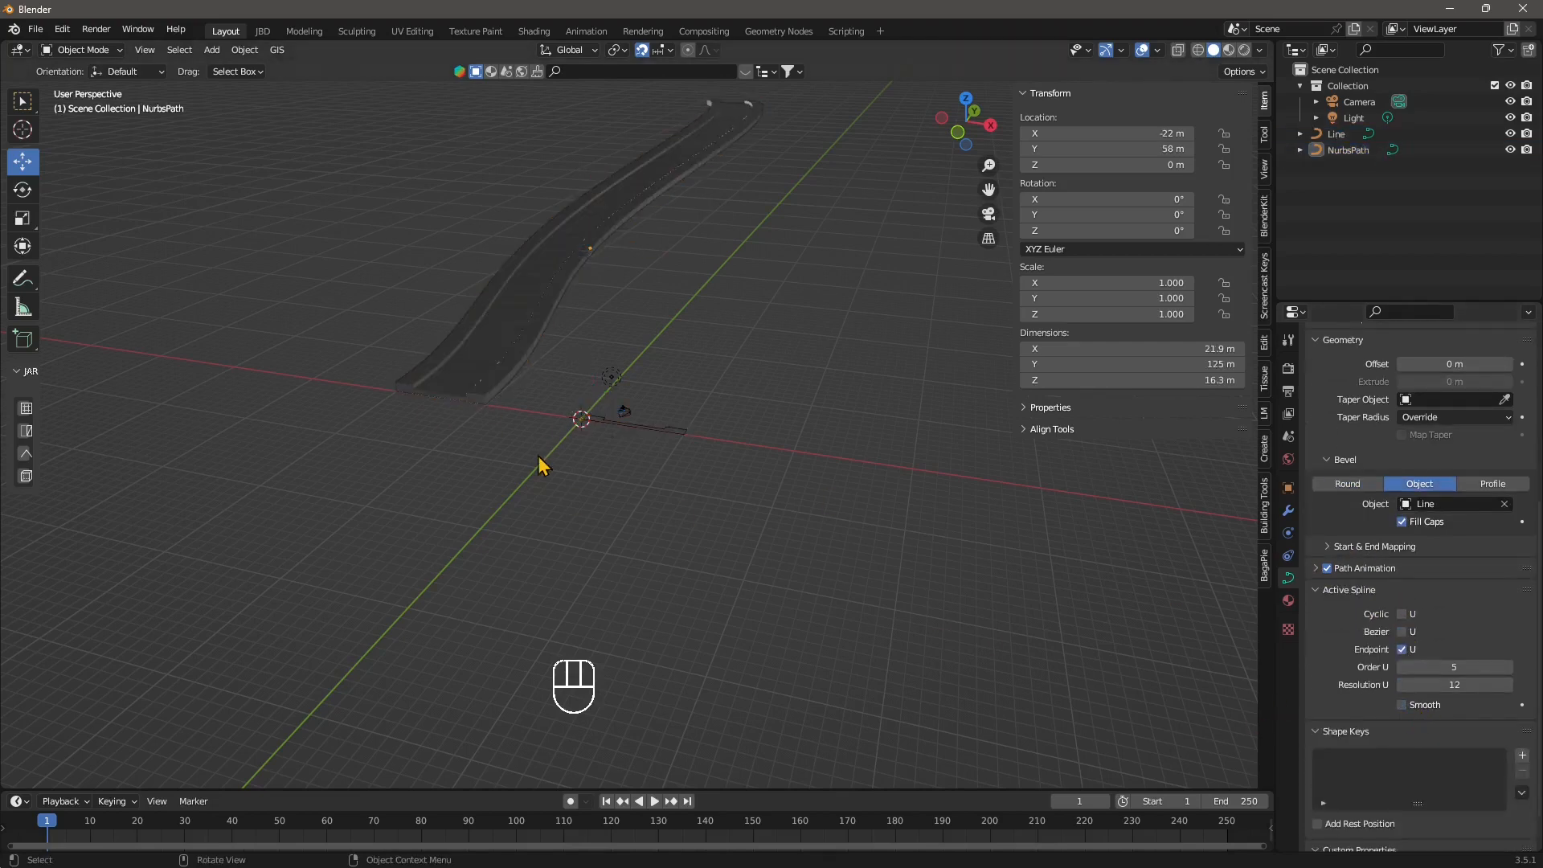
- Switch the viewport to Material Preview shading and view the road with the profile curve selected
{"action": "left_click", "coordinate": [653, 434]}
{"action": "mouse_move", "coordinate": [655, 482]}
{"action": "middle_mouse_down"}
{"action": "mouse_move", "coordinate": [717, 510]}
{"action": "mouse_move", "coordinate": [625, 470]}
{"action": "mouse_move", "coordinate": [730, 434]}
{"action": "middle_mouse_up"}
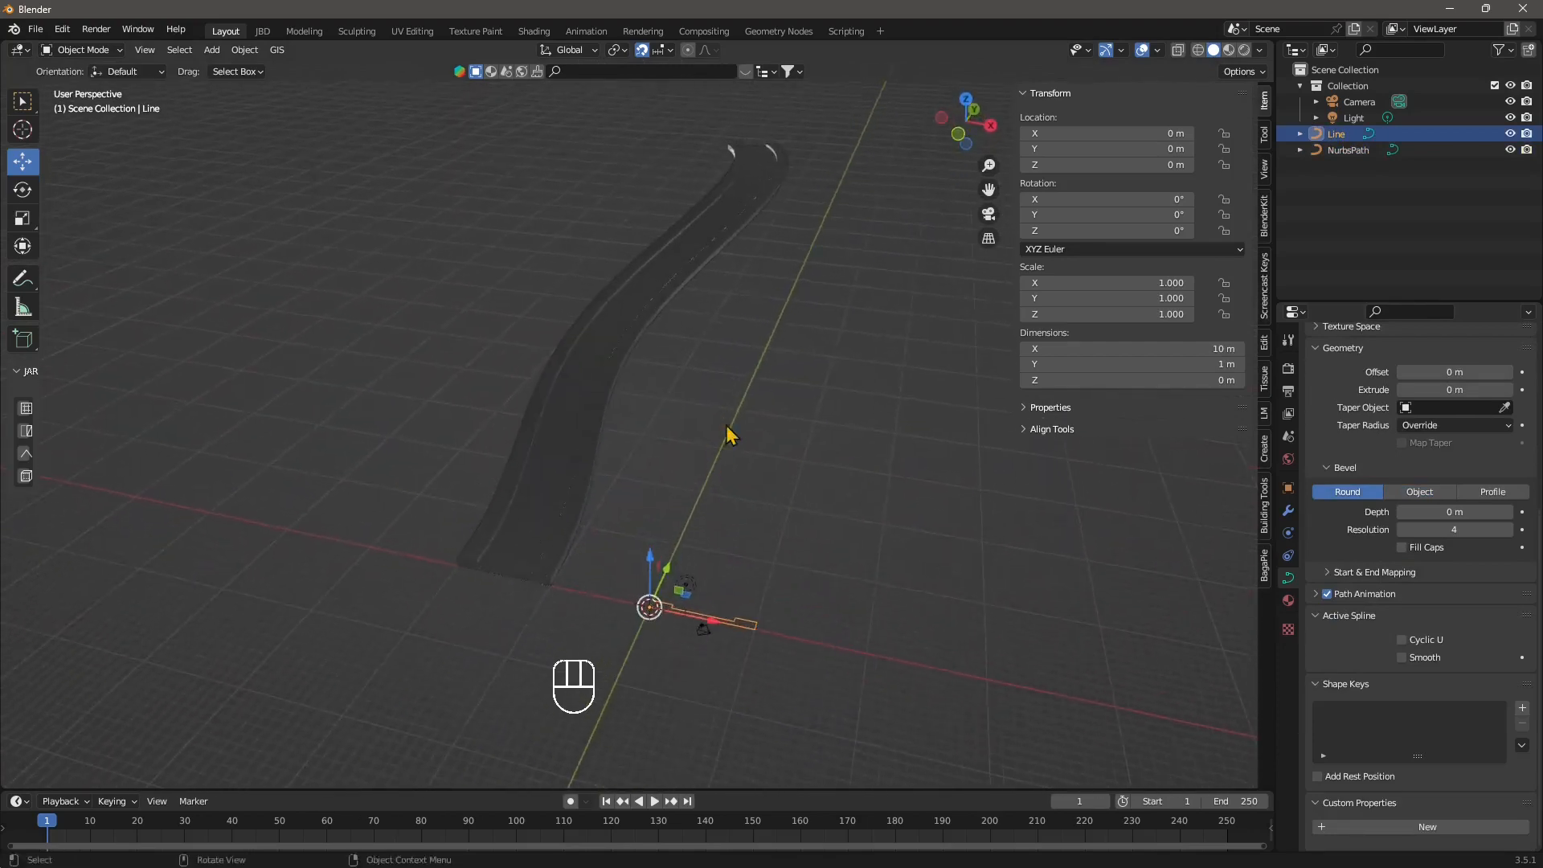
{"action": "left_click", "coordinate": [1229, 49]}
{"action": "middle_click_drag", "start_coordinate": [660, 482], "coordinate": [648, 451]}
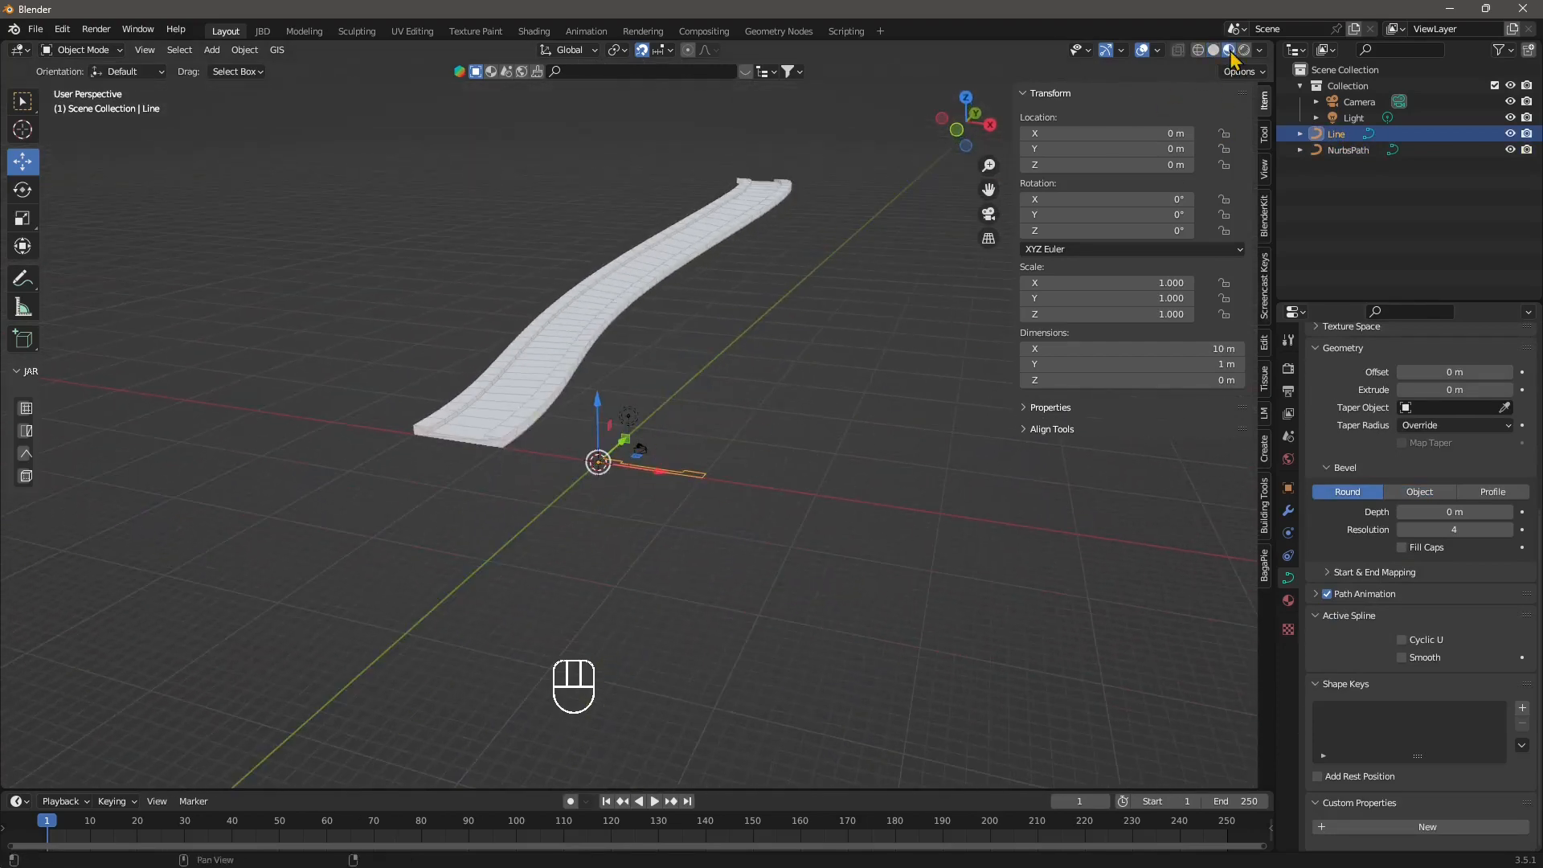
{"action": "middle_click_drag", "start_coordinate": [663, 370], "coordinate": [664, 389]}
{"action": "left_click", "coordinate": [662, 391]}
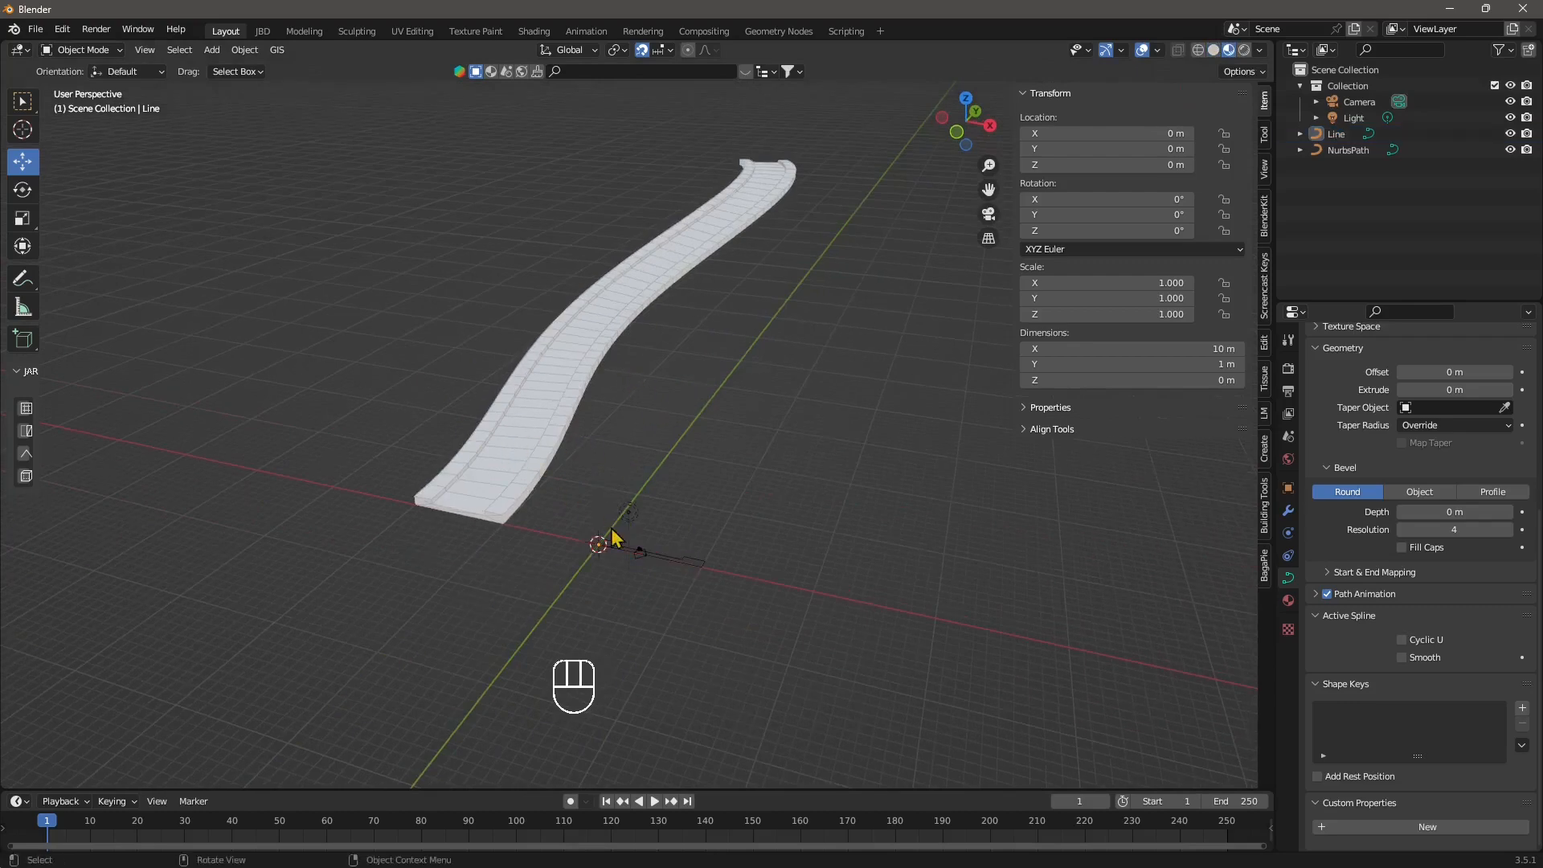
{"action": "left_click", "coordinate": [679, 560]}
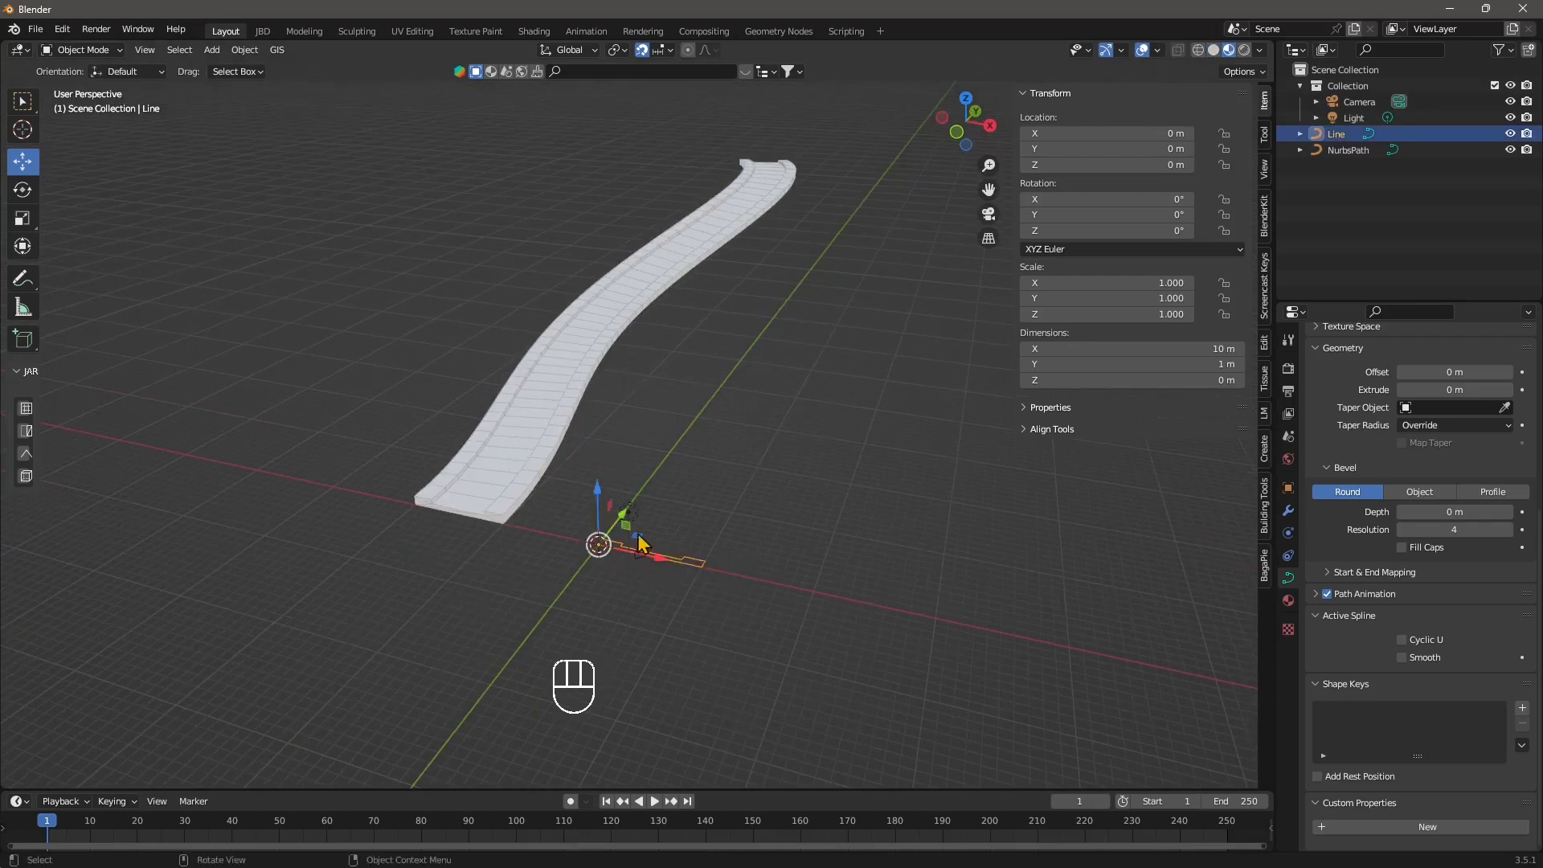
- Set the road curve's Resolution Preview U to 16 and check the surface up close
{"action": "left_click", "coordinate": [537, 431]}
{"action": "scroll", "coordinate": [1391, 500], "scroll_direction": "up", "scroll_amount": 6}
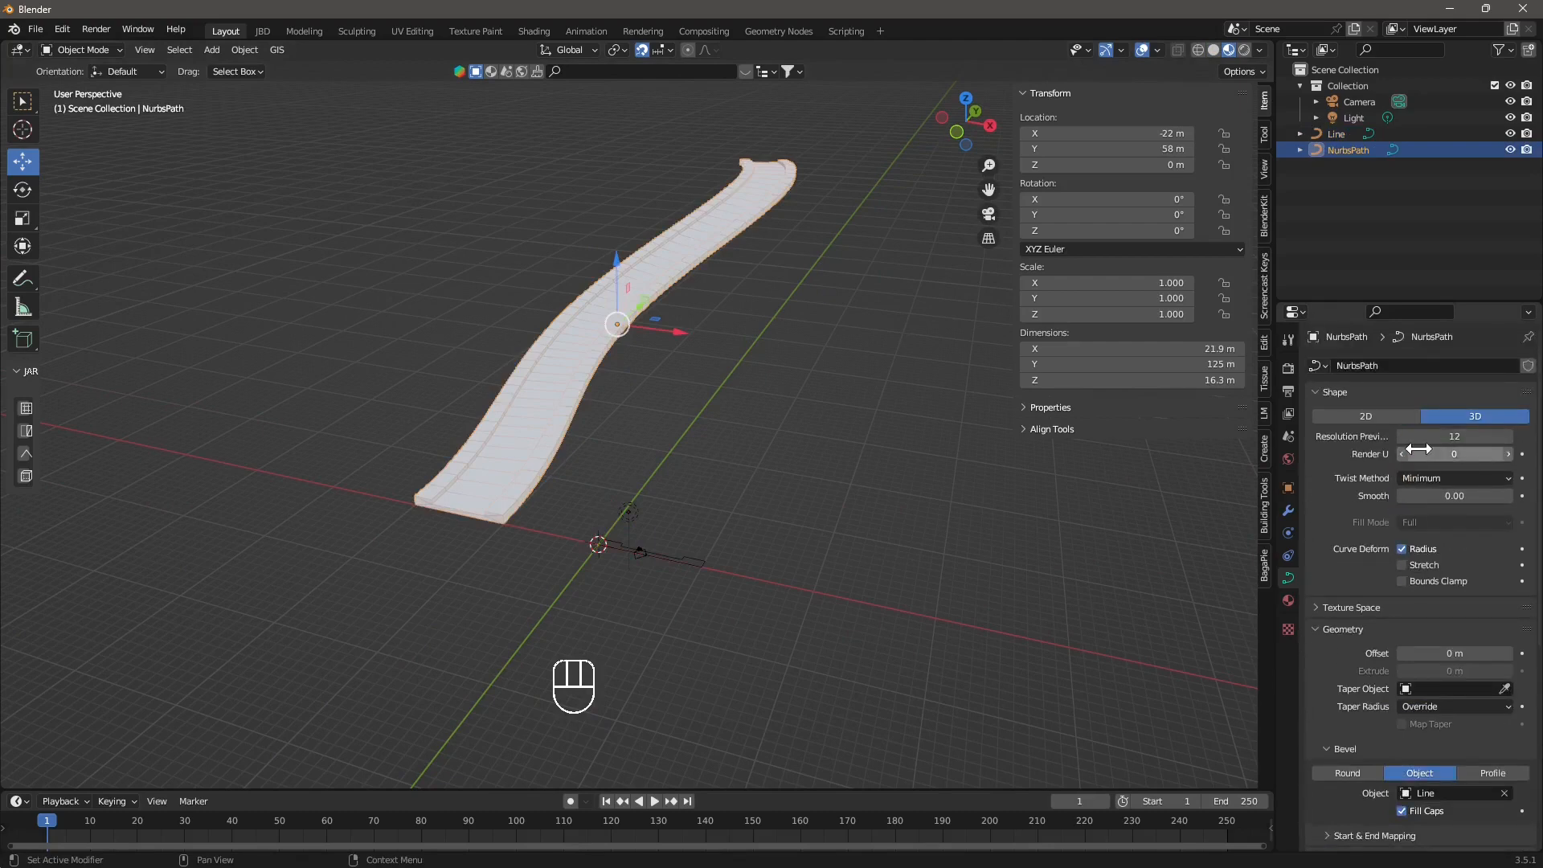
{"action": "mouse_move", "coordinate": [1460, 441]}
{"action": "left_mouse_down"}
{"action": "mouse_move", "coordinate": [1415, 437]}
{"action": "mouse_move", "coordinate": [1455, 437]}
{"action": "left_mouse_up"}
{"action": "scroll", "coordinate": [438, 394], "scroll_direction": "up", "scroll_amount": 4}
{"action": "middle_click_drag", "start_coordinate": [589, 468], "coordinate": [686, 404], "text": "shift"}
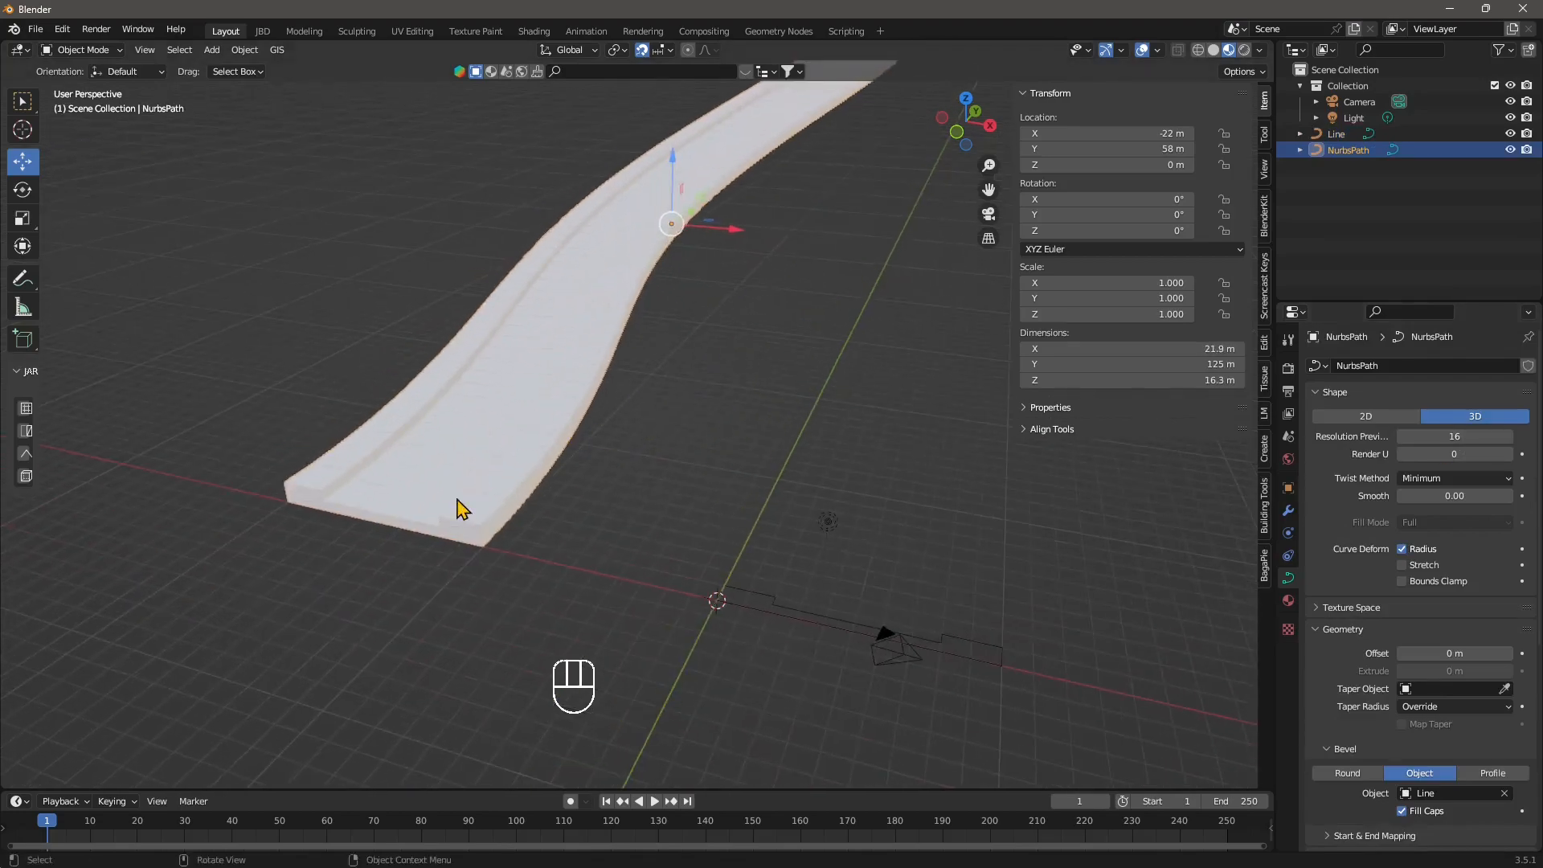
{"action": "scroll", "coordinate": [466, 490], "scroll_direction": "down", "scroll_amount": 4}
- Enter Edit Mode on the road path and move its far end control point 38 m along Y
{"action": "middle_click_drag", "start_coordinate": [631, 355], "coordinate": [224, 214]}
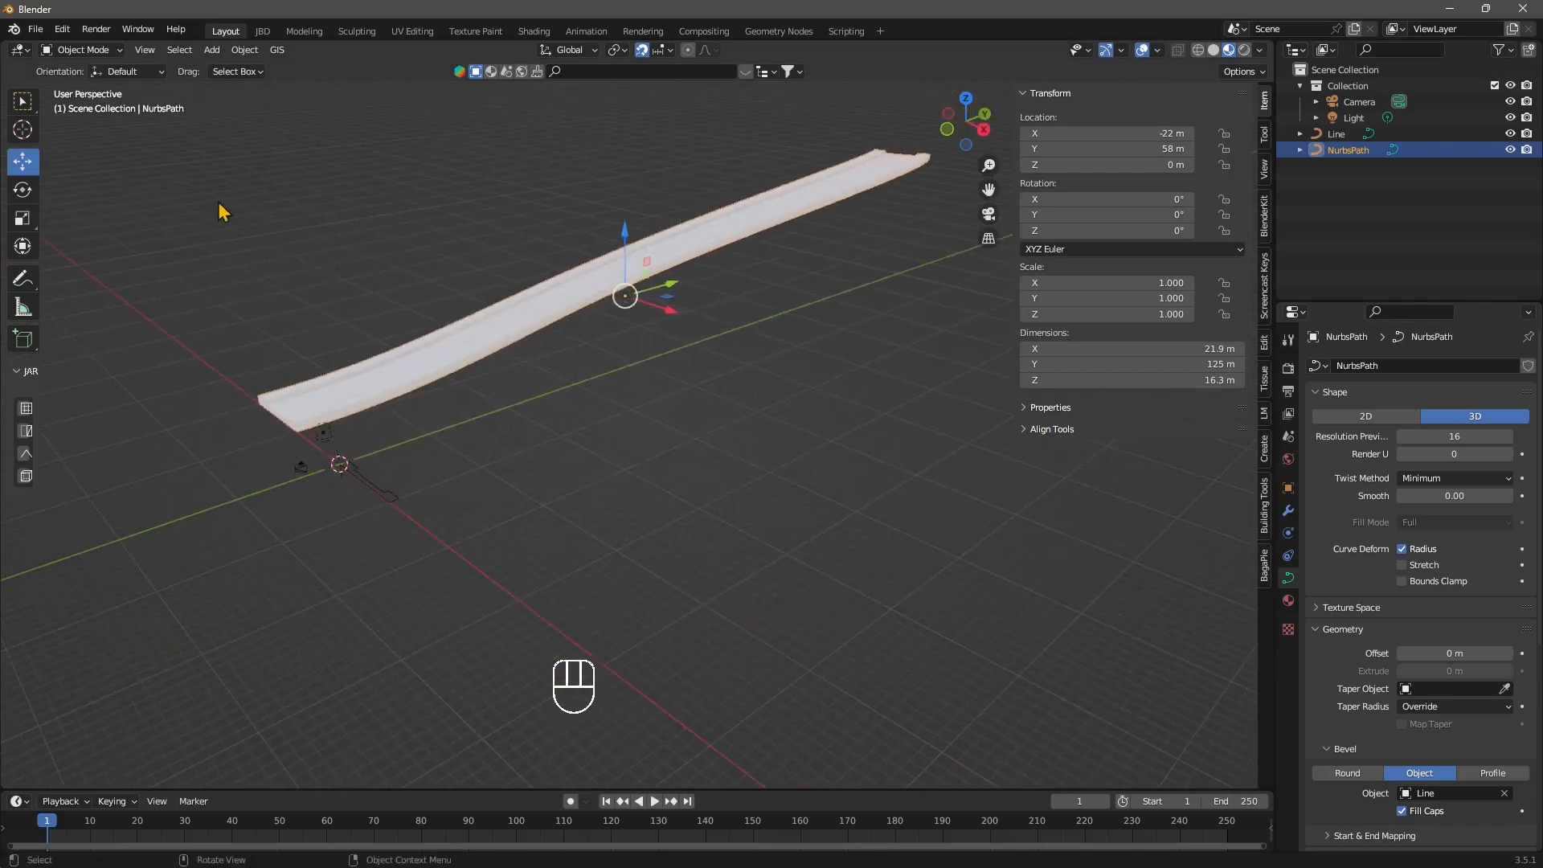
{"action": "left_click", "coordinate": [81, 50]}
{"action": "left_click", "coordinate": [80, 69]}
{"action": "middle_click_drag", "start_coordinate": [534, 258], "coordinate": [589, 300]}
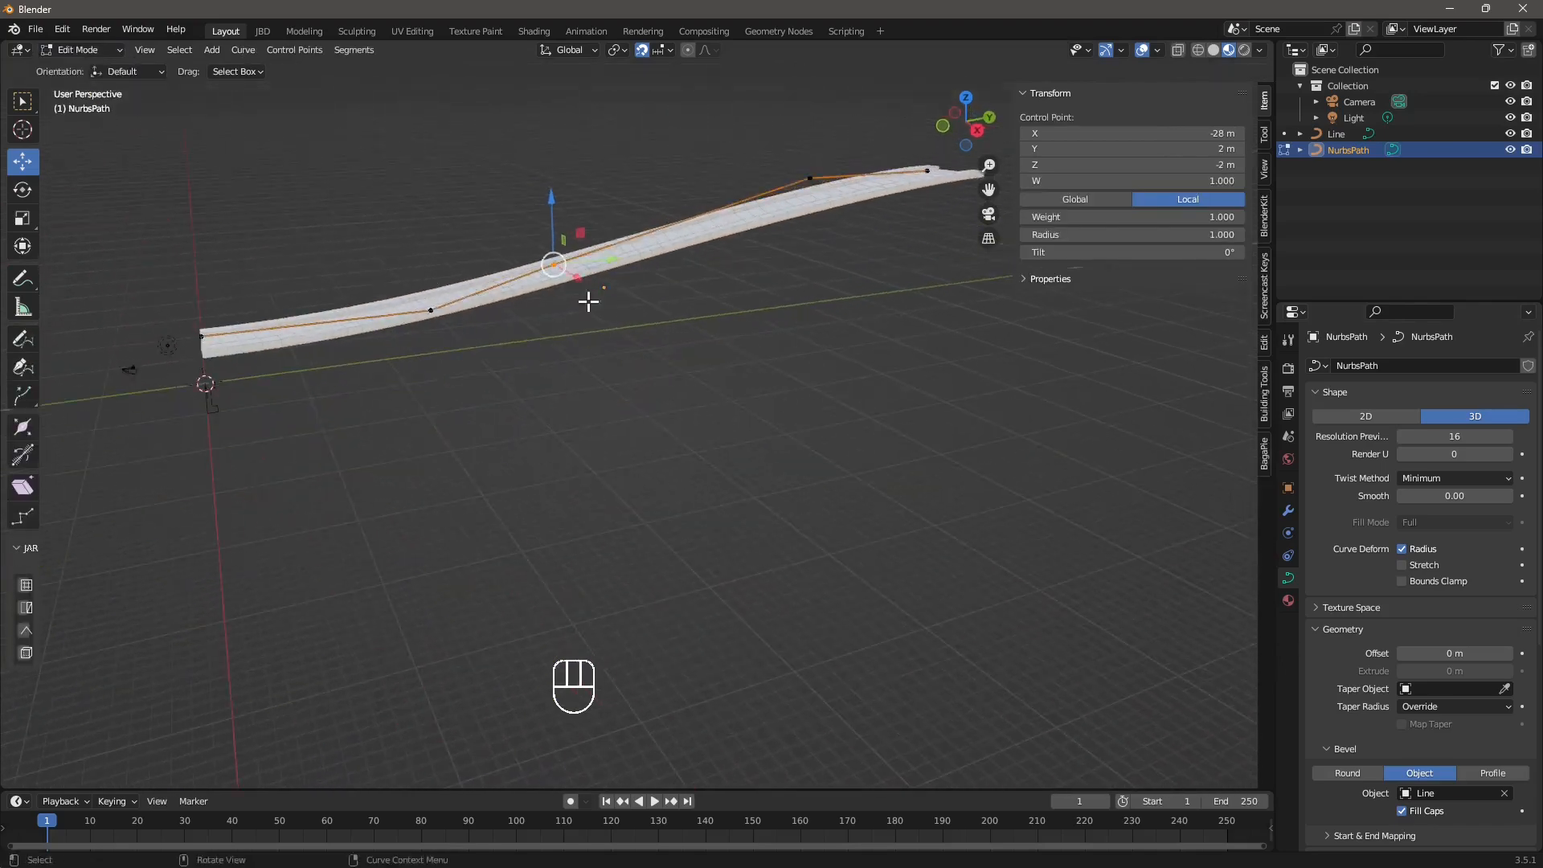
{"action": "middle_click_drag", "start_coordinate": [848, 264], "coordinate": [763, 273], "text": "shift"}
{"action": "left_click", "coordinate": [731, 194]}
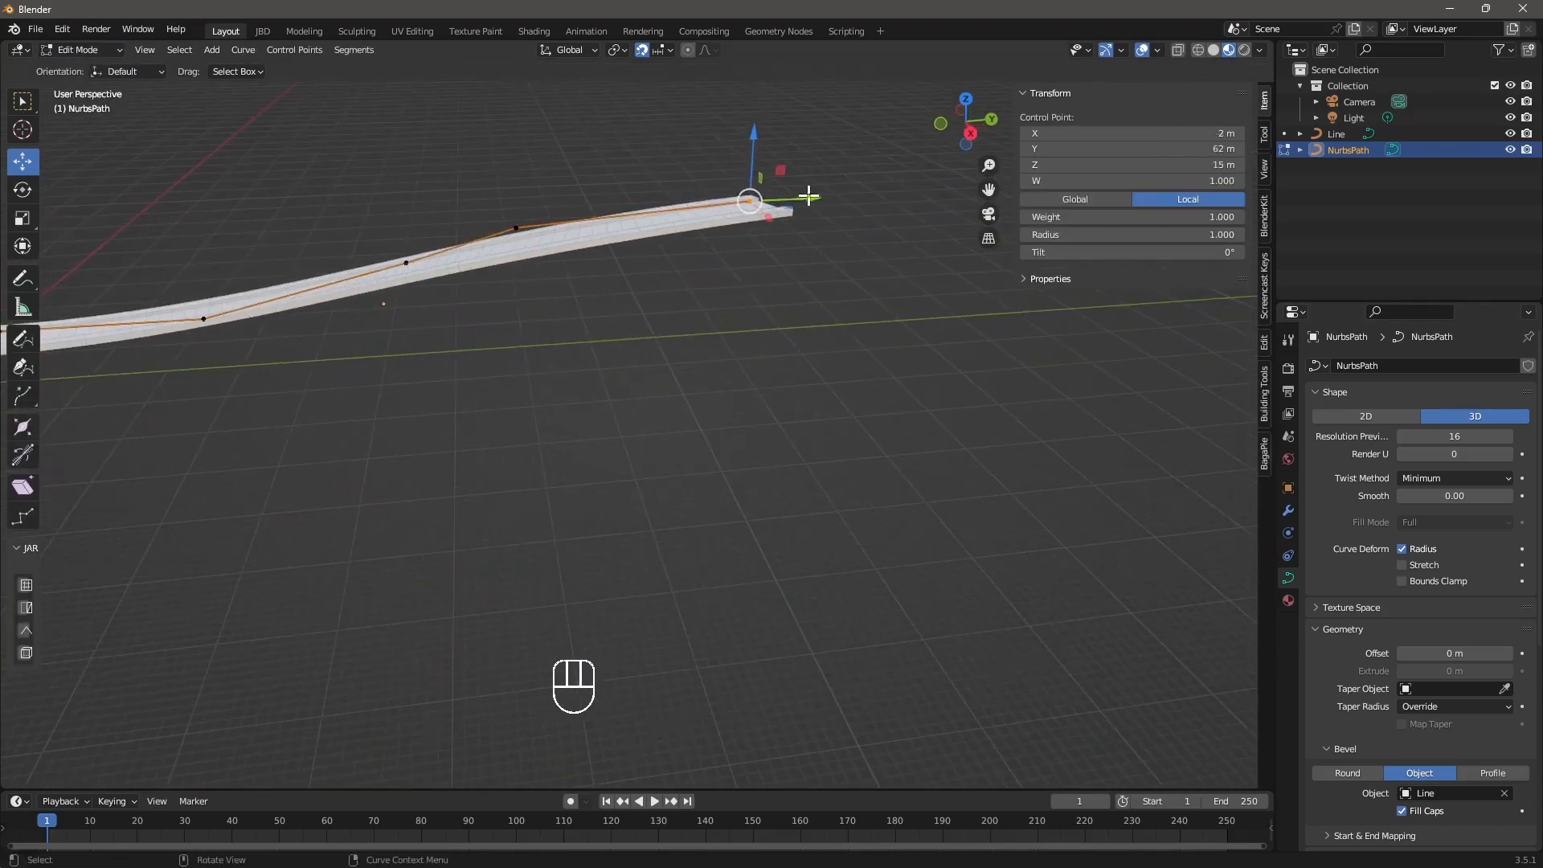
{"action": "left_click_drag", "start_coordinate": [806, 196], "coordinate": [1019, 214]}
{"action": "left_click", "coordinate": [923, 206]}
{"action": "middle_click_drag", "start_coordinate": [924, 206], "coordinate": [833, 348]}
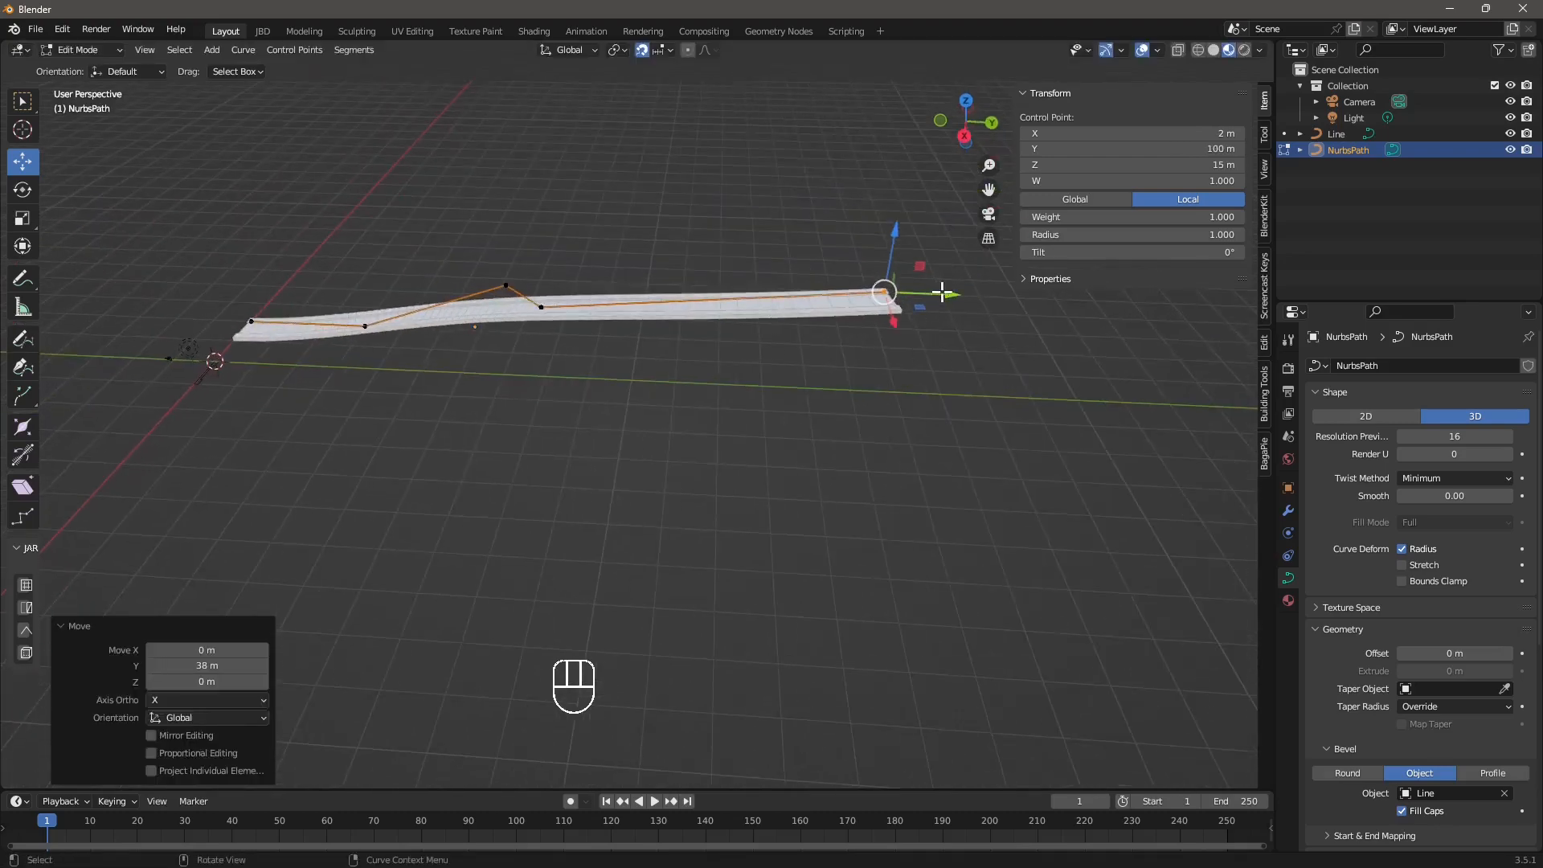
- Move the path's fourth control point farther along Y and raise the middle control point along Z
{"action": "left_click", "coordinate": [541, 307]}
{"action": "left_click_drag", "start_coordinate": [603, 310], "coordinate": [673, 304]}
{"action": "left_click", "coordinate": [506, 285]}
{"action": "left_click_drag", "start_coordinate": [506, 249], "coordinate": [530, 205]}
{"action": "mouse_move", "coordinate": [502, 298]}
{"action": "middle_mouse_down"}
{"action": "mouse_move", "coordinate": [527, 265]}
{"action": "mouse_move", "coordinate": [509, 269]}
{"action": "middle_mouse_up"}
- Lower the path's far end control point 7 m along Z to 8 m and return to Object Mode
{"action": "left_click", "coordinate": [947, 271]}
{"action": "left_click_drag", "start_coordinate": [951, 229], "coordinate": [944, 256]}
{"action": "middle_click_drag", "start_coordinate": [354, 371], "coordinate": [593, 525]}
{"action": "middle_click_drag", "start_coordinate": [520, 410], "coordinate": [515, 378]}
{"action": "left_click", "coordinate": [80, 50]}
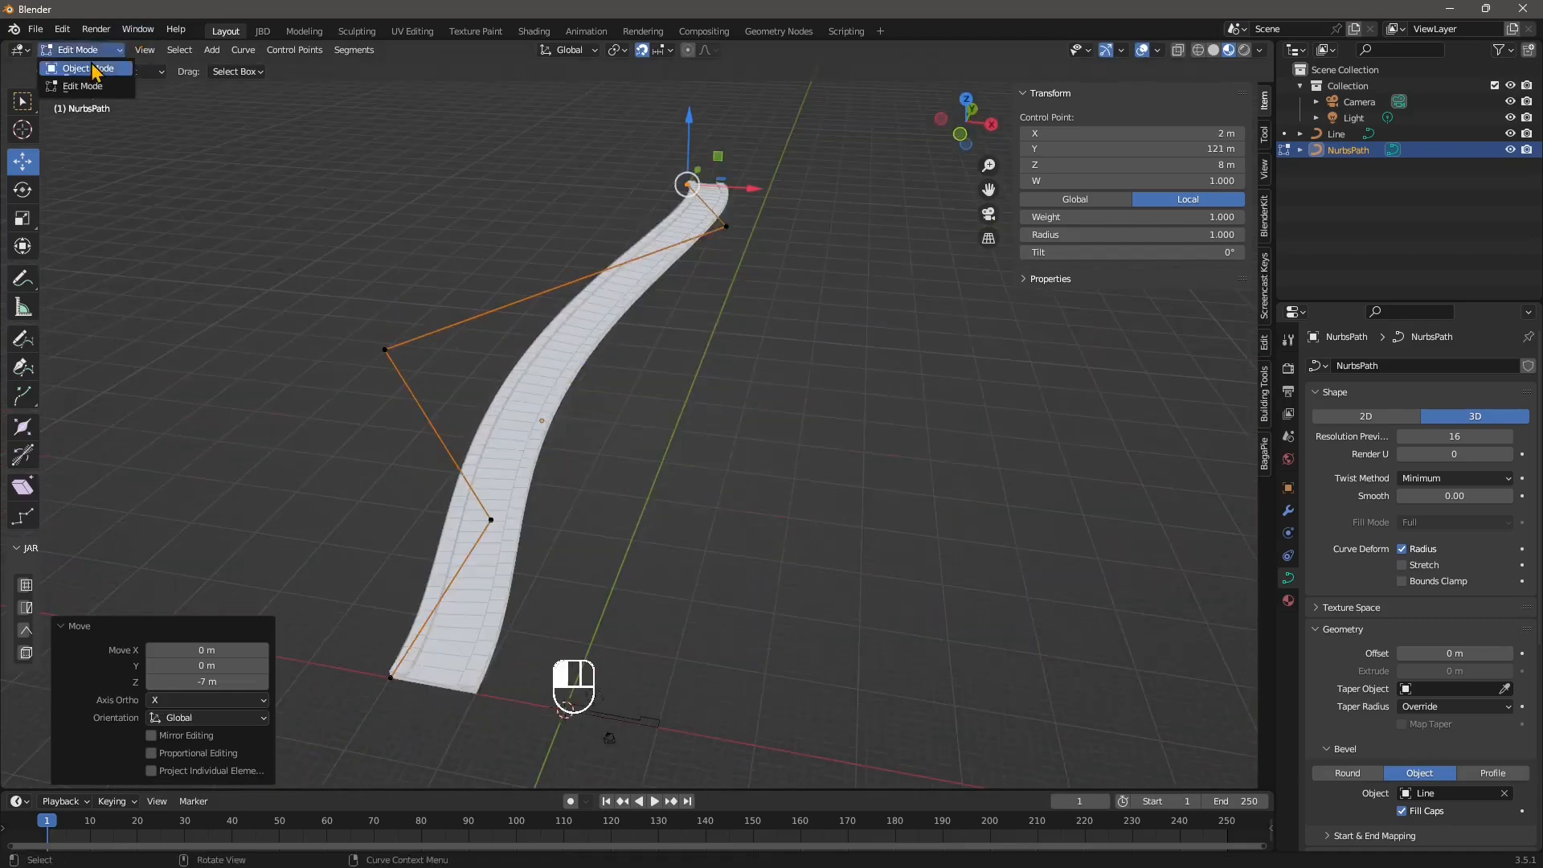
{"action": "left_click", "coordinate": [76, 64]}
- Widen the road by moving the profile curve's far raised-edge points 6 m along X in Edit Mode
{"action": "middle_click_drag", "start_coordinate": [637, 475], "coordinate": [596, 416]}
{"action": "left_click", "coordinate": [449, 588]}
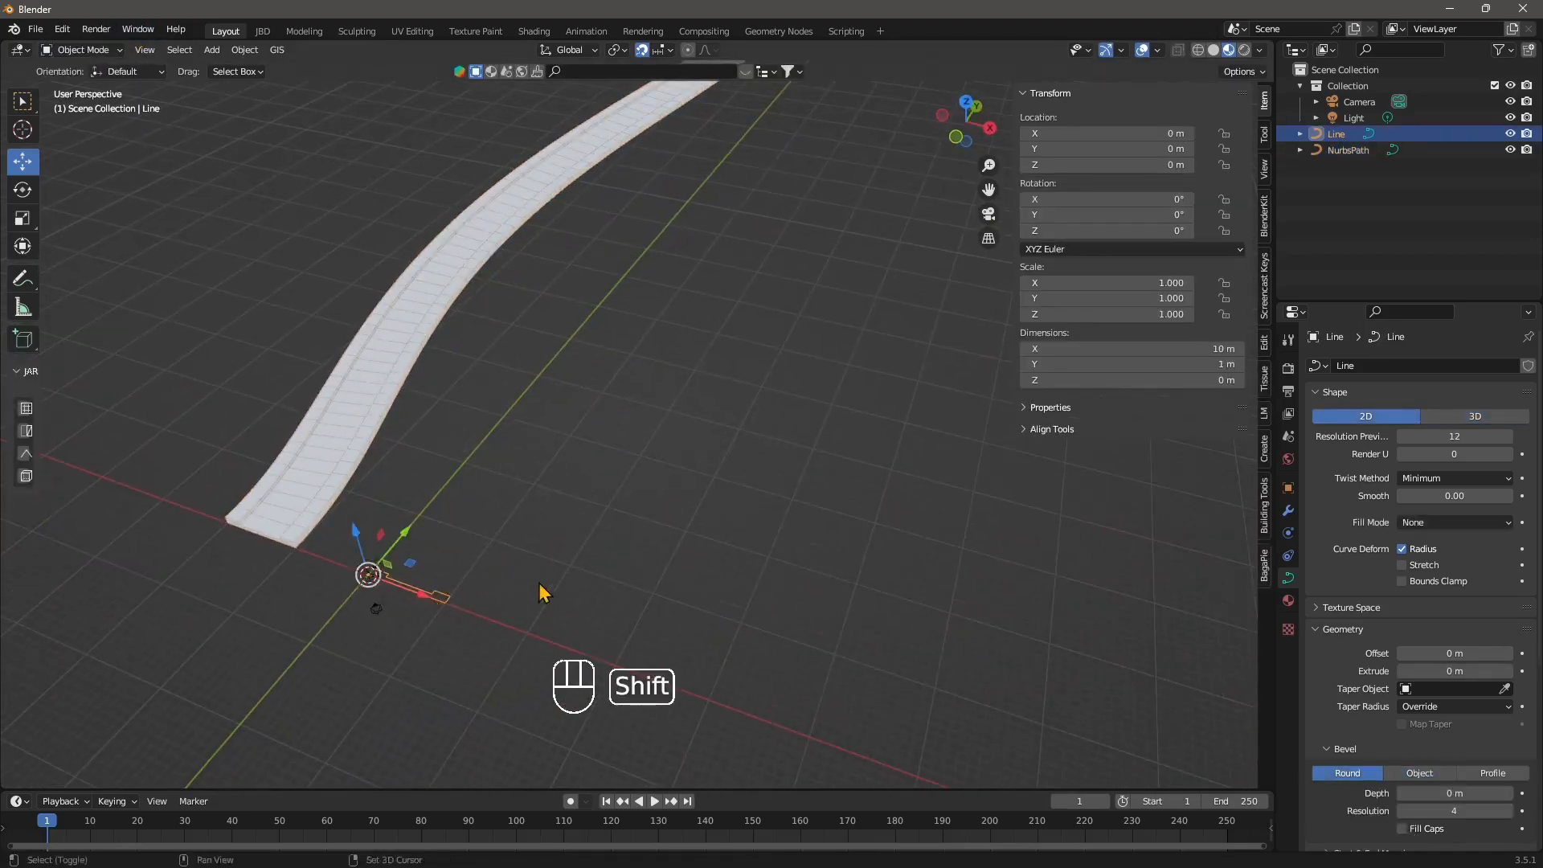
{"action": "middle_click_drag", "start_coordinate": [541, 587], "coordinate": [585, 419], "text": "shift"}
{"action": "scroll", "coordinate": [488, 439], "scroll_direction": "up", "scroll_amount": 7}
{"action": "middle_click_drag", "start_coordinate": [454, 444], "coordinate": [529, 338]}
{"action": "scroll", "coordinate": [529, 337], "scroll_direction": "down", "scroll_amount": 5}
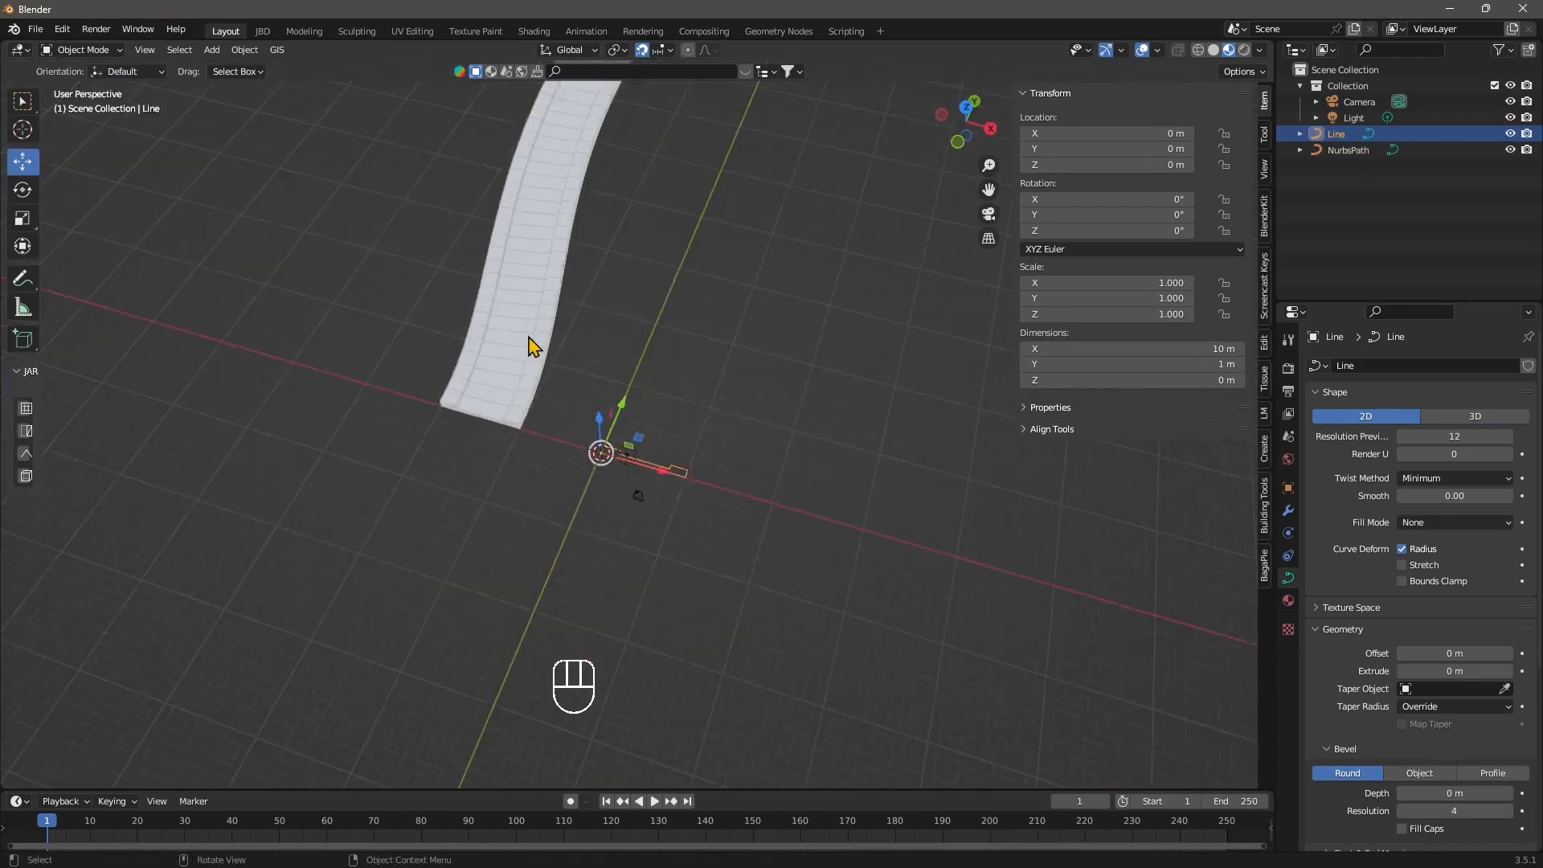
{"action": "scroll", "coordinate": [685, 467], "scroll_direction": "up", "scroll_amount": 3}
{"action": "middle_click_drag", "start_coordinate": [686, 468], "coordinate": [659, 434]}
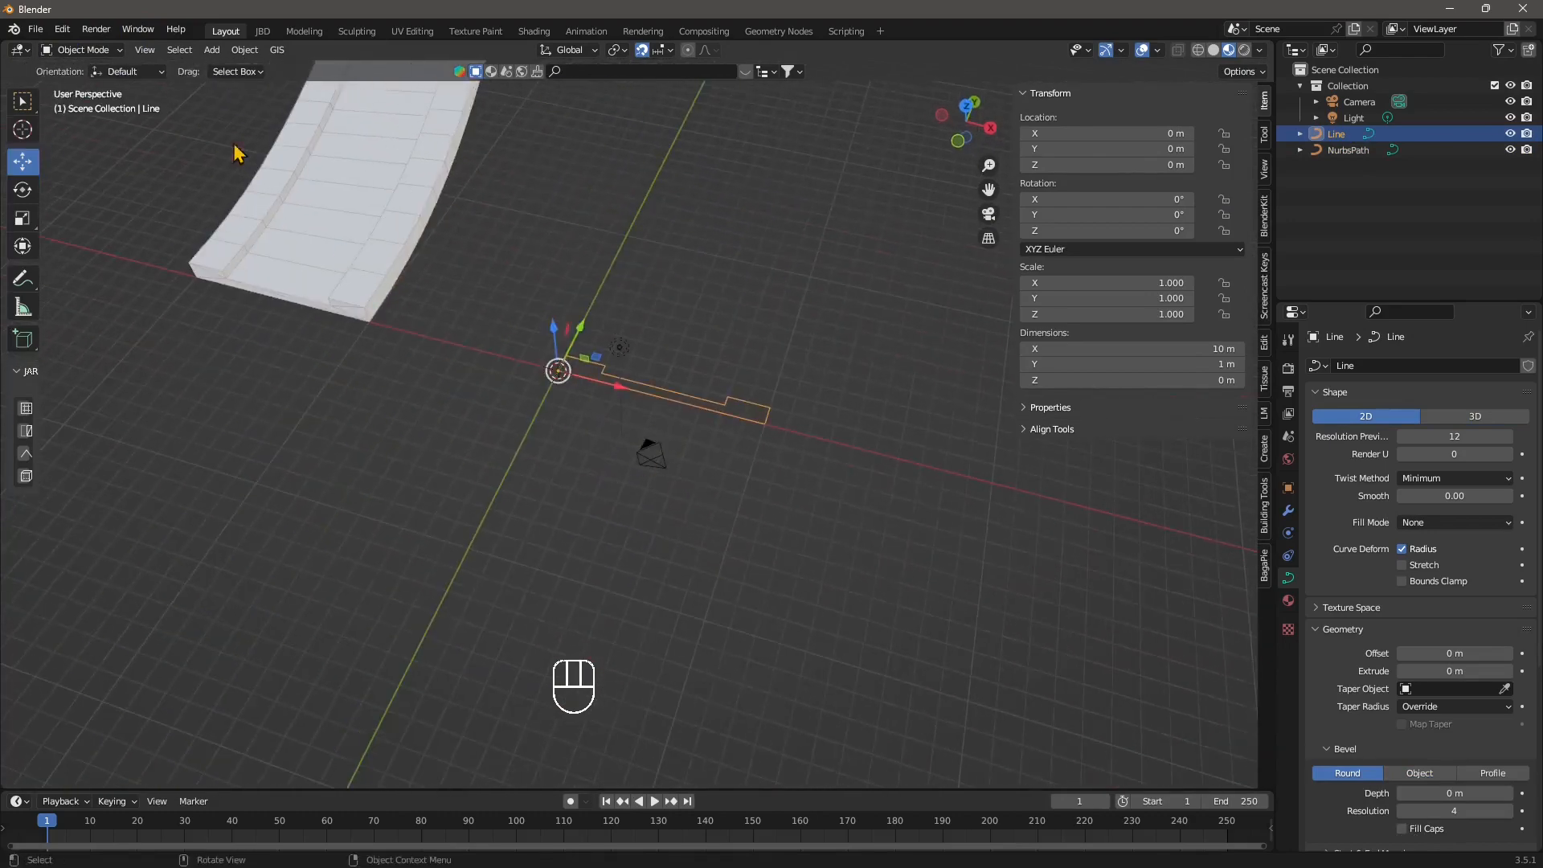
{"action": "left_click", "coordinate": [80, 49]}
{"action": "left_click", "coordinate": [91, 83]}
{"action": "left_click_drag", "start_coordinate": [703, 359], "coordinate": [894, 507]}
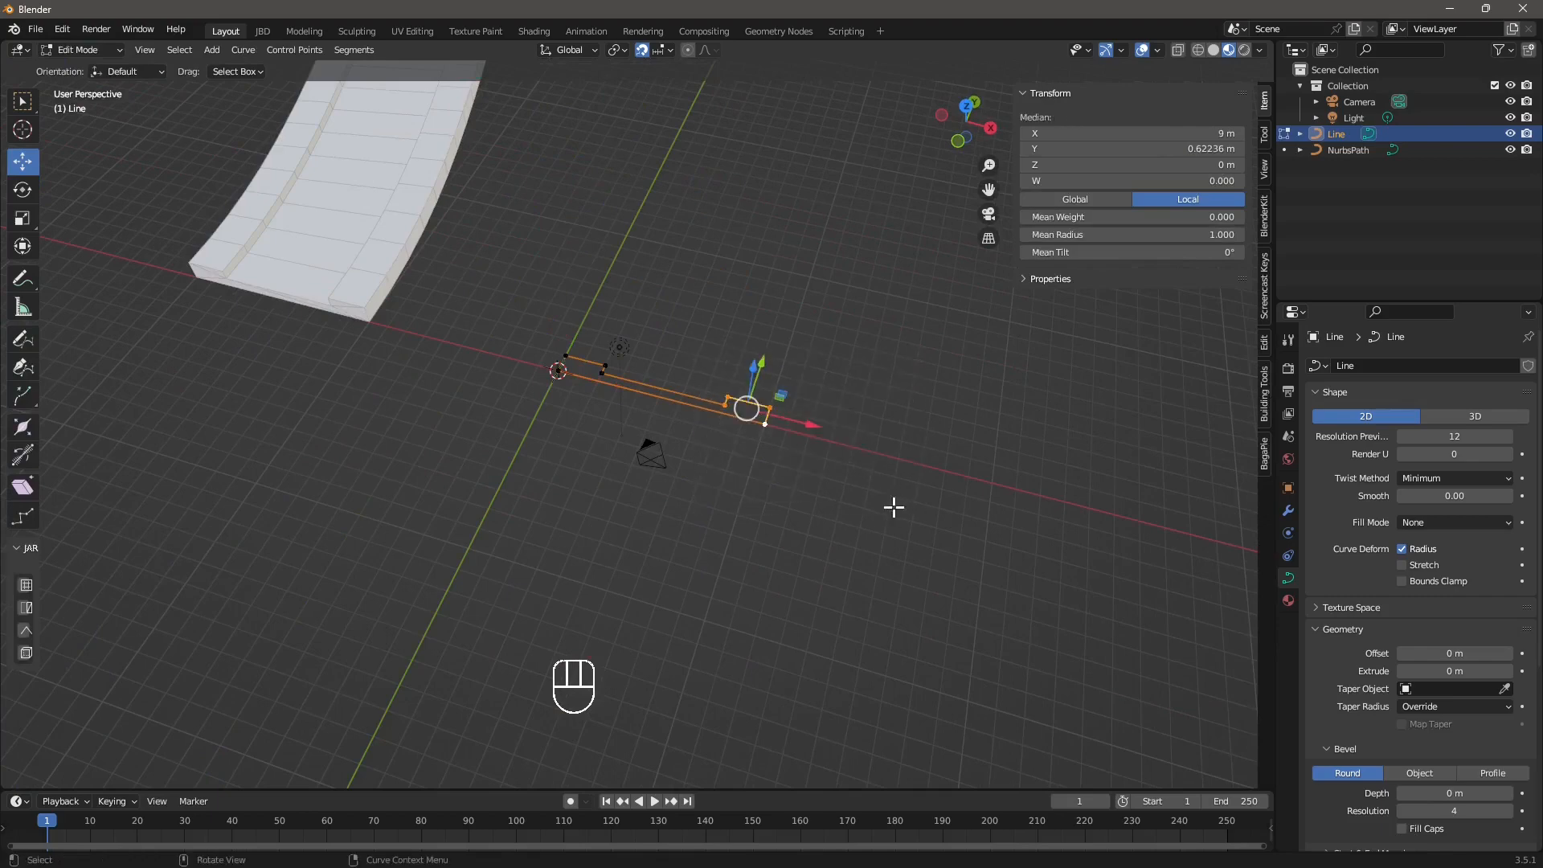
{"action": "left_click_drag", "start_coordinate": [813, 425], "coordinate": [933, 450]}
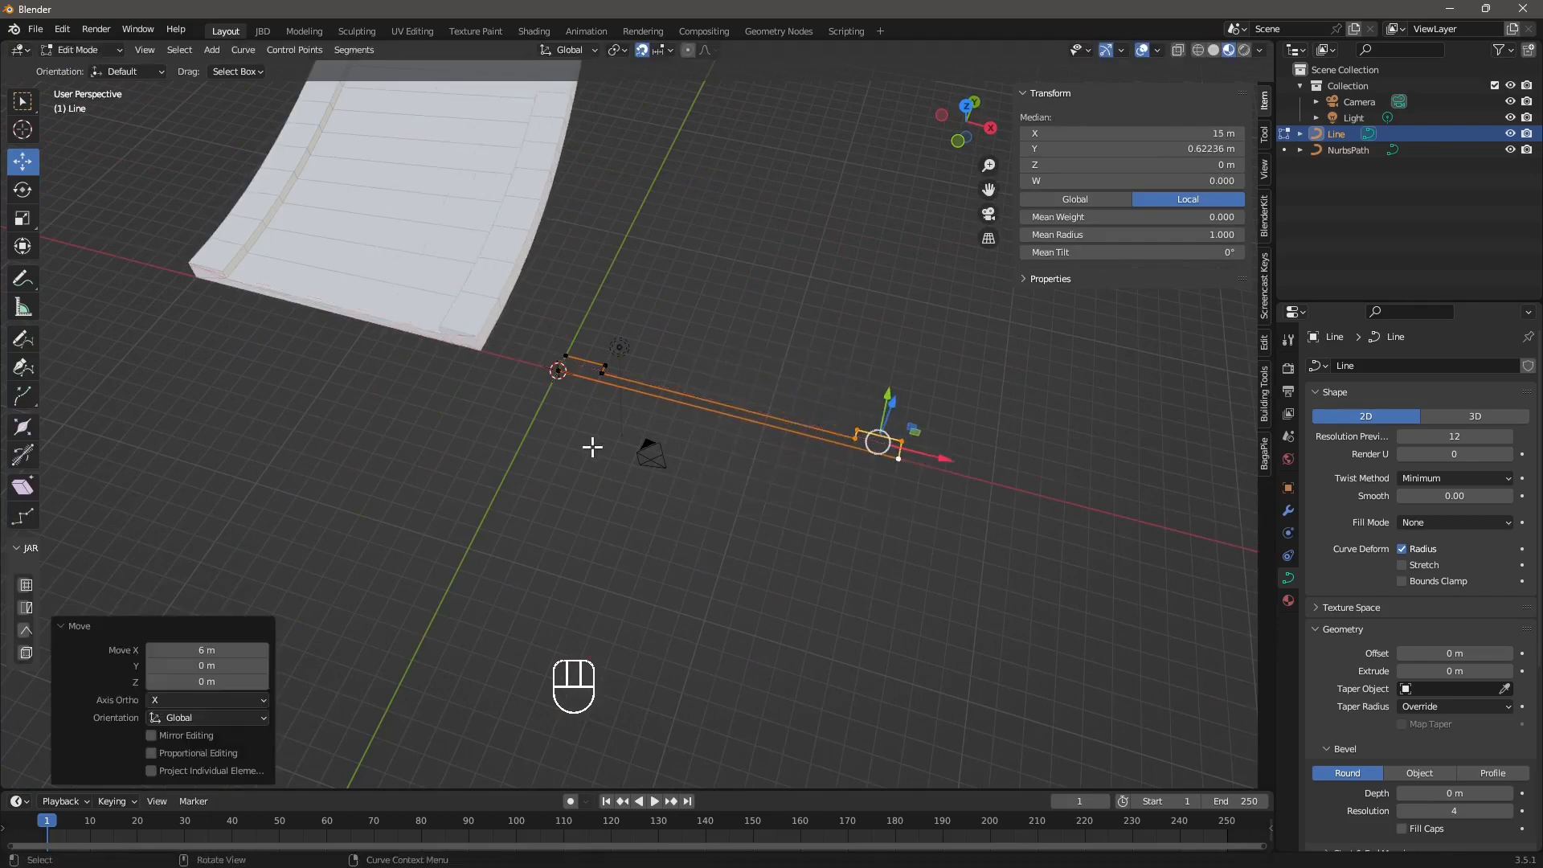
- Try moving the two top points of the profile's raised edge near the origin along Y, and undo it
{"action": "middle_click_drag", "start_coordinate": [593, 445], "coordinate": [673, 571]}
{"action": "left_click_drag", "start_coordinate": [438, 532], "coordinate": [566, 584]}
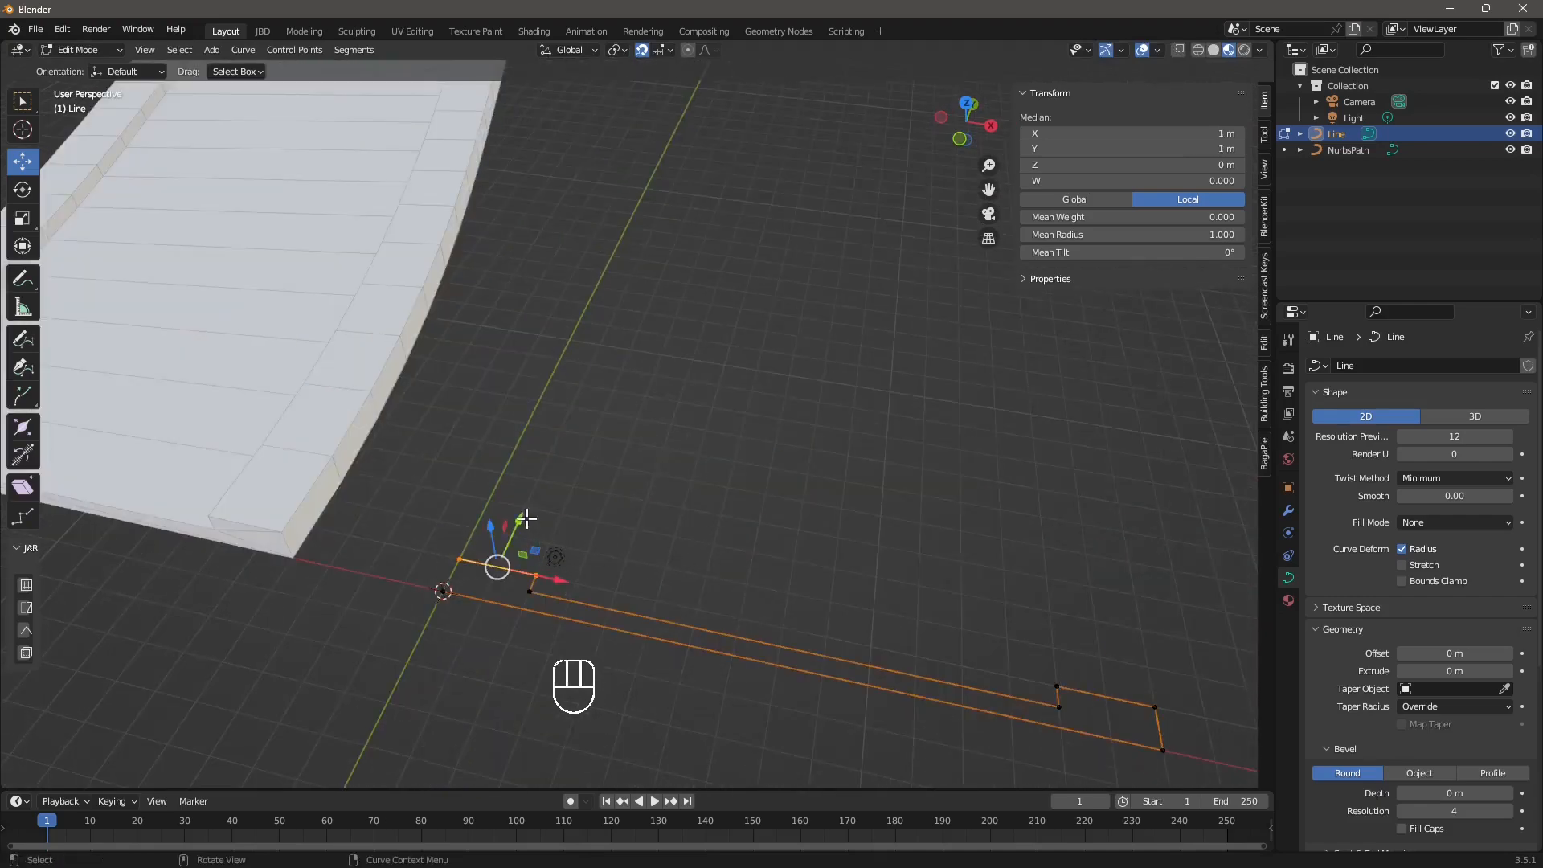
{"action": "middle_click_drag", "start_coordinate": [527, 513], "coordinate": [562, 493]}
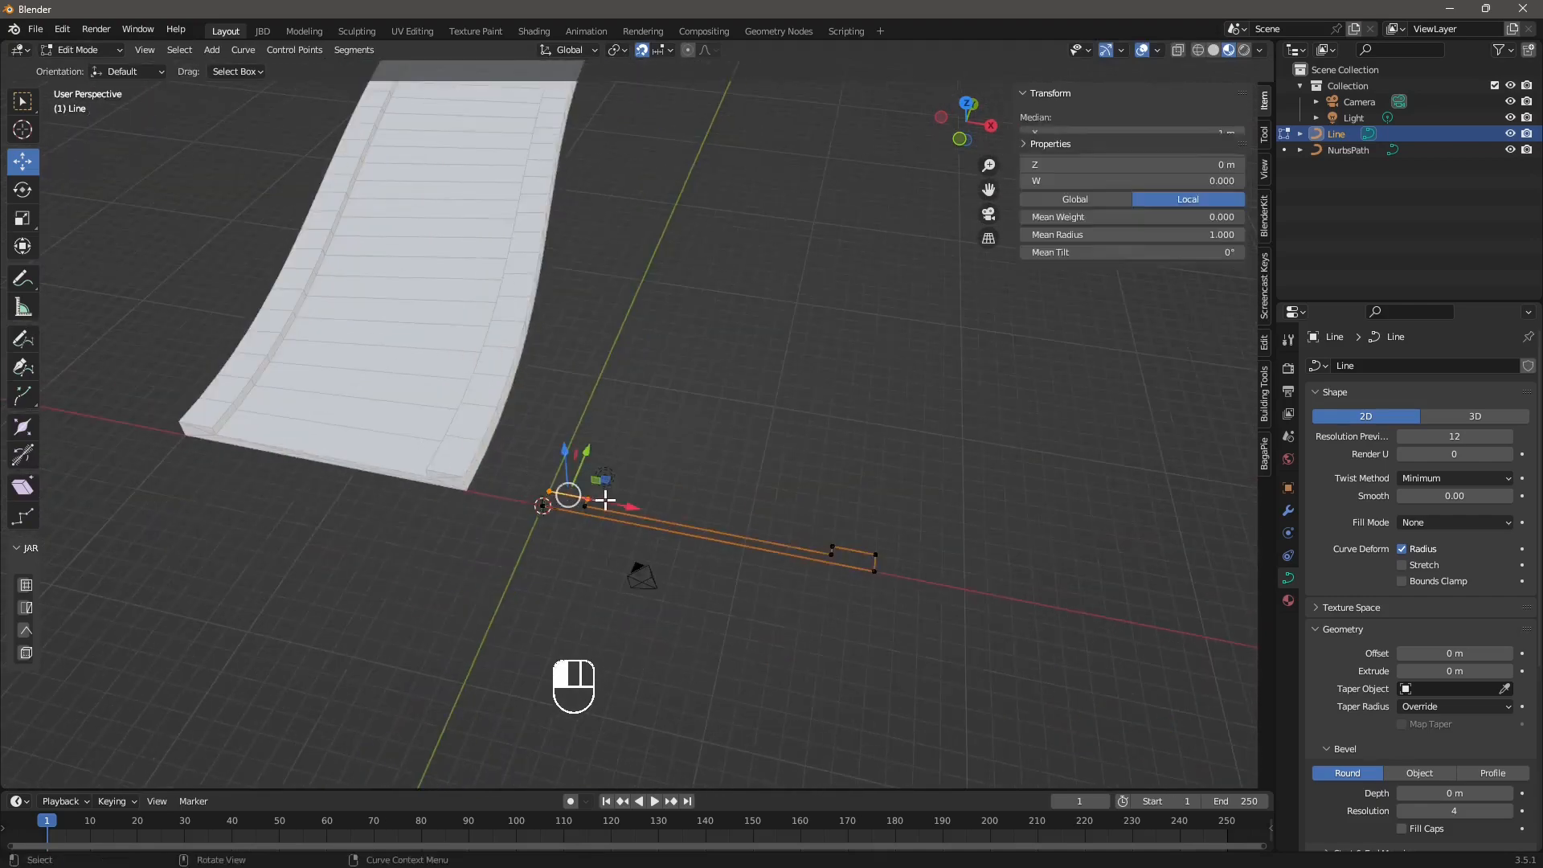
{"action": "left_click_drag", "start_coordinate": [586, 455], "coordinate": [628, 425]}
{"action": "key", "text": "ctrl+z"}
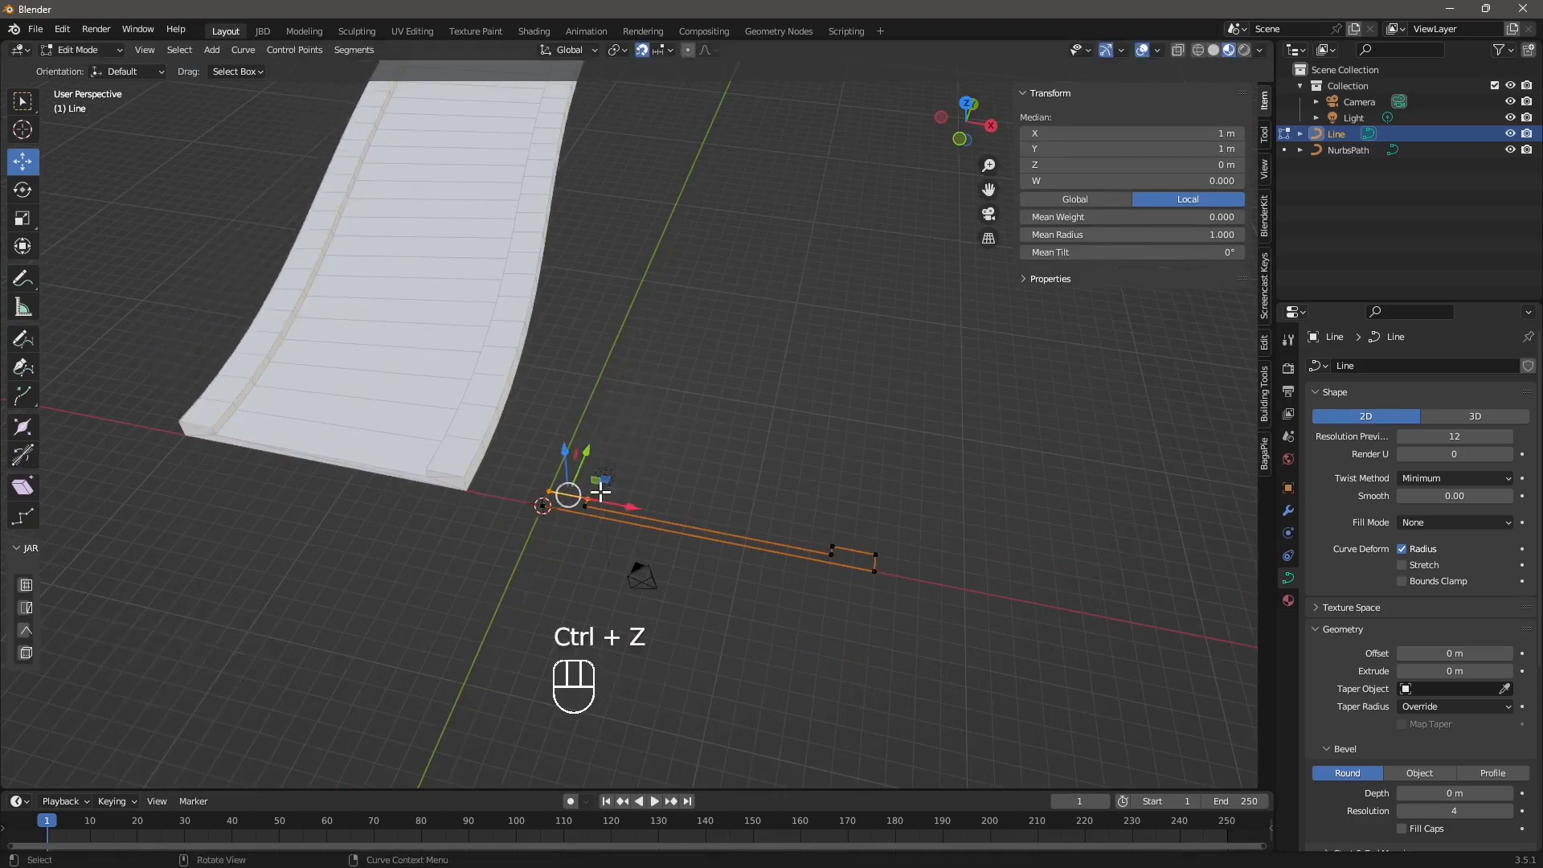
{"action": "middle_click_drag", "start_coordinate": [602, 492], "coordinate": [628, 538]}
- Return the profile curve to Object Mode and inspect the widened road along its whole length
{"action": "left_click", "coordinate": [79, 50]}
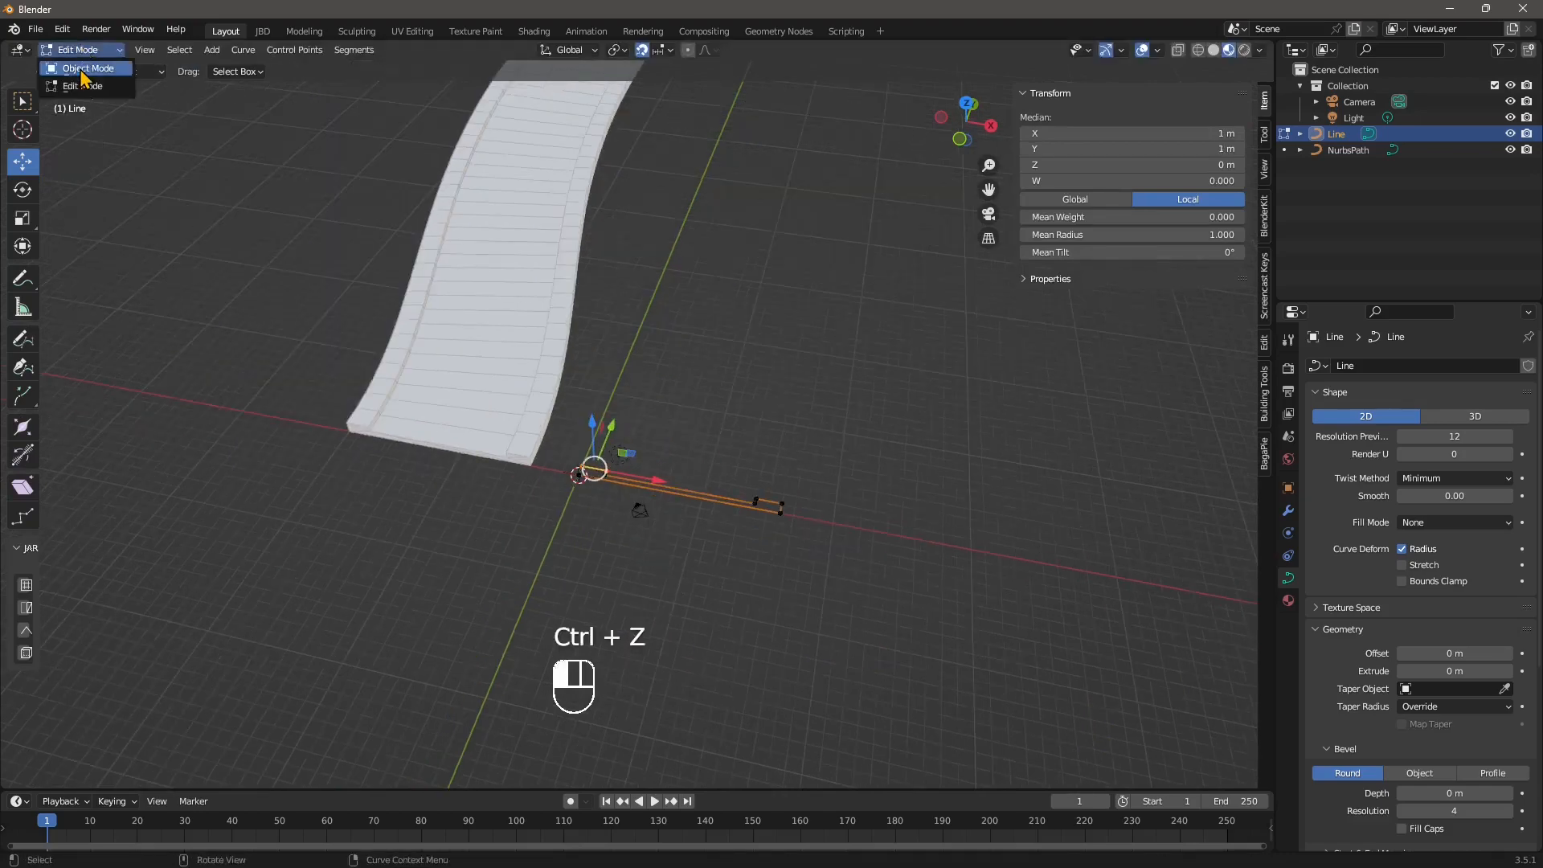
{"action": "left_click", "coordinate": [72, 53]}
{"action": "middle_click_drag", "start_coordinate": [620, 321], "coordinate": [535, 438]}
{"action": "scroll", "coordinate": [544, 363], "scroll_direction": "up", "scroll_amount": 4}
{"action": "middle_click_drag", "start_coordinate": [461, 351], "coordinate": [539, 486], "text": "shift"}
{"action": "scroll", "coordinate": [585, 503], "scroll_direction": "down", "scroll_amount": 4}
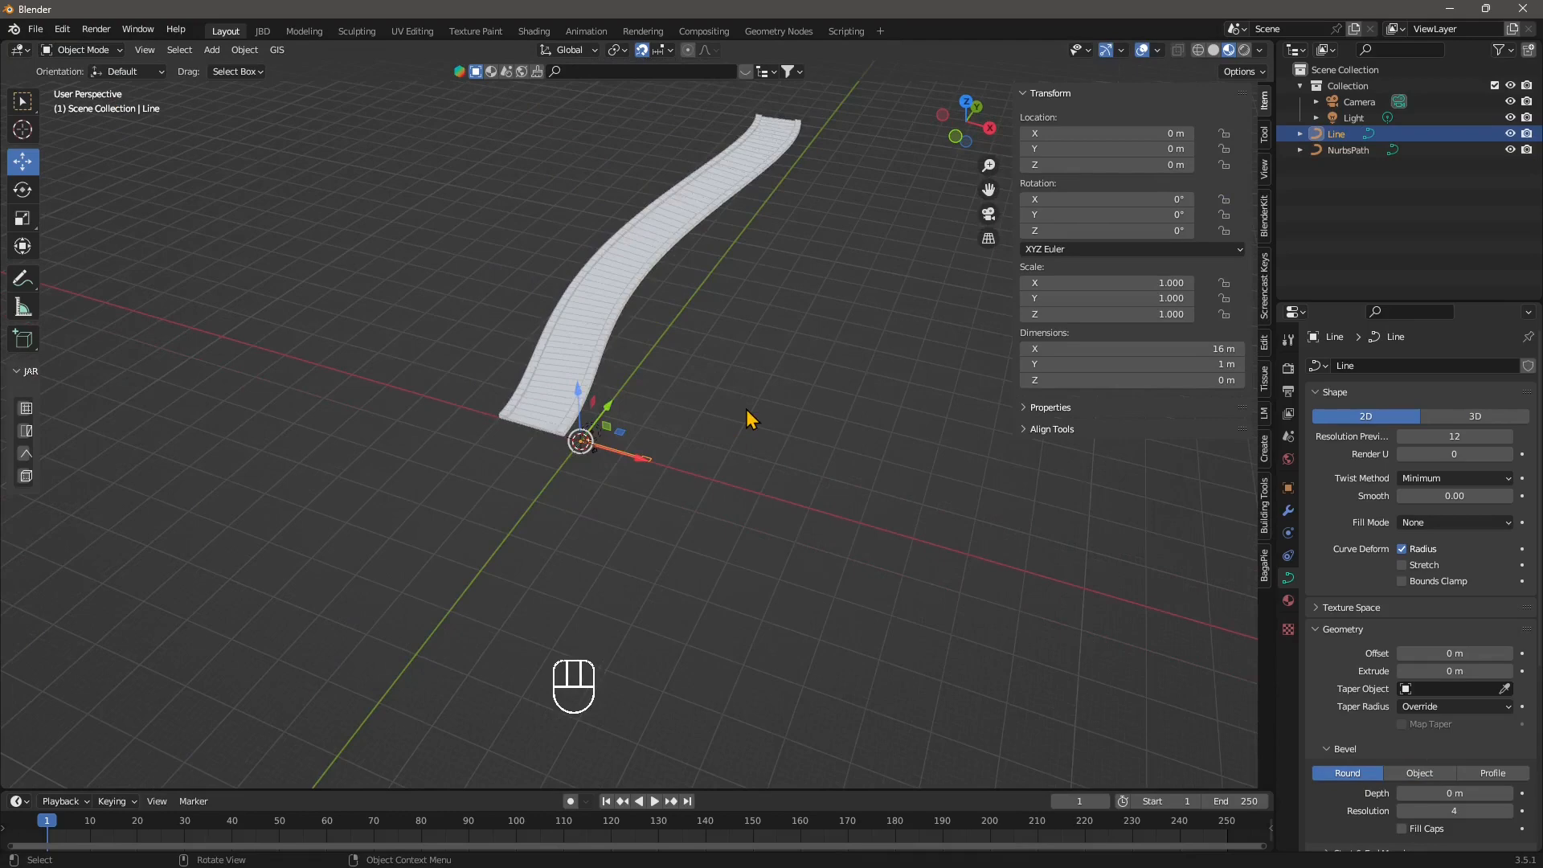
{"action": "scroll", "coordinate": [707, 430], "scroll_direction": "up", "scroll_amount": 3}
{"action": "middle_click_drag", "start_coordinate": [707, 431], "coordinate": [668, 482], "text": "shift"}
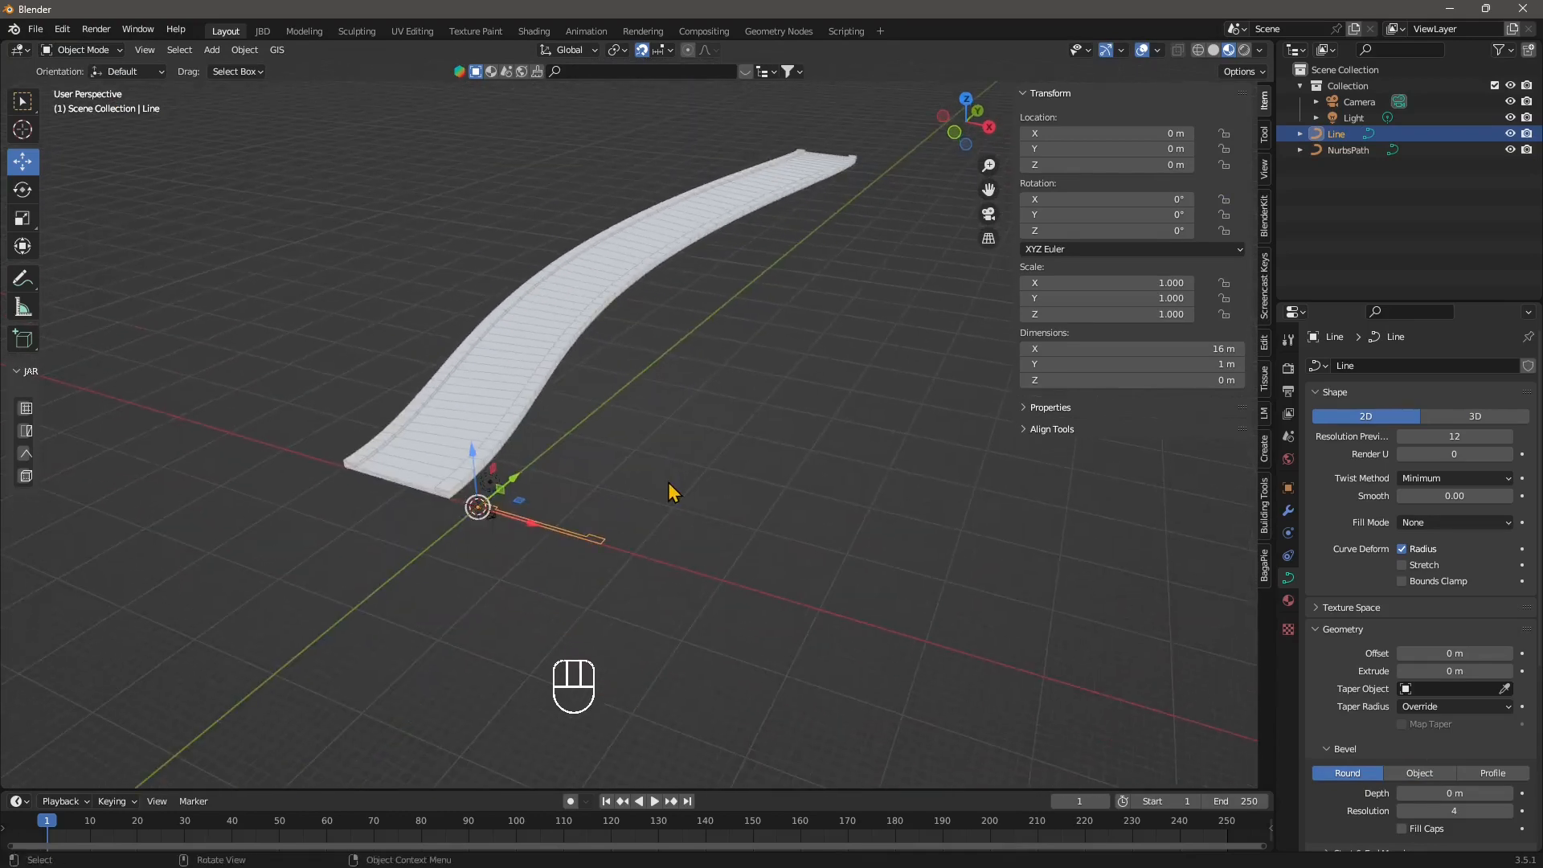